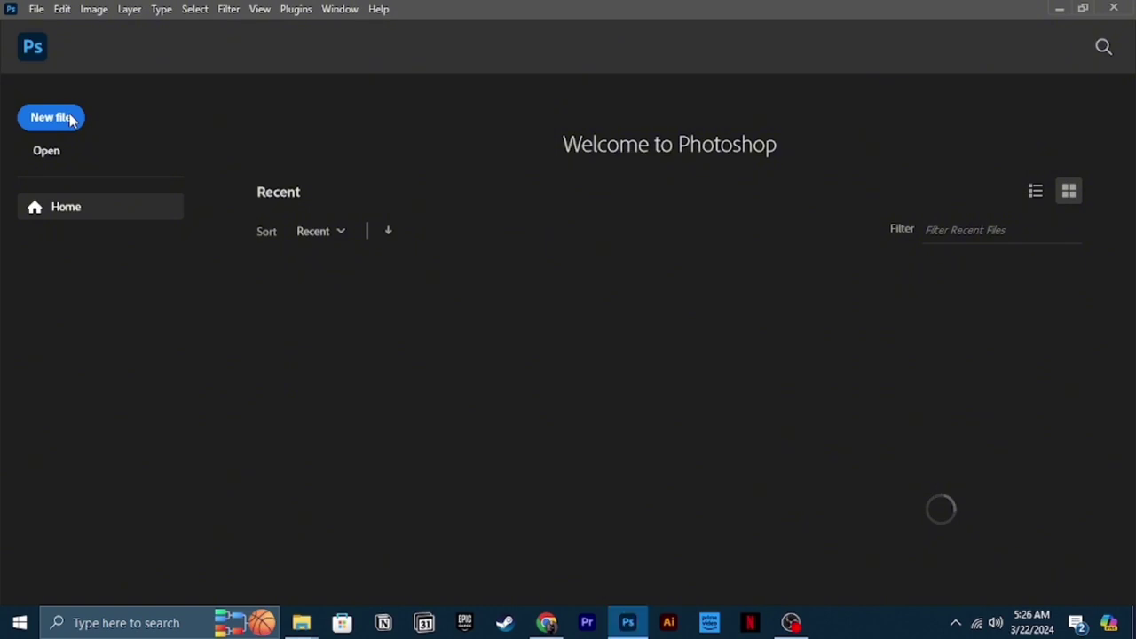
Create a new 576 x 791 px document at 72 ppi from the recent presets
left_click(51, 118)
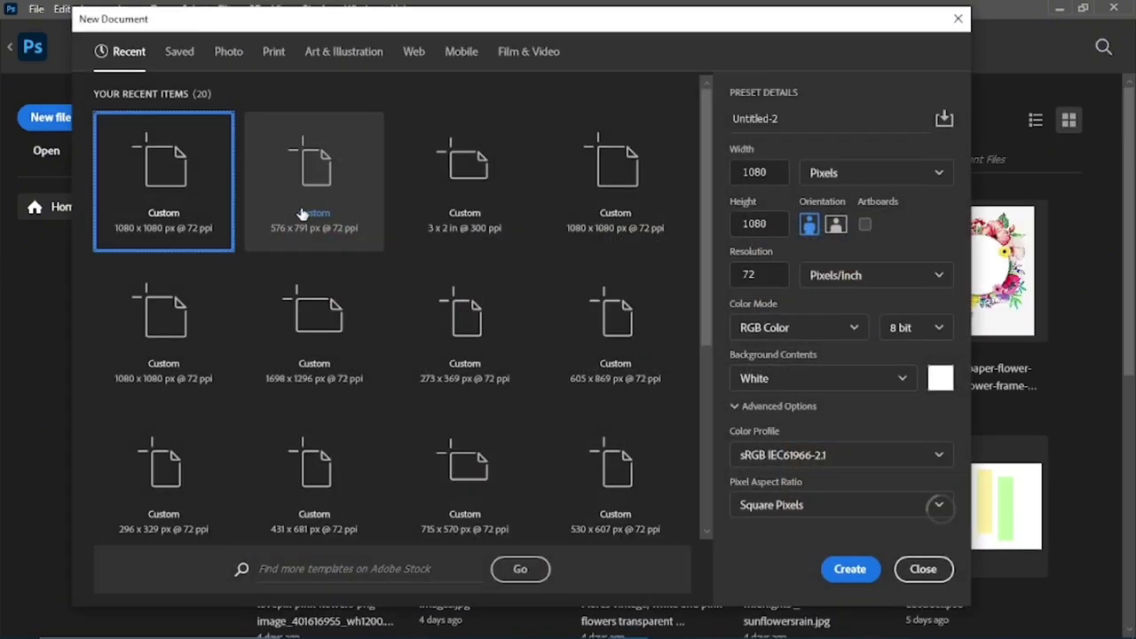
left_click(314, 178)
left_click(849, 577)
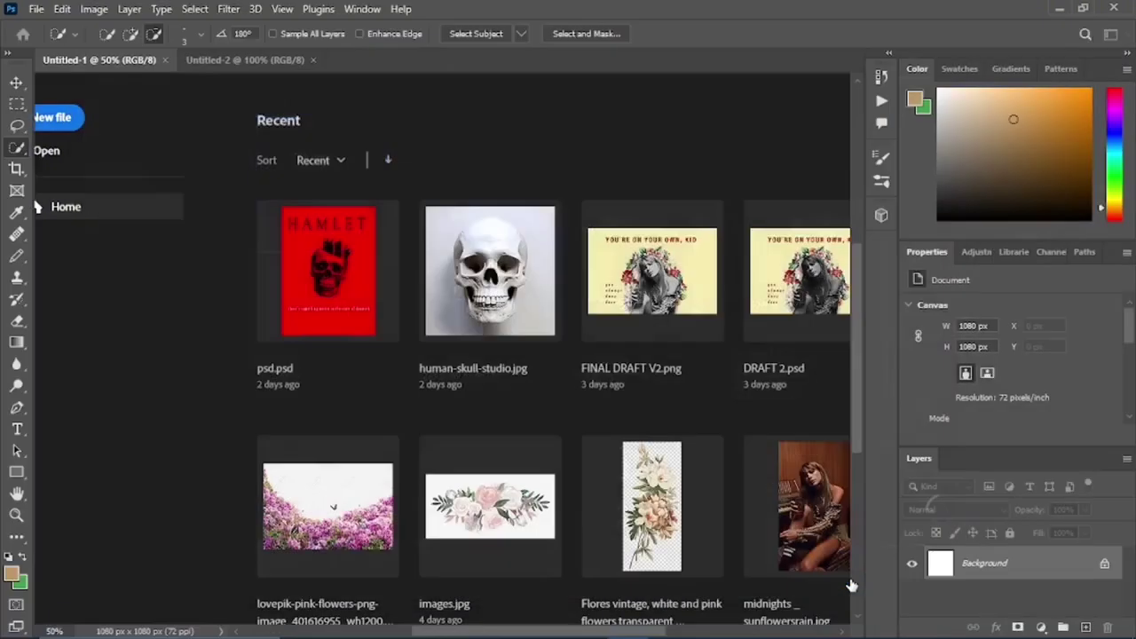
Open the portrait photo download.jpg from the file explorer as a separate document
mouse_move(301, 622)
left_click(395, 555)
left_click_drag(266, 180, 401, 59)
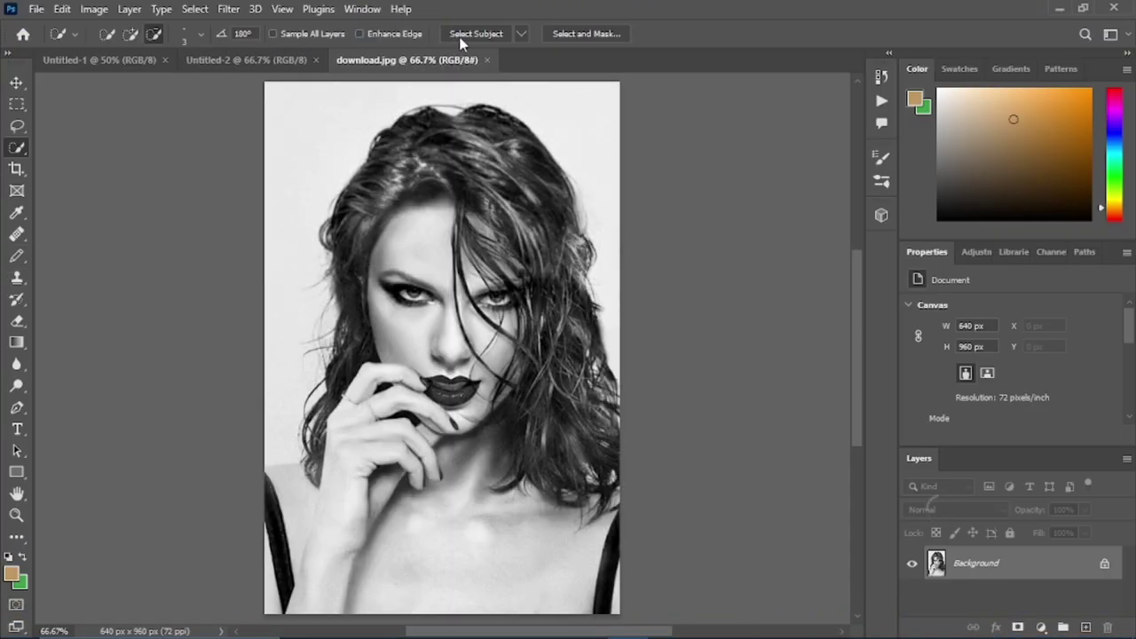
Add the horizontal text "vigilante shit" to the blank 576 x 791 px page and place it centred near the upper edge
left_click(240, 60)
left_click(17, 429)
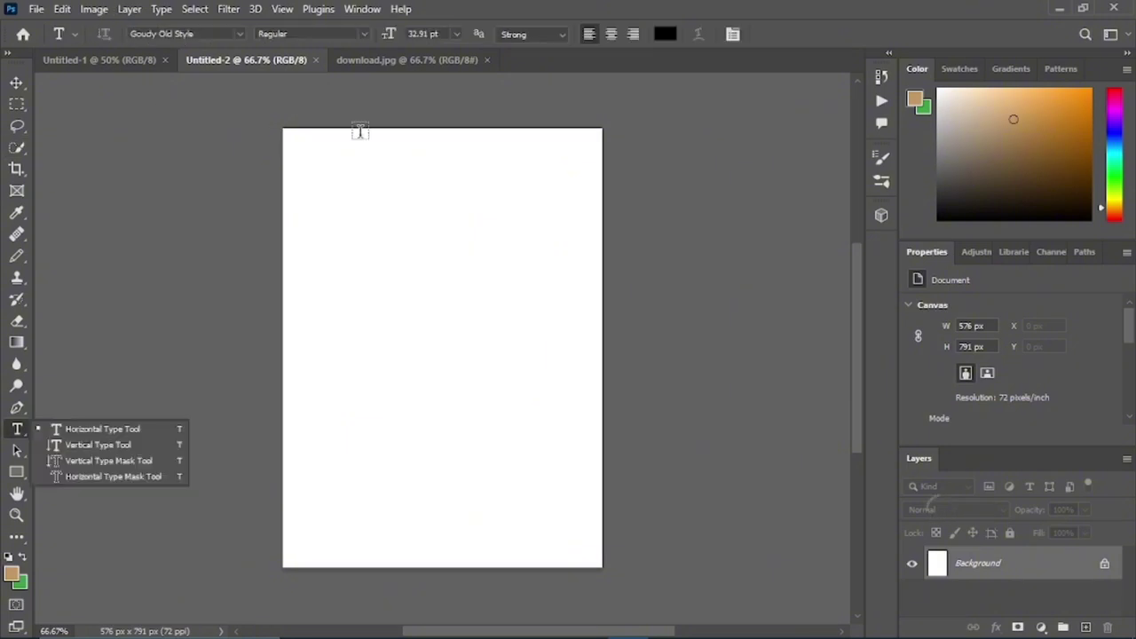
left_click(311, 179)
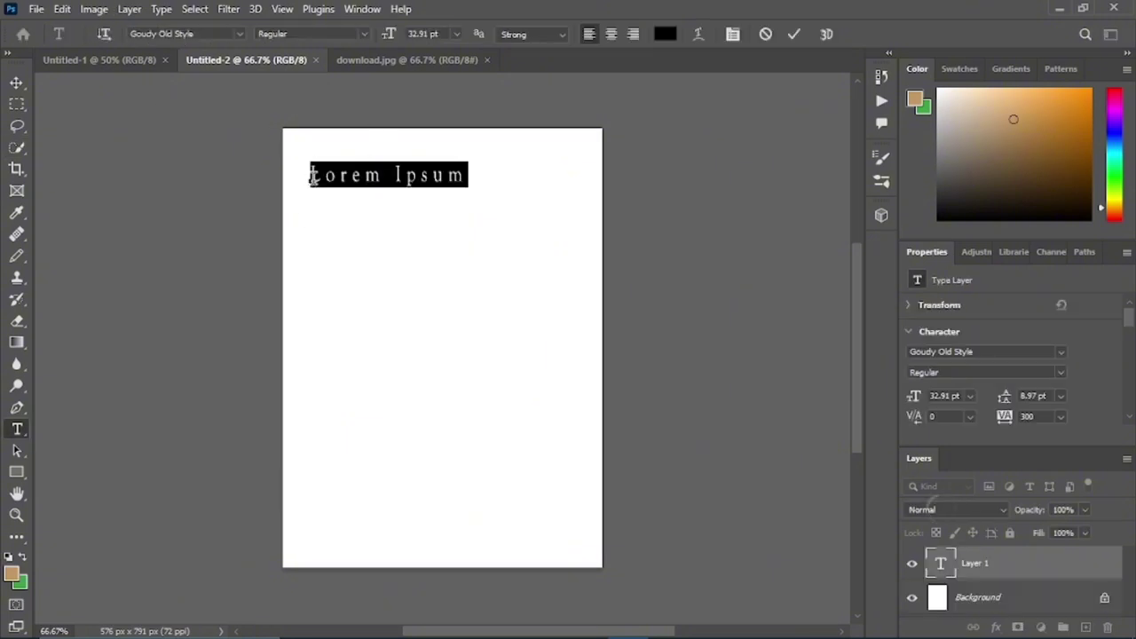
type("vigilante shit")
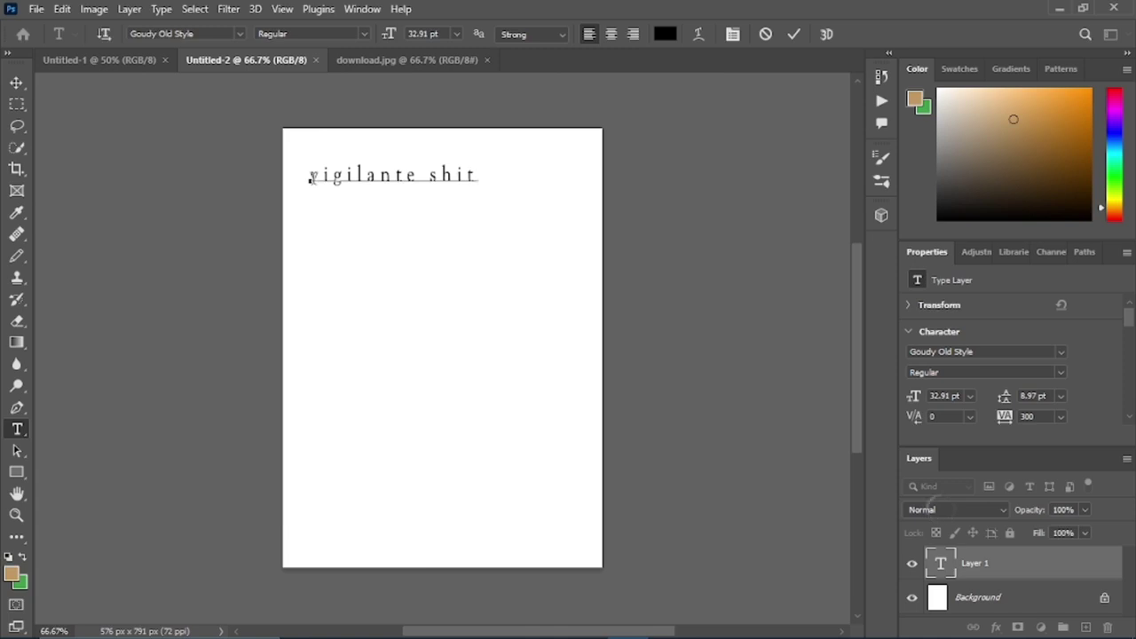
left_click(17, 83)
left_click_drag(382, 176, 428, 181)
Try the Blackadder ITC font on the title text
double_click(432, 181)
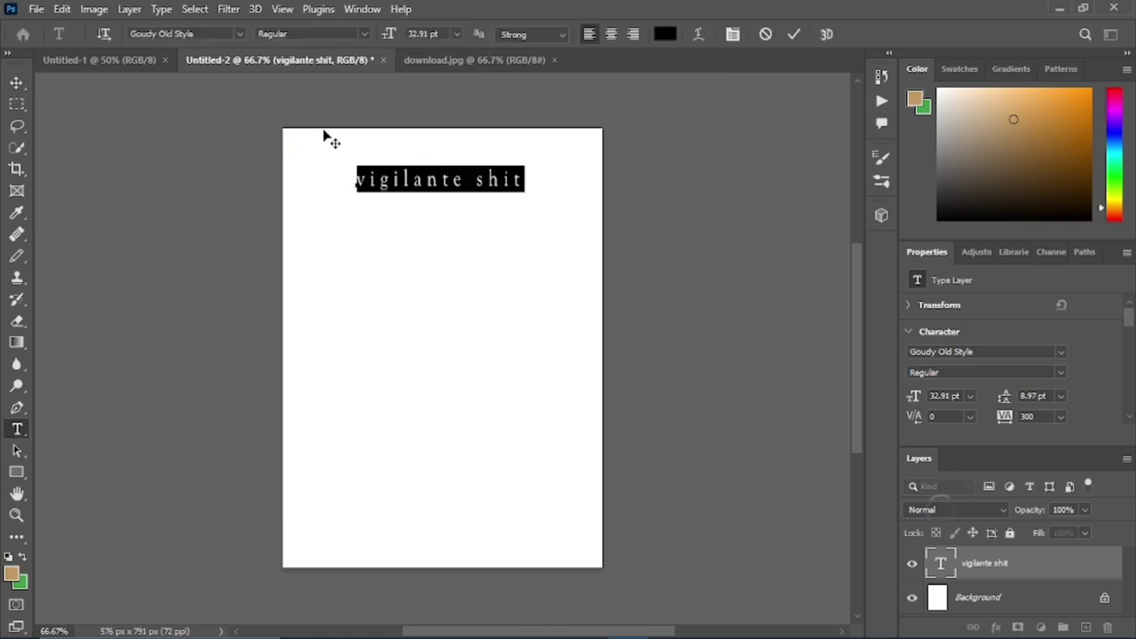
left_click(242, 33)
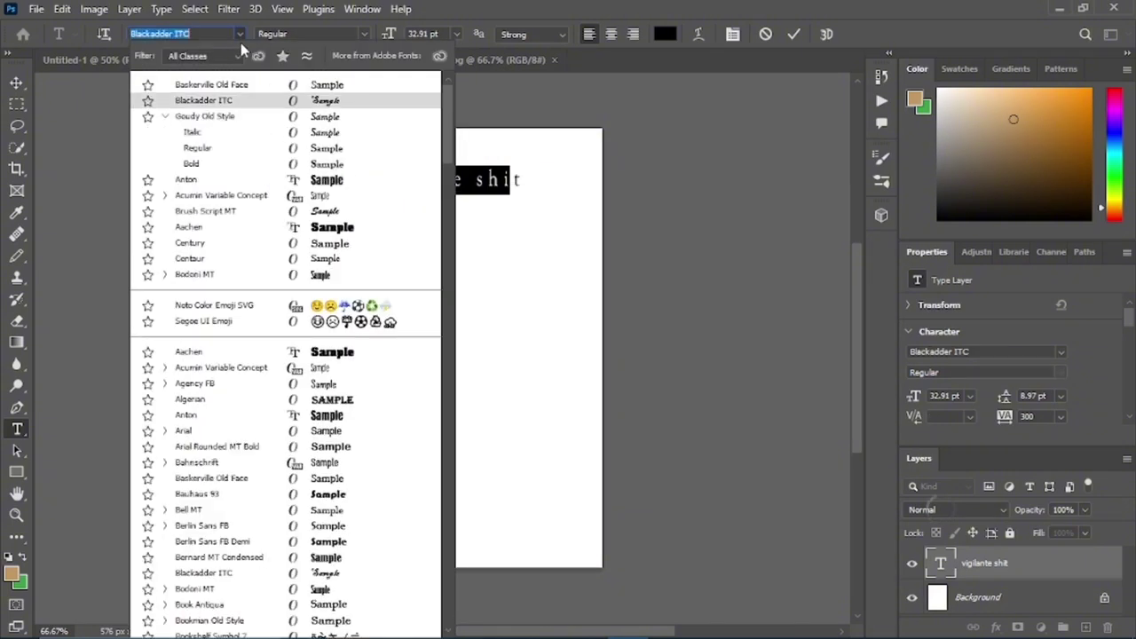
left_click(249, 104)
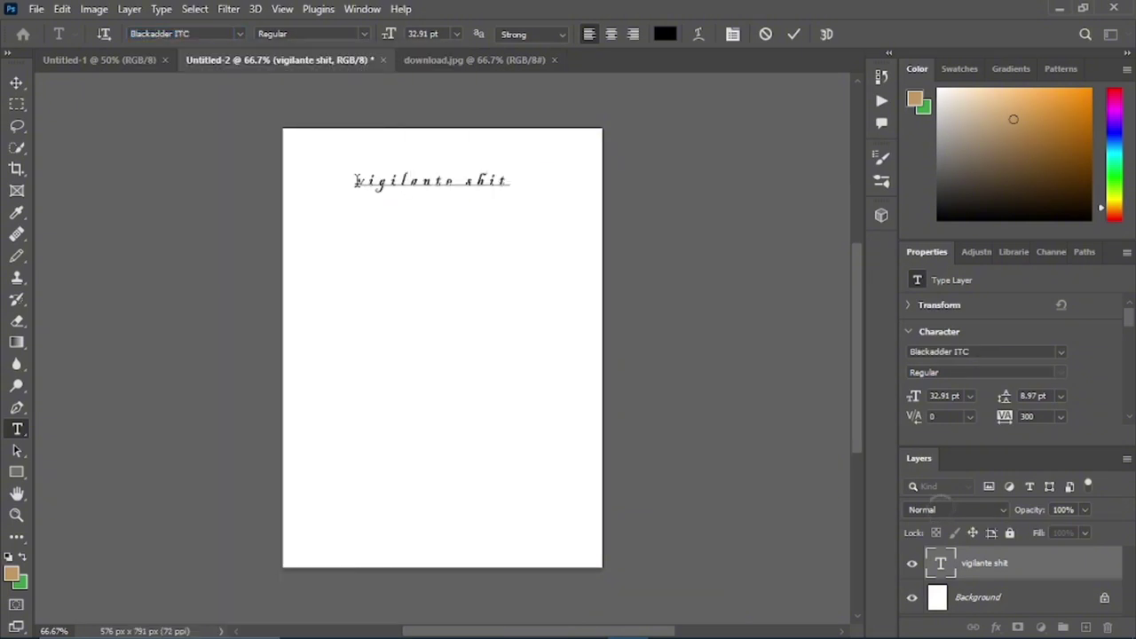
Change the font of the whole title to Anton
left_click_drag(356, 181, 521, 182)
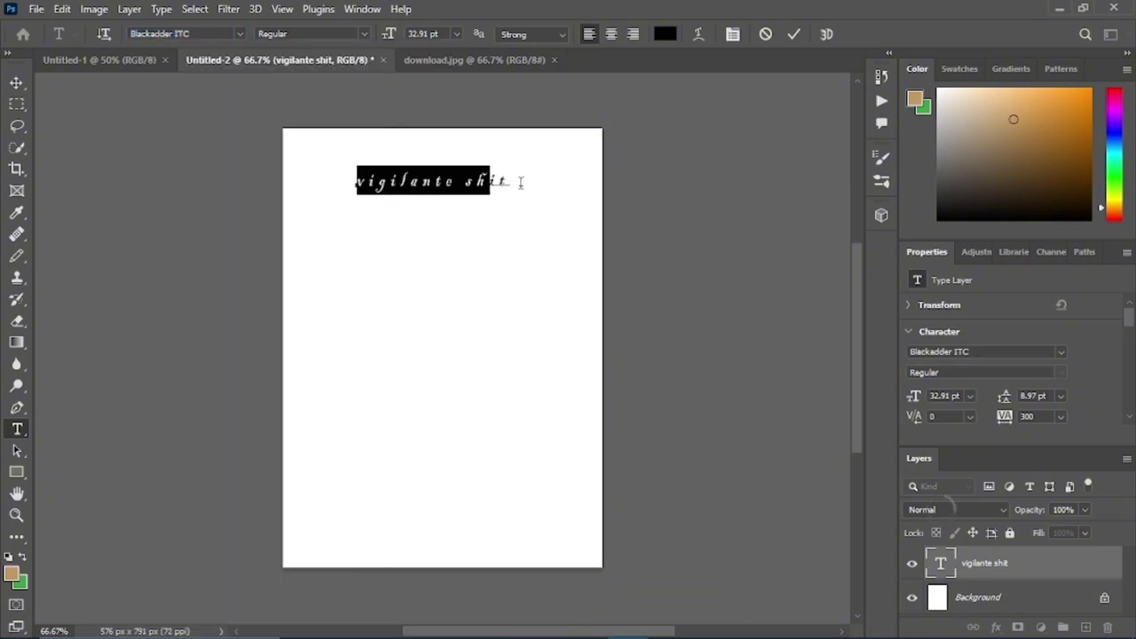
left_click(240, 34)
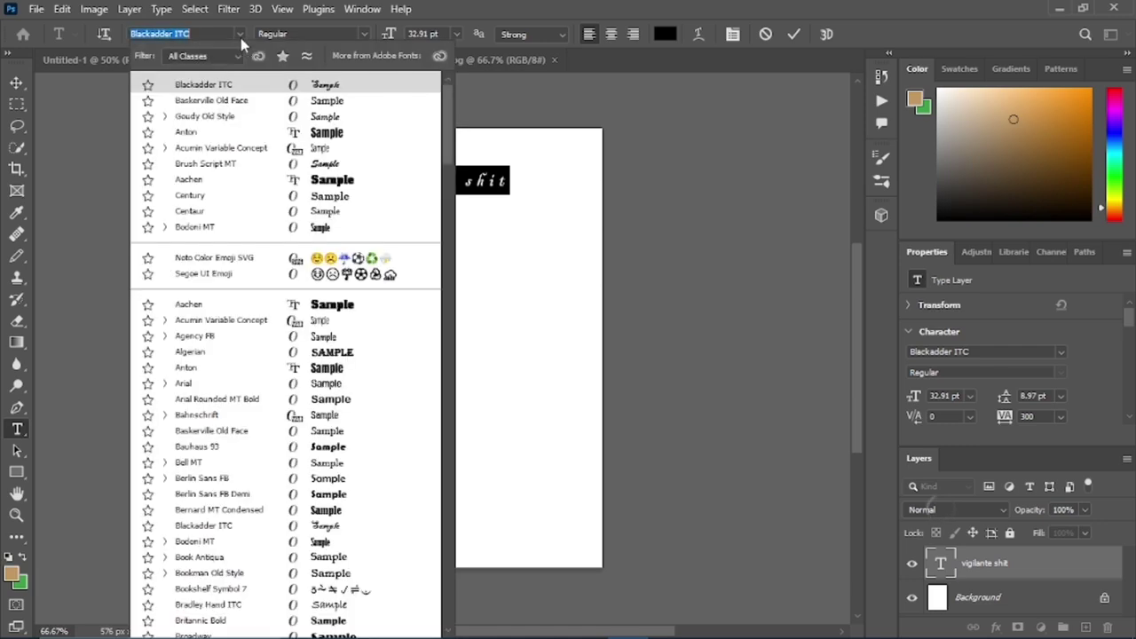
left_click(220, 133)
left_click(419, 189)
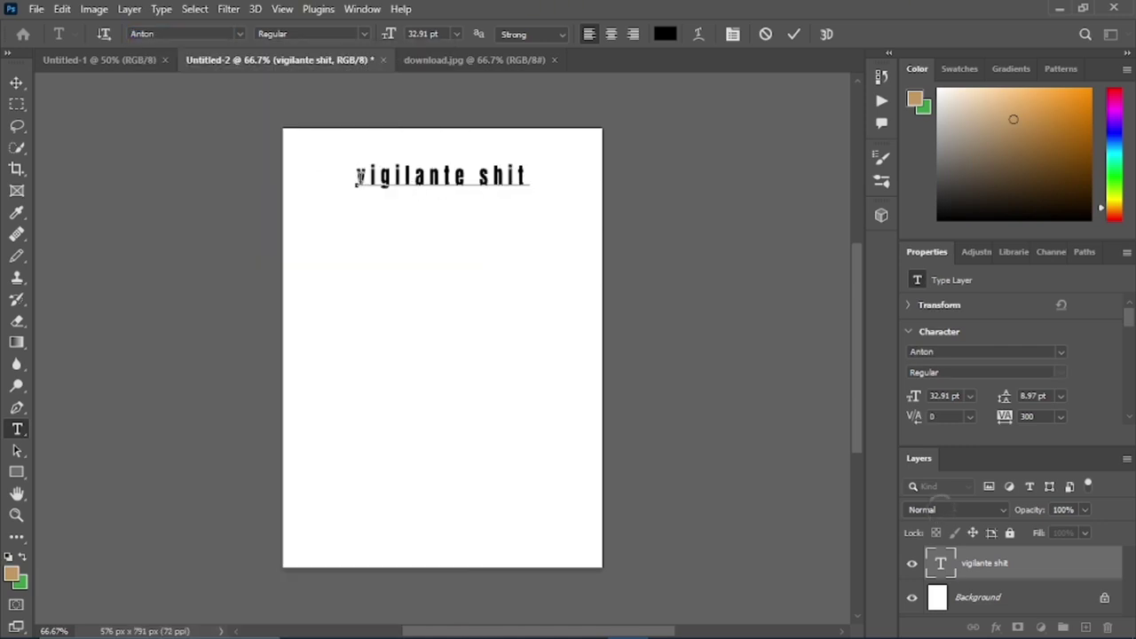
left_click(16, 82)
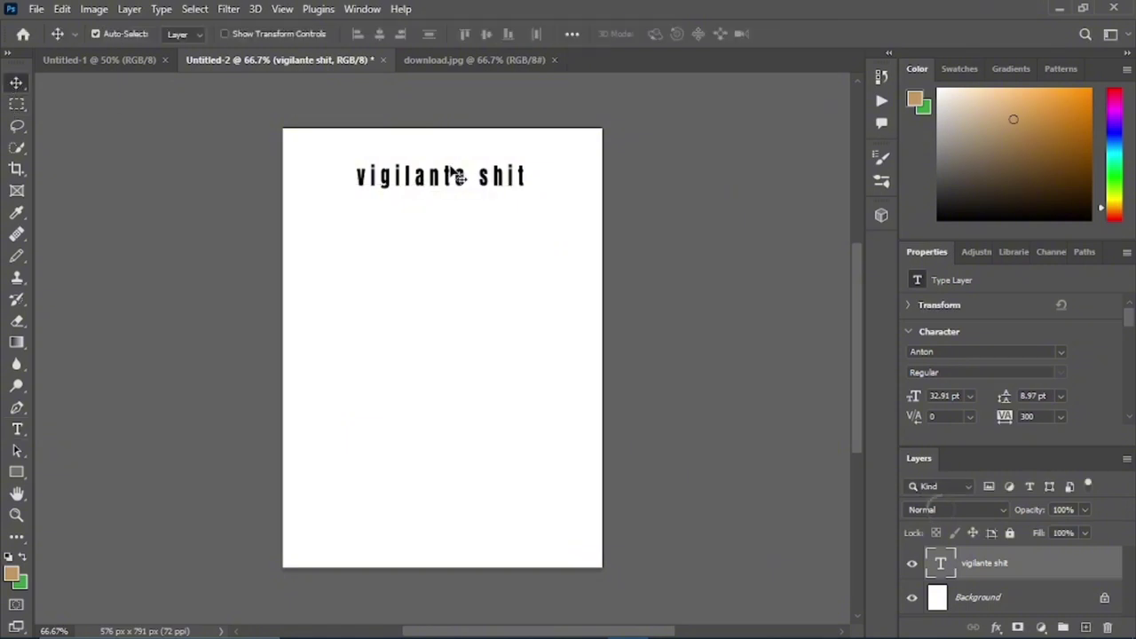
Retype the title in capitals as "VIGILANTE SHIT" and move it slightly down
double_click(439, 182)
type("VIGILANTE SHIT")
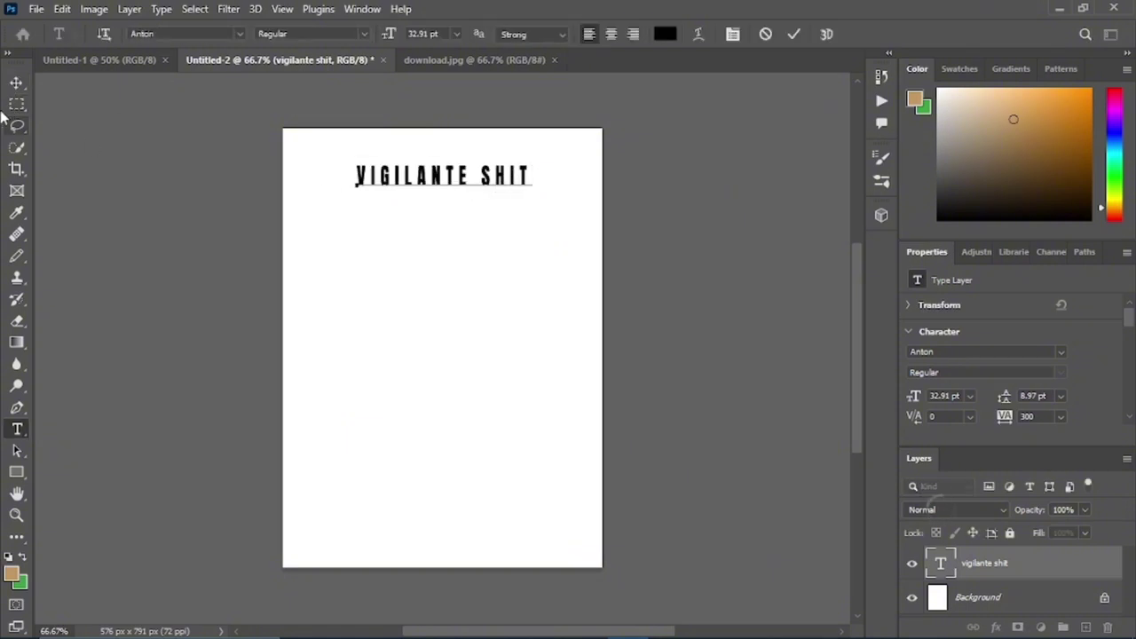
left_click(16, 83)
left_click_drag(446, 177, 448, 188)
Search the fonts for "HEL", clear the search and try Baskerville Old Face on the title
double_click(447, 190)
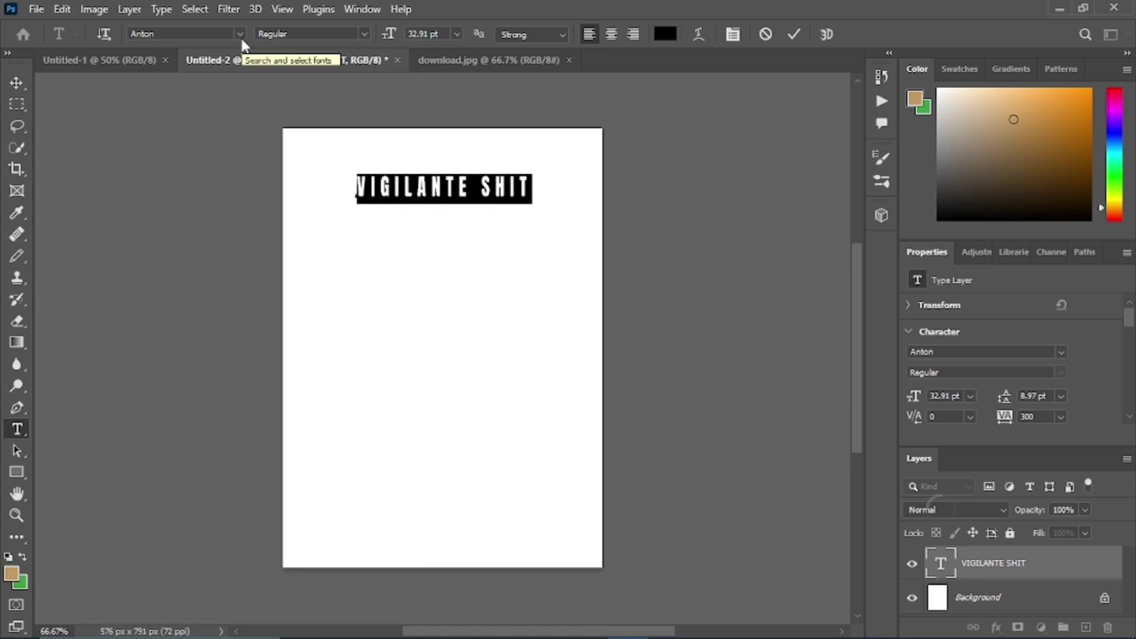
left_click(239, 34)
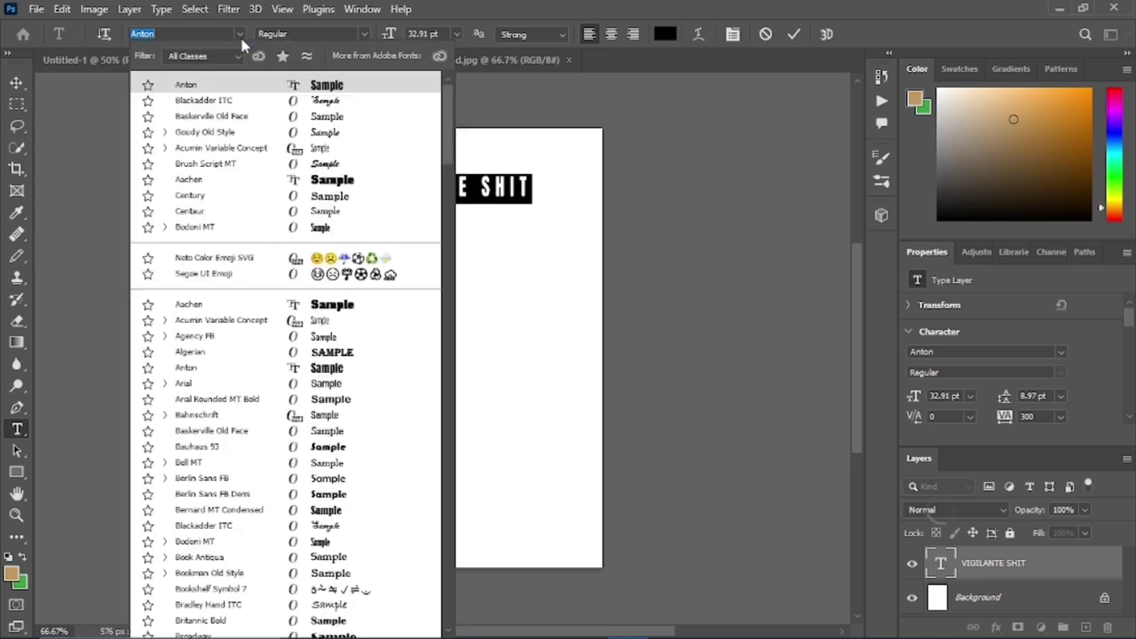
type("HELBEY")
key("BackSpace")
key("BackSpace")
key("BackSpace")
key("BackSpace")
key("BackSpace")
key("BackSpace")
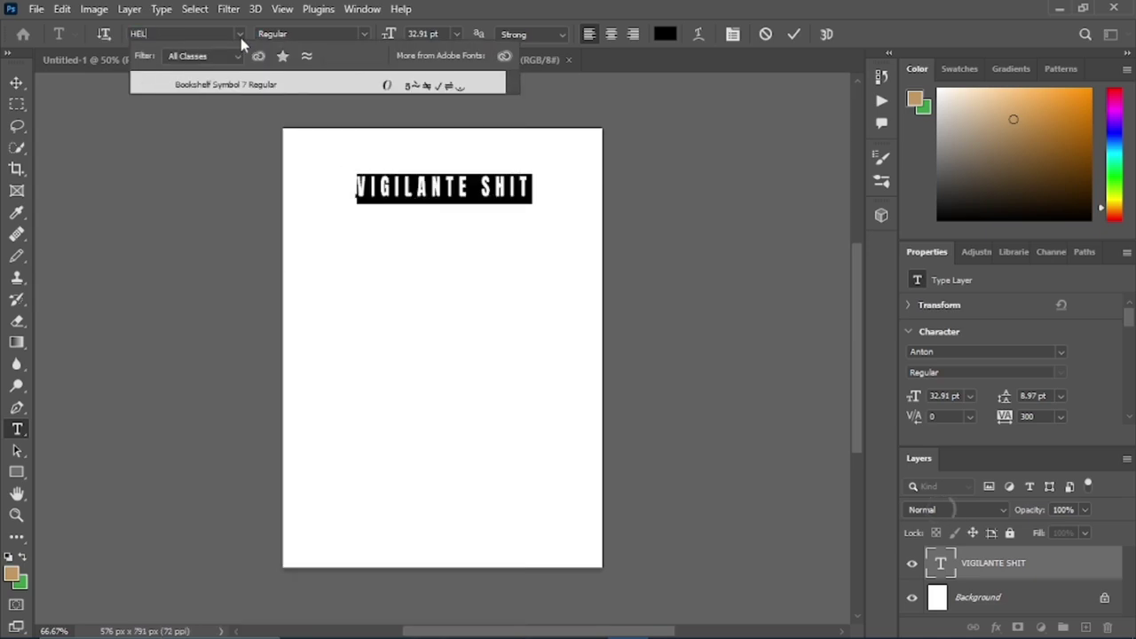
left_click(212, 122)
left_click(354, 185)
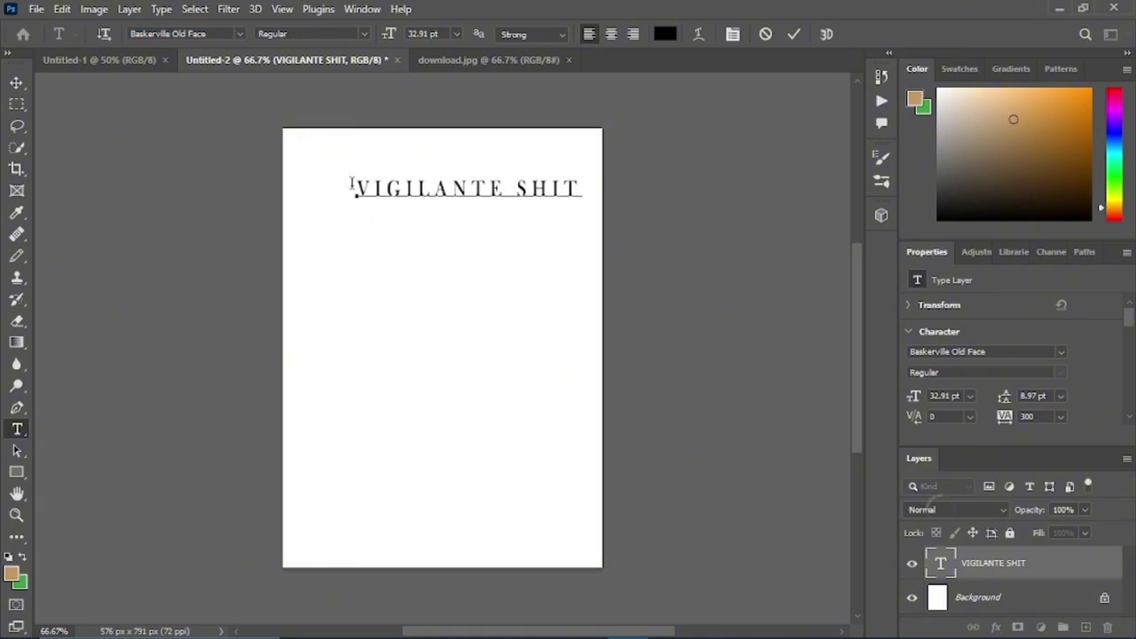
Try the fonts Aachen, Century and Bodoni MT on the title
key("ctrl+a")
left_click(241, 34)
left_click(210, 180)
left_click(357, 187)
left_click(240, 34)
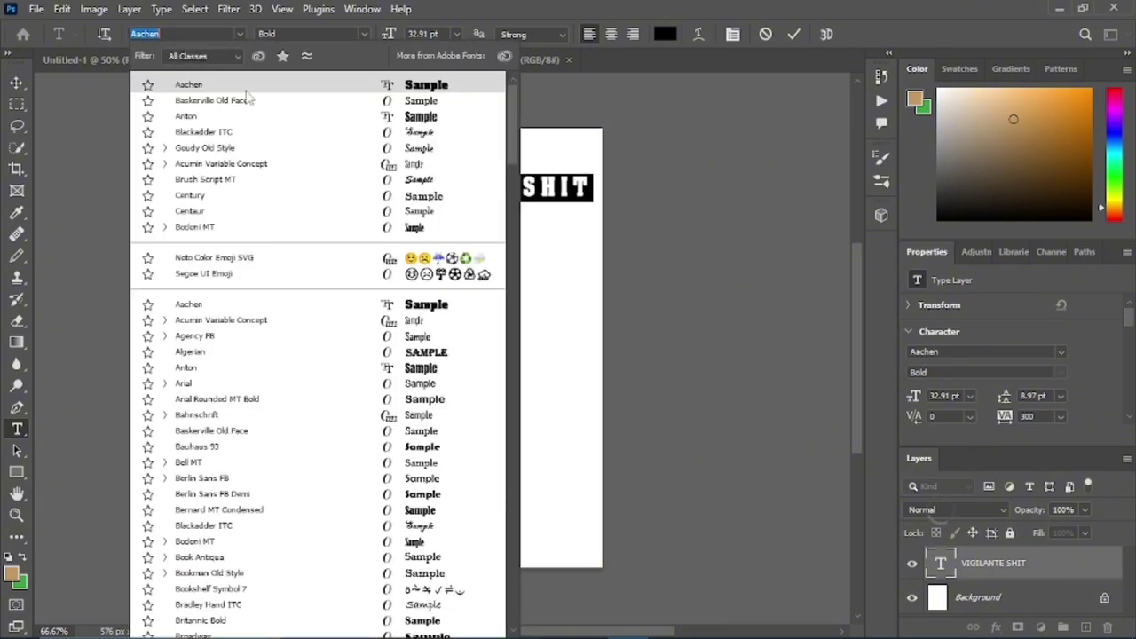
left_click(248, 201)
left_click(240, 34)
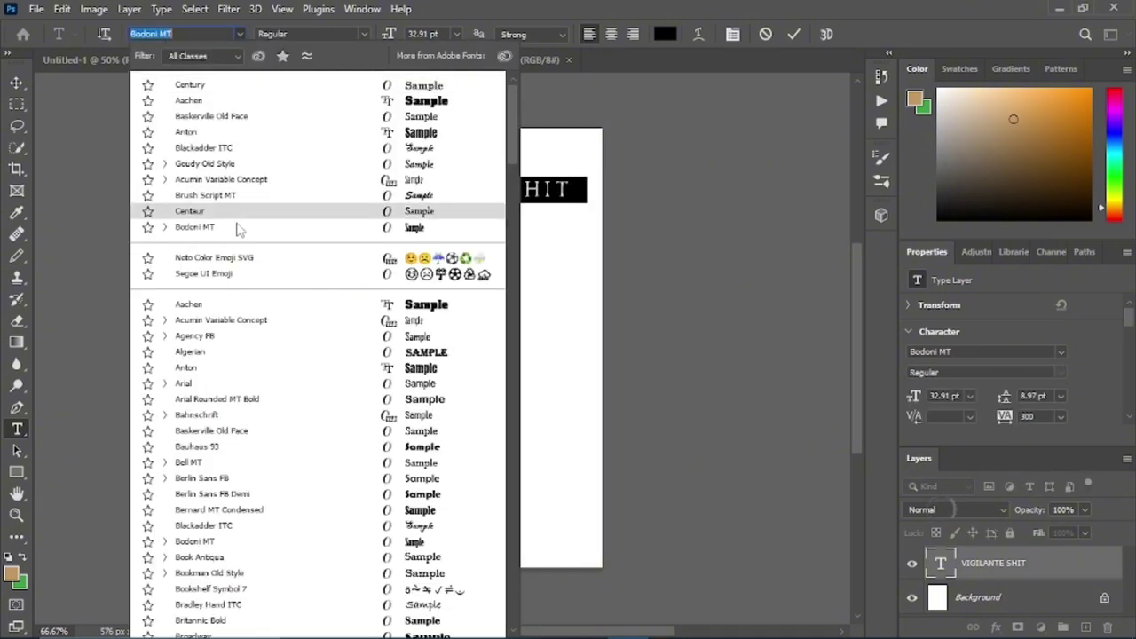
left_click(235, 223)
Try Aachen again on the title, followed by Agency FB and Algerian
left_click(241, 34)
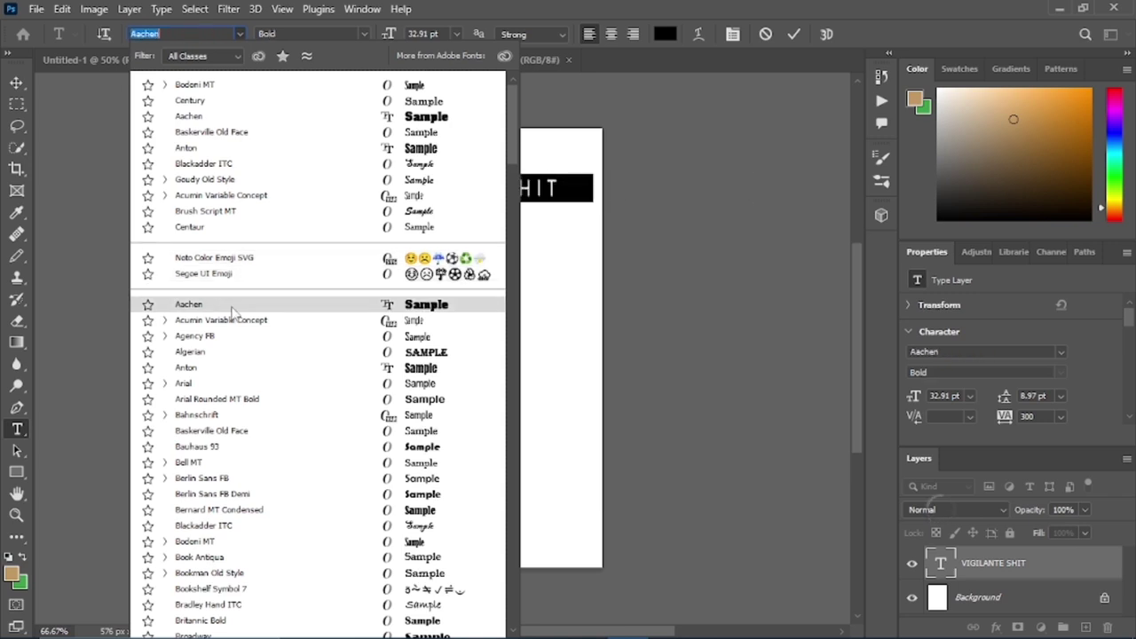
left_click(204, 299)
left_click(240, 34)
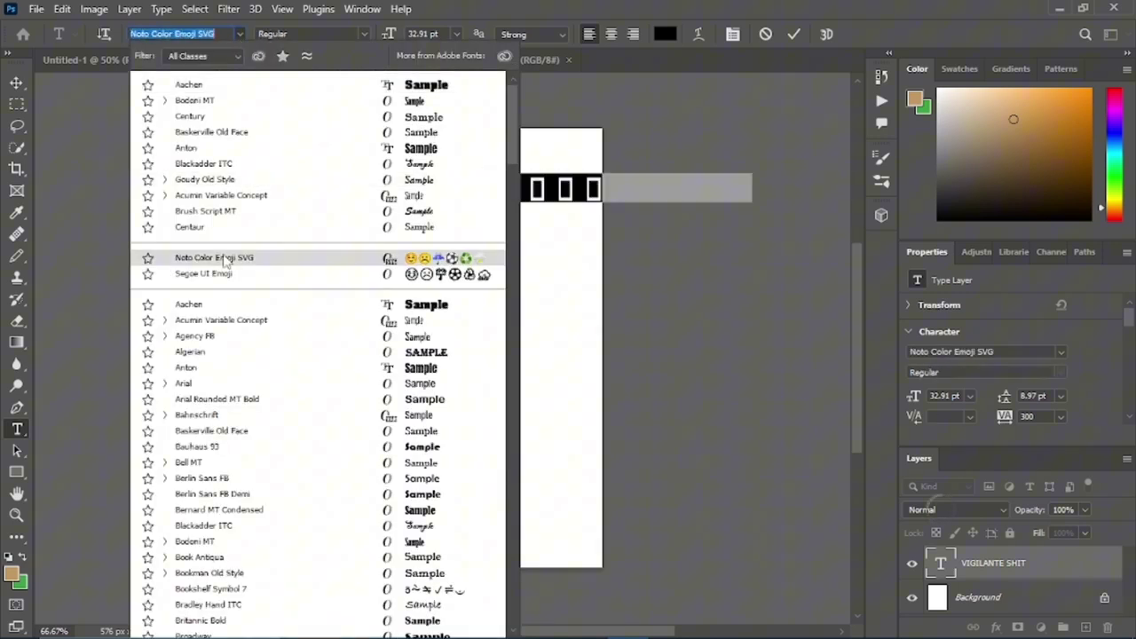
left_click(230, 338)
left_click(241, 33)
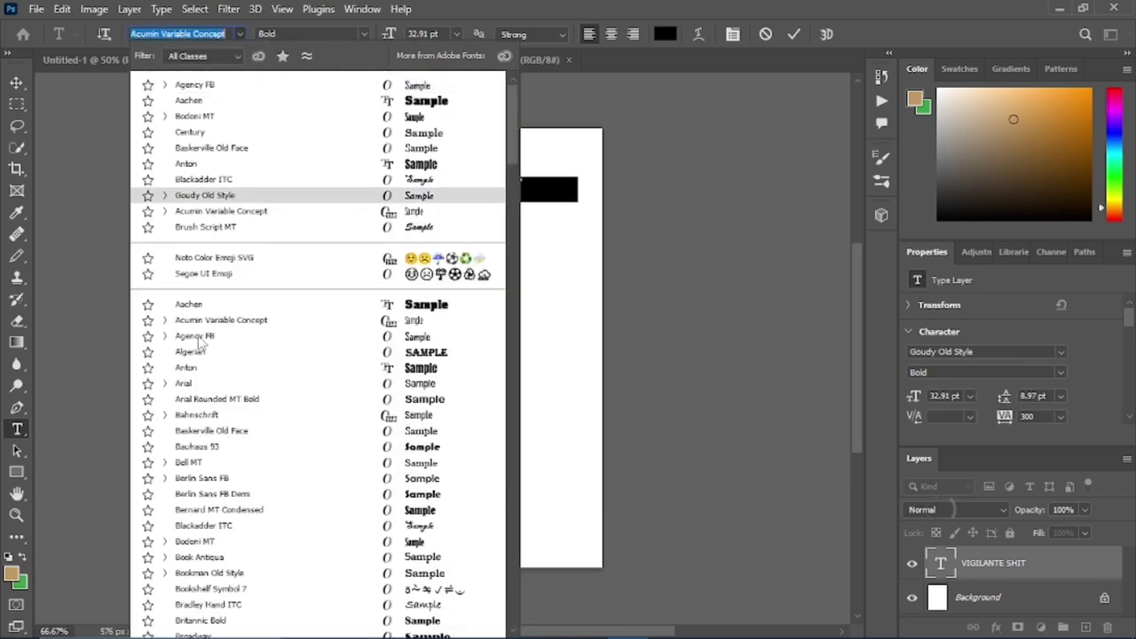
left_click(231, 357)
Try Arial and Arial Rounded MT Bold on the title and preview further fonts such as Niagara Engraved
left_click(241, 33)
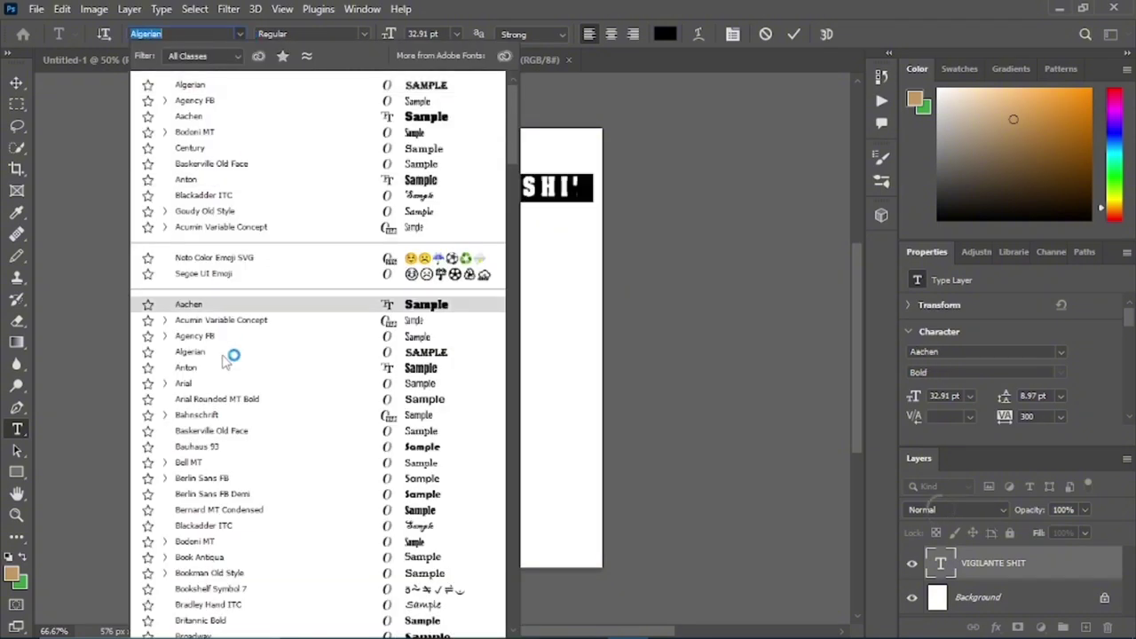
left_click(229, 383)
left_click(238, 34)
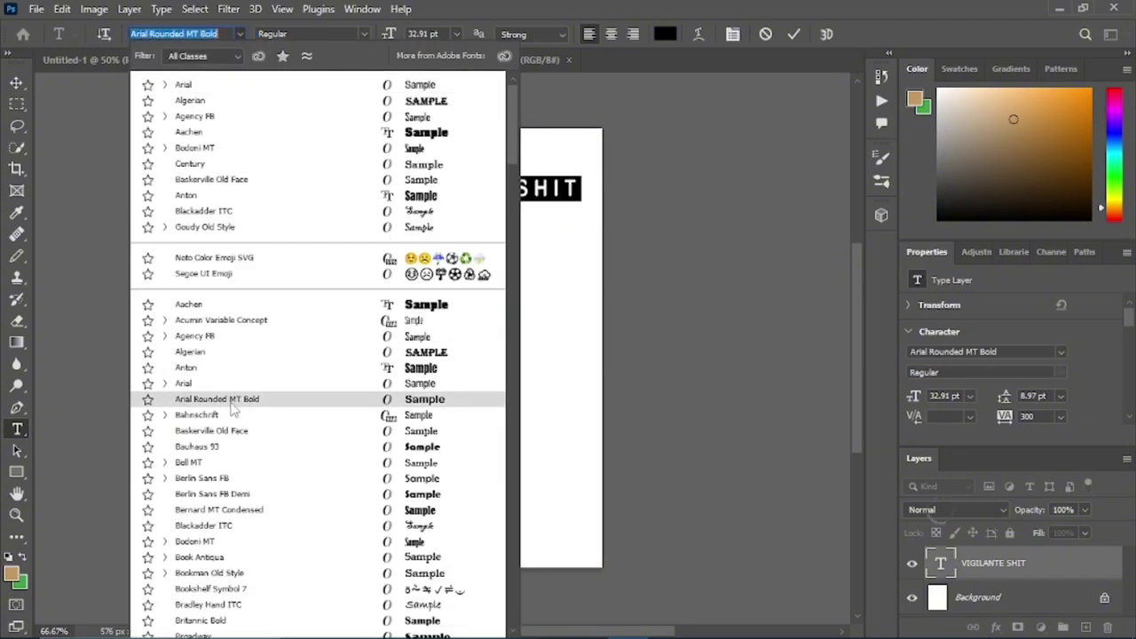
left_click(227, 398)
left_click(239, 36)
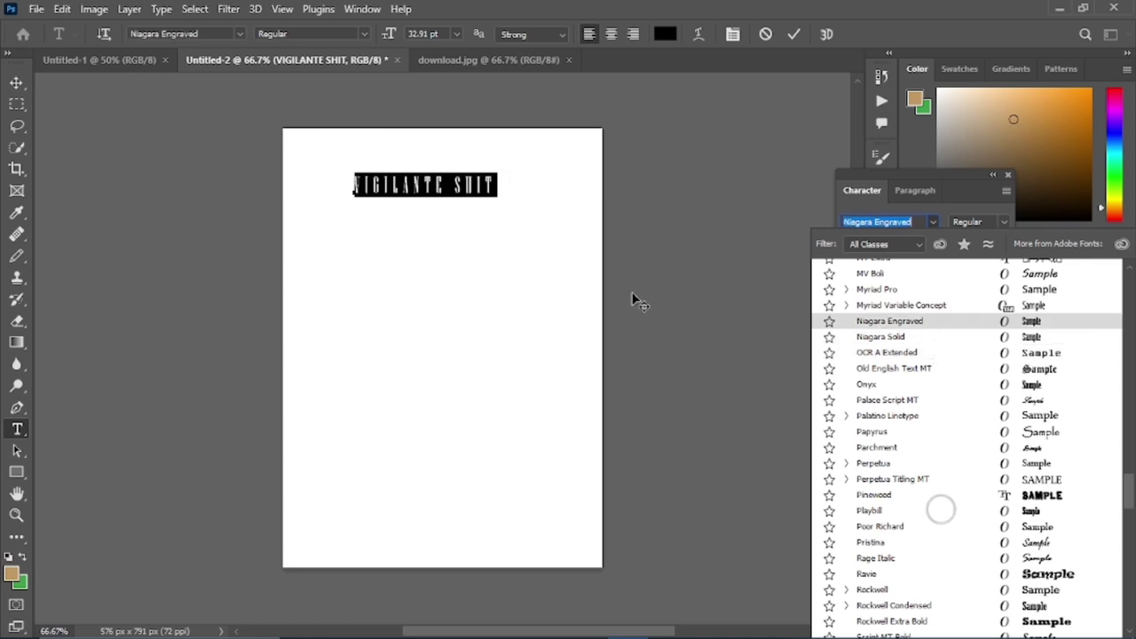
left_click(635, 297)
left_click(934, 222)
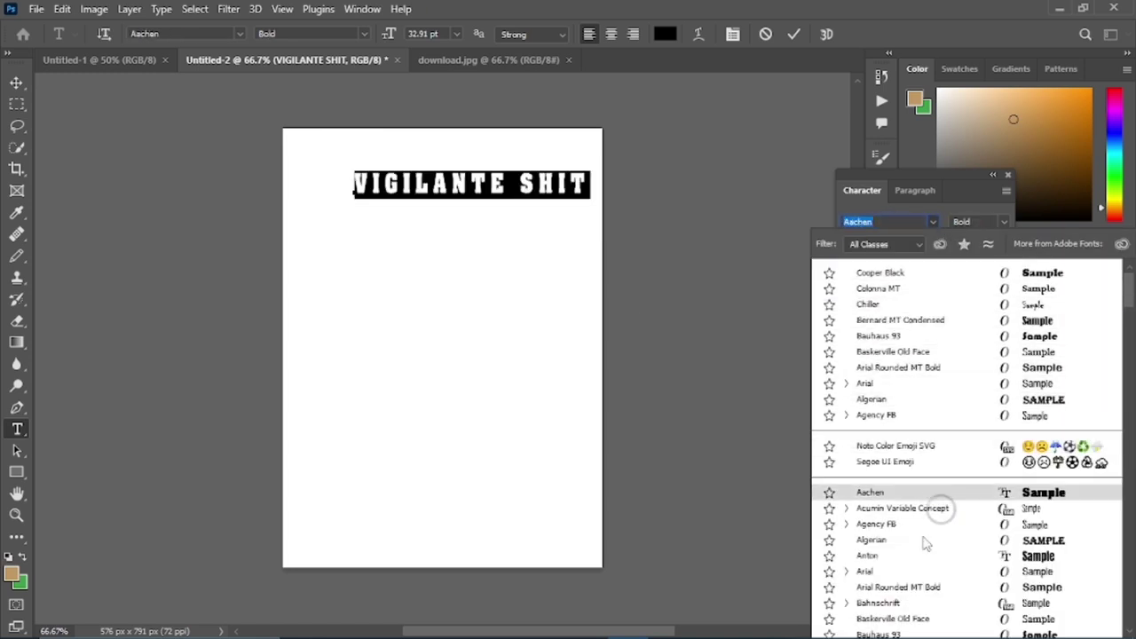
Scale the Anton title to about 163% and position it across the upper part of the page
left_click_drag(431, 199, 427, 176)
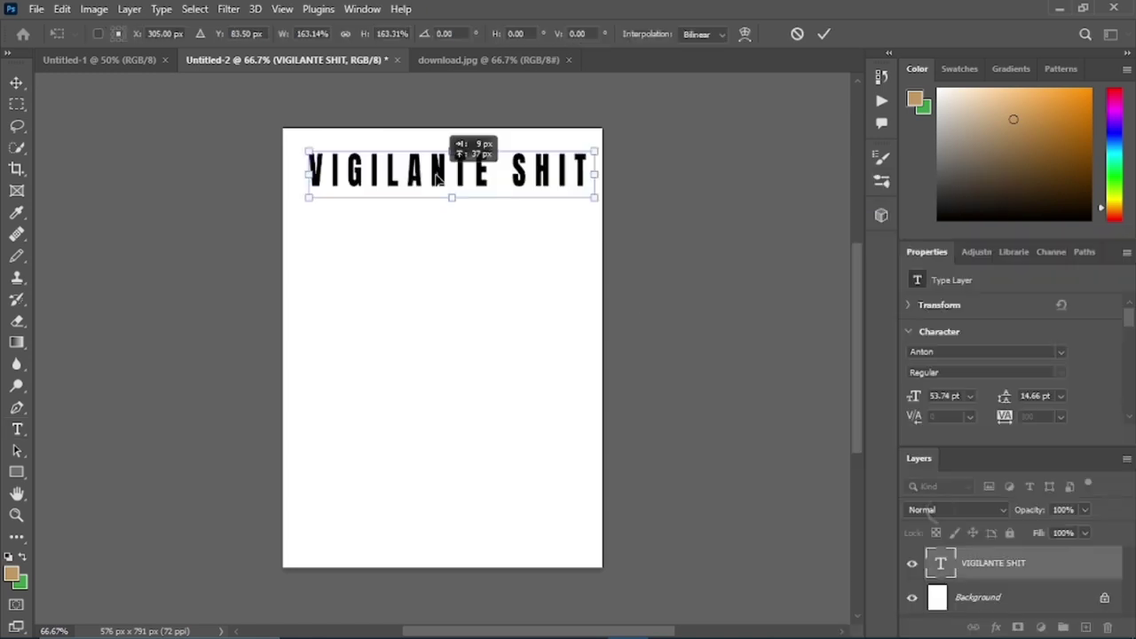
key("Return")
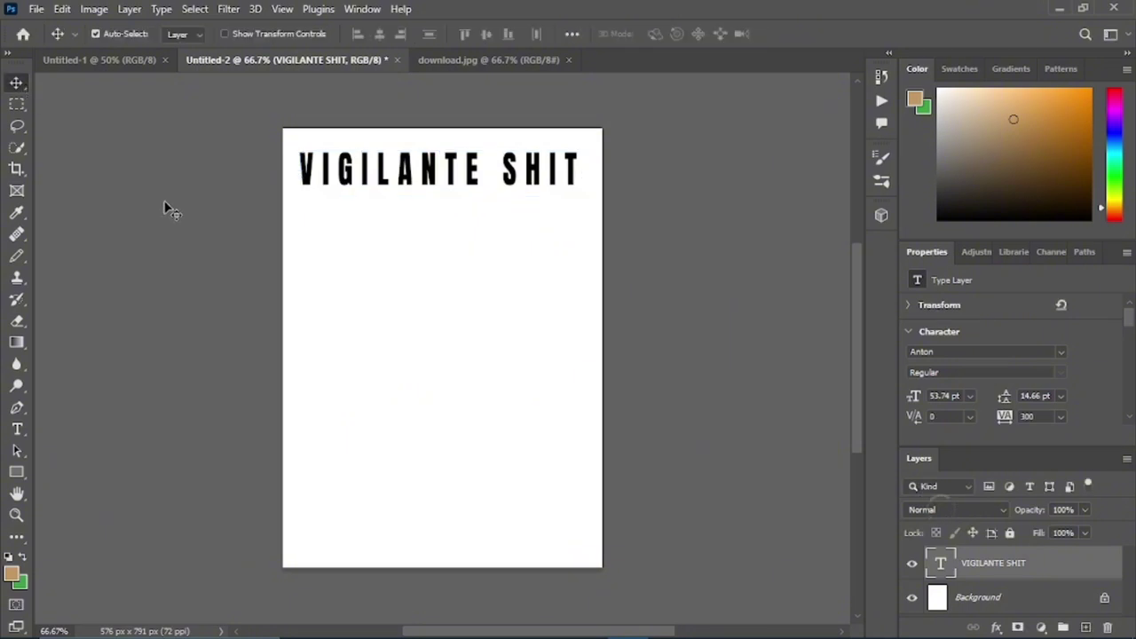
Convert the VIGILANTE SHIT text layer to a smart object
double_click(436, 178)
left_click(227, 9)
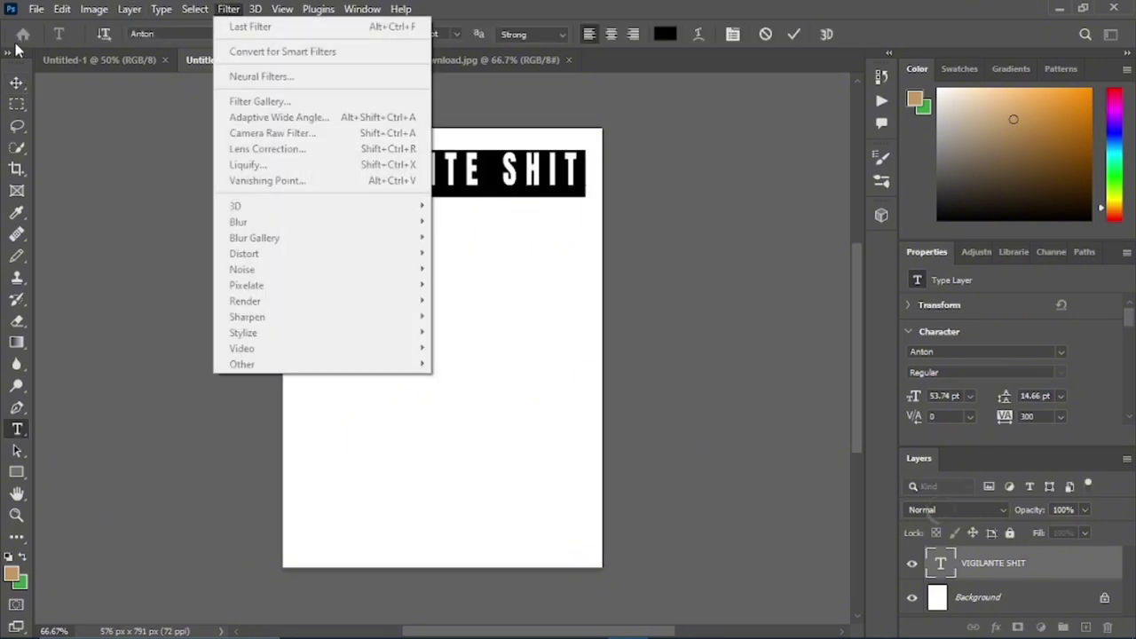
left_click(16, 83)
left_click(228, 9)
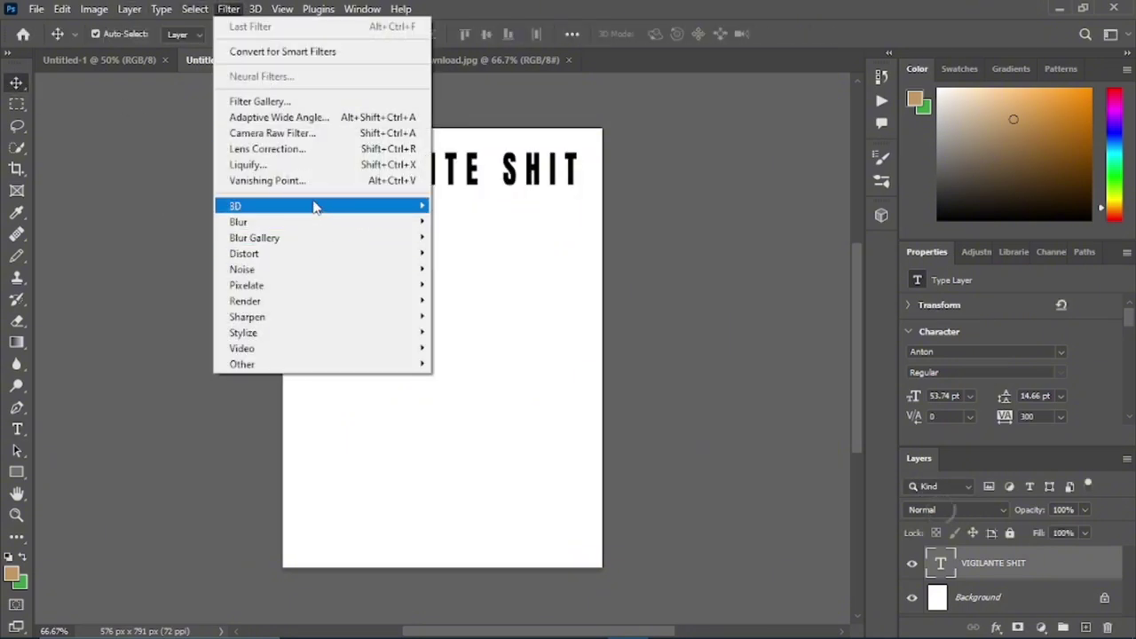
right_click(1072, 578)
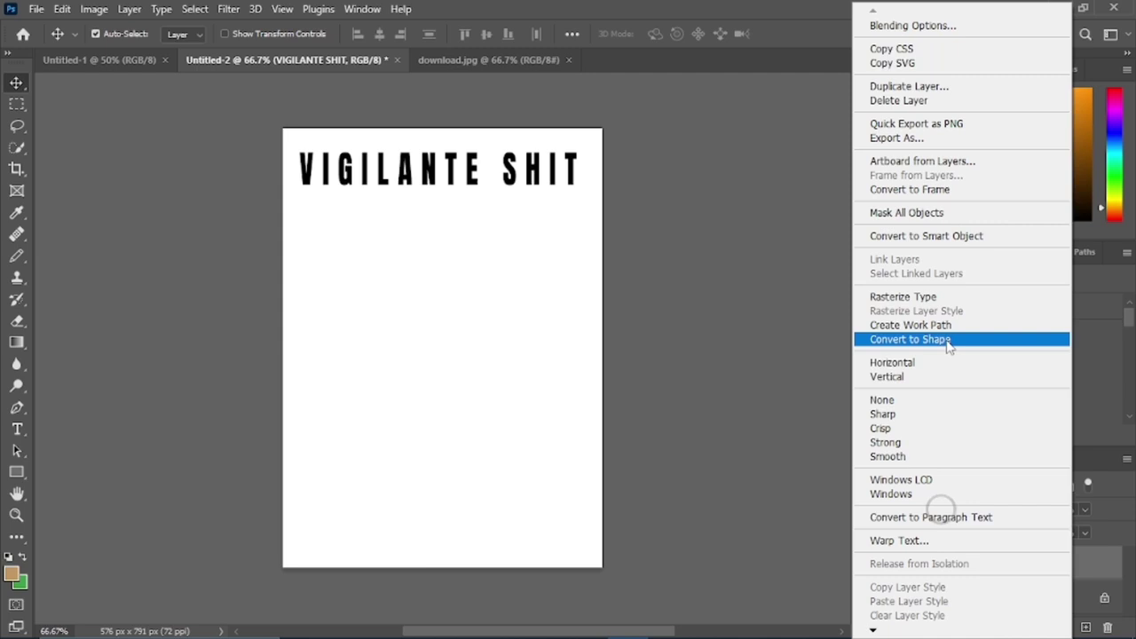
left_click(955, 238)
Start a Field Blur on the title, place its pin over the letter V and lower the blur there
left_click(229, 9)
mouse_move(319, 222)
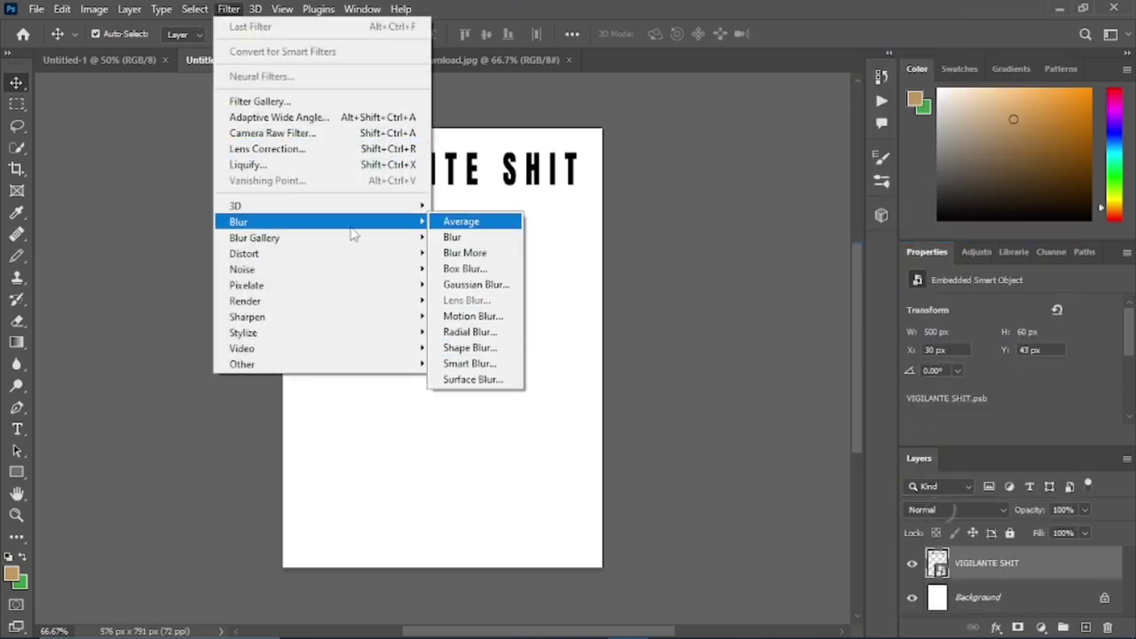
mouse_move(381, 238)
left_click(458, 234)
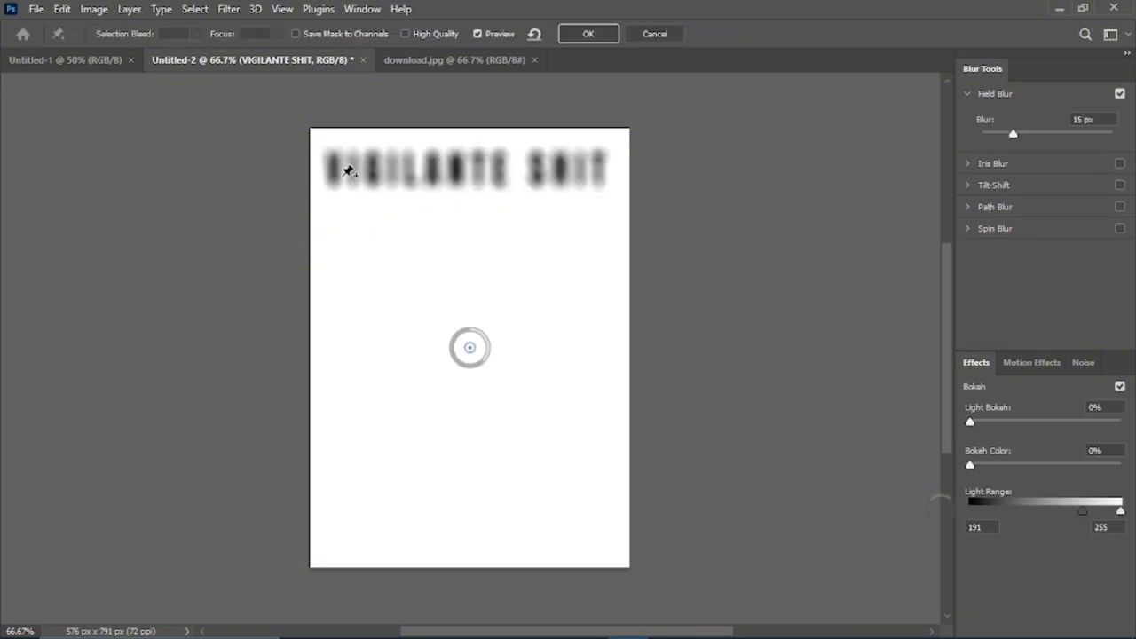
left_click(354, 178)
left_click_drag(354, 160, 340, 191)
left_click_drag(592, 177, 576, 178)
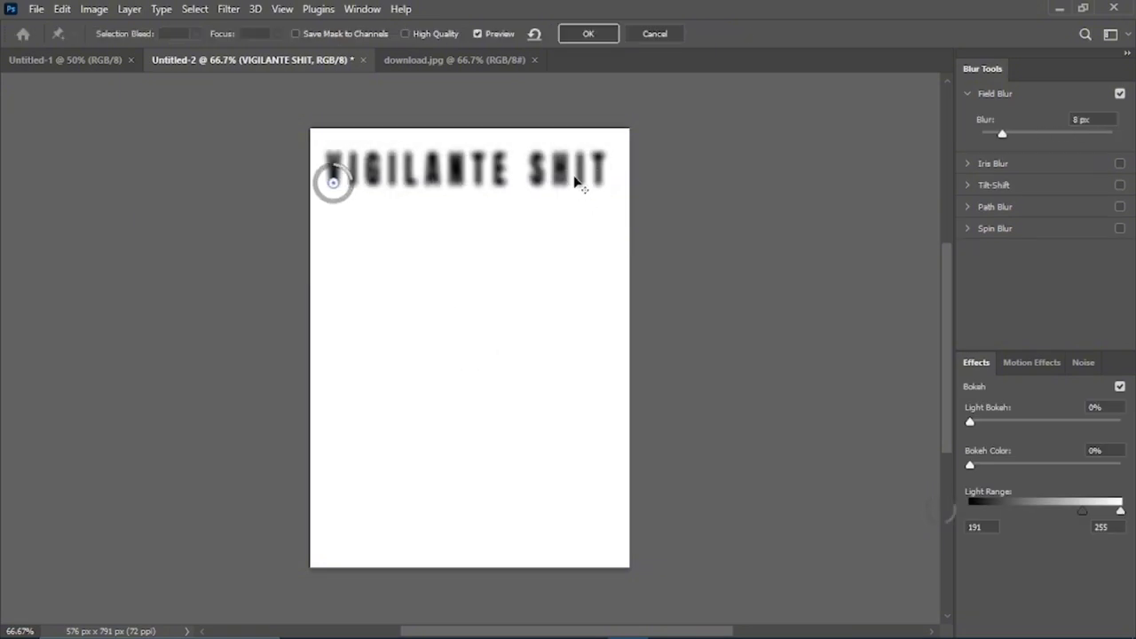
left_click_drag(1006, 143, 997, 137)
Add further Field Blur pins on the title's final T and outside the page, and apply the graduated blur
left_click(595, 175)
mouse_move(600, 175)
left_mouse_down()
mouse_move(609, 195)
mouse_move(618, 180)
left_mouse_up()
left_click(334, 182)
left_click_drag(340, 166, 373, 126)
left_click(596, 177)
left_click(333, 183)
left_click(596, 175)
mouse_move(609, 169)
left_mouse_down()
mouse_move(600, 159)
mouse_move(613, 169)
left_mouse_up()
left_click(782, 305)
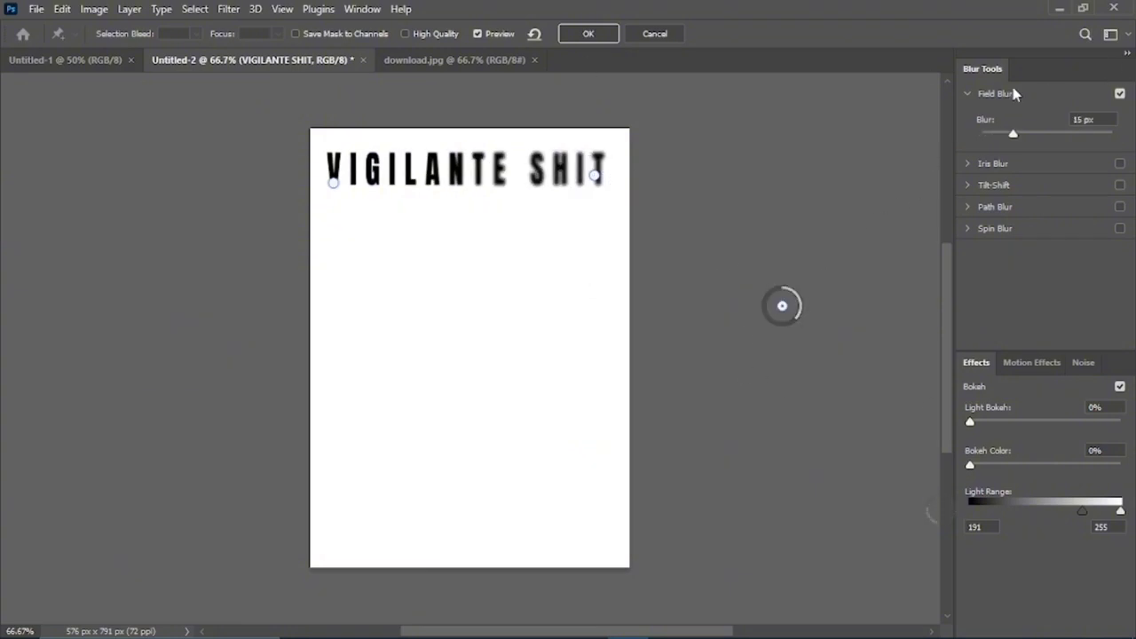
left_click(561, 36)
Open the Filter Gallery for the title and try the Plaster sketch filter with Image Balance 13
left_click(228, 9)
left_click(257, 101)
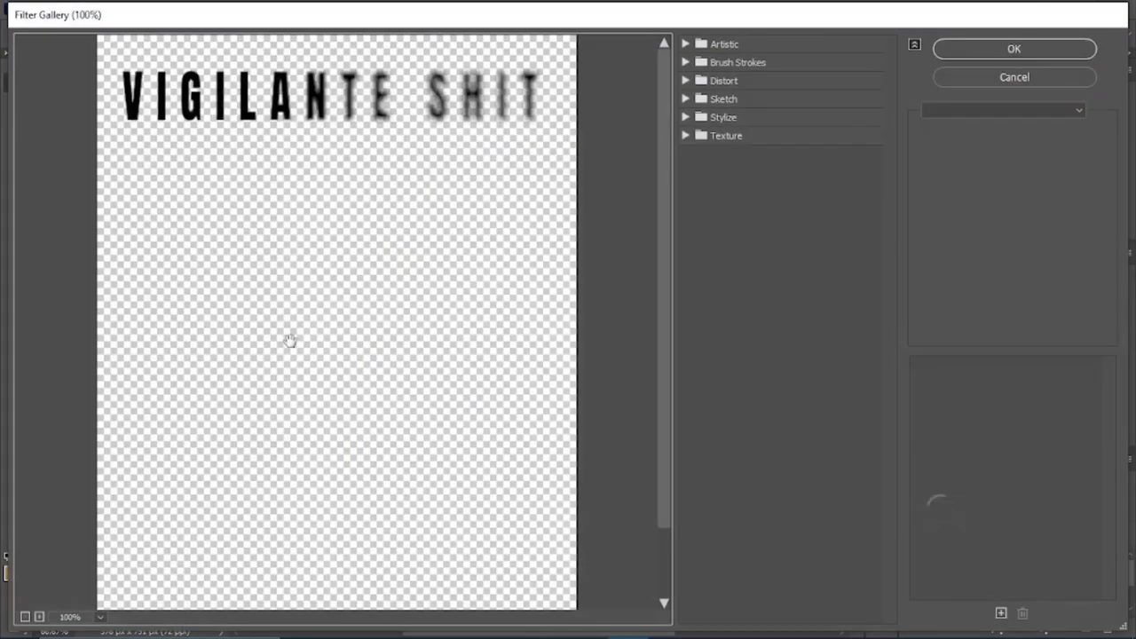
left_click(686, 43)
left_click(685, 44)
left_click(685, 80)
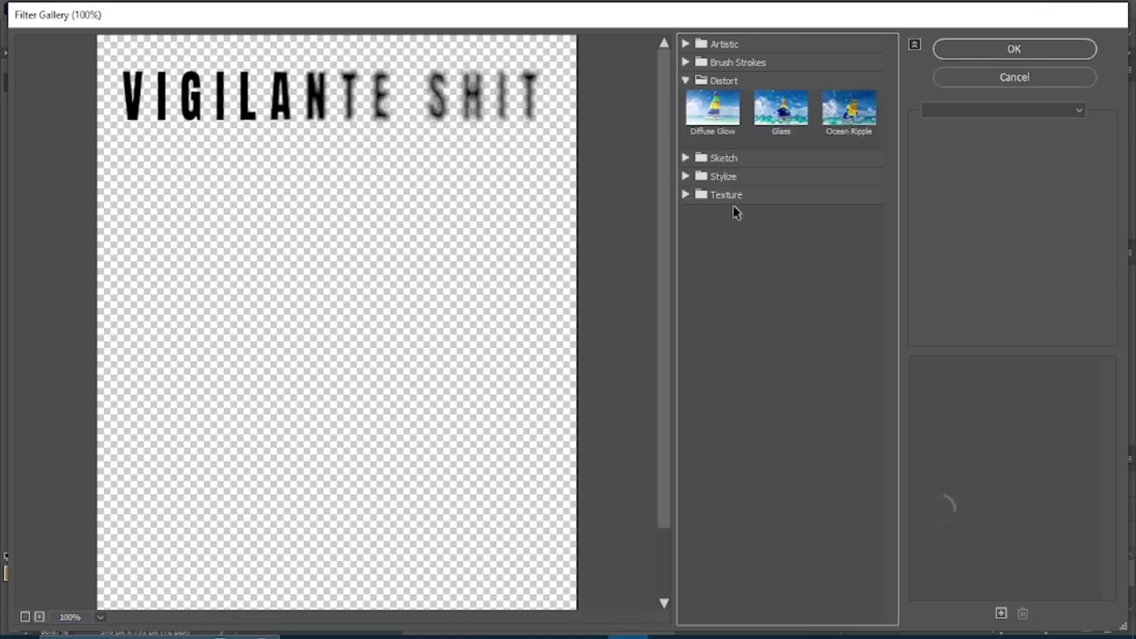
left_click(687, 158)
left_click(862, 384)
key("Left")
key("Left")
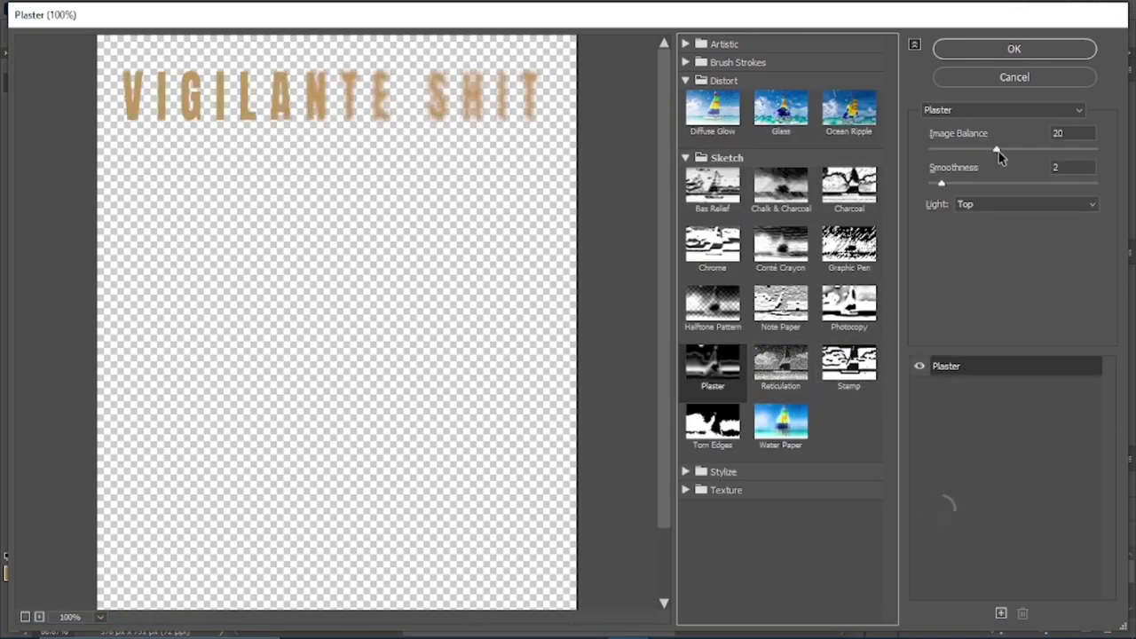
left_click_drag(997, 152, 952, 152)
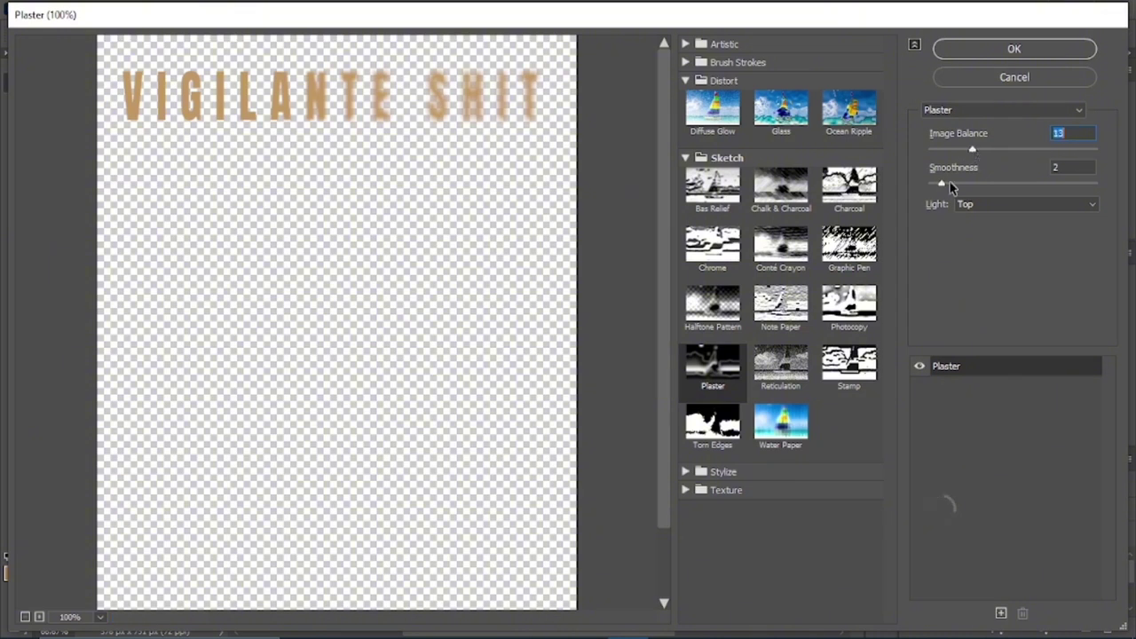
Compare further Sketch filters on the title, including Stamp and Photocopy, and return to Plaster
left_click(715, 380)
key("Right")
key("Right")
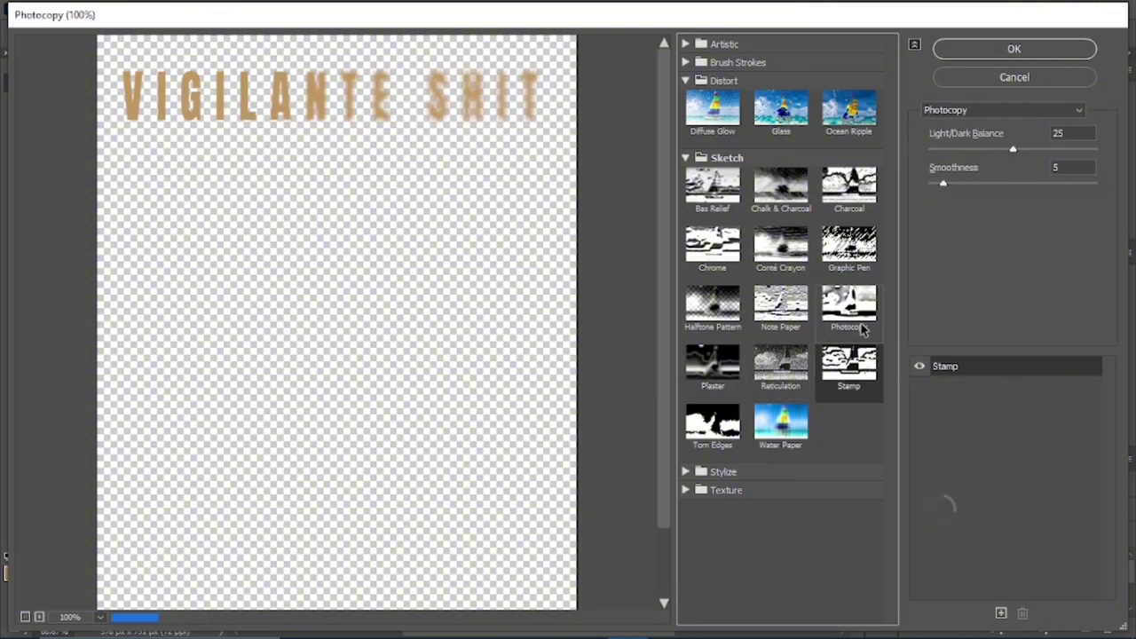
key("Up")
key("Left")
key("Up")
key("Up")
key("Left")
key("Down")
key("Down")
key("Down")
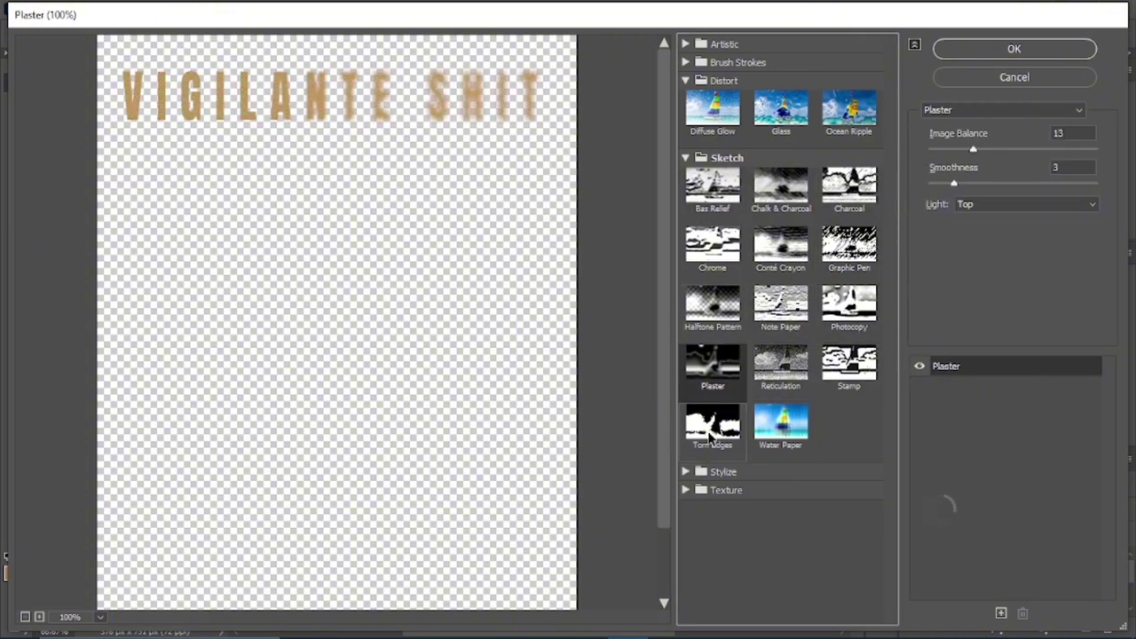
Apply the Water Paper filter to the title with adjusted brightness, and undo the edits back to the text layer
key("Down")
key("Right")
left_click_drag(1030, 184, 968, 184)
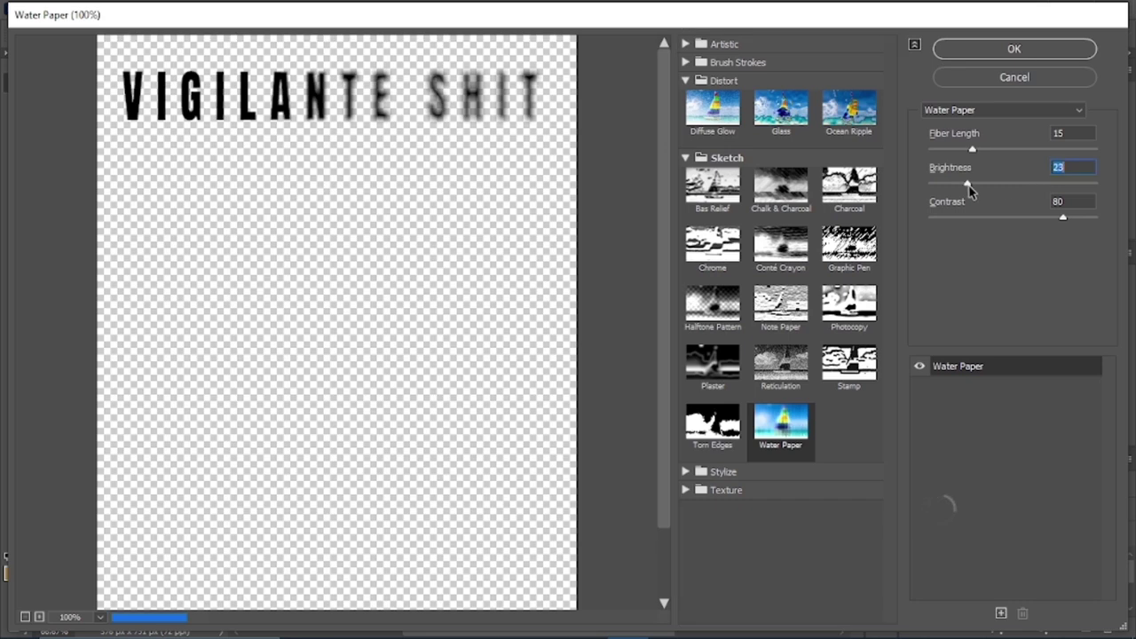
left_click(1005, 185)
left_click(1063, 55)
key("ctrl+z")
key("ctrl+z")
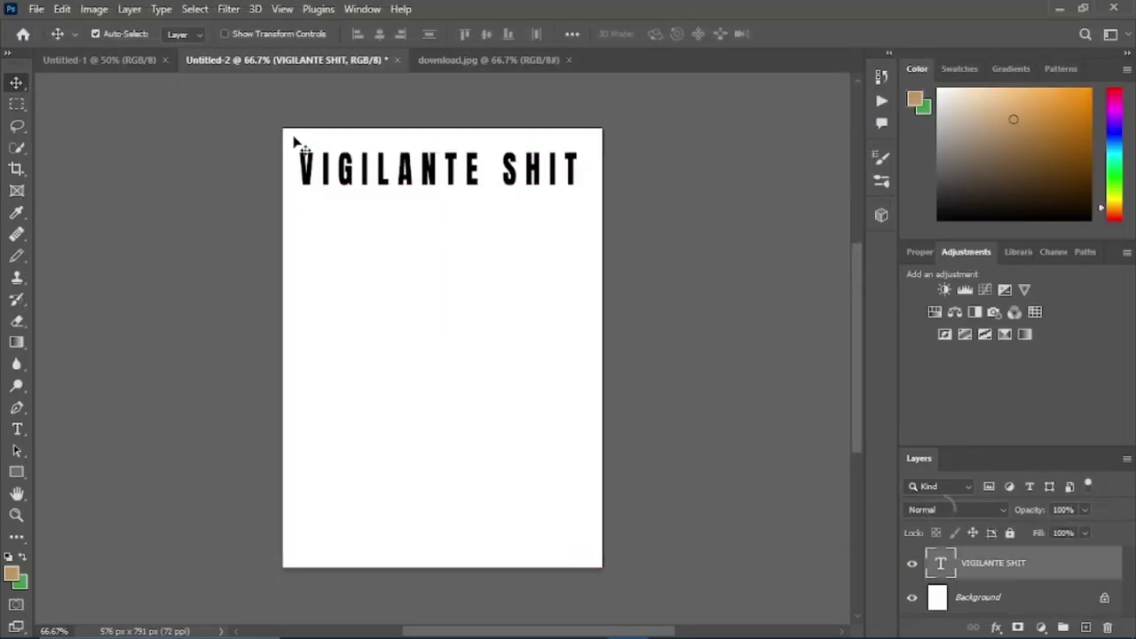
Select the woman in download.jpg with Quick Selection and mask out the photo's background
left_click(451, 58)
left_click(16, 146)
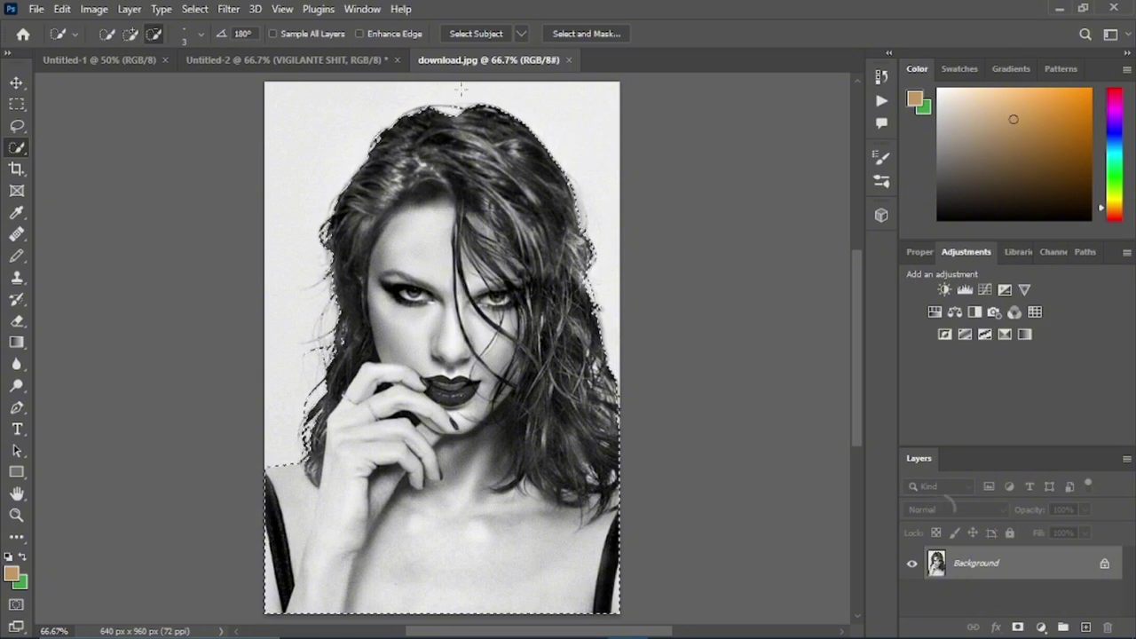
left_click(132, 35)
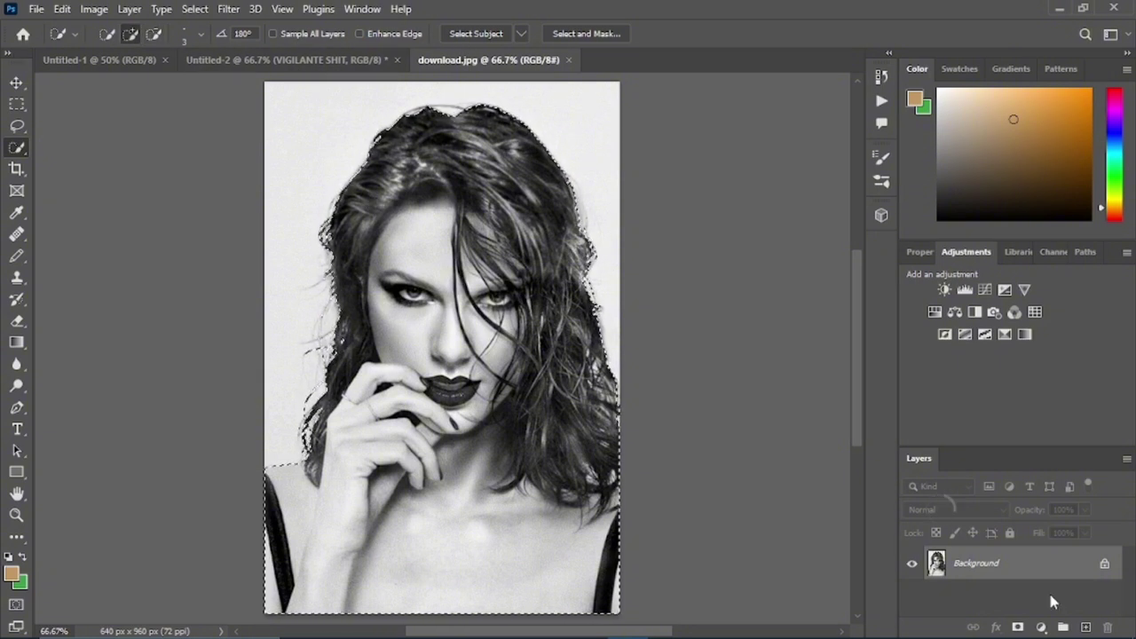
left_click(1018, 627)
Copy the masked portrait into the Untitled-2 poster document
left_click(16, 82)
left_click_drag(502, 302, 127, 69)
left_click_drag(312, 66, 462, 311)
Transform the portrait layer to about 96% of its size and fit it over the poster page
key("ctrl+t")
scroll(454, 168, "down", 3)
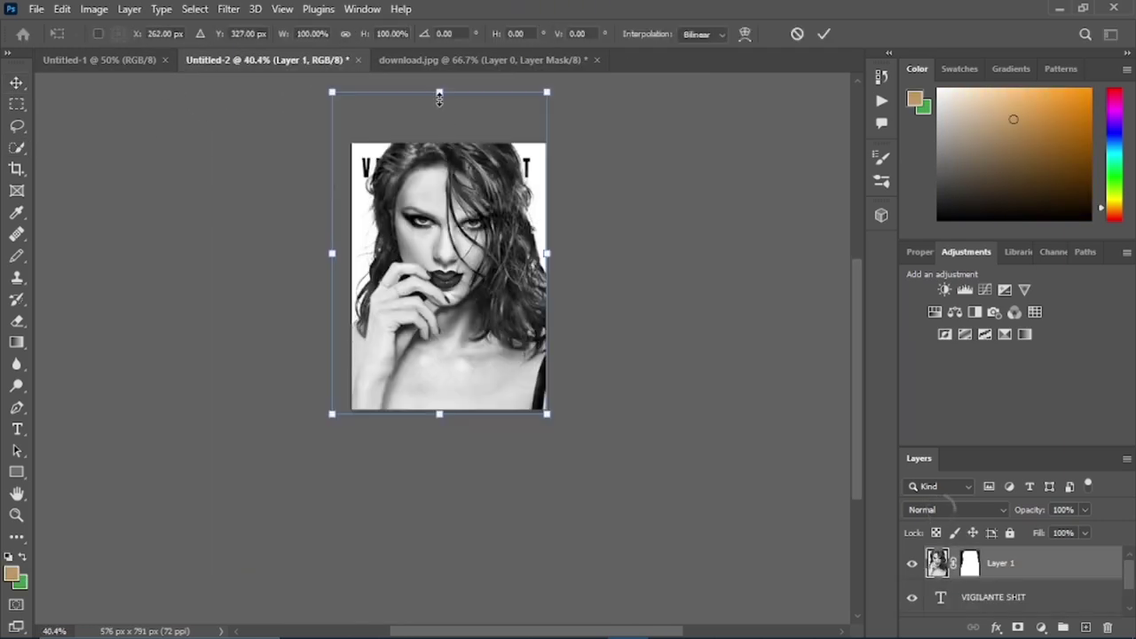
left_click_drag(439, 92, 444, 163)
scroll(444, 253, "up", 3)
scroll(444, 253, "up", 1)
left_click_drag(436, 307, 445, 291)
left_click_drag(446, 554, 420, 255)
scroll(421, 265, "up", 6)
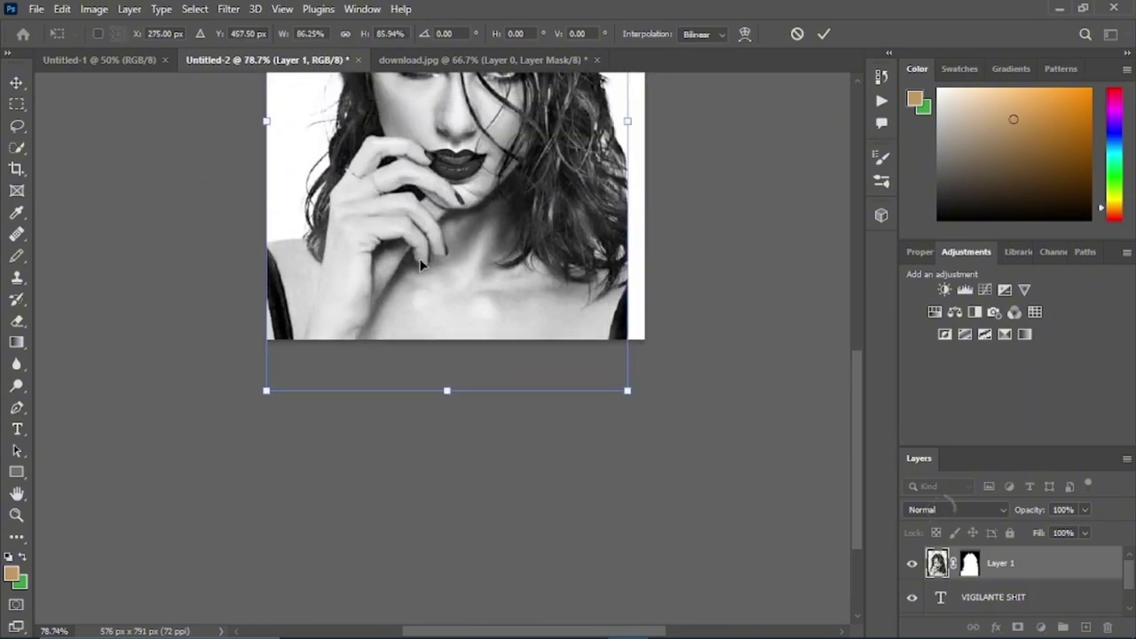
scroll(420, 268, "down", 3)
scroll(420, 267, "up", 2)
left_click_drag(568, 324, 579, 328)
left_click_drag(311, 326, 297, 329)
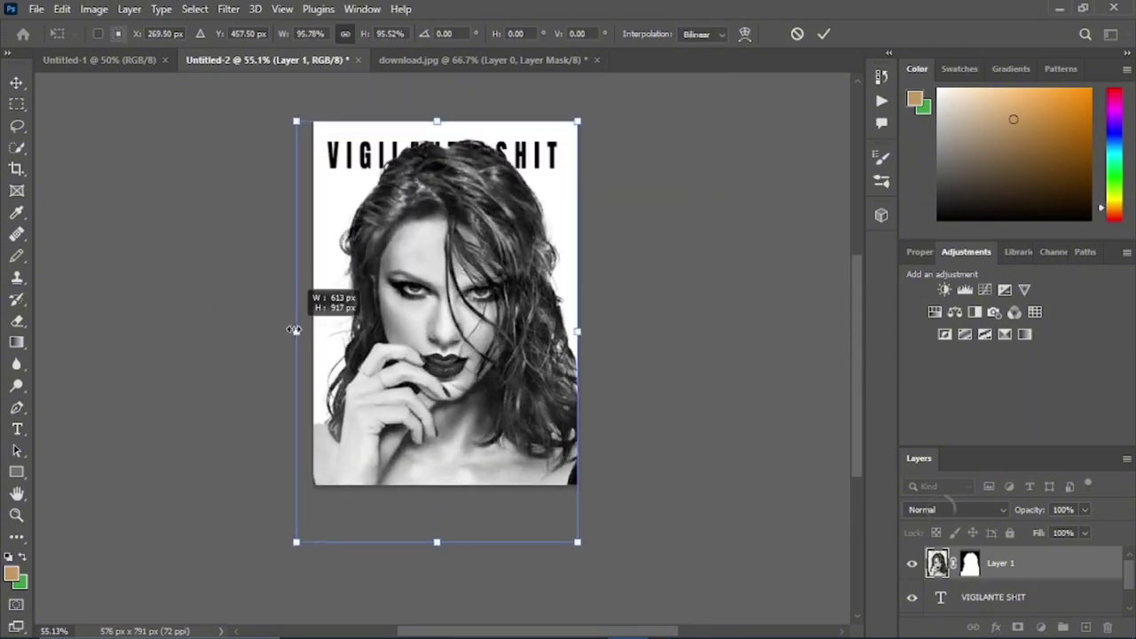
Reduce the portrait to about 71% and position it on the page beneath the VIGILANTE SHIT title
left_click_drag(438, 119, 437, 133)
left_click_drag(503, 364, 479, 393)
left_click_drag(451, 552, 447, 478)
left_click_drag(442, 139, 442, 152)
left_click_drag(458, 273, 454, 264)
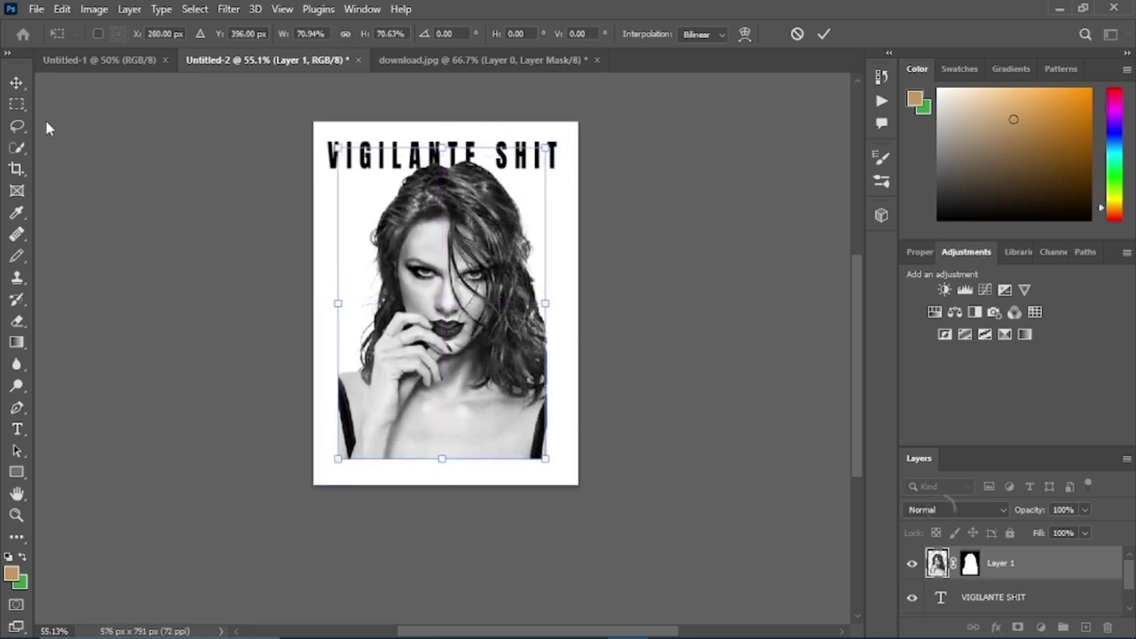
left_click(16, 83)
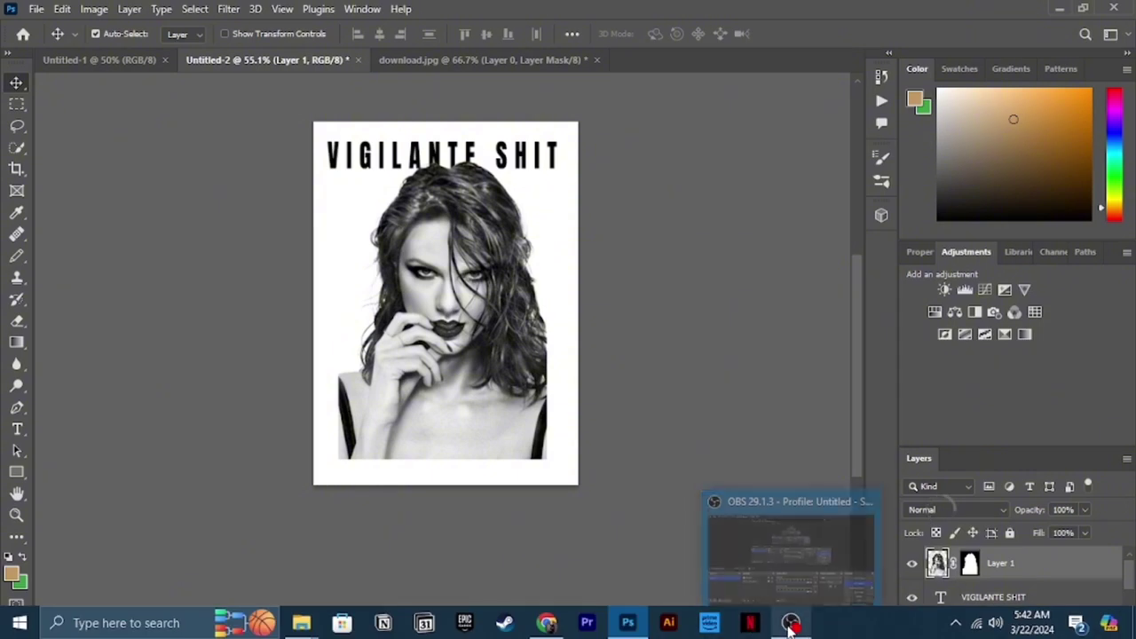
left_click_drag(447, 317, 451, 424)
left_click_drag(474, 372, 477, 253)
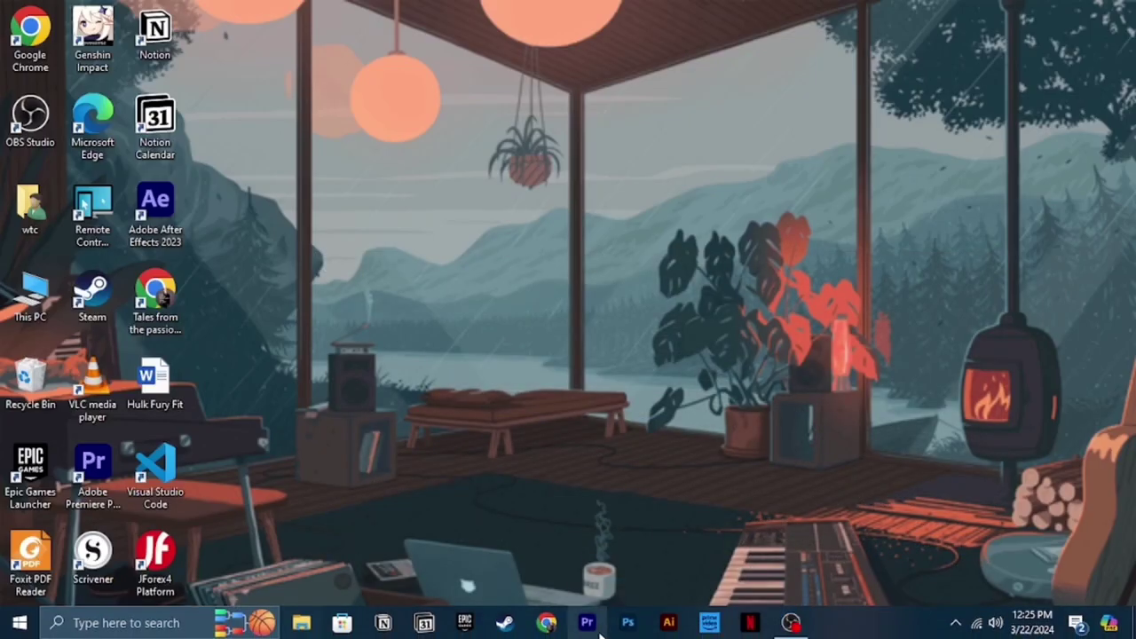
Switch to Photoshop and open the saved poster file VS DRAFT 1.psd
left_click(628, 625)
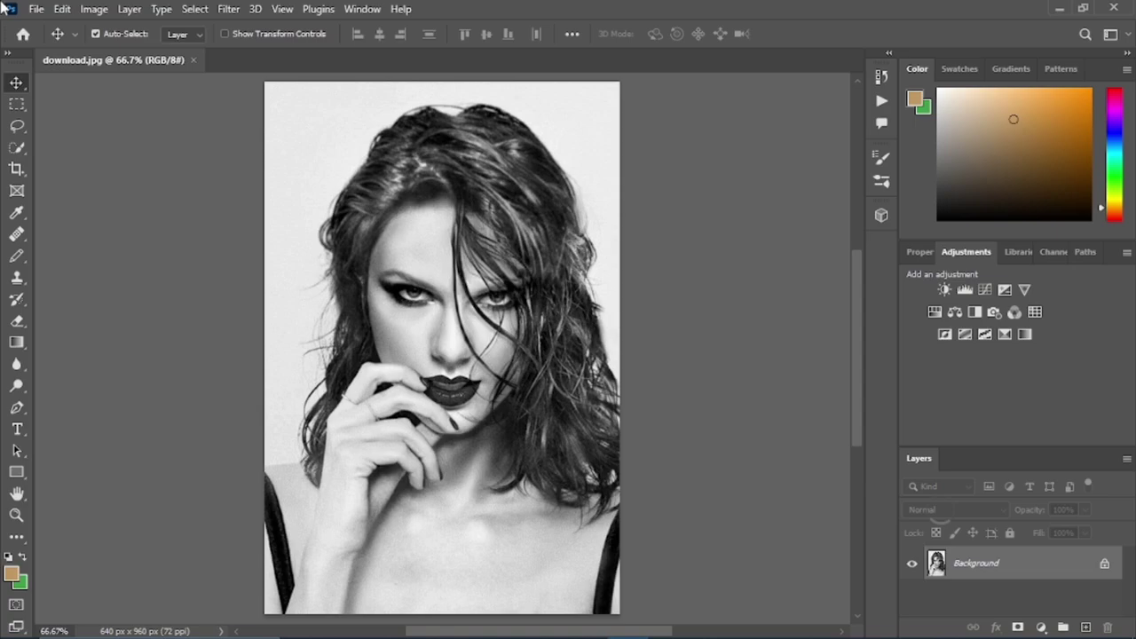
left_click(36, 9)
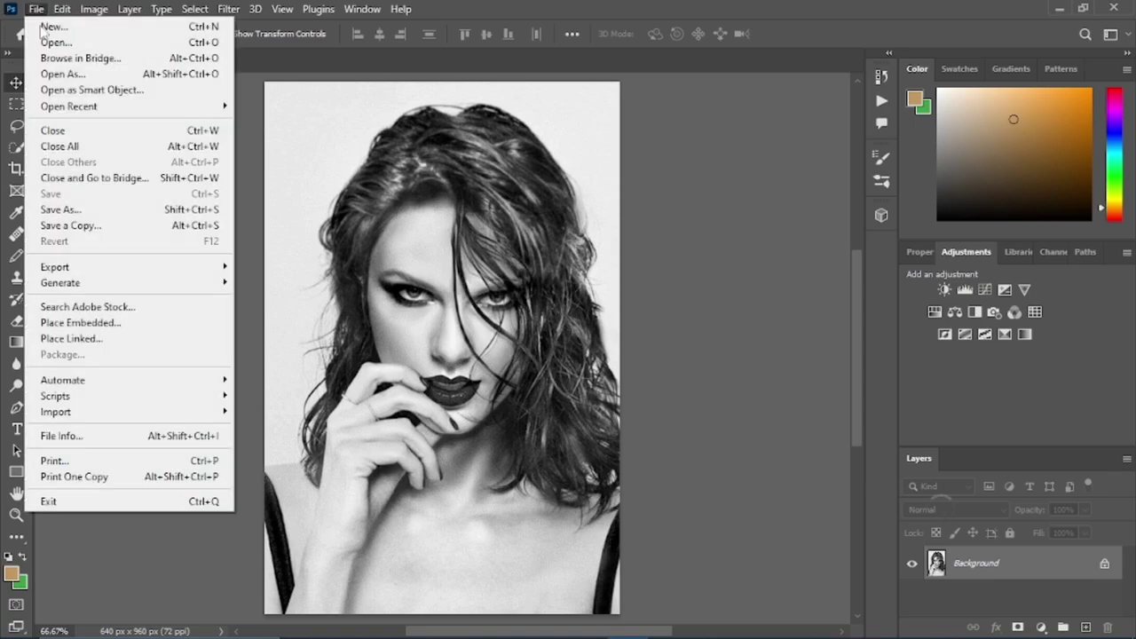
left_click(116, 45)
double_click(456, 264)
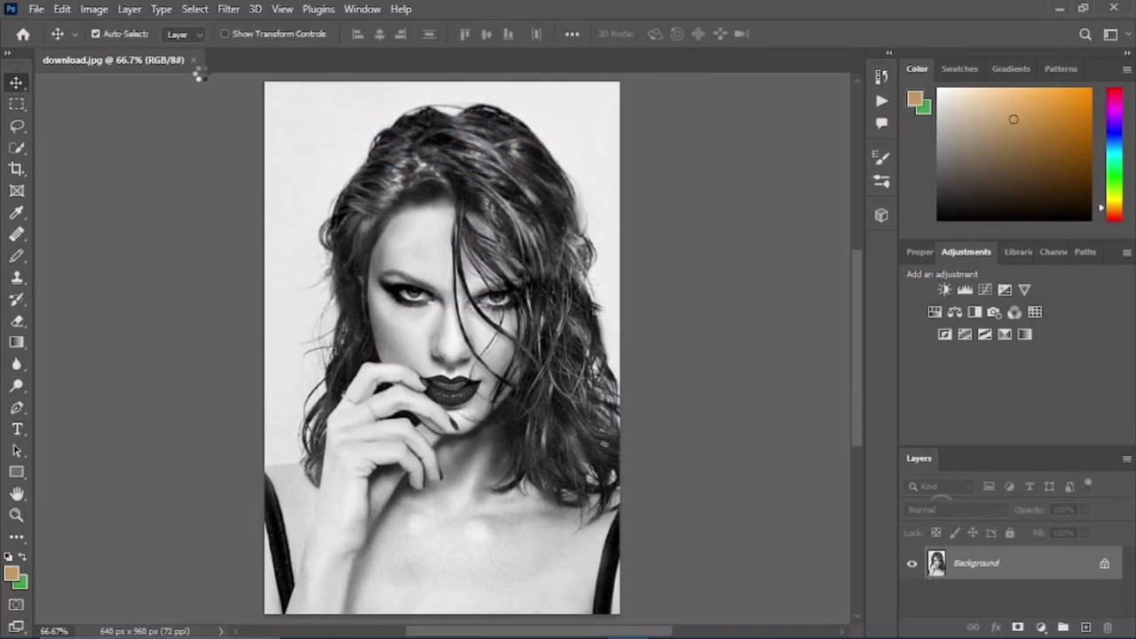
left_click(173, 60)
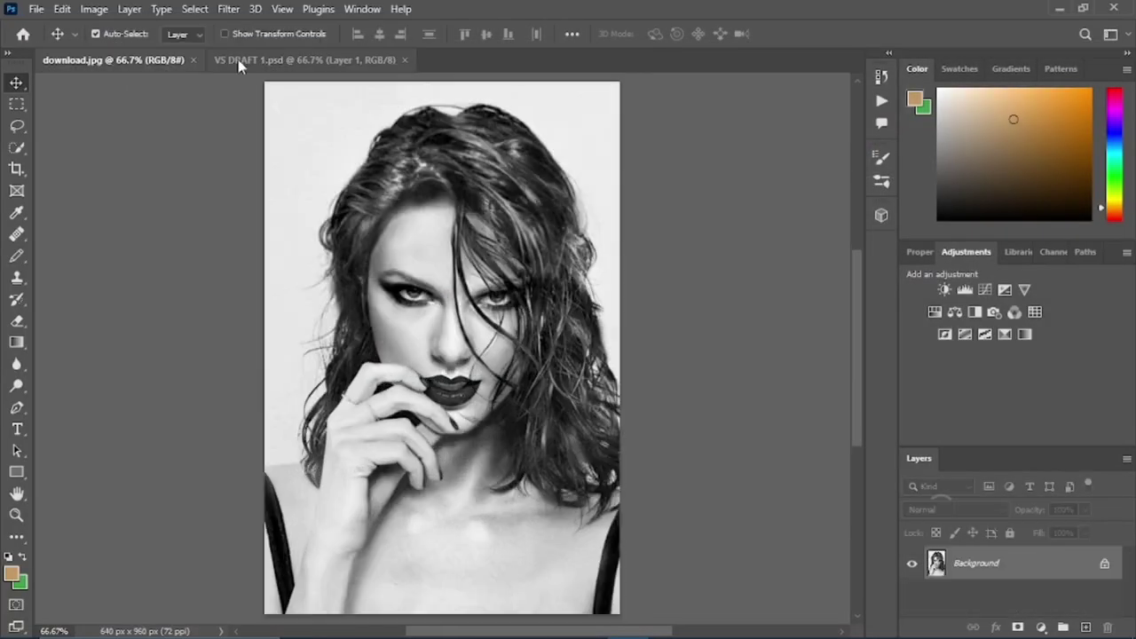
left_click(238, 60)
Group the VIGILANTE SHIT text layer with a white background layer beneath the portrait
mouse_move(482, 435)
left_mouse_down()
mouse_move(487, 450)
mouse_move(482, 435)
left_mouse_up()
scroll(1075, 578, "down", 2)
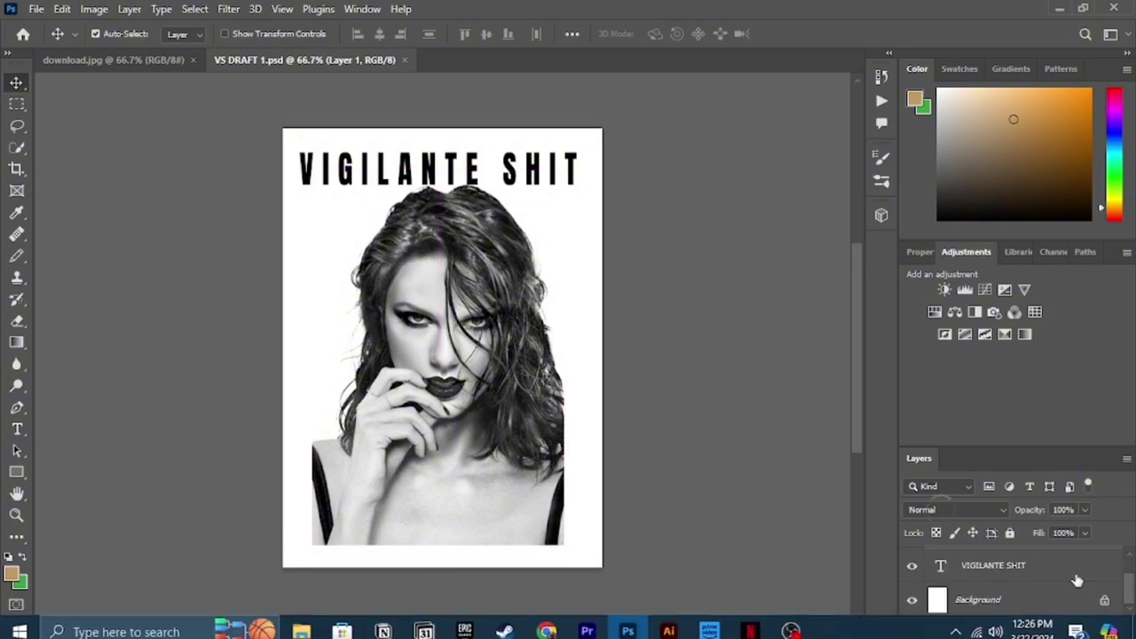
left_click(1061, 571)
left_click(1034, 601, "ctrl")
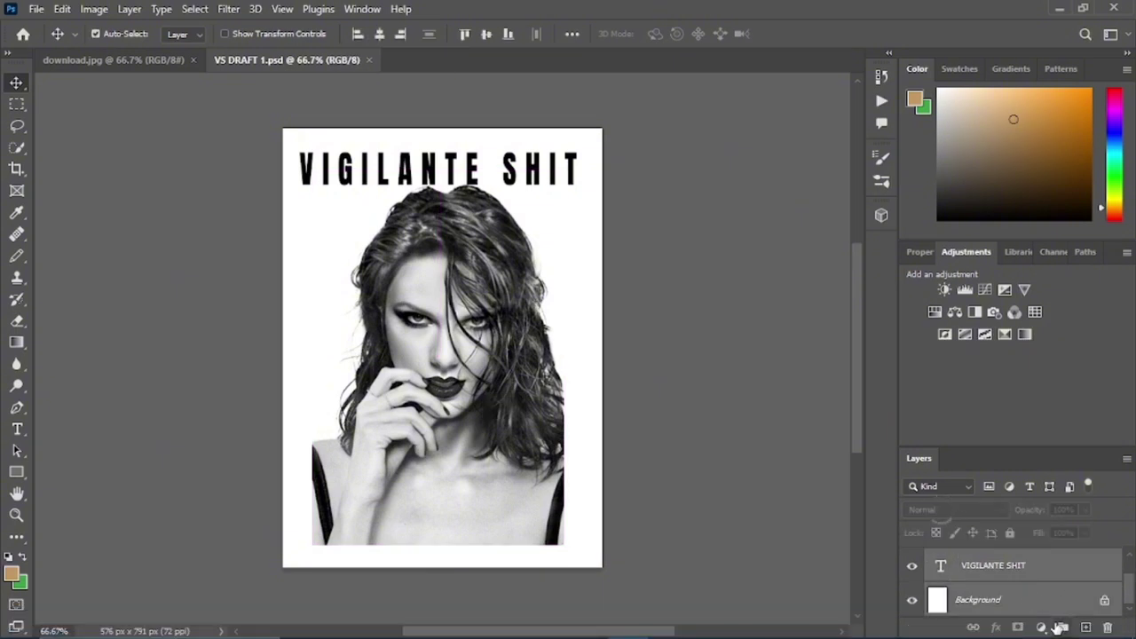
left_click(1014, 568)
left_click(1050, 601)
left_click_drag(1050, 601, 1062, 627)
left_click(1010, 571, "ctrl")
Merge the group containing the title into a single layer
left_click(868, 564)
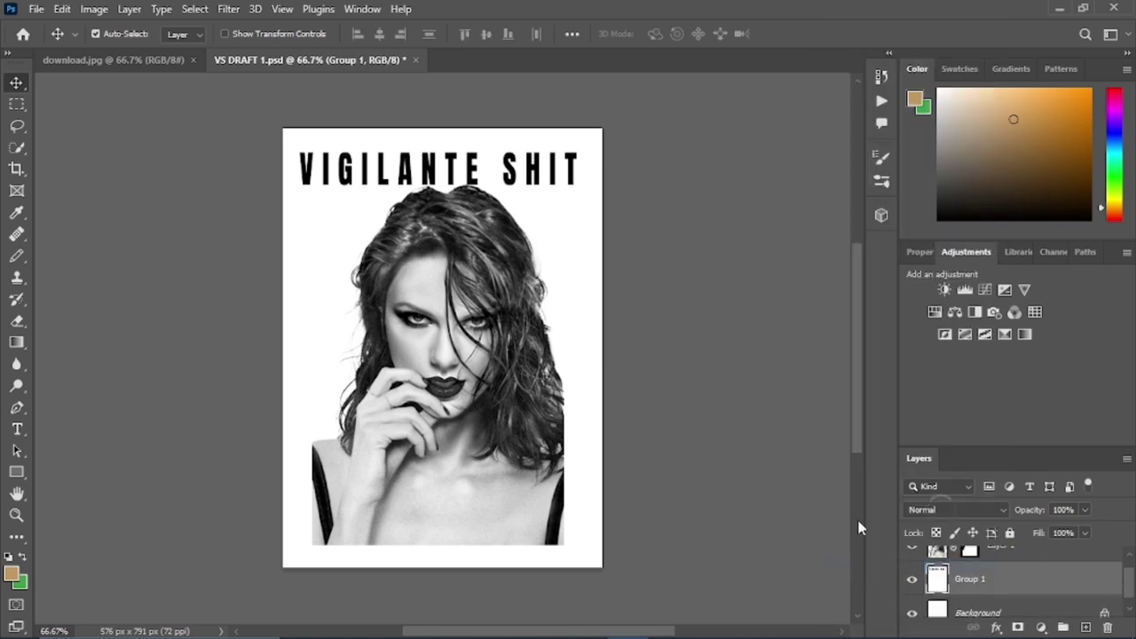
left_click(197, 8)
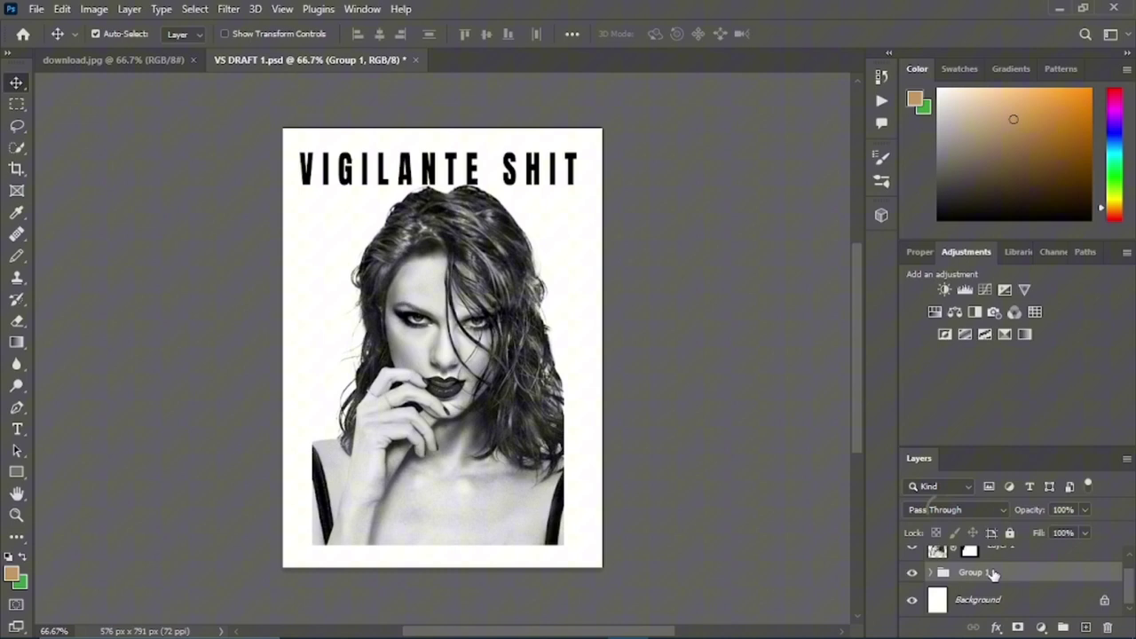
right_click(994, 575)
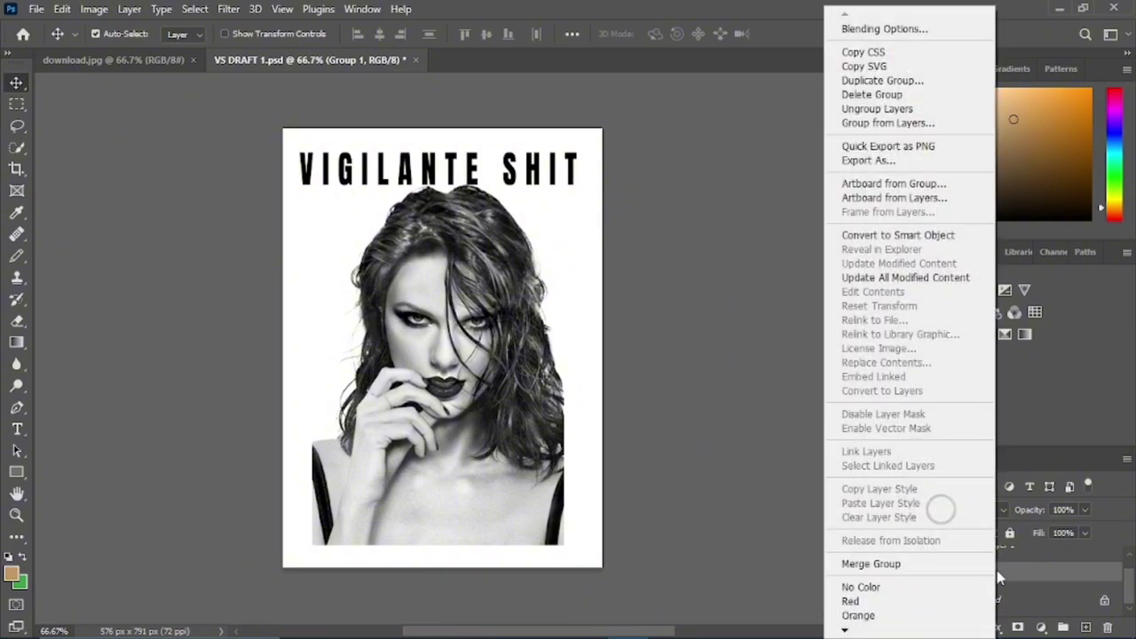
left_click(901, 565)
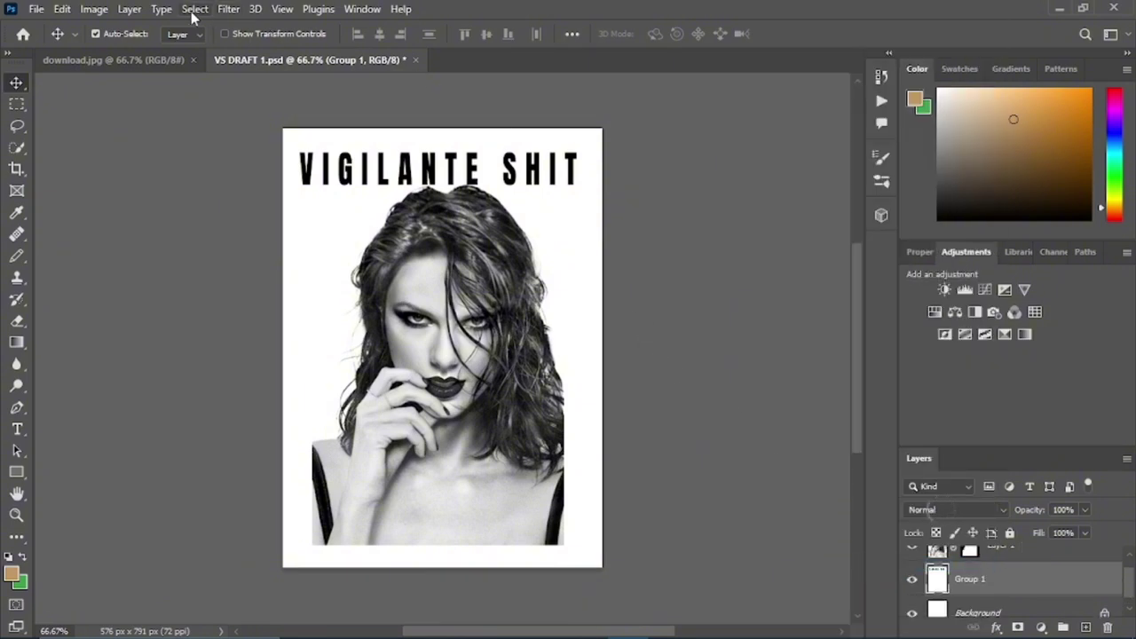
Open the Filter Gallery on the merged title layer and try Reticulation, Stamp, Torn Edges and Water Paper
left_click(228, 9)
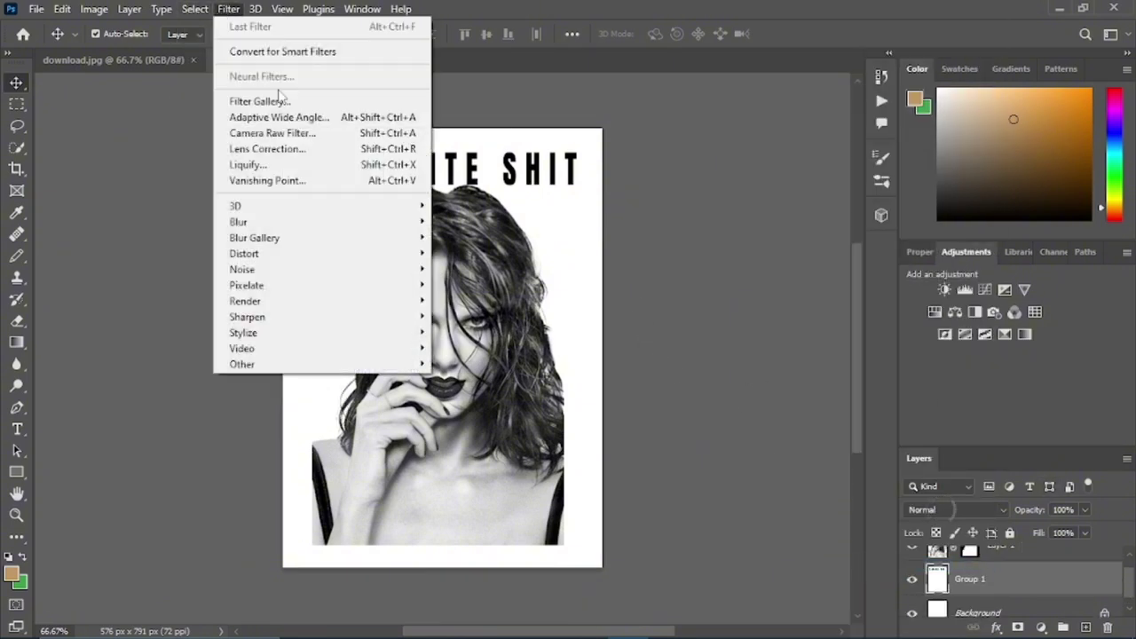
left_click(315, 105)
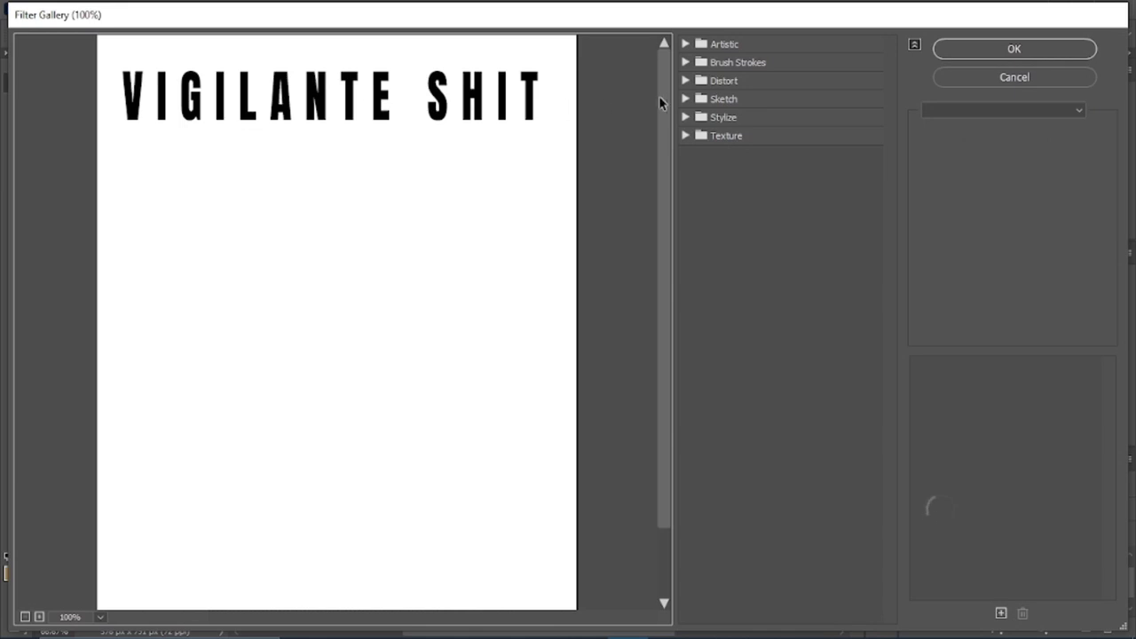
left_click(688, 100)
left_click(771, 307)
left_click(844, 306)
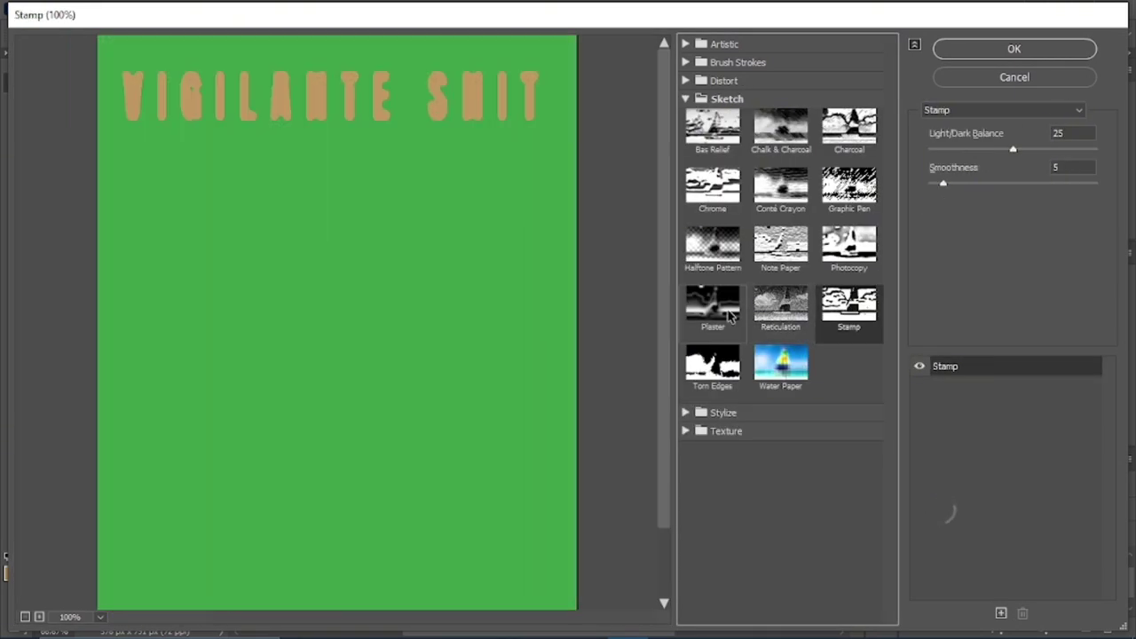
left_click(726, 354)
left_click(779, 362)
Try Halftone Pattern, Conté Crayon, Charcoal, Bas Relief, Chalk & Charcoal, Stamp and Photocopy on the merged title, and discard the filter
left_click(730, 264)
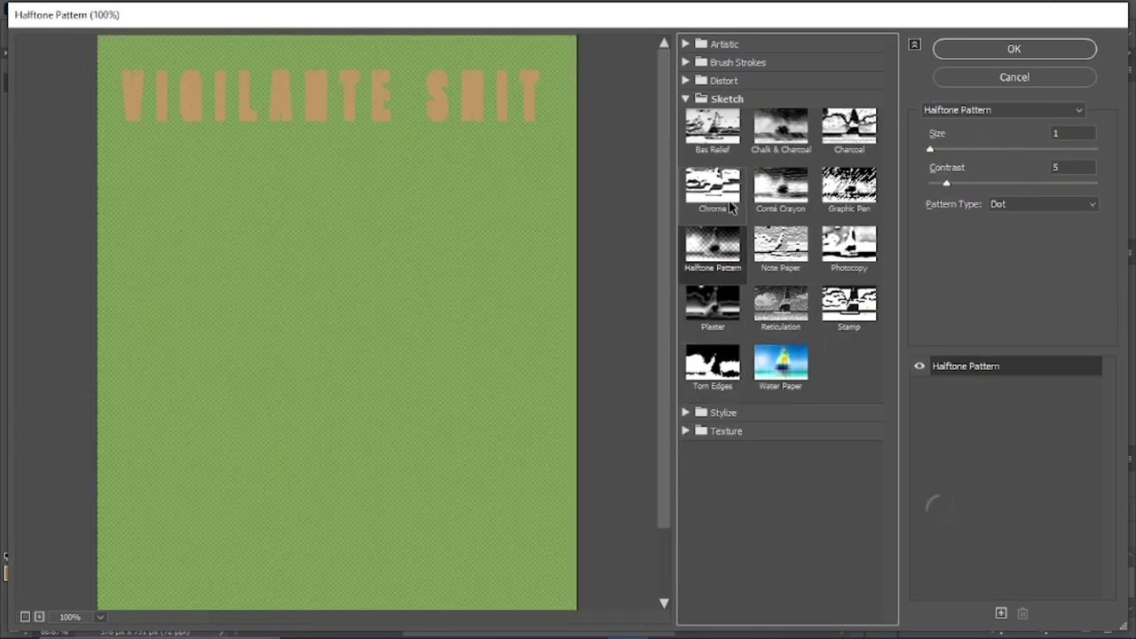
left_click(780, 188)
left_click(848, 129)
left_click(715, 133)
left_click(786, 131)
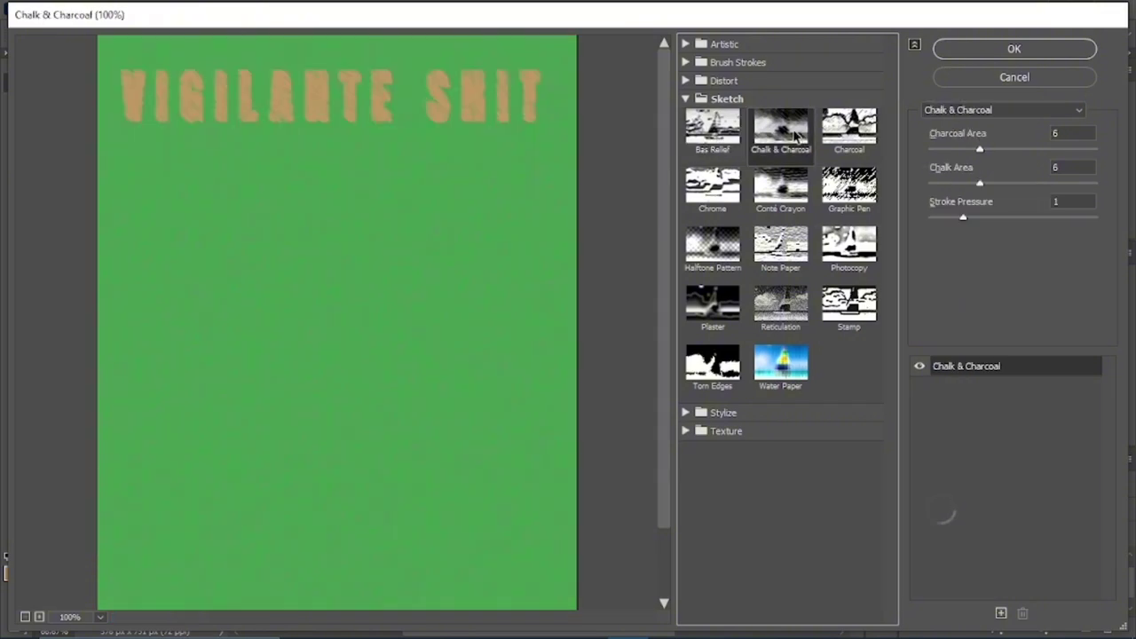
left_click(849, 311)
left_click(849, 245)
left_click(1013, 77)
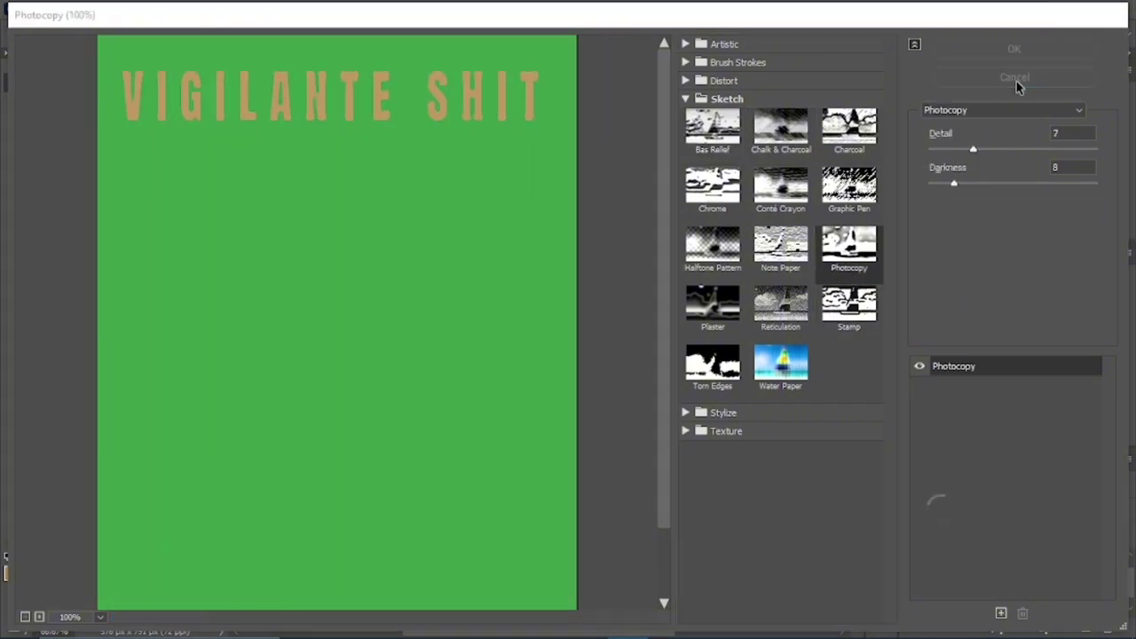
Switch to the browser and check the "Grainy Blur Text Effect in Photoshop" tutorial video on YouTube
left_click(545, 624)
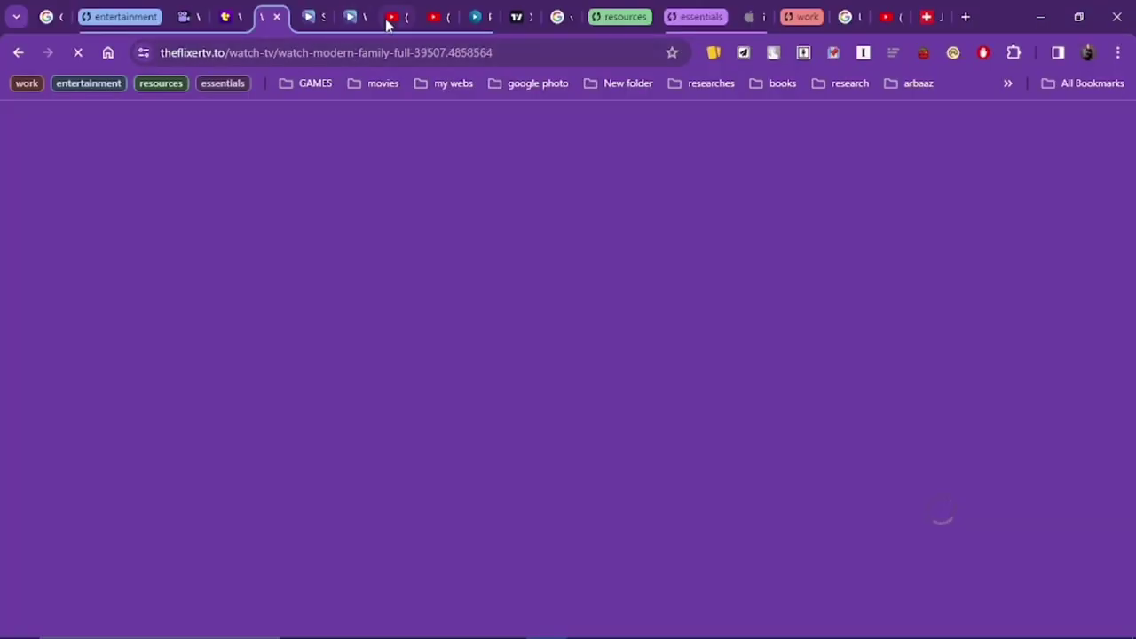
left_click(389, 23)
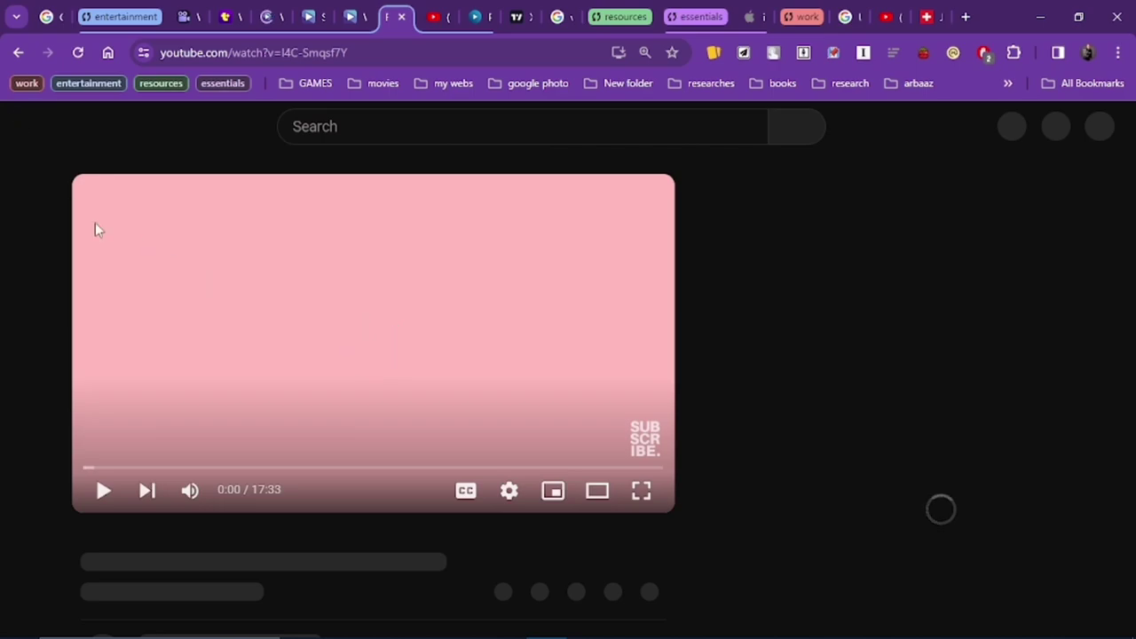
left_click(31, 127)
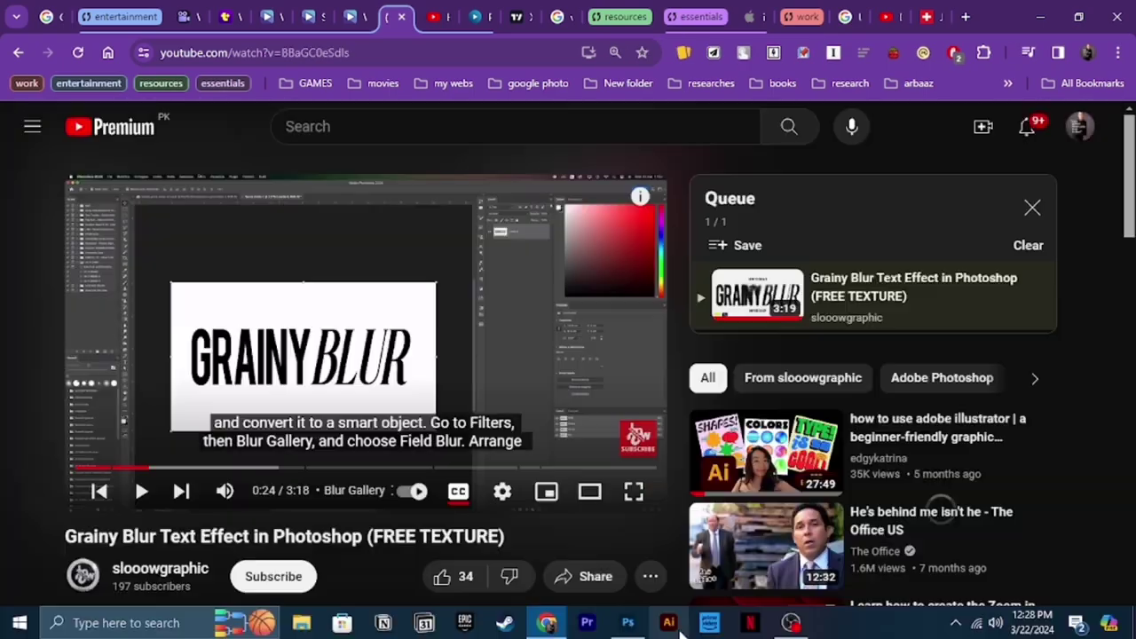
Switch back to Photoshop and convert the VIGILANTE SHIT text and Background copy layers into one smart object
left_click(628, 622)
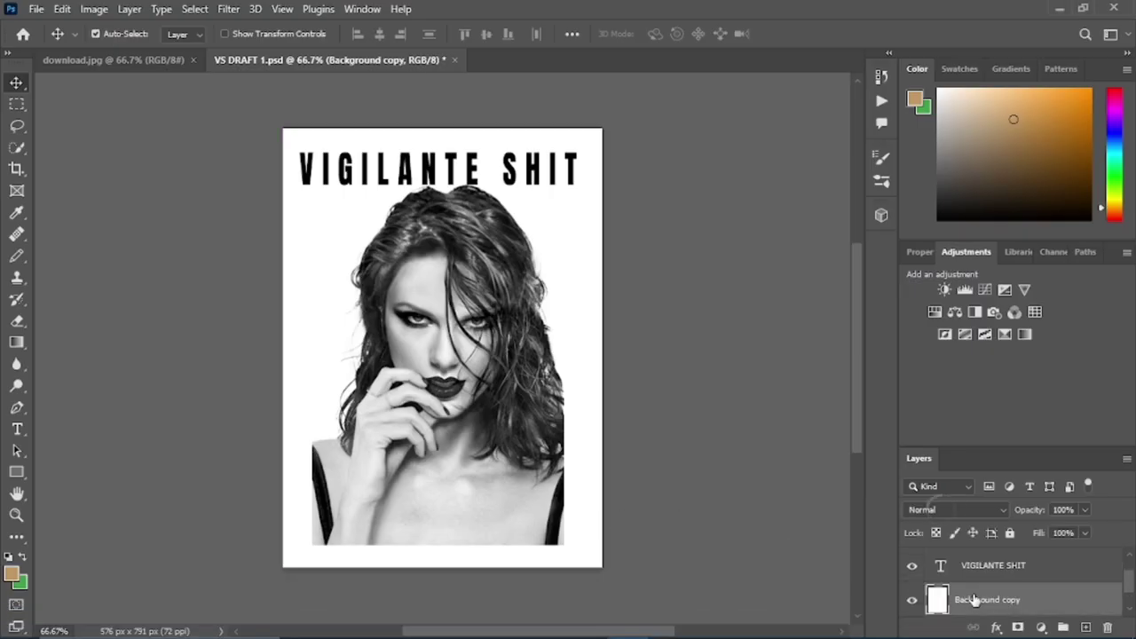
left_click(1028, 575, "shift")
right_click(1042, 591)
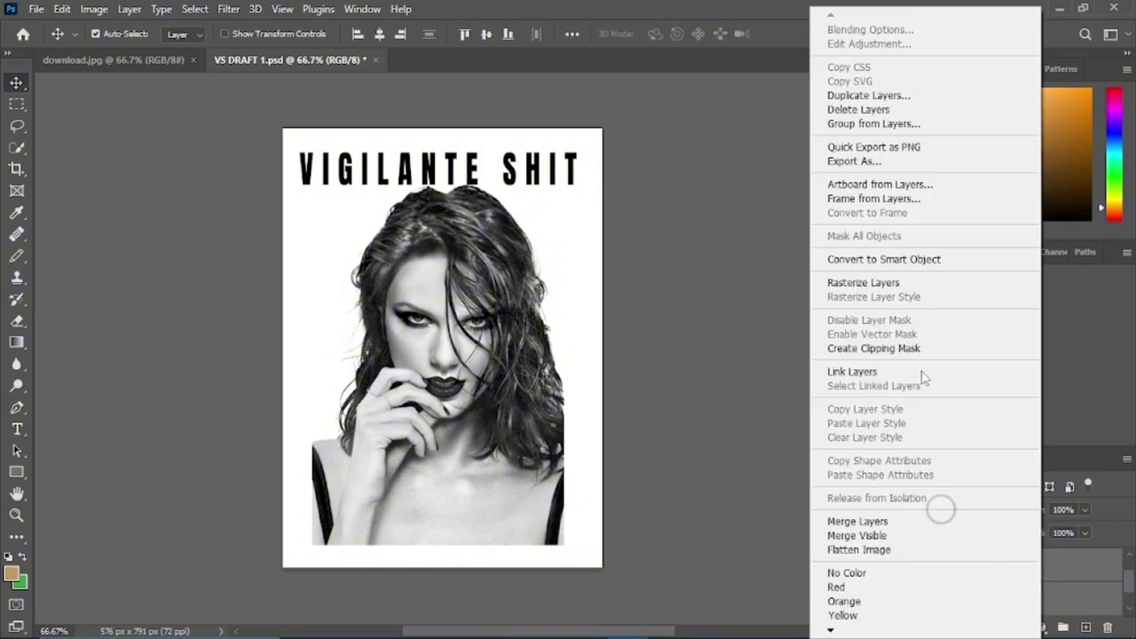
left_click(932, 258)
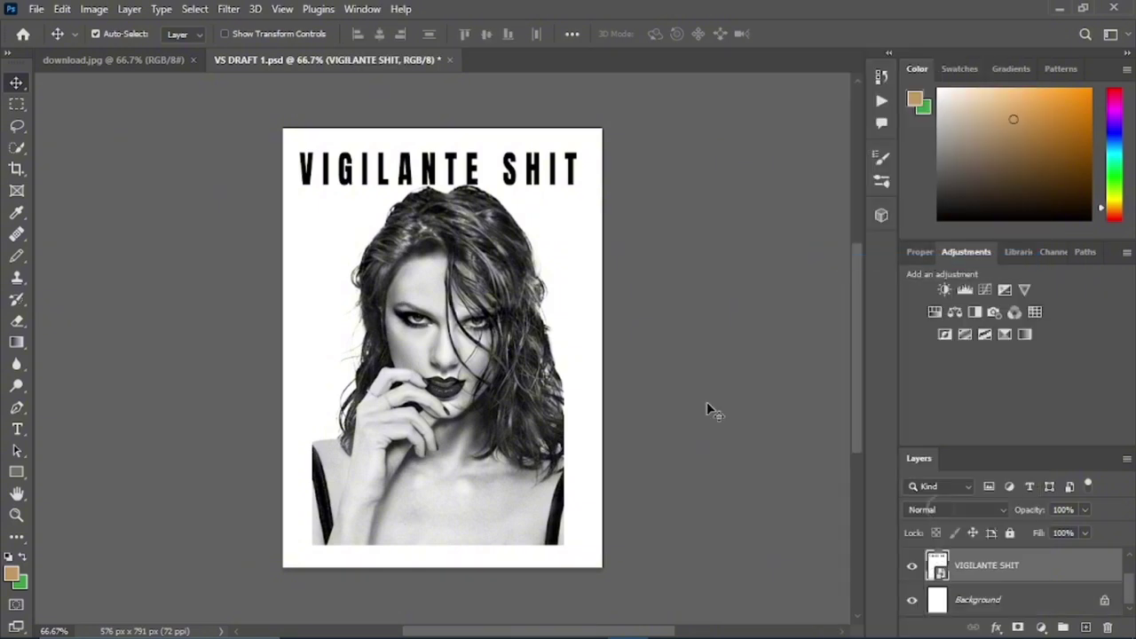
left_click(254, 9)
left_click(313, 102)
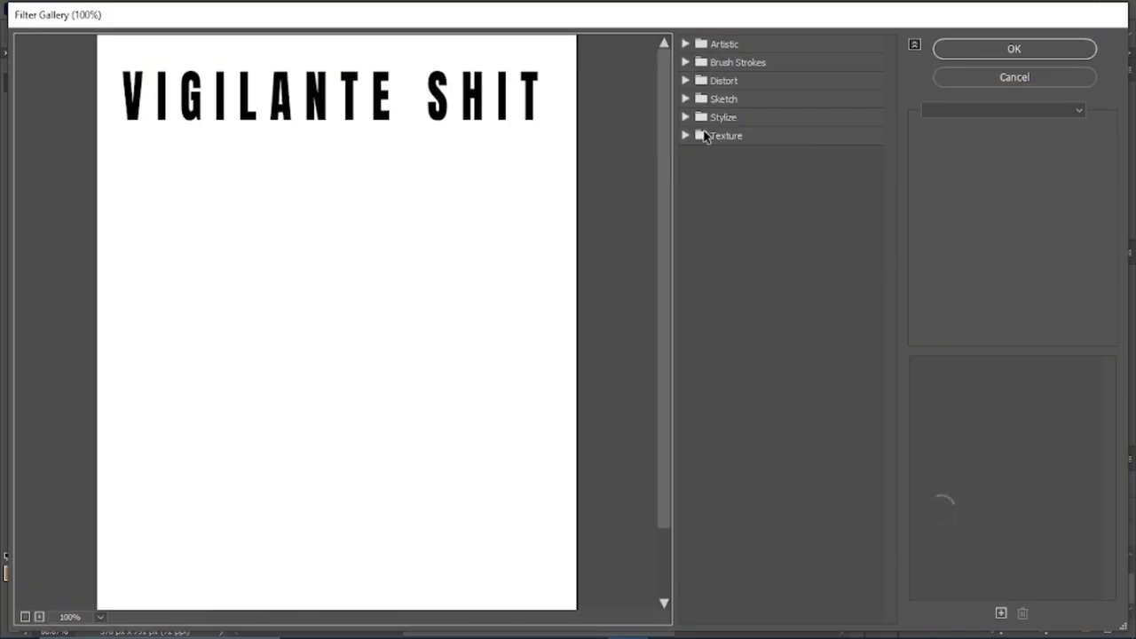
left_click(688, 100)
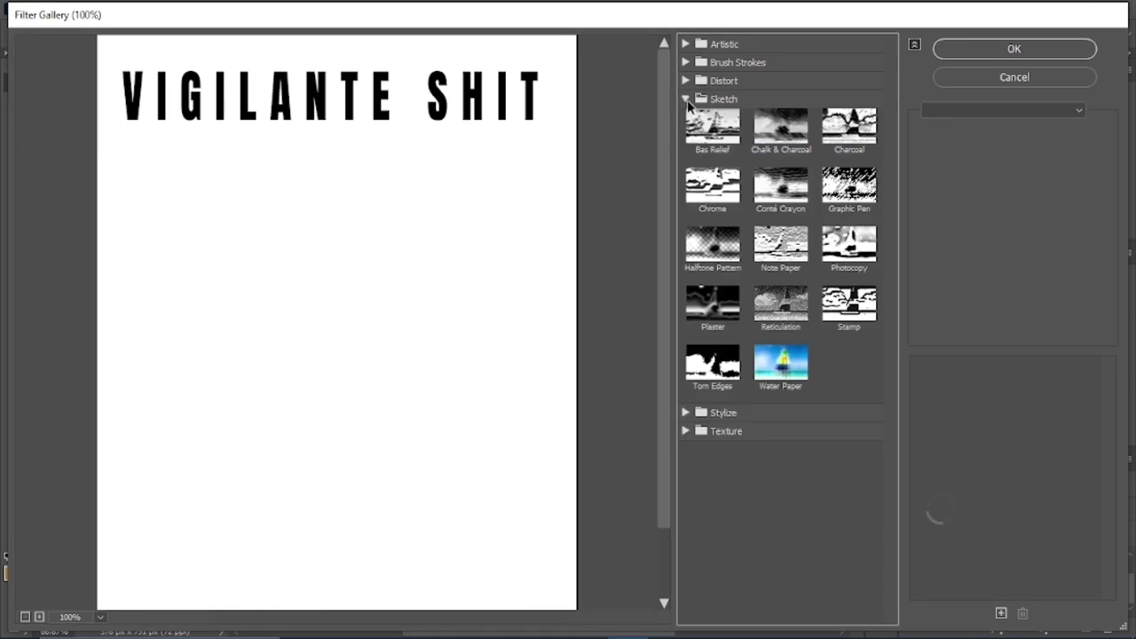
left_click(688, 100)
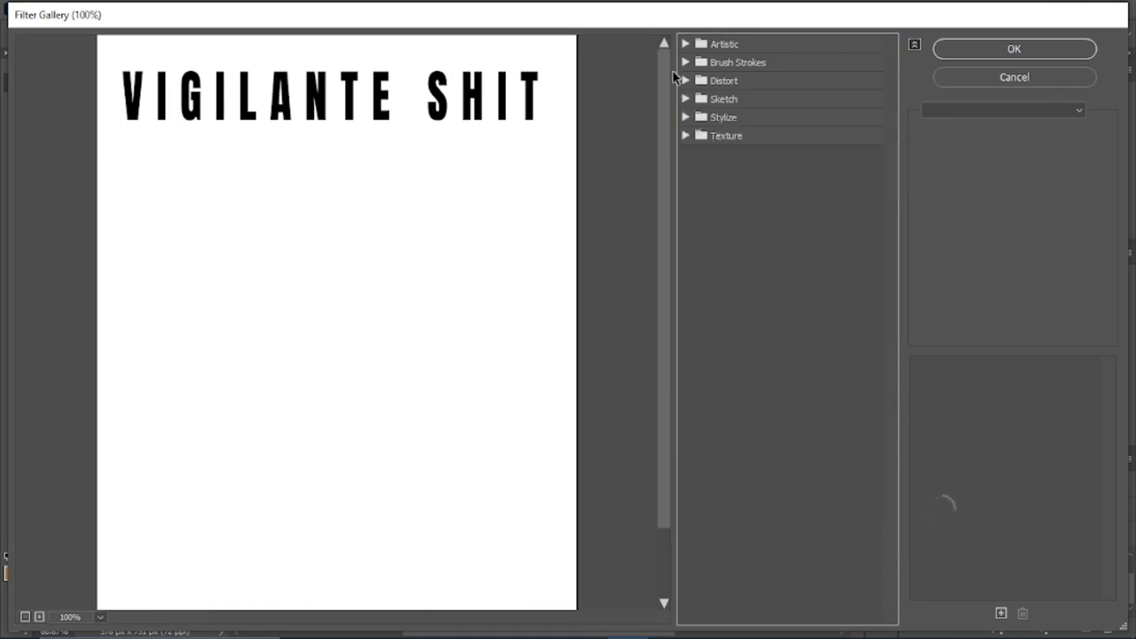
key("Escape")
Apply a Field Blur to the title smart object with pins of 0 px on the V, 6 px below GIL, and another on SHIT
left_click(228, 9)
mouse_move(361, 243)
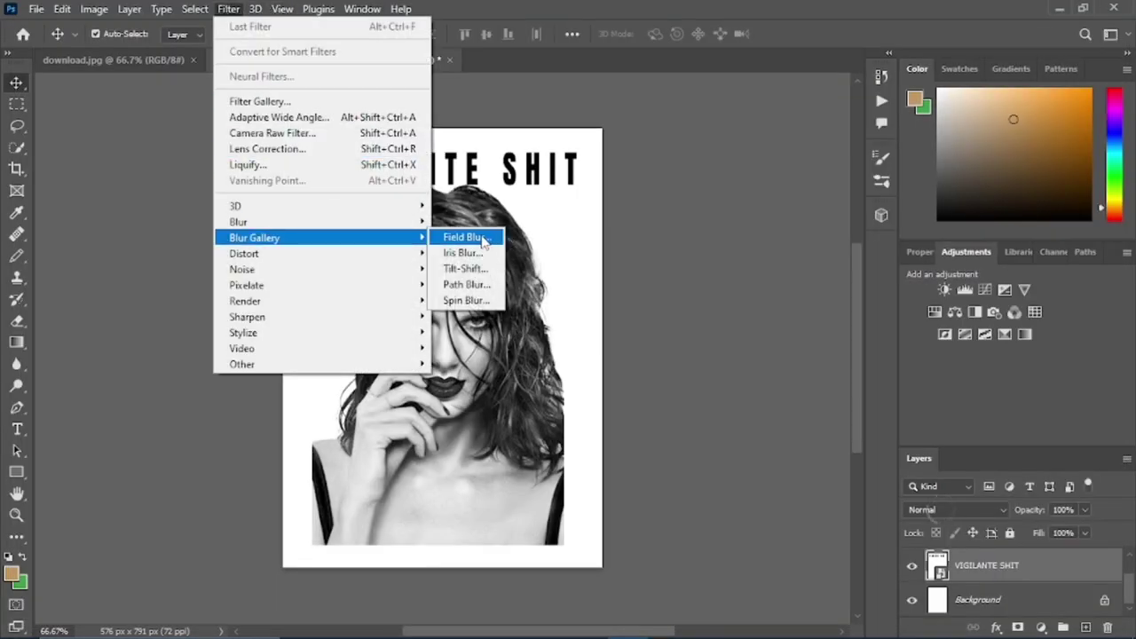
left_click(486, 237)
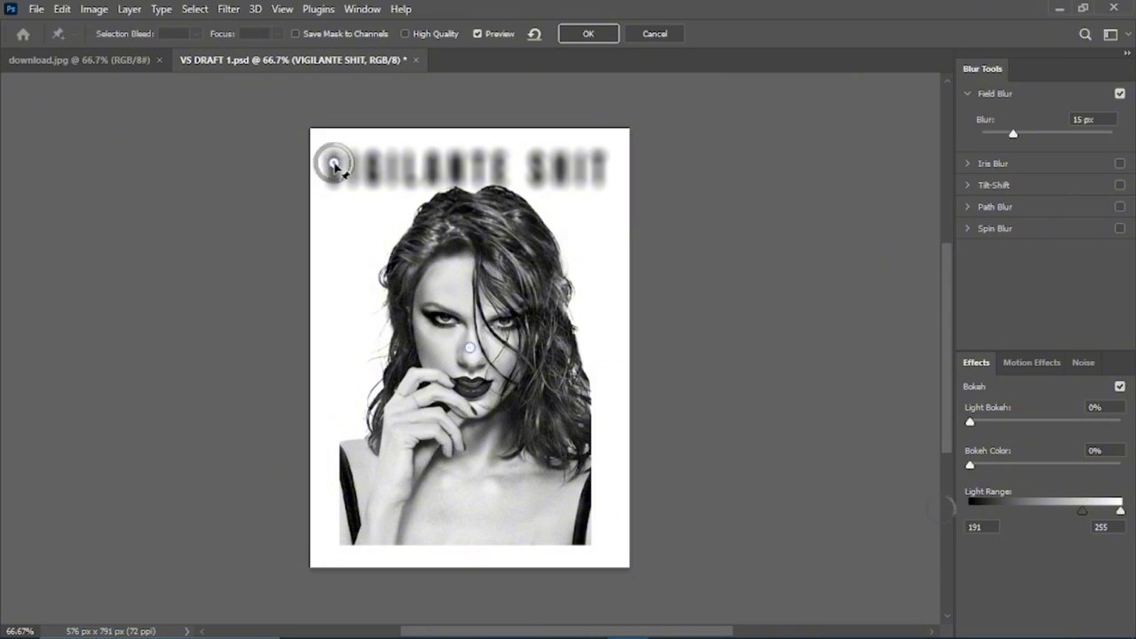
mouse_move(337, 147)
left_mouse_down()
mouse_move(350, 154)
mouse_move(325, 144)
mouse_move(329, 216)
mouse_move(340, 149)
left_mouse_up()
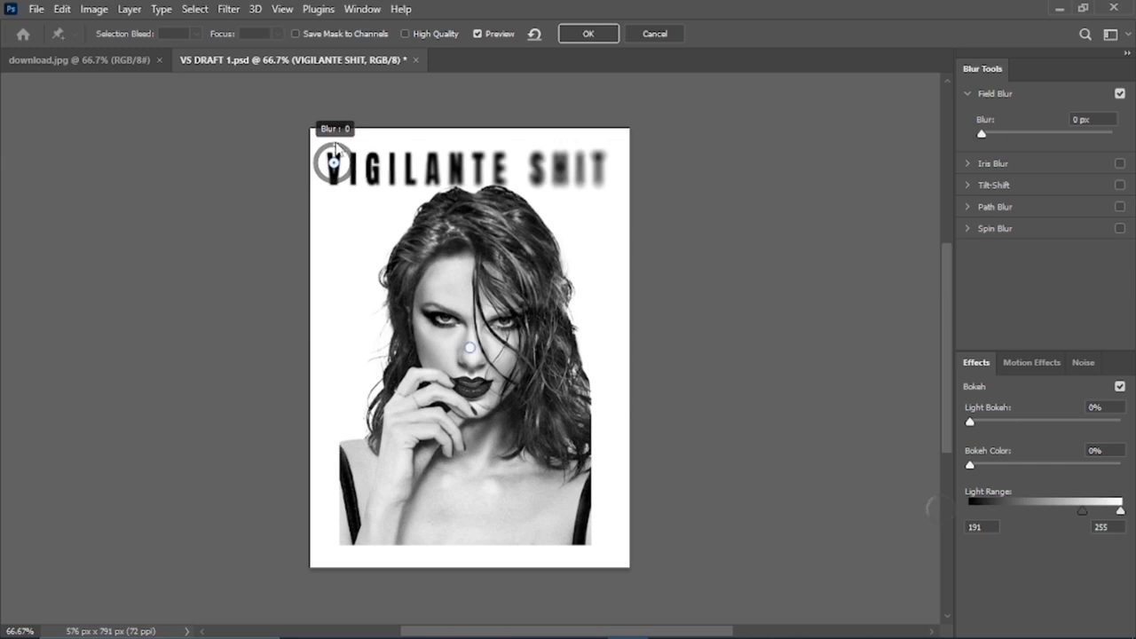
left_click(558, 170)
left_click_drag(572, 177, 575, 173)
left_click(396, 184)
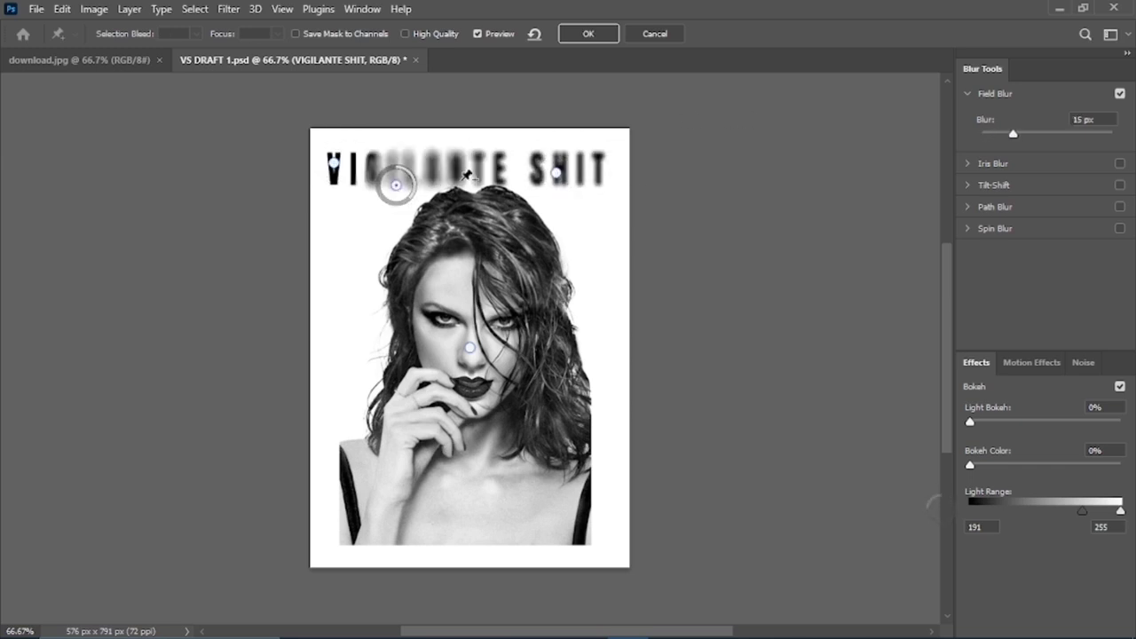
left_click_drag(419, 188, 413, 176)
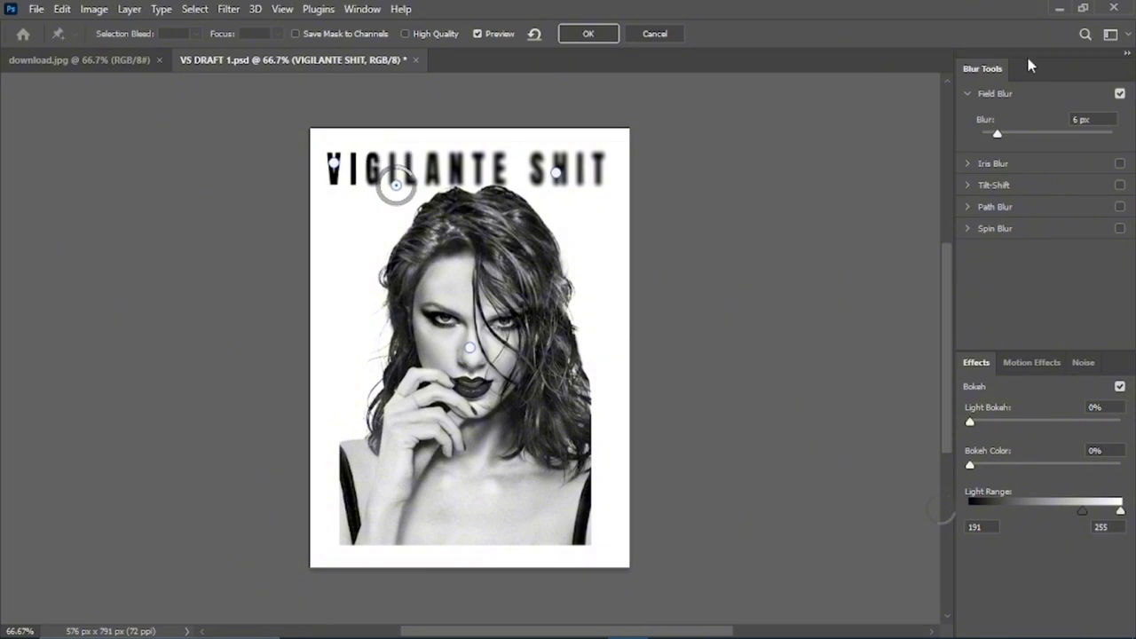
left_click(591, 33)
Open the Filter Gallery on the blurred title and browse the Sketch, Stylize and Texture filters
left_click(230, 10)
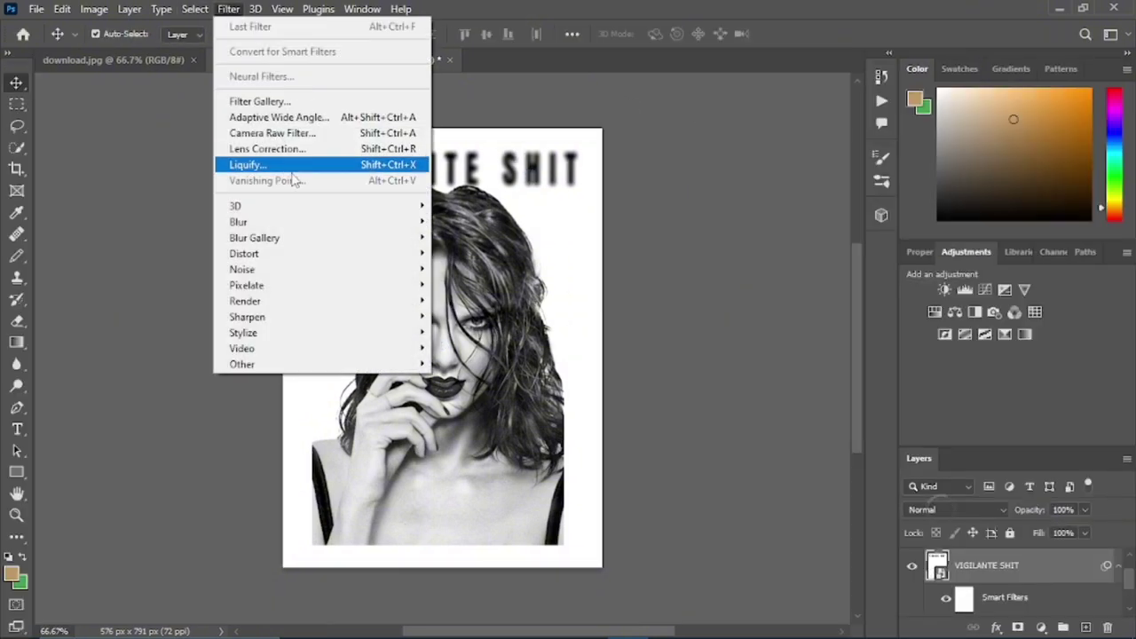
left_click(282, 94)
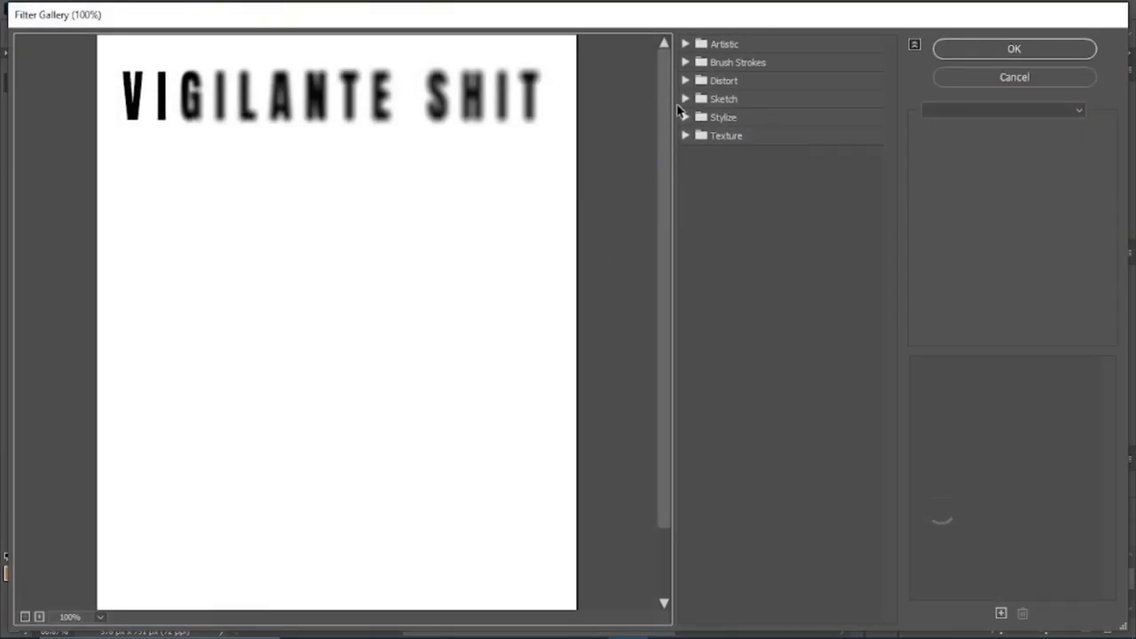
left_click(684, 99)
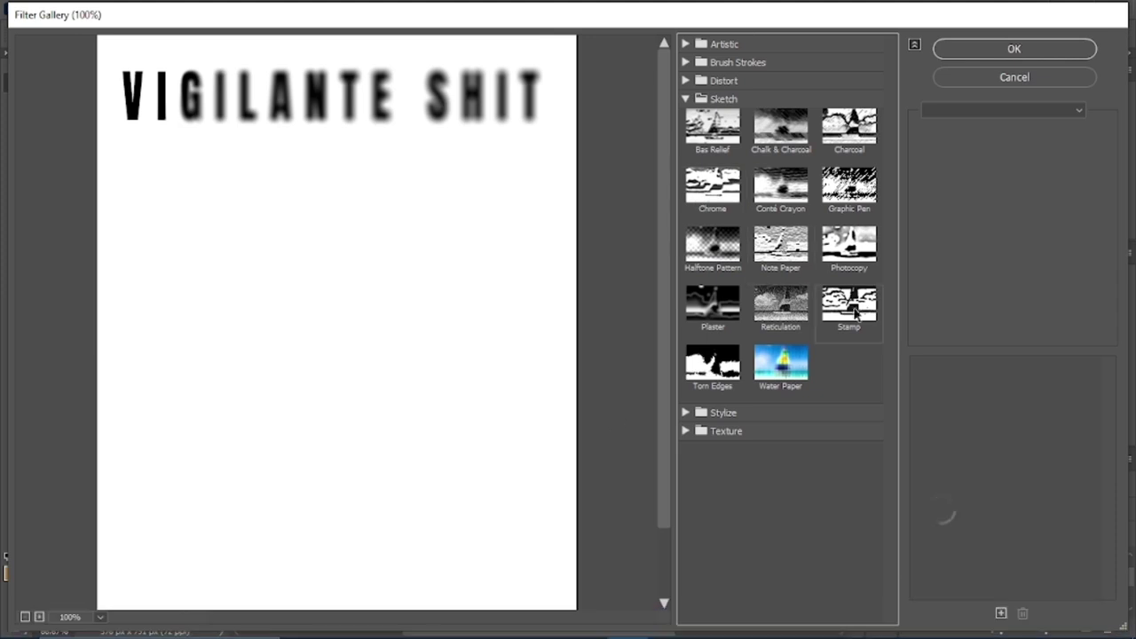
left_click(685, 413)
left_click(686, 413)
left_click(686, 431)
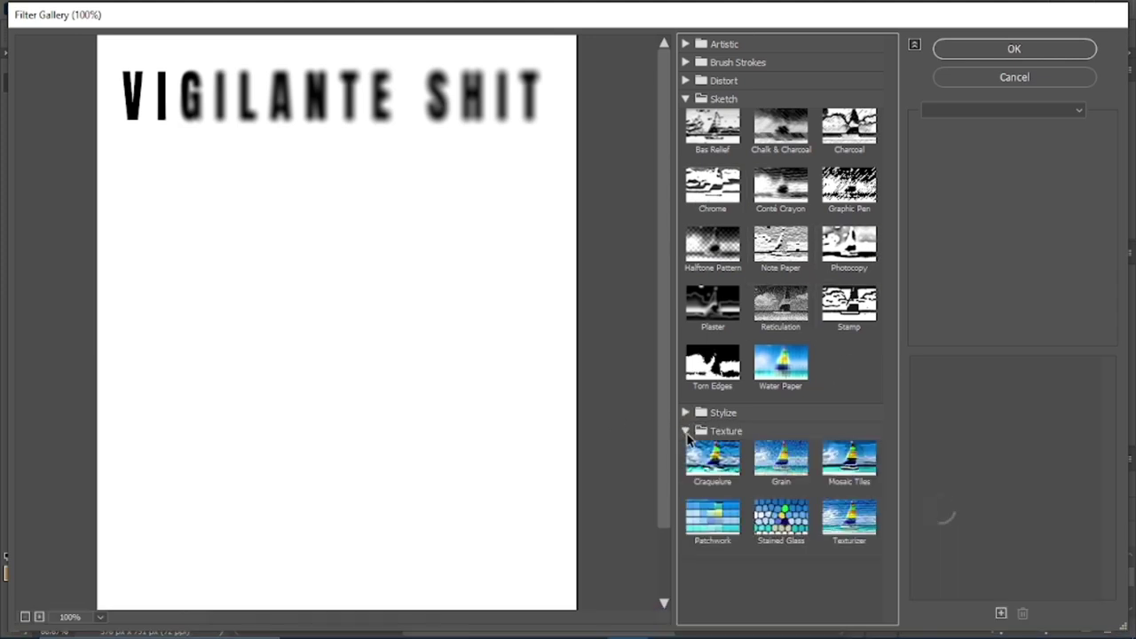
left_click(687, 433)
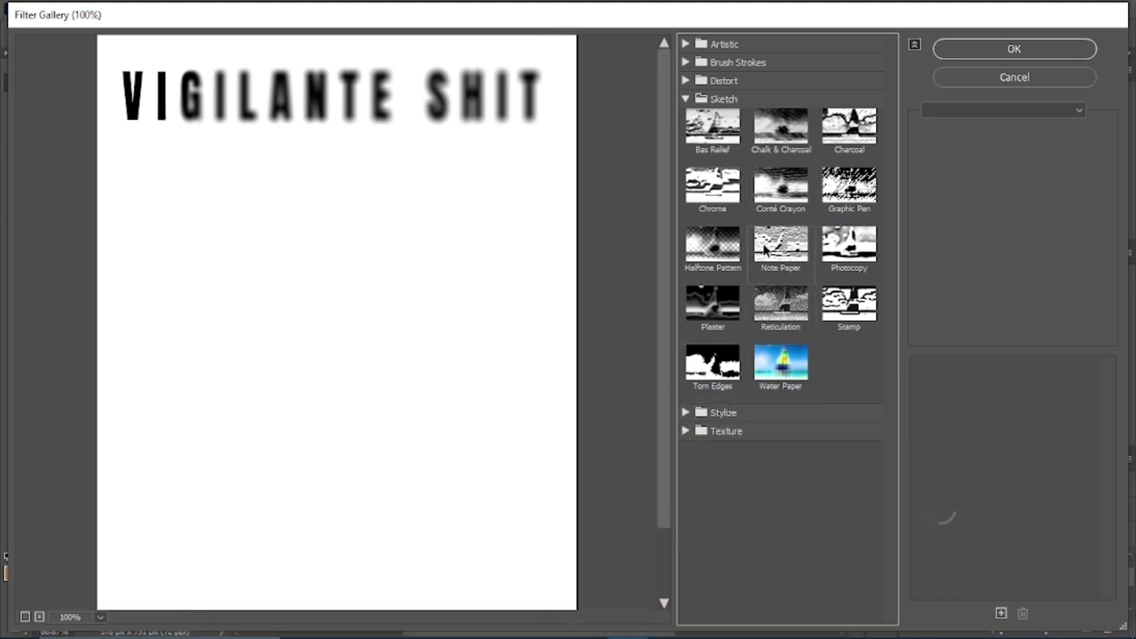
Try the Graphic Pen filter on the blurred title with Right Diagonal strokes, adjusting the light/dark balance, and leave the gallery
left_click(876, 188)
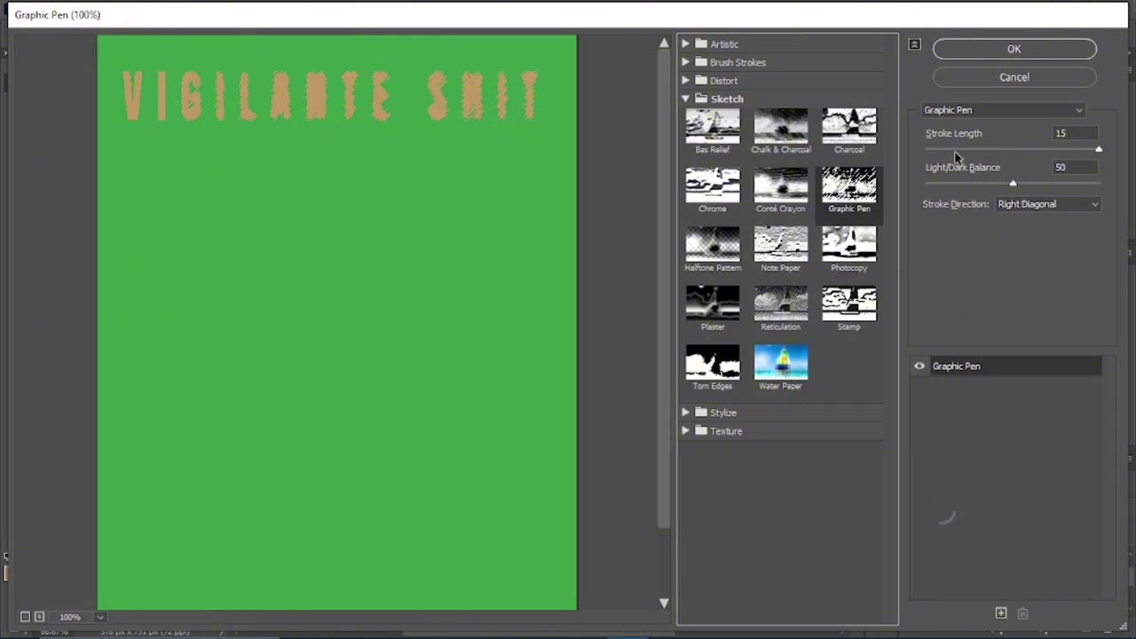
left_click(1044, 204)
left_click(1044, 218)
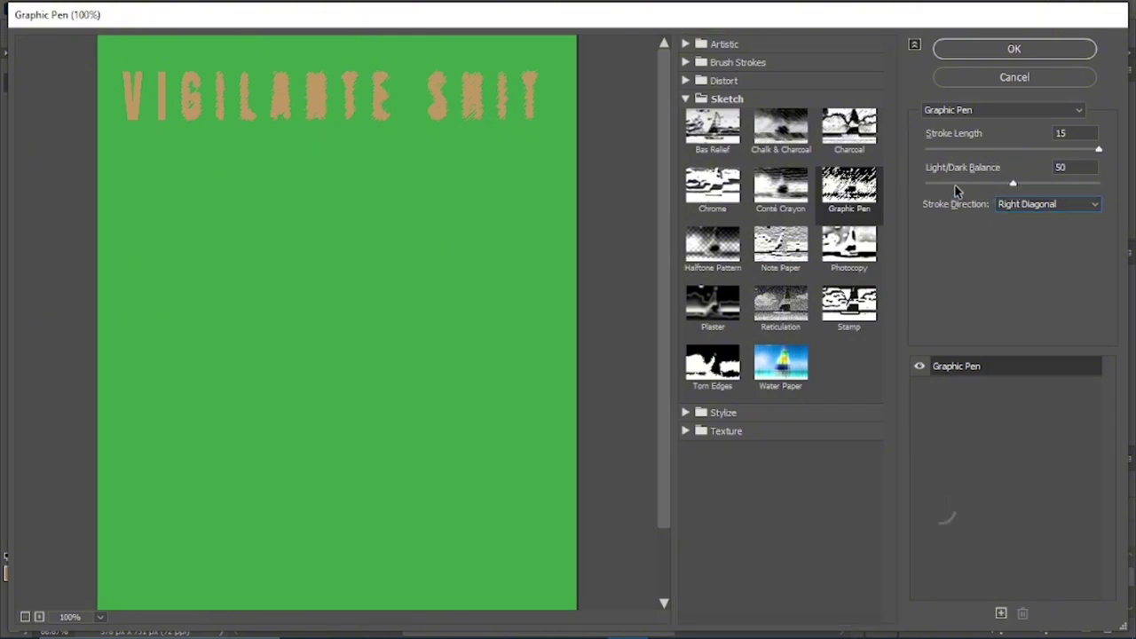
mouse_move(1017, 188)
left_mouse_down()
mouse_move(923, 184)
mouse_move(1011, 186)
left_mouse_up()
key("Escape")
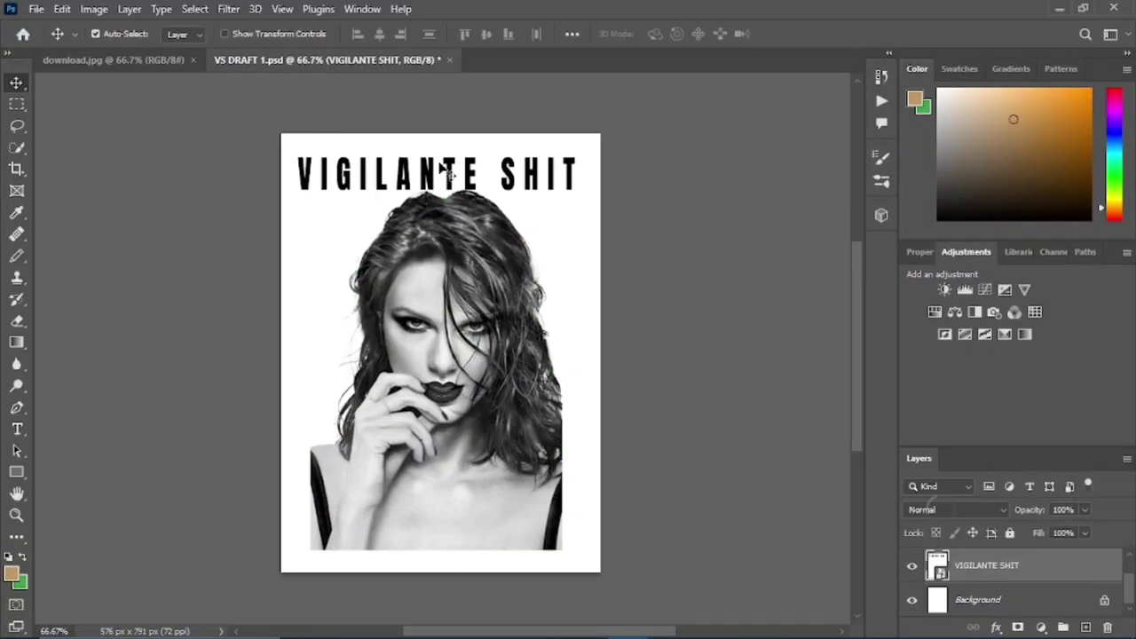
Try Grain, Graphic Pen, Plaster, Water Paper and Bas Relief on the unblurred title smart object, and leave the Filter Gallery
left_click(229, 9)
left_click(258, 101)
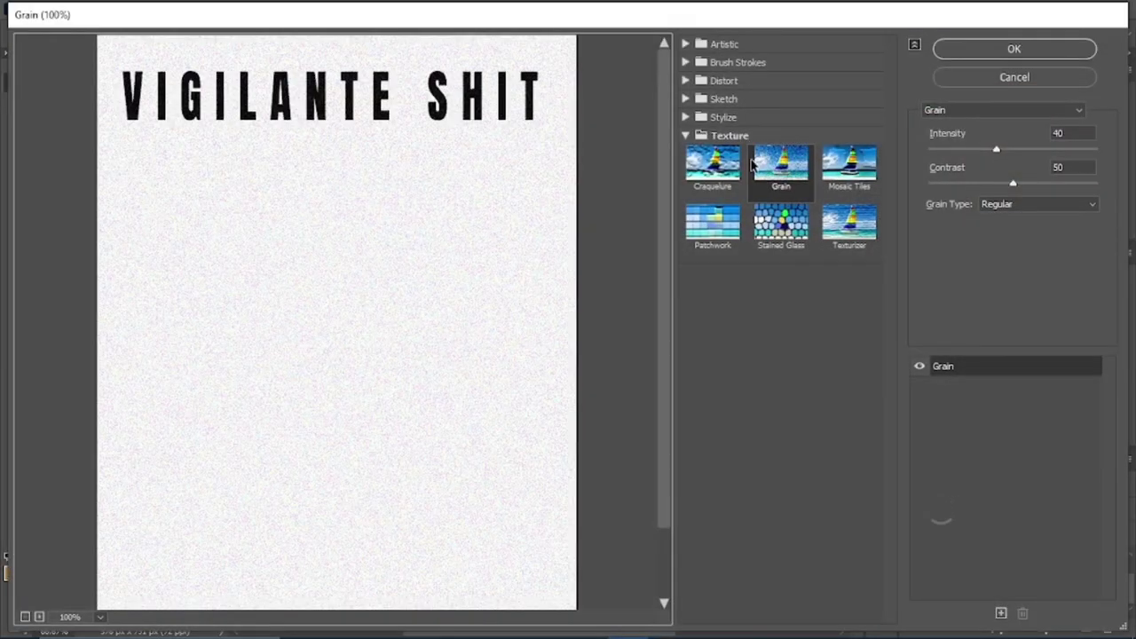
mouse_move(996, 149)
left_mouse_down()
mouse_move(1013, 151)
mouse_move(998, 155)
left_mouse_up()
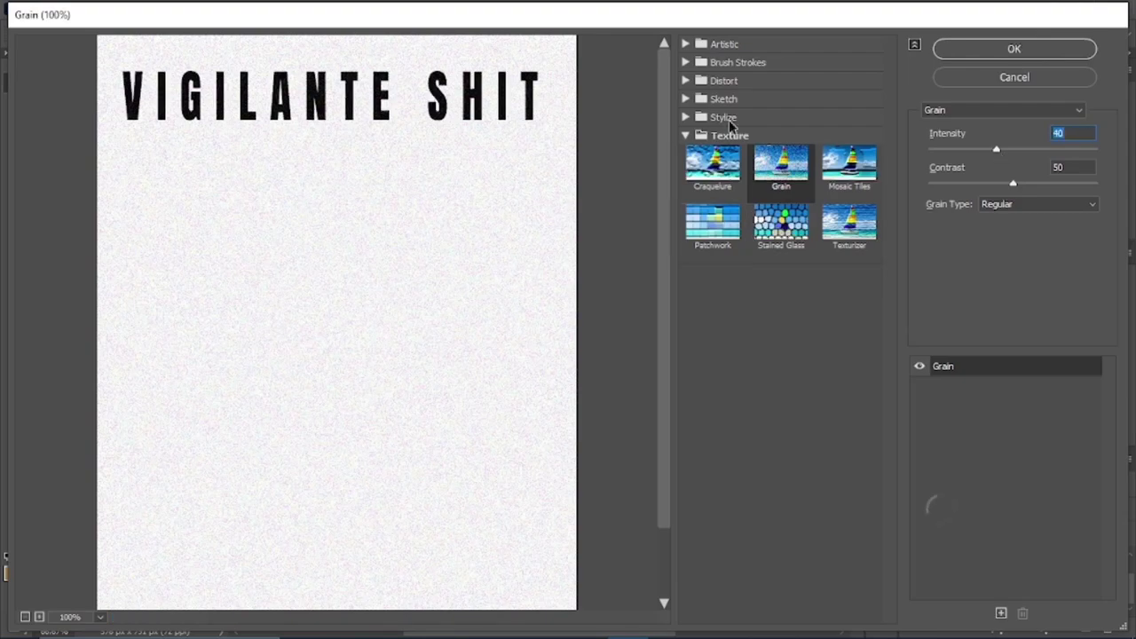
left_click(690, 98)
left_click(848, 191)
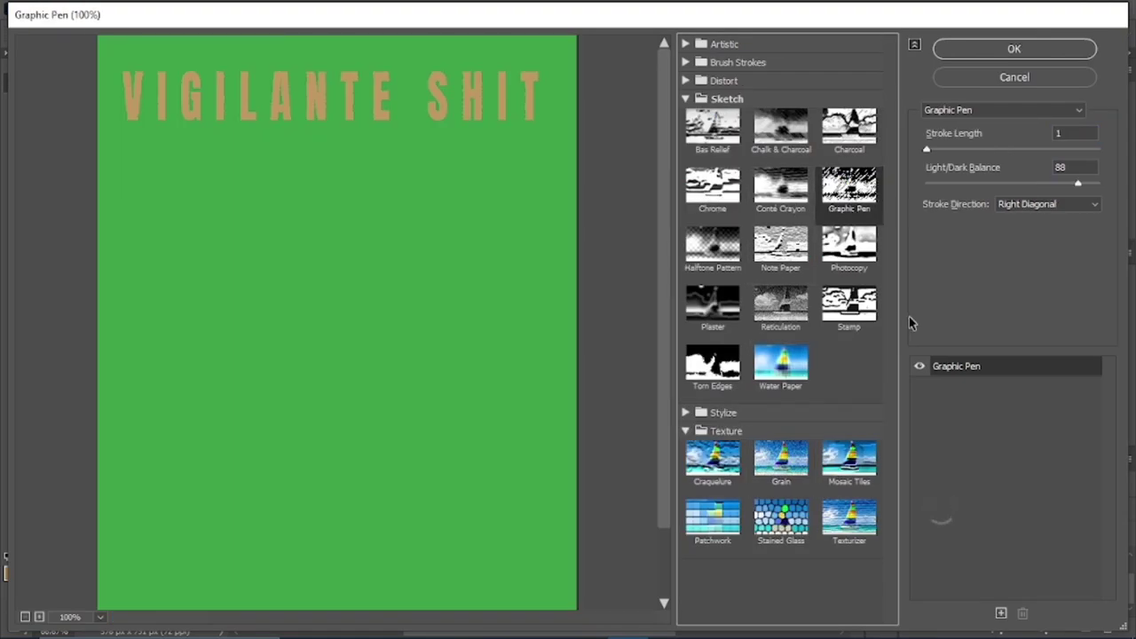
left_click(713, 304)
left_click(781, 362)
left_click(713, 127)
left_click(685, 98)
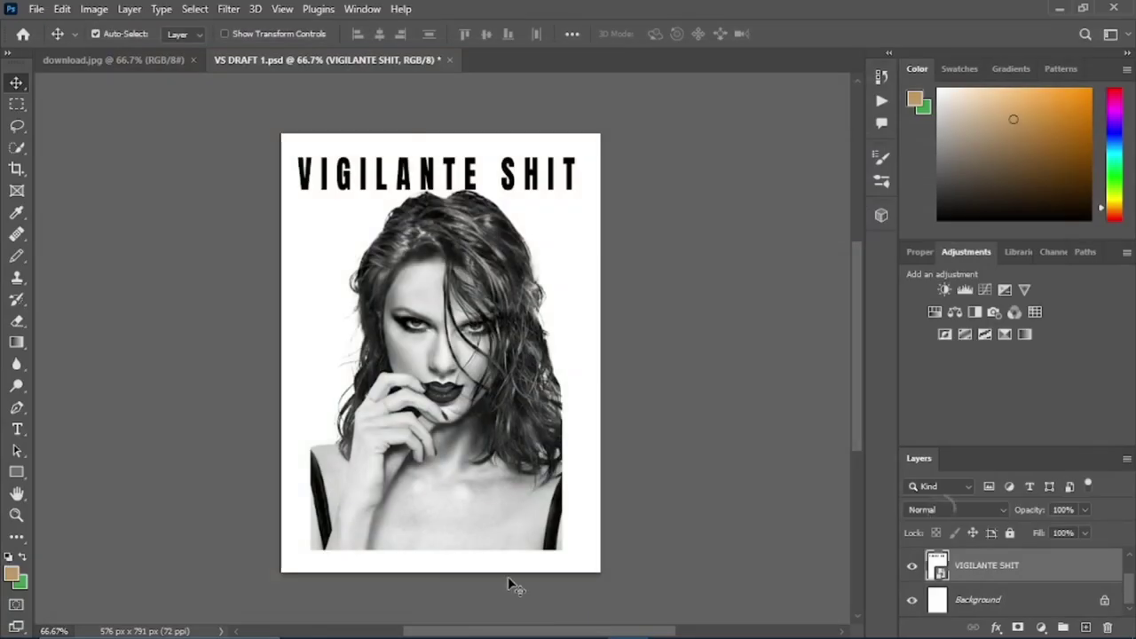
Add a black solid colour fill layer beneath the title and change the VIGILANTE SHIT text colour to white
left_click(513, 623)
left_click(626, 623)
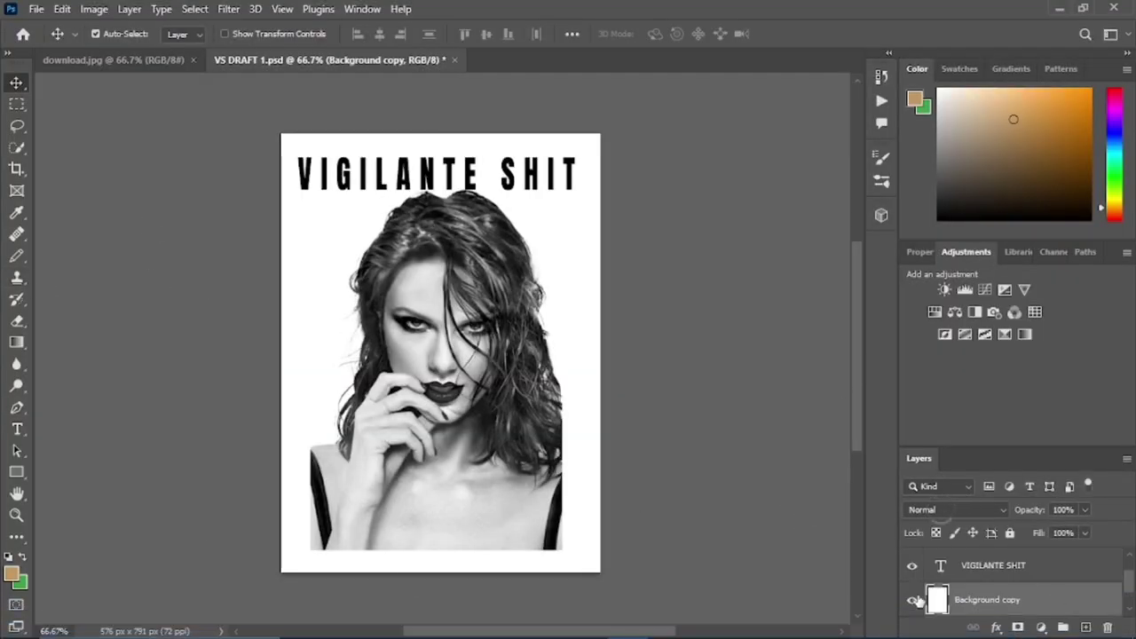
left_click(1041, 627)
left_click(1030, 331)
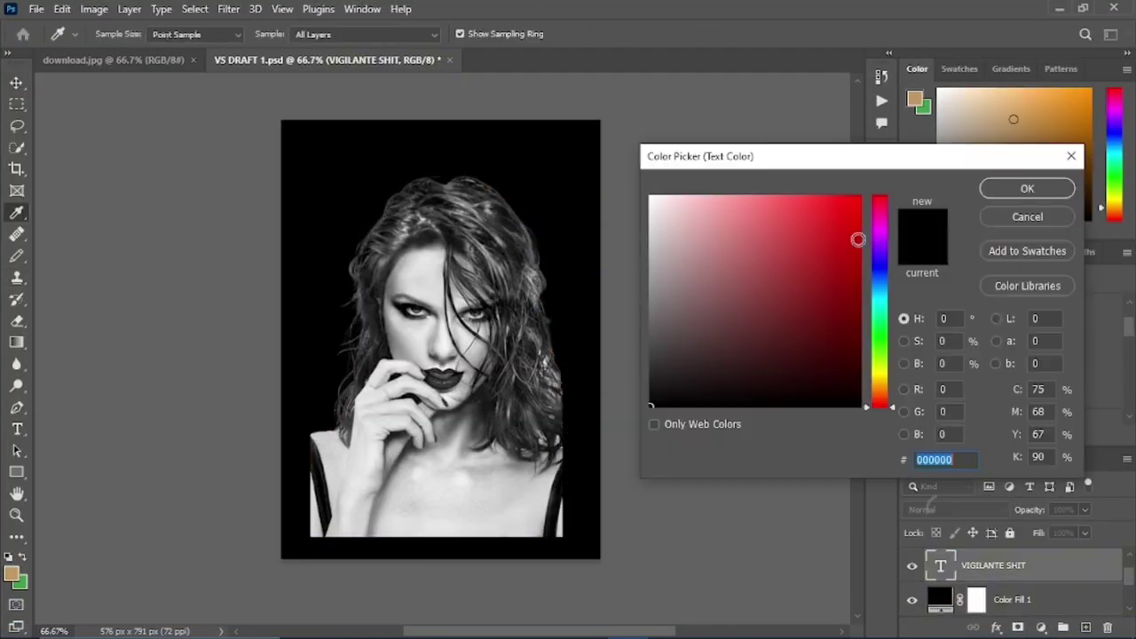
left_click(650, 197)
left_click(1011, 195)
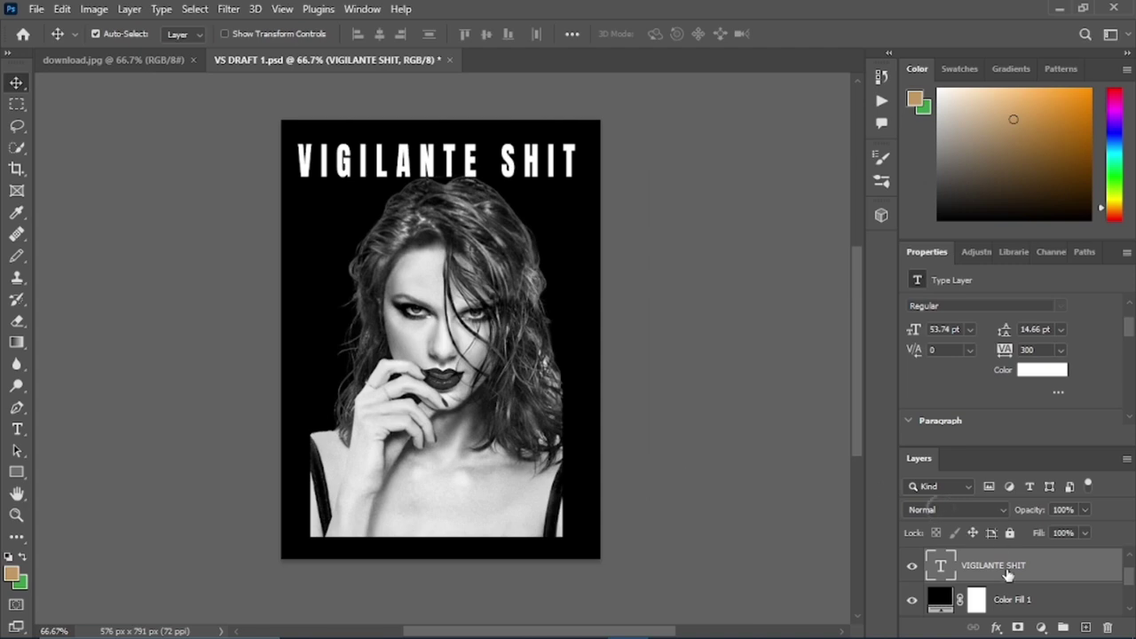
Convert the white title to a smart object and try Graphic Pen with stroke length 1 and light/dark balance 88
left_click(228, 9)
left_click(330, 102)
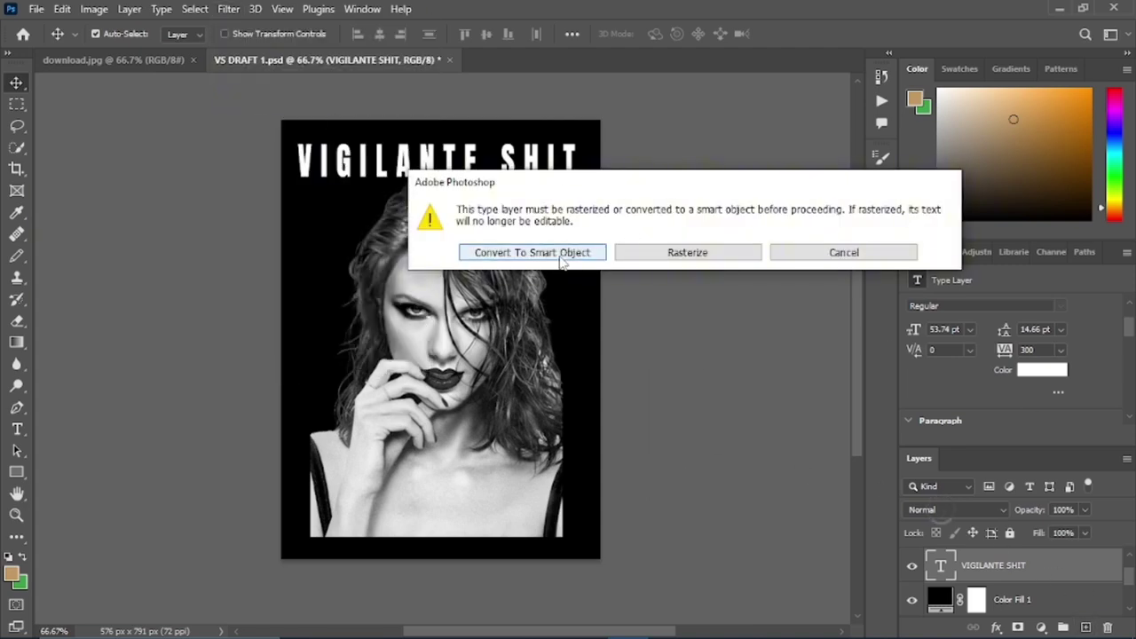
left_click(533, 252)
left_click(723, 97)
left_click(849, 184)
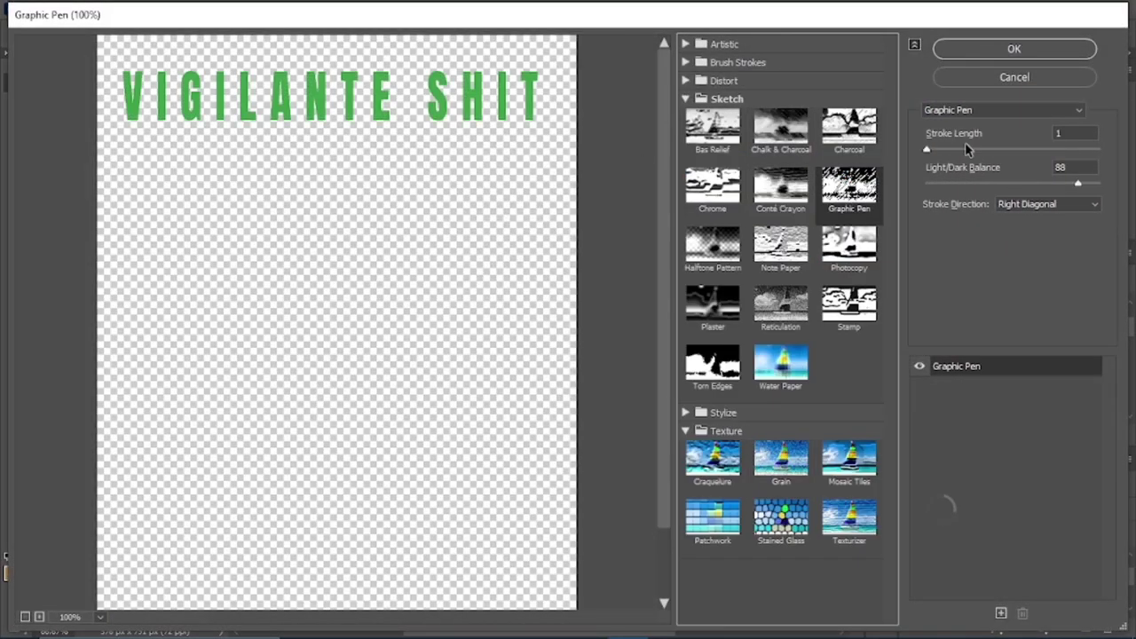
left_click(914, 45)
left_click(914, 45)
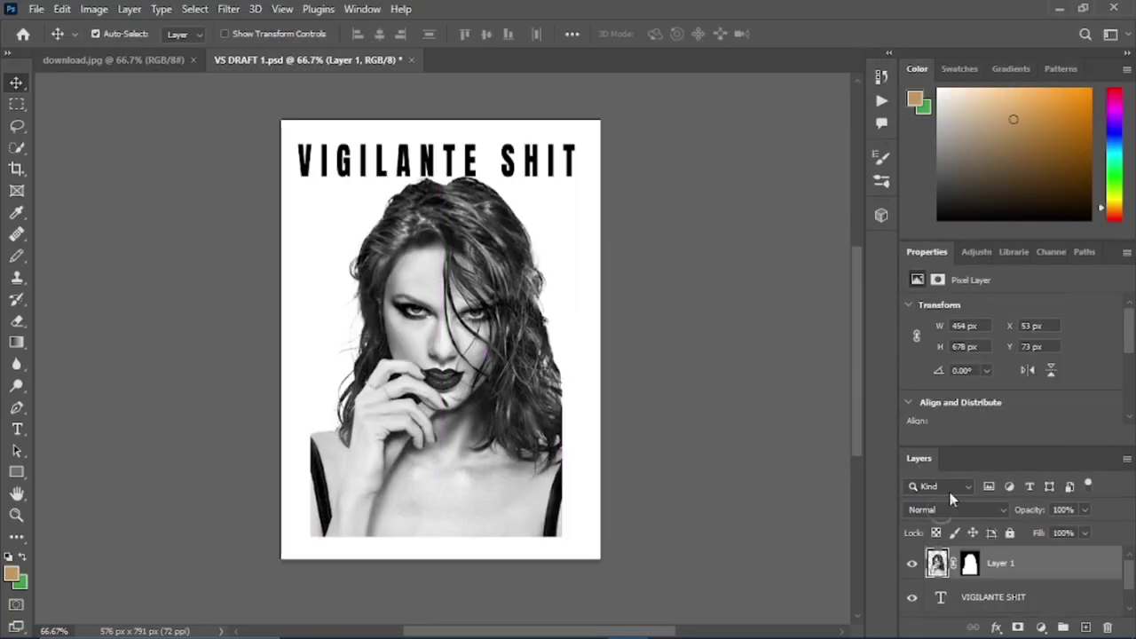
Switch to the browser and search Google for why the background uses green when applying Graphic Pen, then return to Photoshop
scroll(1040, 575, "down", 1)
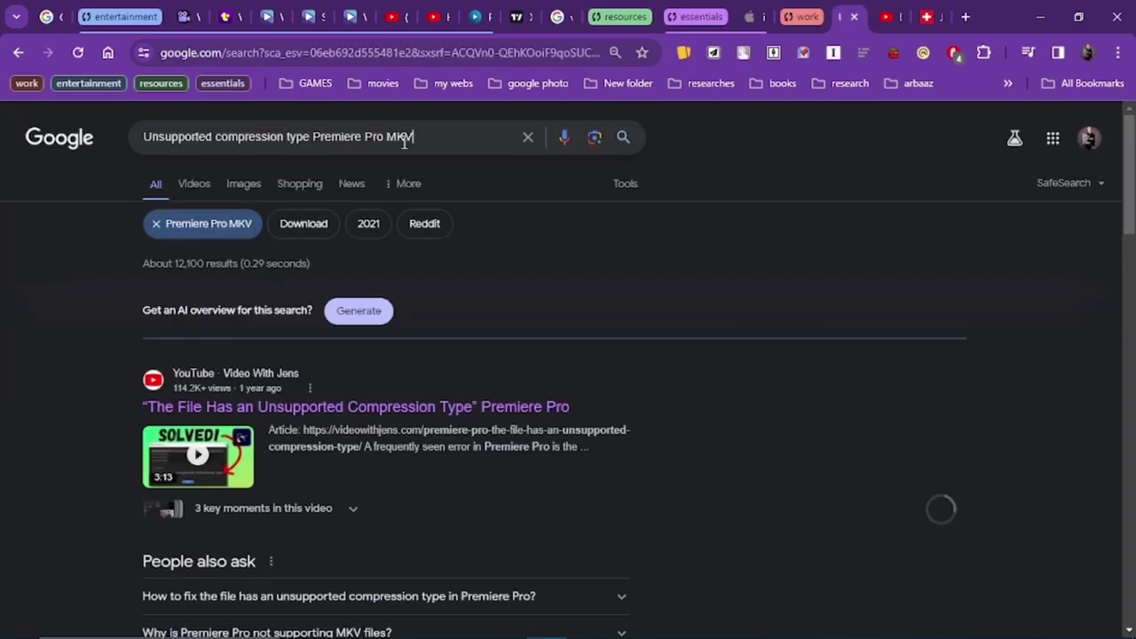
left_click_drag(406, 139, 4, 146)
type("why is bac")
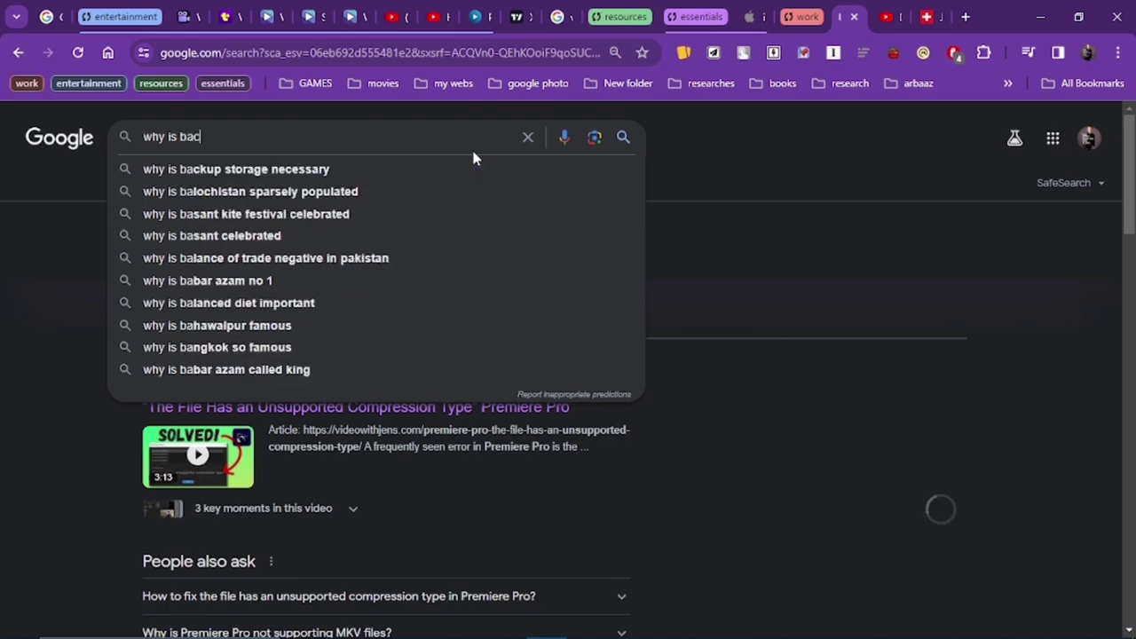
type("kgo uing green w")
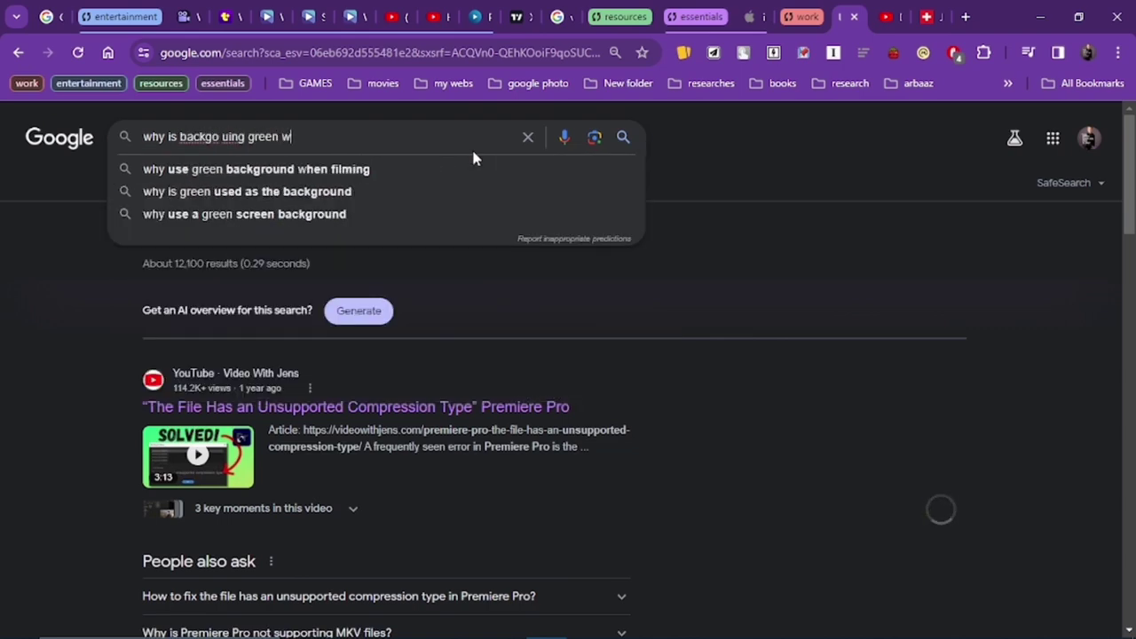
type("hem applying graphic pen")
key("Return")
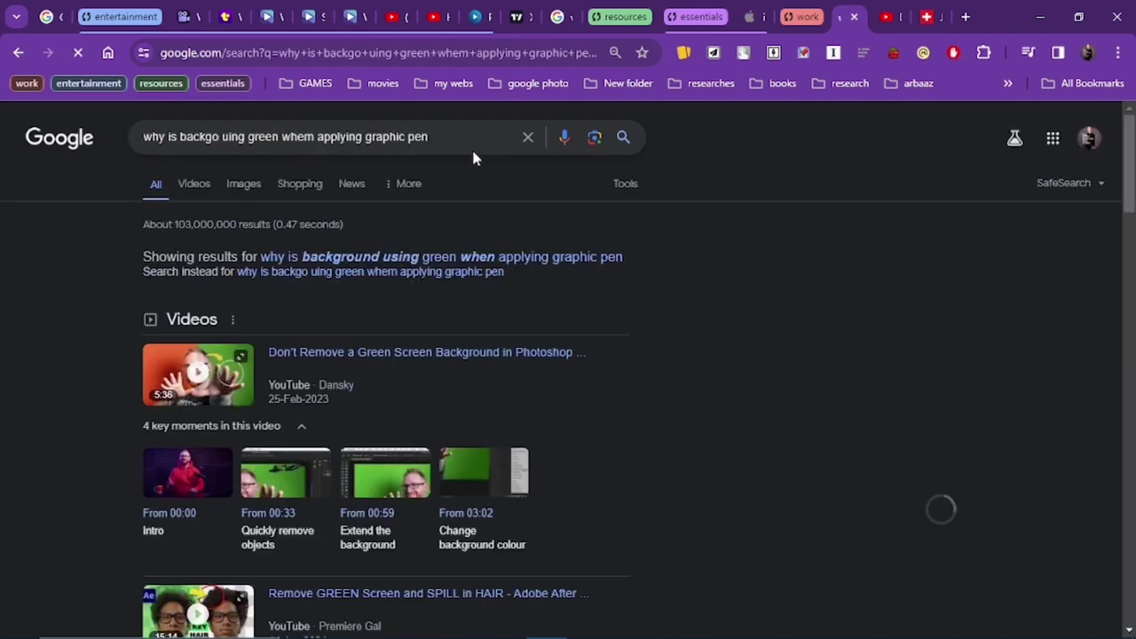
scroll(377, 350, "down", 5)
left_click(629, 620)
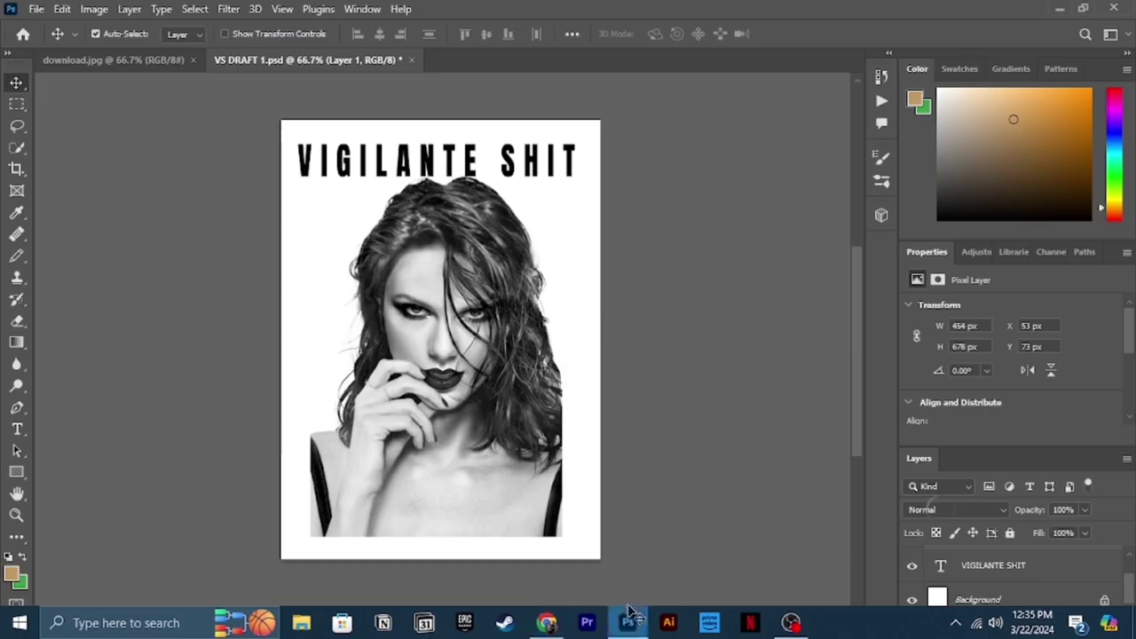
Try the Craquelure, Stained Glass, Mosaic Tiles and Grain texture filters on the portrait layer and leave the Filter Gallery
left_click_drag(441, 321, 441, 314)
scroll(436, 337, "up", 1)
scroll(435, 338, "up", 7)
scroll(451, 248, "down", 8)
left_click_drag(454, 242, 455, 251)
left_click(228, 9)
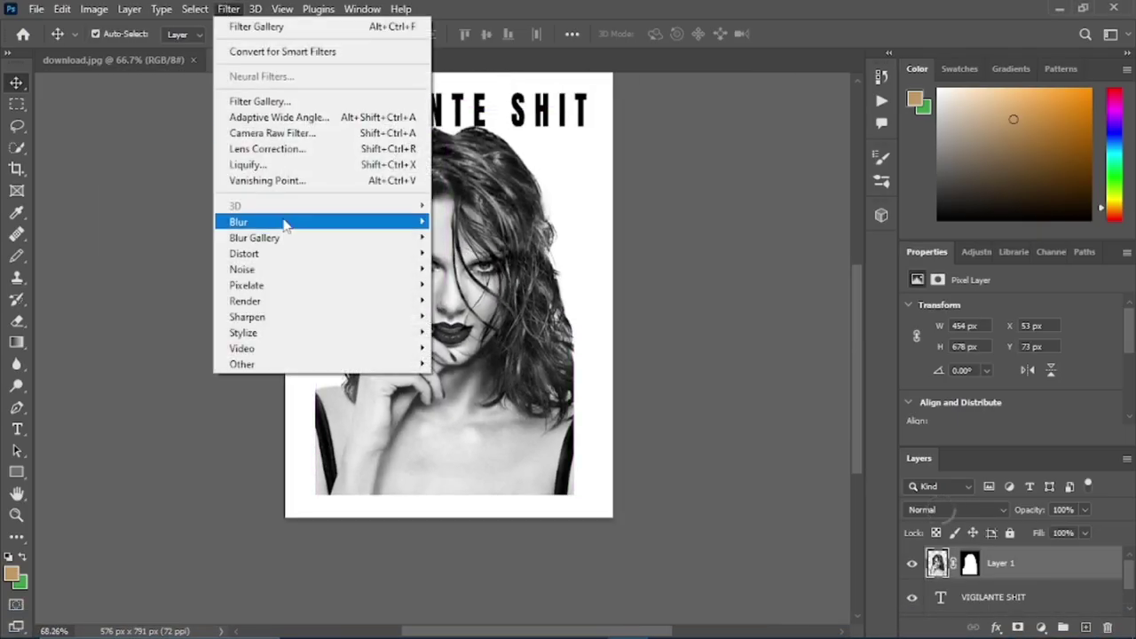
left_click(307, 103)
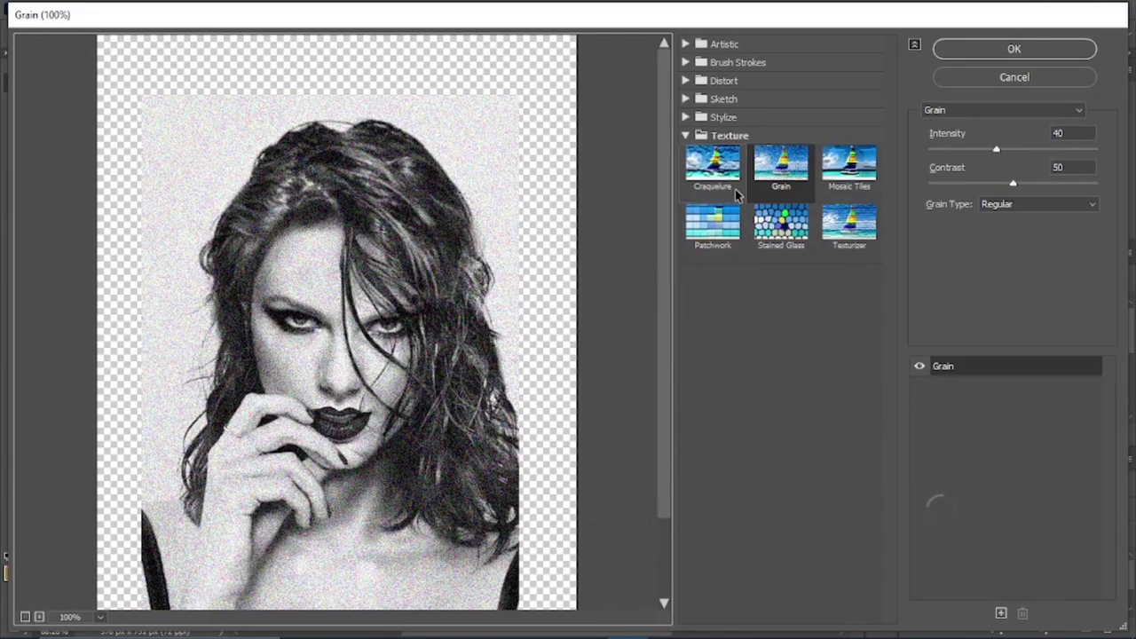
left_click(713, 164)
left_click(782, 222)
left_click(849, 163)
left_click(781, 164)
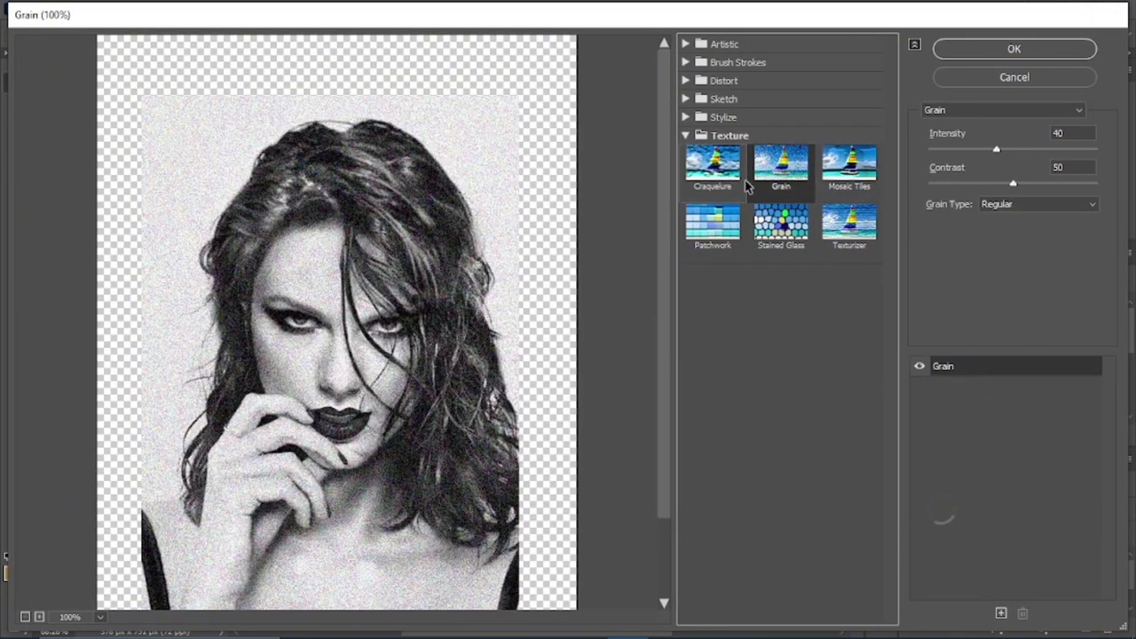
left_click(1065, 75)
Move the portrait slightly up and to the right, to X 61 px and Y 57 px
scroll(500, 211, "up", 8)
scroll(500, 211, "down", 7)
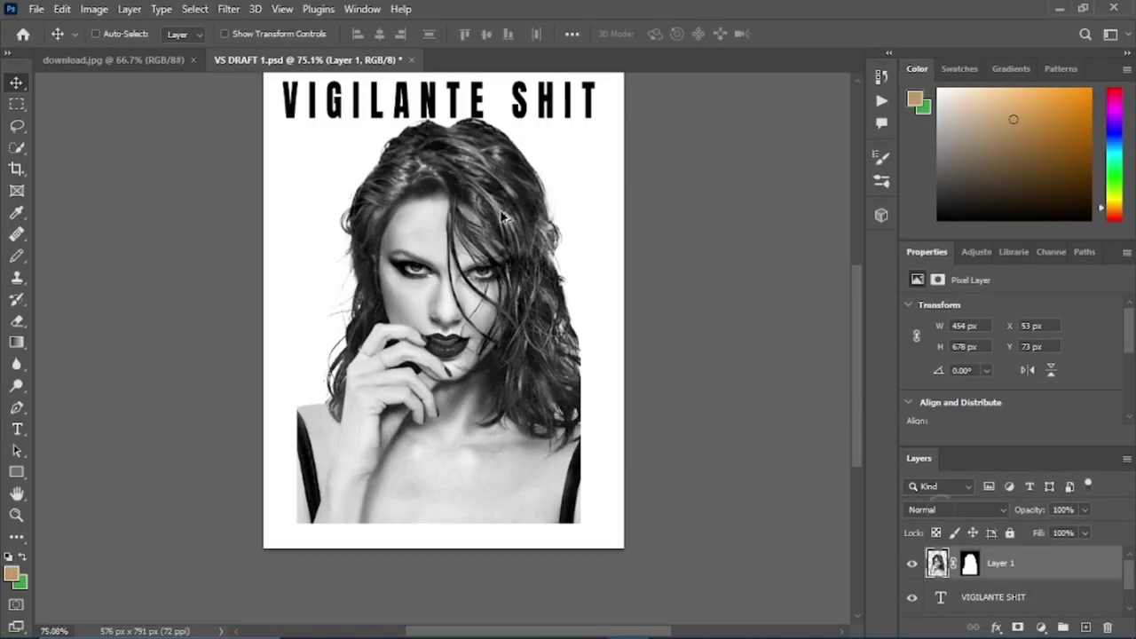
mouse_move(485, 269)
left_mouse_down()
mouse_move(482, 298)
mouse_move(497, 259)
left_mouse_up()
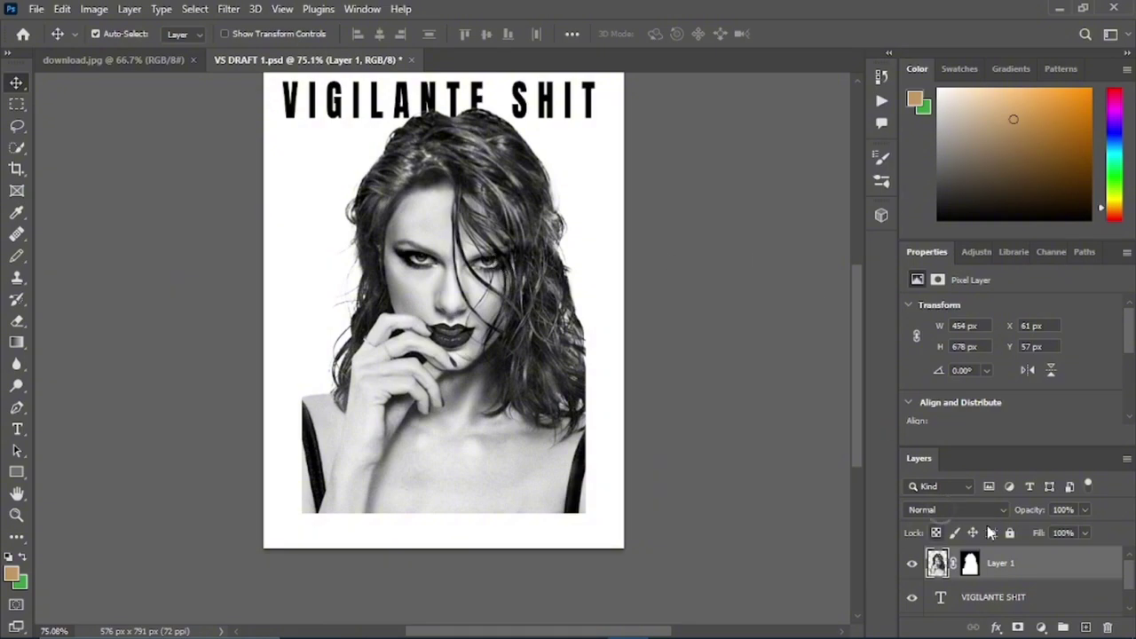
Try Sketch filters on the portrait, including Chalk & Charcoal, Graphic Pen, Chrome, Halftone Pattern, Note Paper, Photocopy, Reticulation and Stamp, and leave the gallery
left_click(228, 9)
left_click(266, 99)
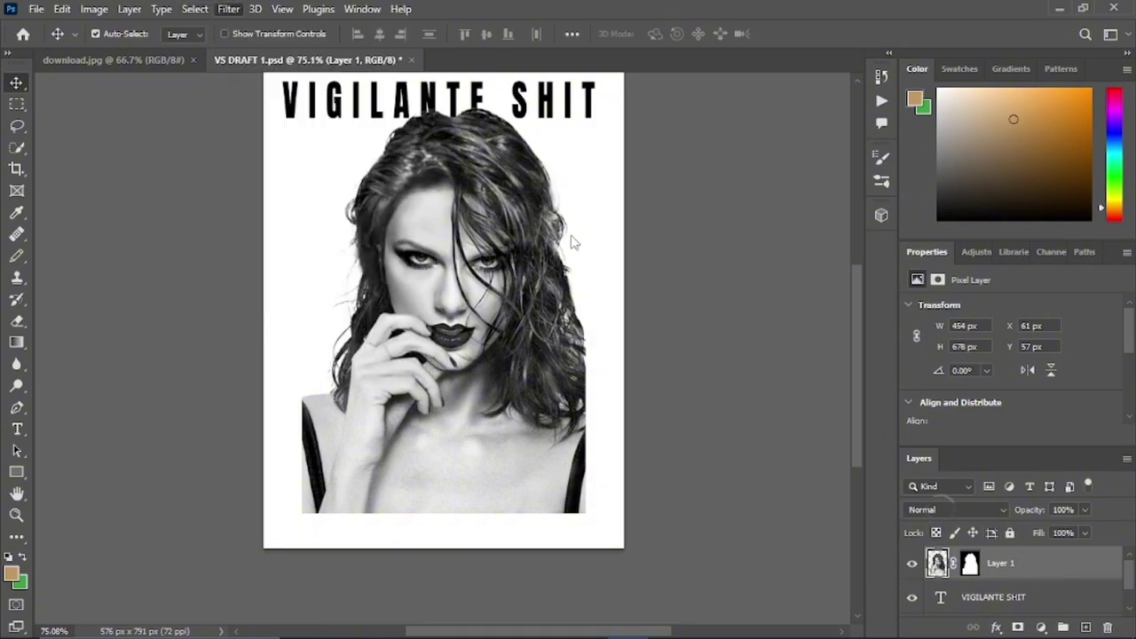
left_click(692, 99)
left_click(781, 127)
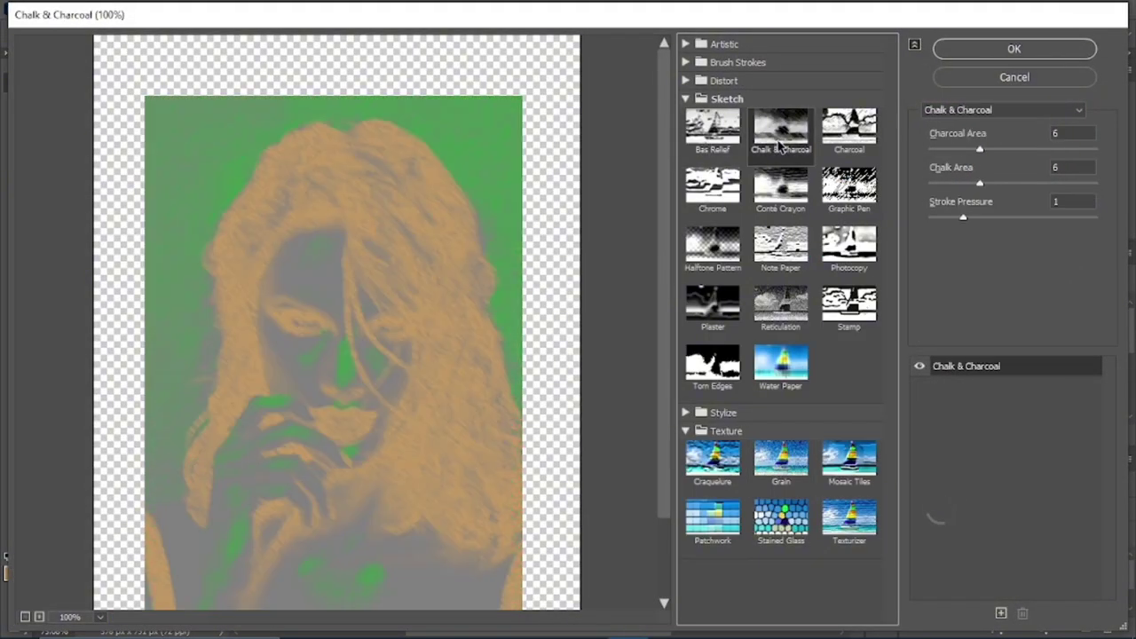
left_click(850, 126)
left_click(850, 186)
left_click(712, 186)
left_click(712, 244)
left_click(781, 244)
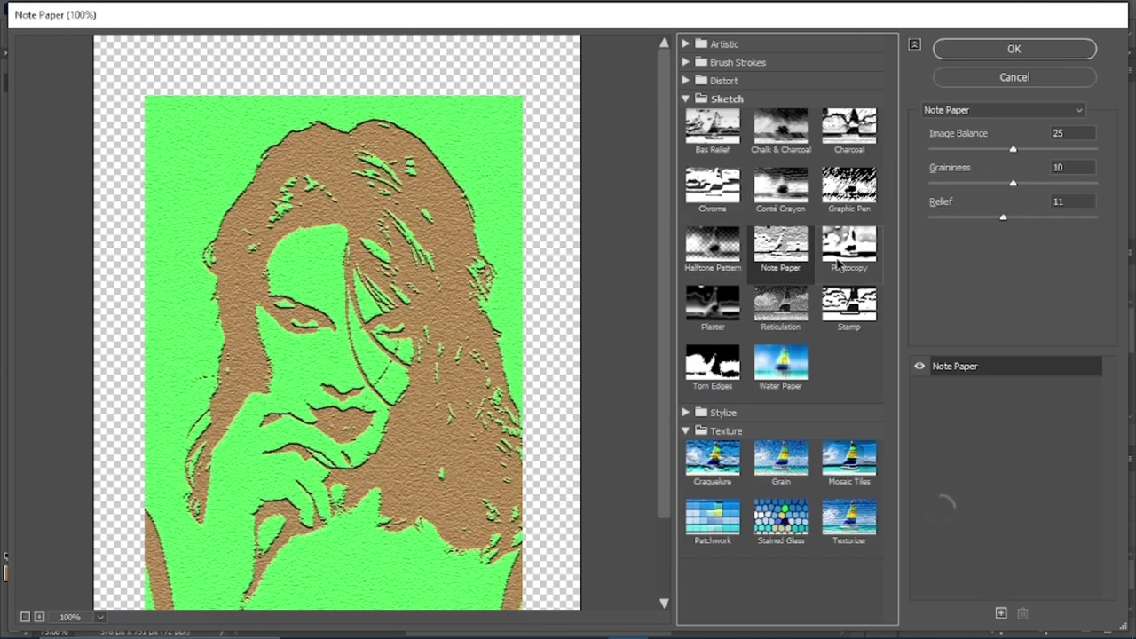
left_click(850, 244)
left_click(781, 303)
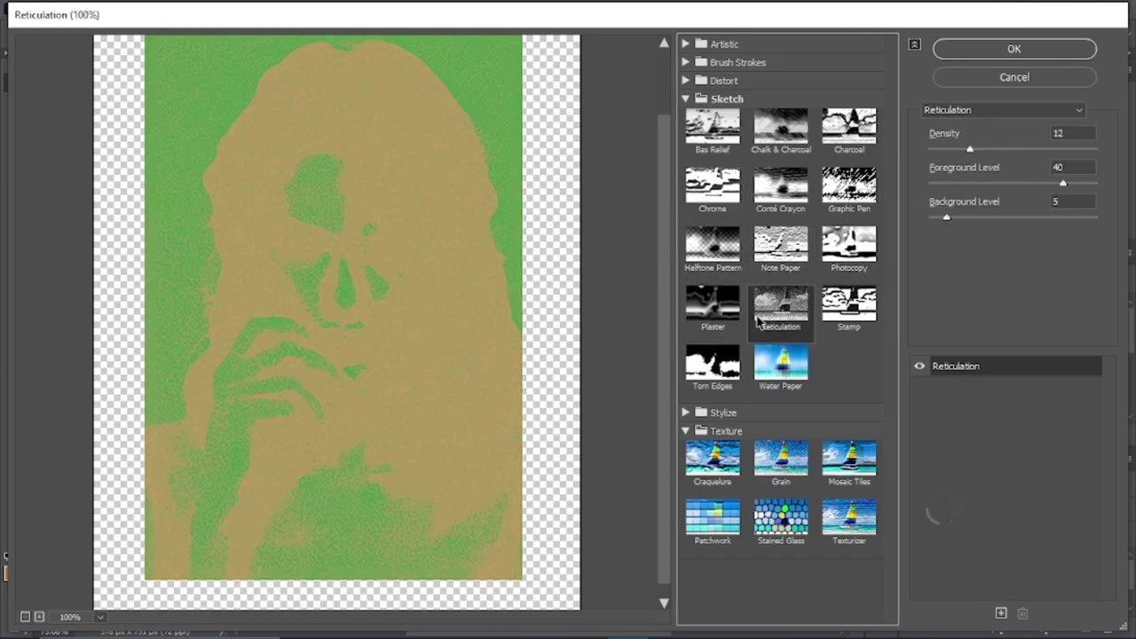
left_click(849, 304)
left_click(712, 244)
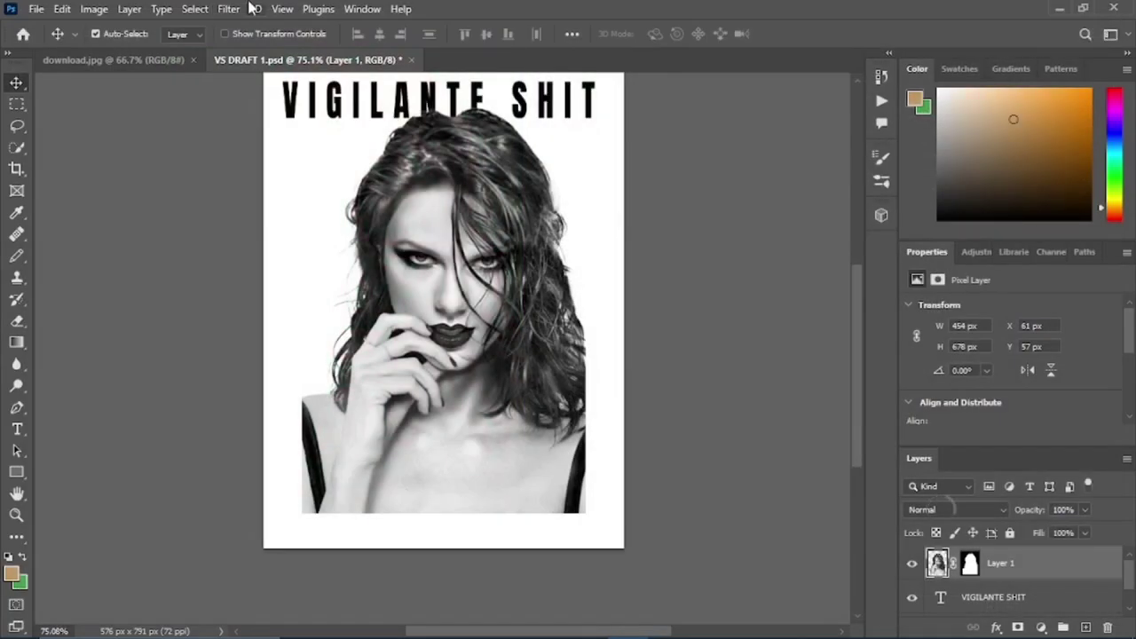
Switch to the browser and open the "Large Grain Photocopy Effect in Adobe Photoshop" video from the YouTube watch history
left_click(546, 622)
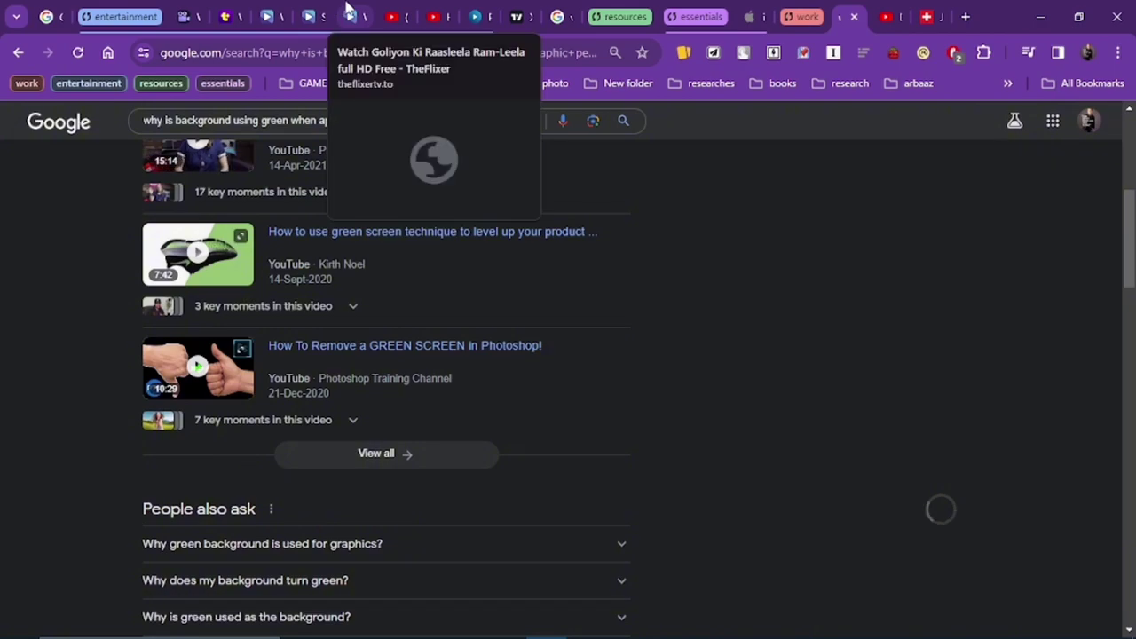
left_click(388, 10)
left_click(23, 119)
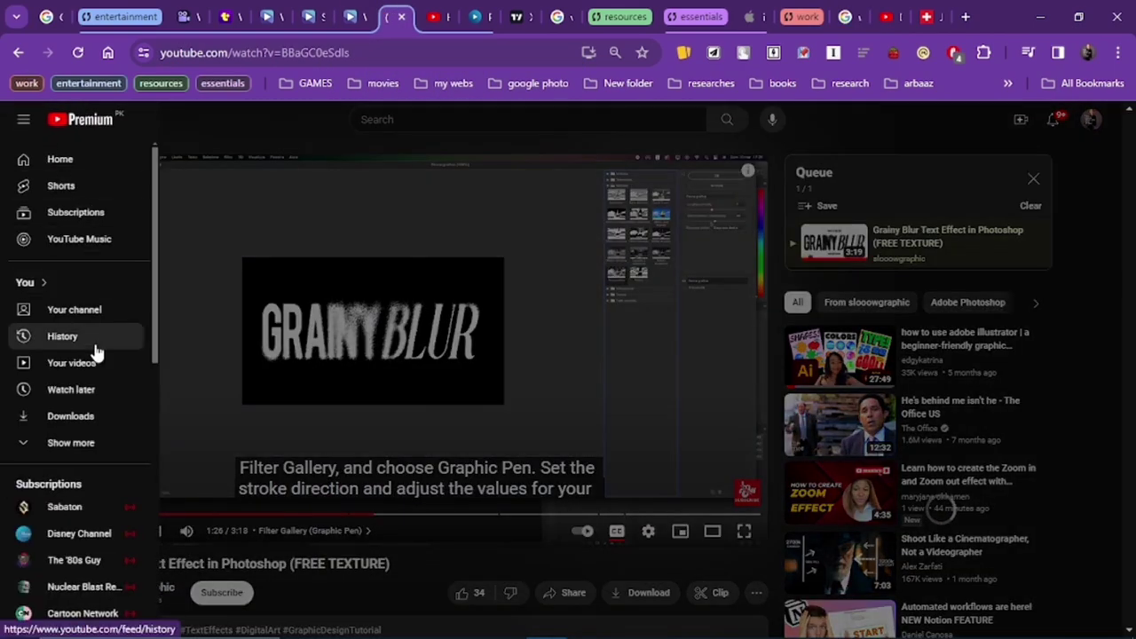
left_click(62, 335)
key("ctrl+plus")
key("ctrl+plus")
key("ctrl+minus")
scroll(538, 307, "down", 6)
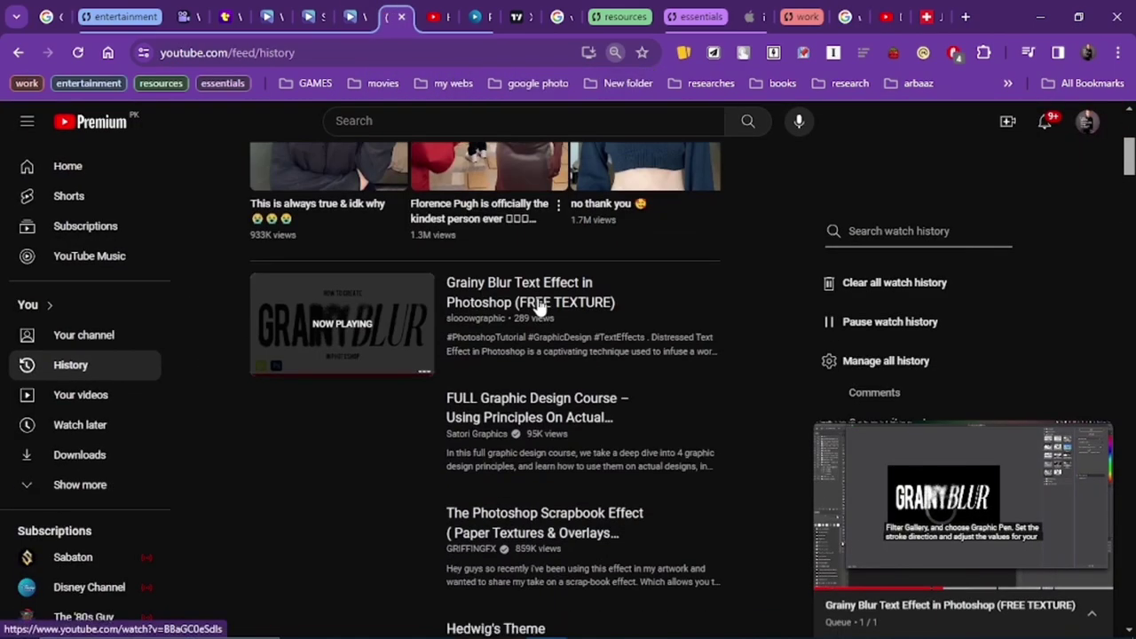
scroll(435, 302, "down", 10)
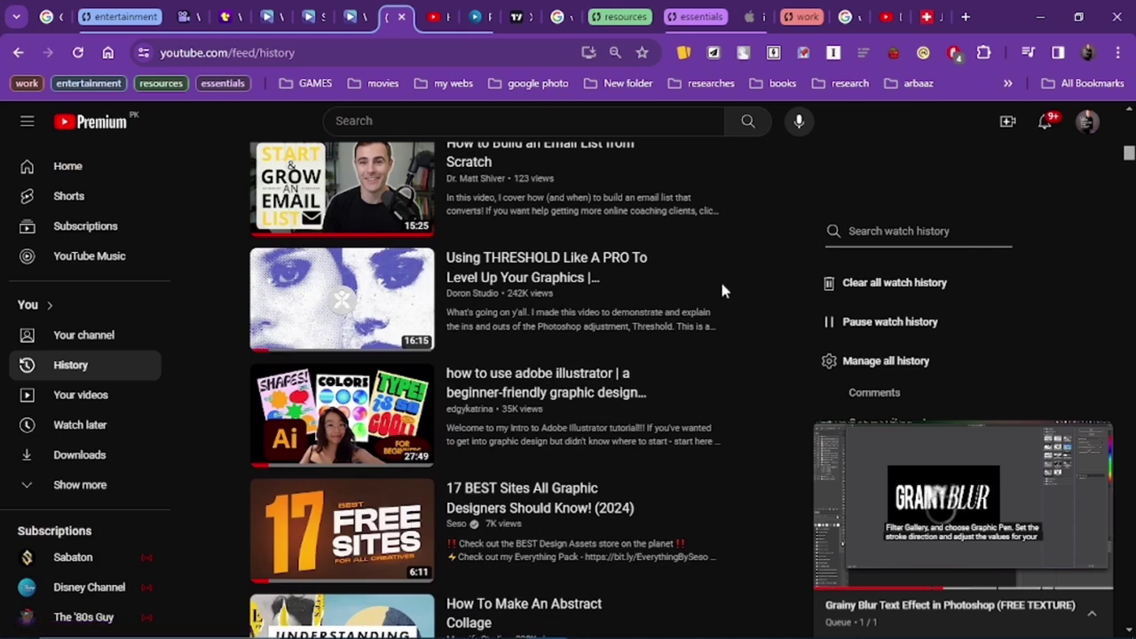
scroll(723, 291, "down", 8)
left_click(381, 381)
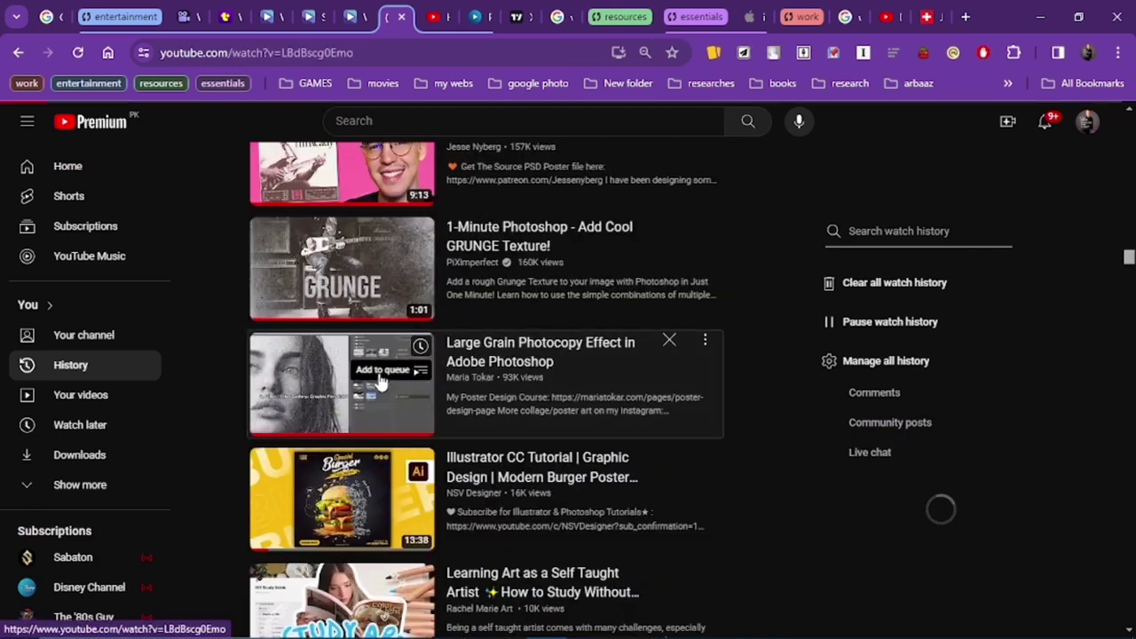
left_click(706, 517)
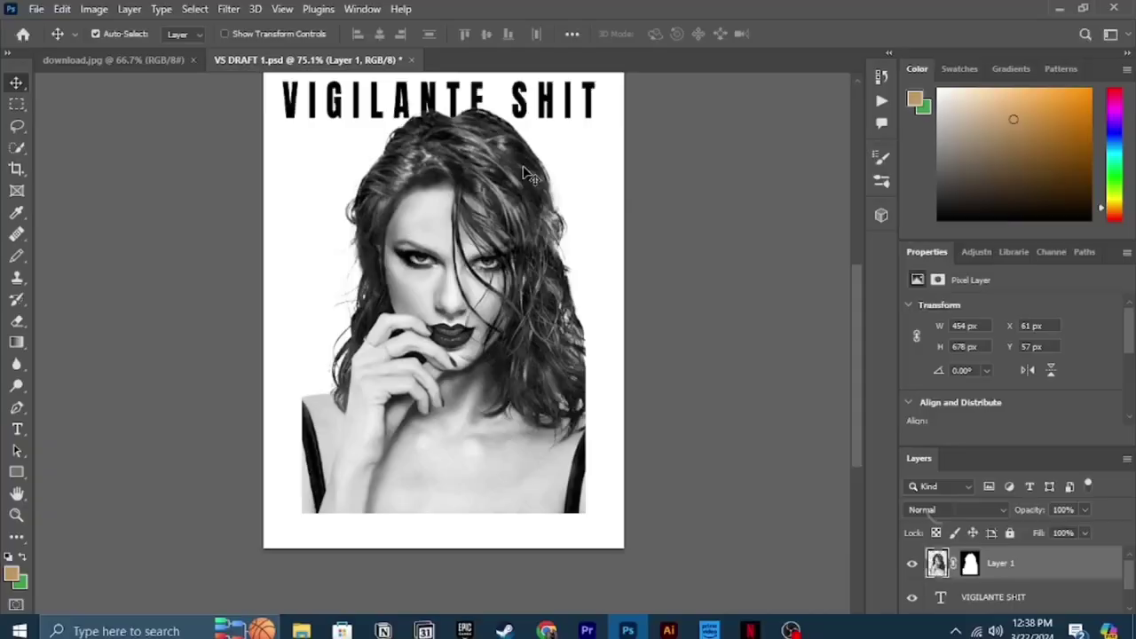
Return to Photoshop, try the Graphic Pen filter on the portrait layer and leave the Filter Gallery without applying it
left_click(228, 8)
left_click(266, 103)
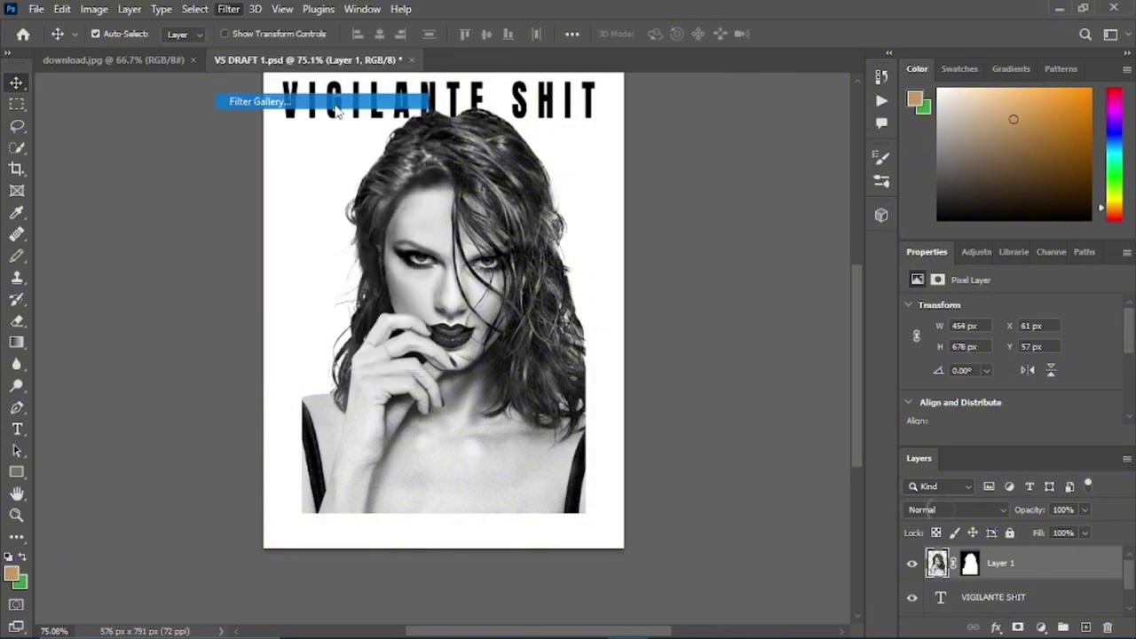
left_click(685, 99)
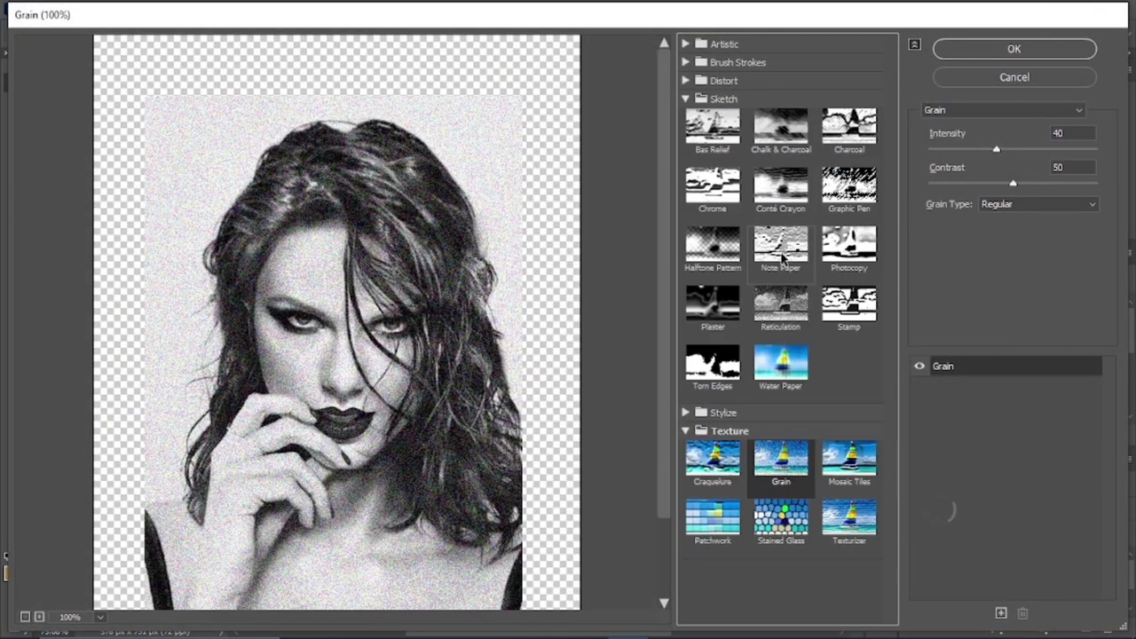
left_click(849, 191)
left_click(1013, 77)
Convert the masked portrait layer to a smart object
right_click(1012, 561)
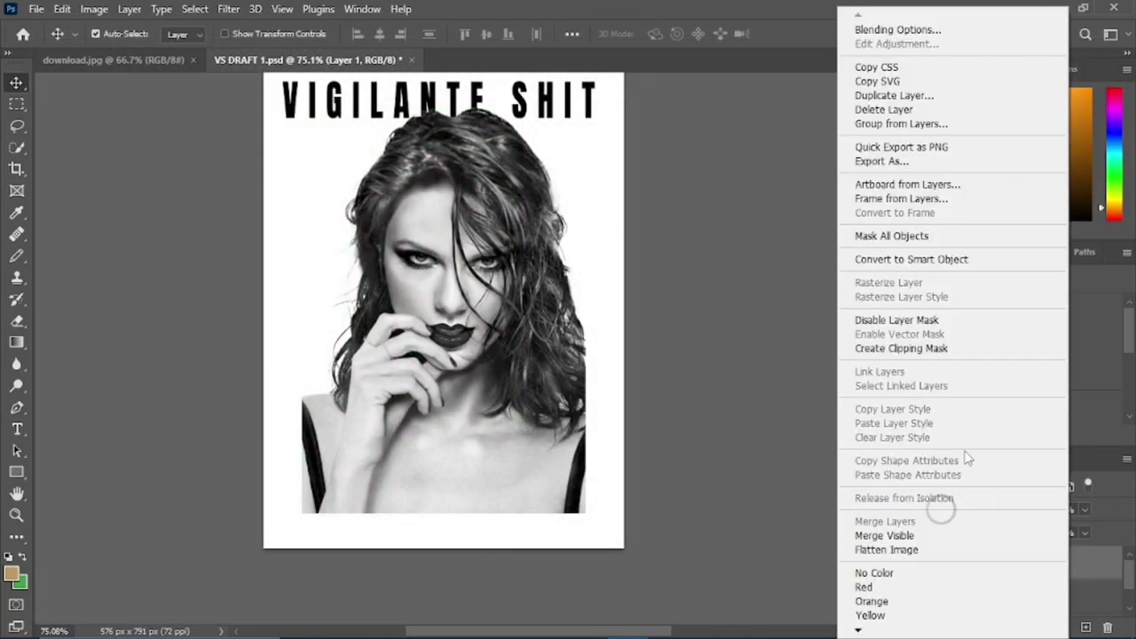
left_click(923, 260)
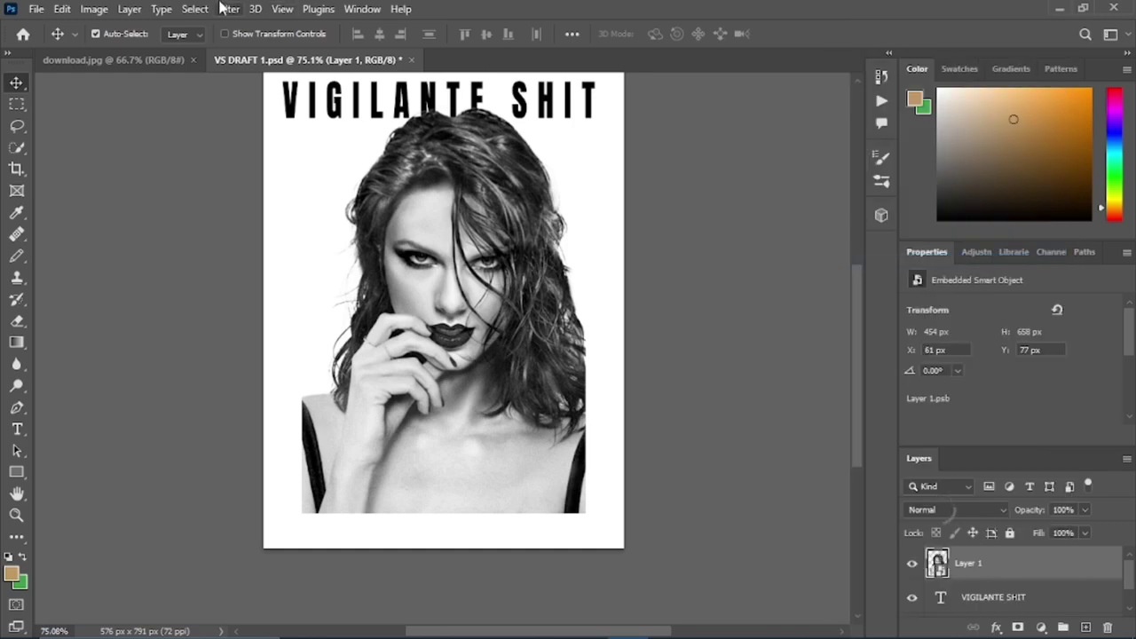
Try applying the Graphic Pen filter to the portrait smart object, then undo it
left_click(229, 9)
left_click(355, 101)
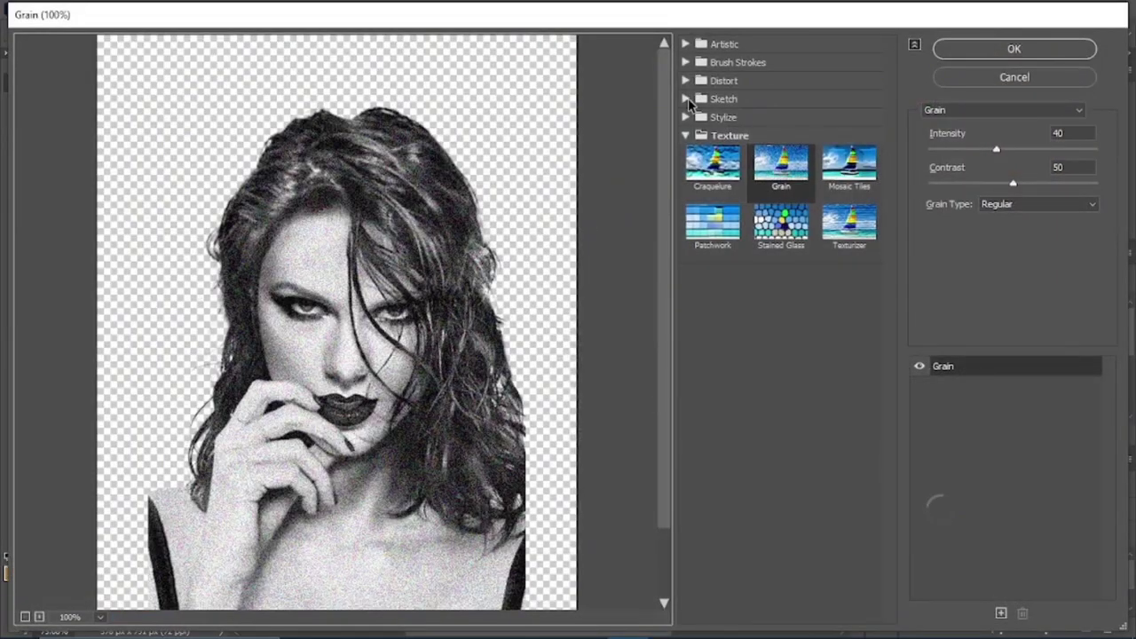
left_click(690, 100)
left_click(850, 207)
left_click(1061, 55)
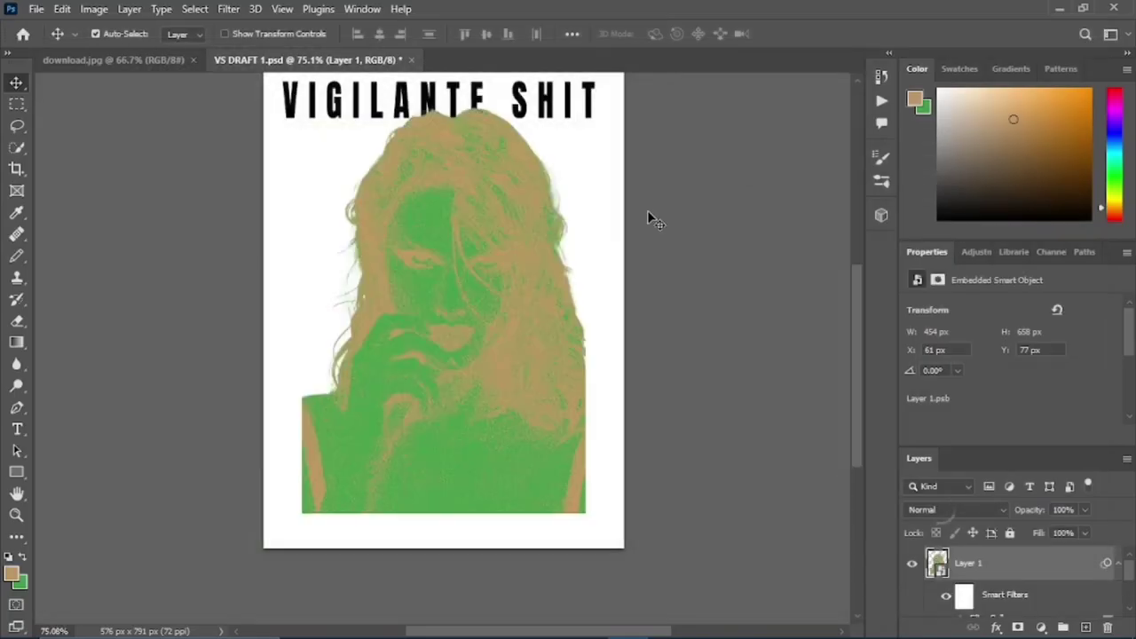
key("ctrl+z")
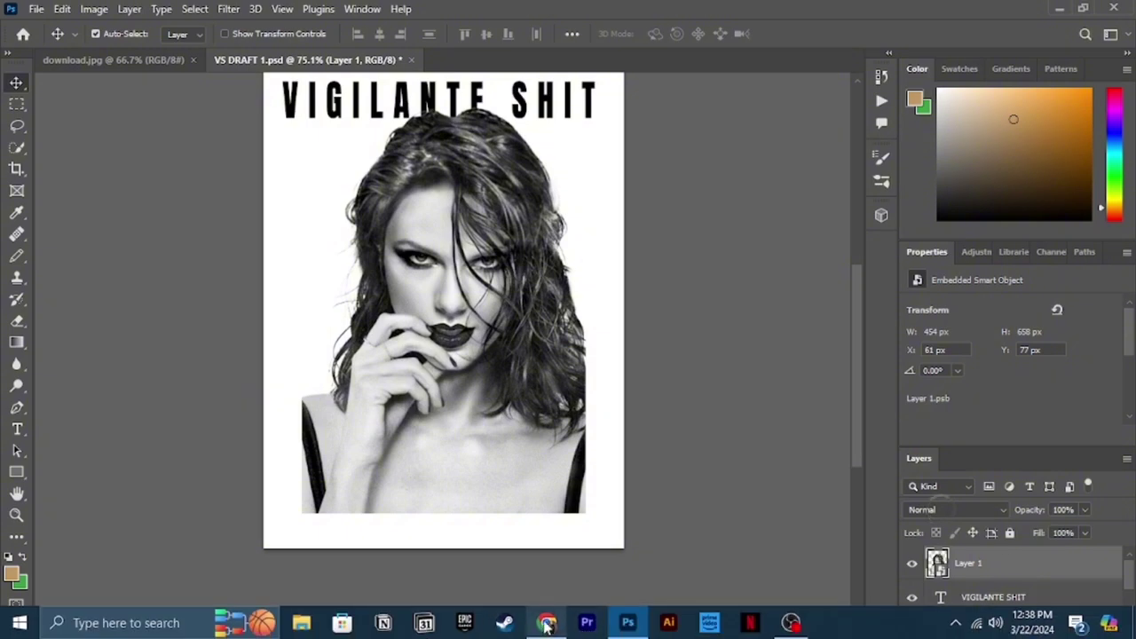
Add a black solid colour fill layer above the portrait, keeping its blend mode at Normal
left_click(1041, 627)
left_click(1035, 328)
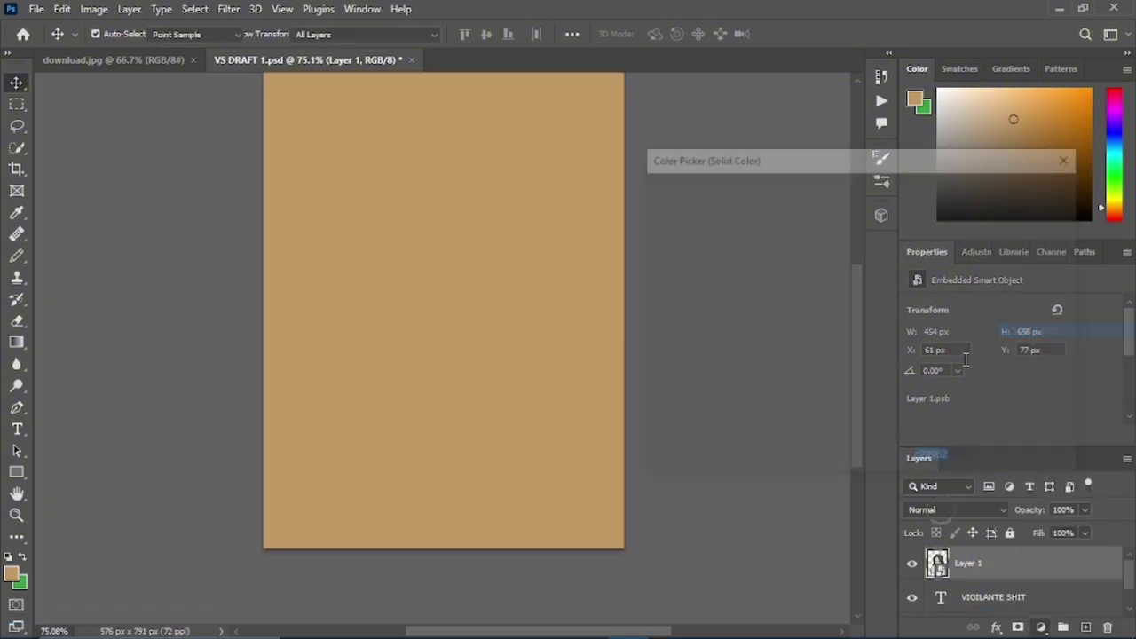
left_click_drag(833, 357, 859, 407)
key("Return")
left_click(927, 509)
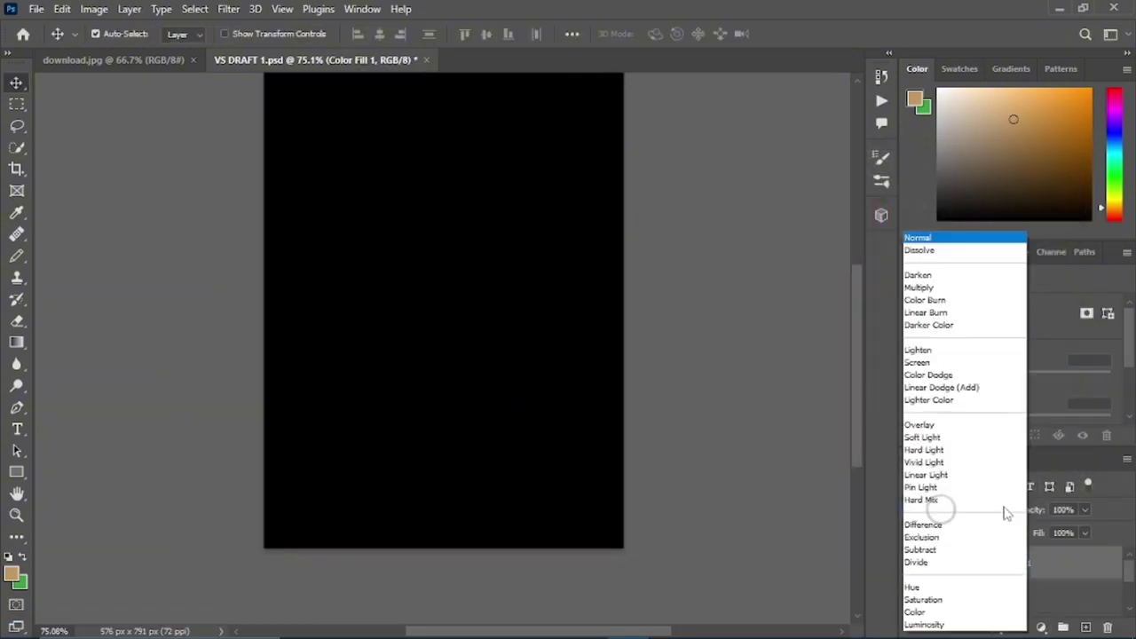
left_click(830, 420)
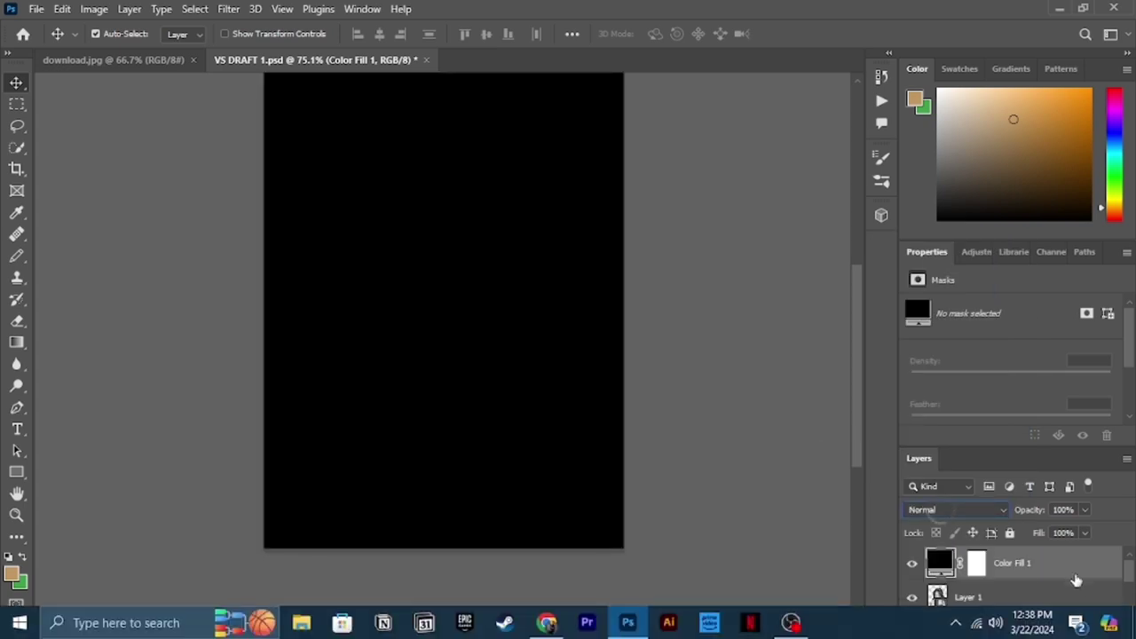
Clip the black fill layer to the portrait smart object with a clipping mask
right_click(1070, 562)
left_click(958, 346)
left_click(955, 509)
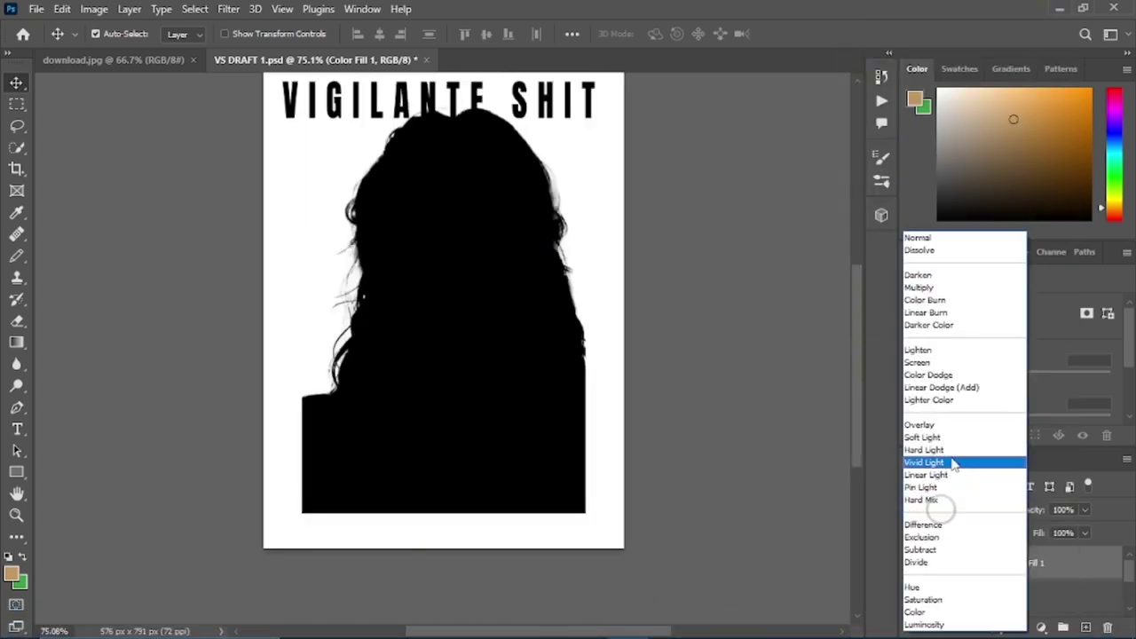
left_click(785, 304)
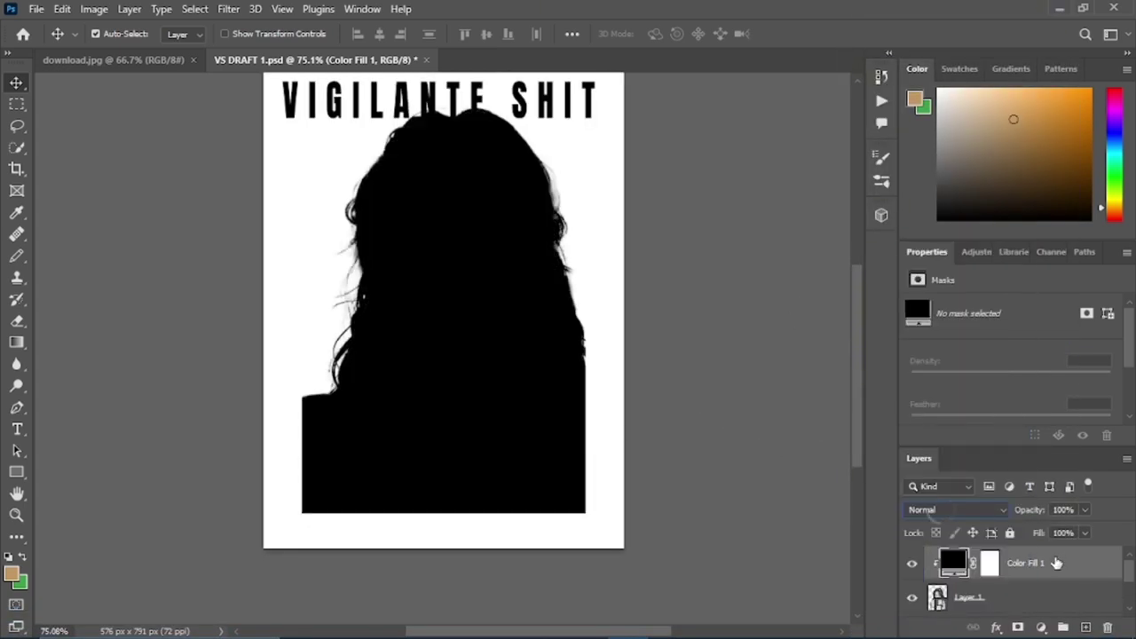
Adjust the black fill layer's Blend If range for the underlying layer, setting its white point to 158
double_click(1061, 562)
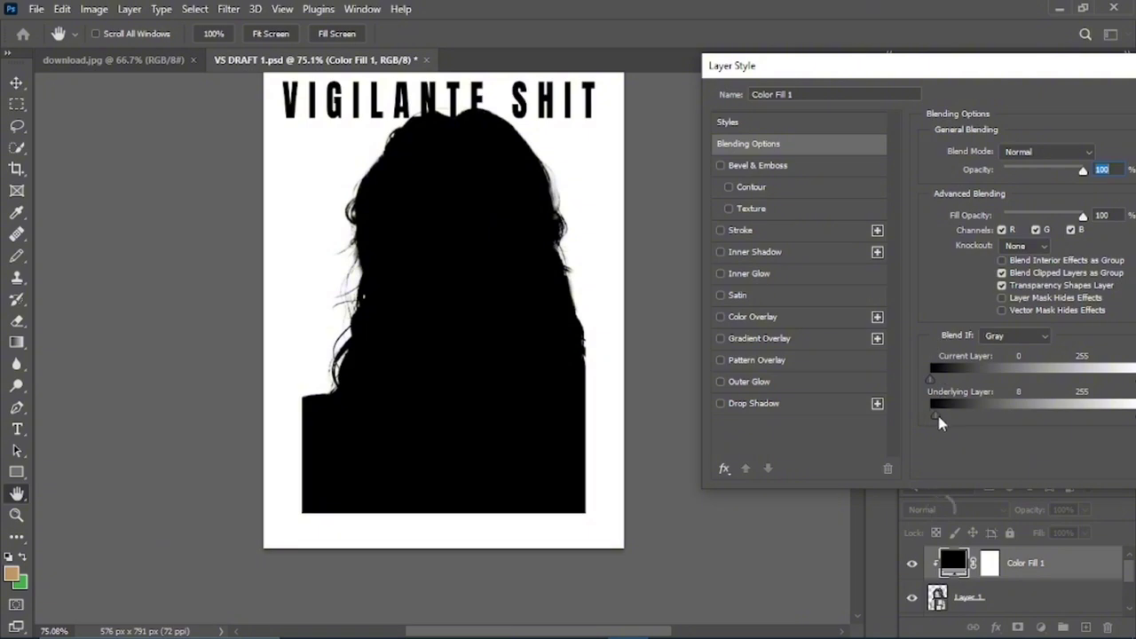
mouse_move(930, 413)
left_mouse_down()
mouse_move(1021, 414)
mouse_move(776, 400)
mouse_move(1001, 418)
mouse_move(928, 414)
left_mouse_up()
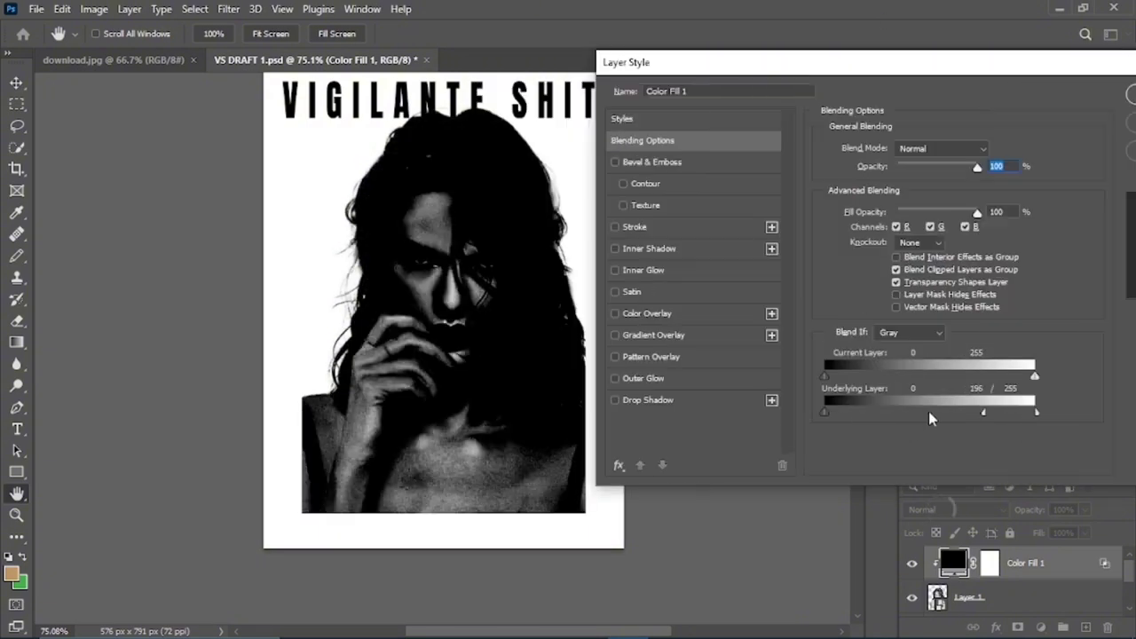
mouse_move(954, 416)
left_mouse_down()
mouse_move(938, 424)
mouse_move(967, 415)
mouse_move(941, 412)
mouse_move(966, 408)
mouse_move(914, 399)
mouse_move(955, 401)
left_mouse_up()
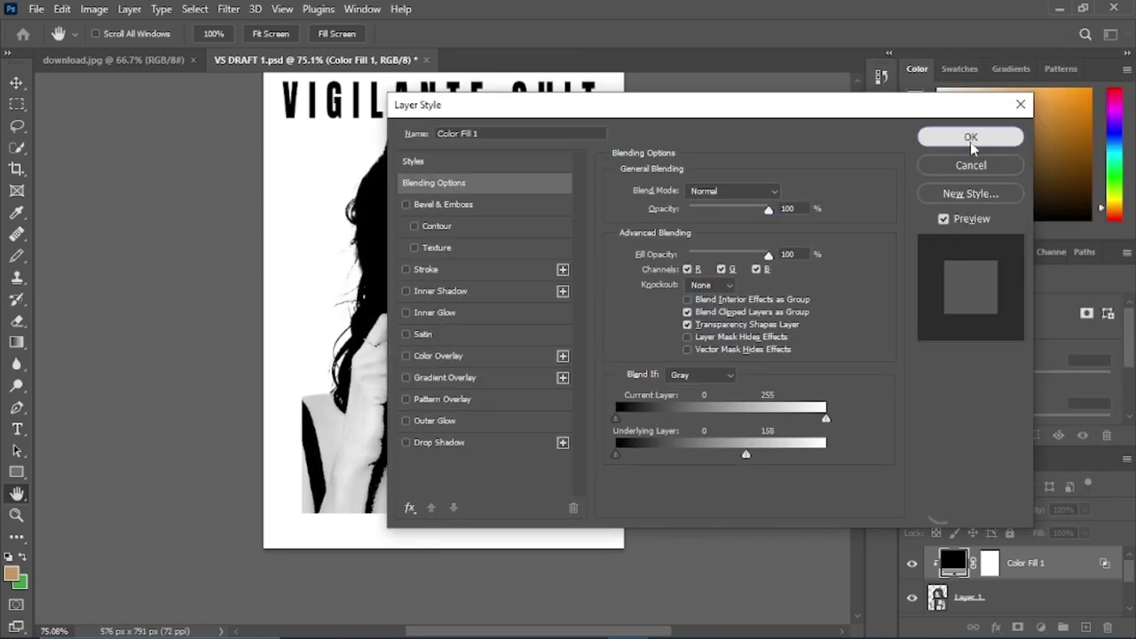
left_click(971, 138)
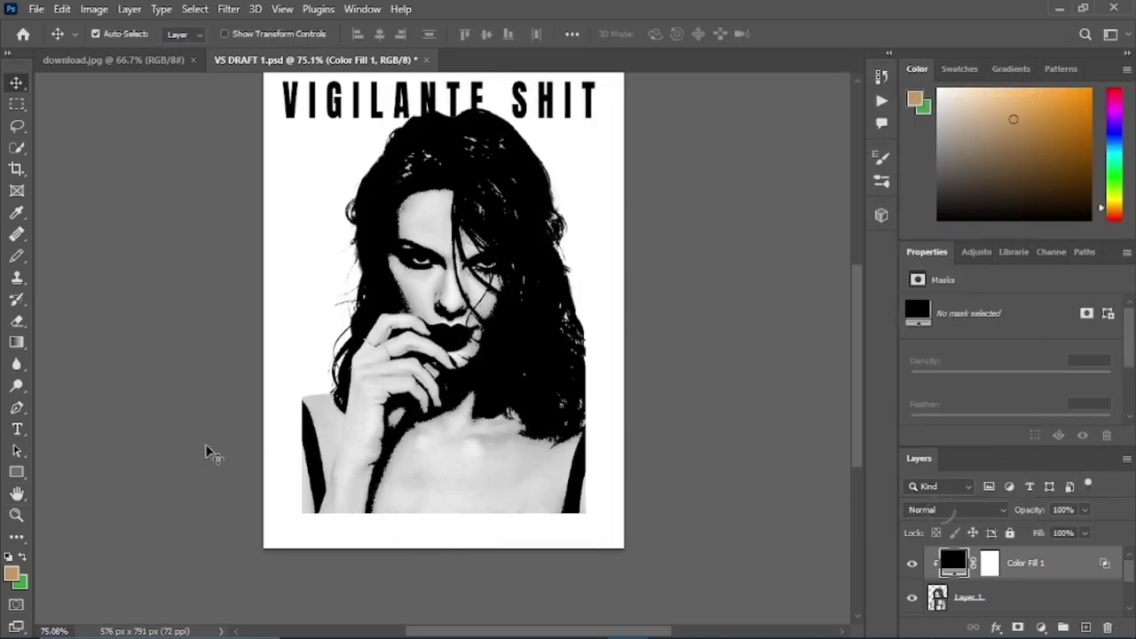
Marquee-select the lower part of the portrait and try to delete it with the black fill layer active
left_click(17, 104)
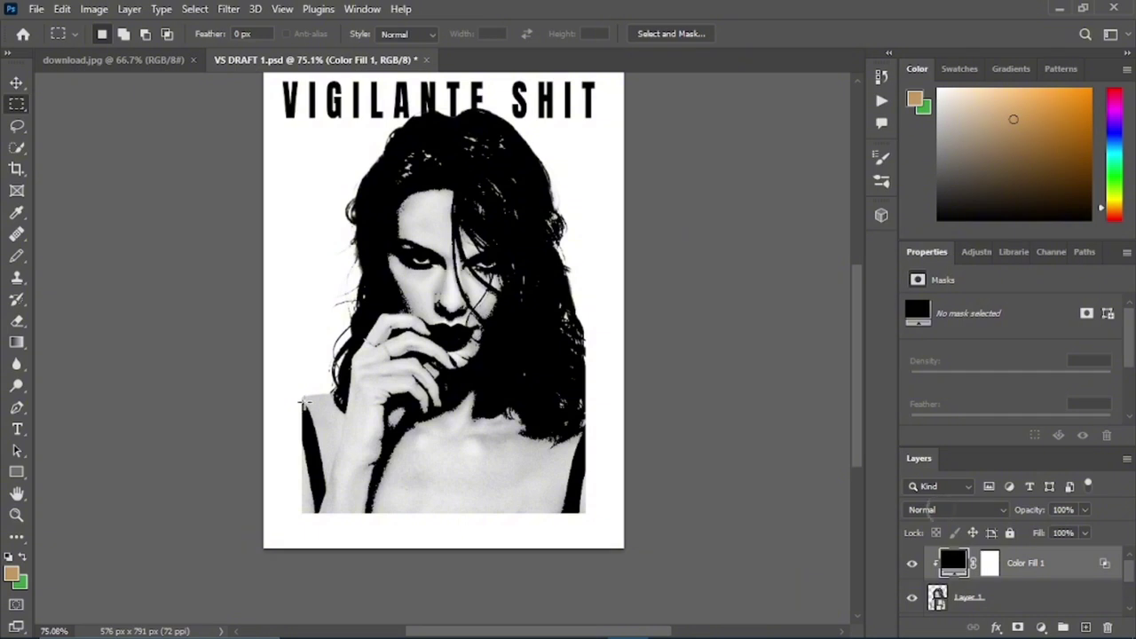
left_click_drag(304, 398, 641, 552)
key("Delete")
left_click(546, 253)
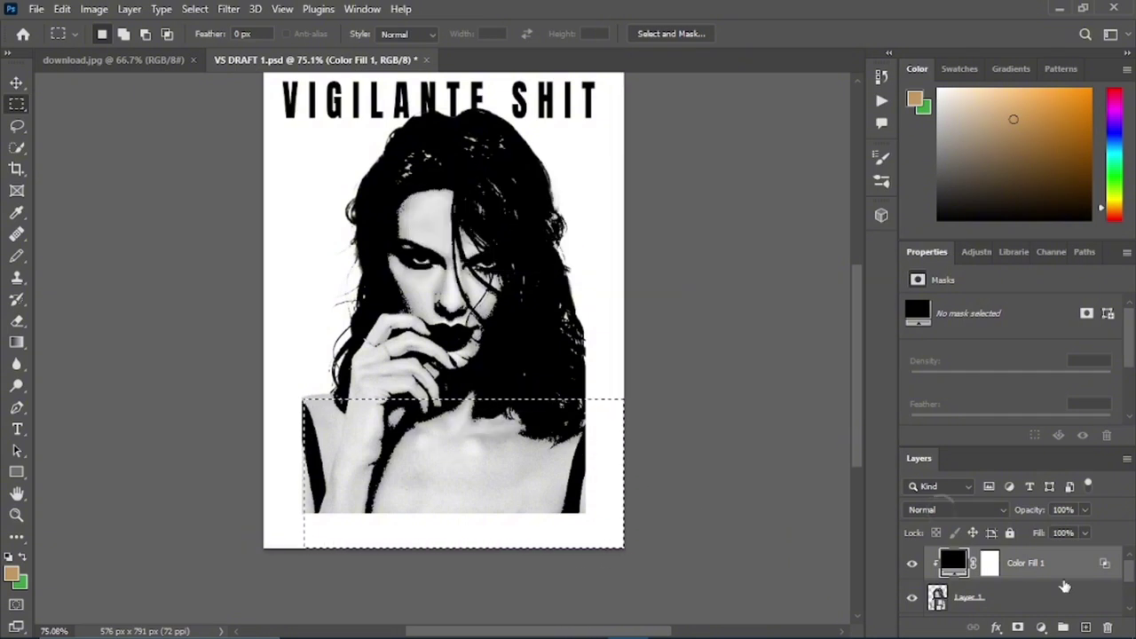
Make the portrait smart object the active layer and rasterize it for direct pixel editing
left_click(1063, 593)
key("Delete")
left_click(518, 253)
left_click_drag(467, 469, 447, 459)
right_click(1040, 598)
left_click(877, 326)
Reposition the marquee over the bottom of the poster and delete the portrait's shoulders and chest inside it
key("Delete")
key("ctrl+z")
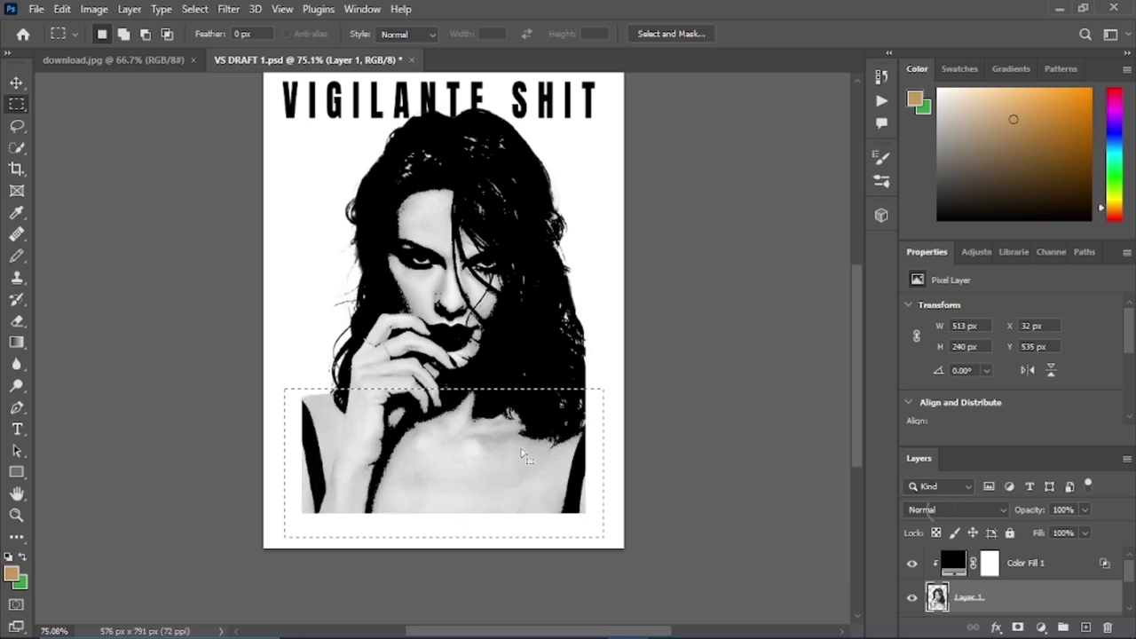
left_click_drag(510, 435, 510, 449)
key("Delete")
left_click(17, 83)
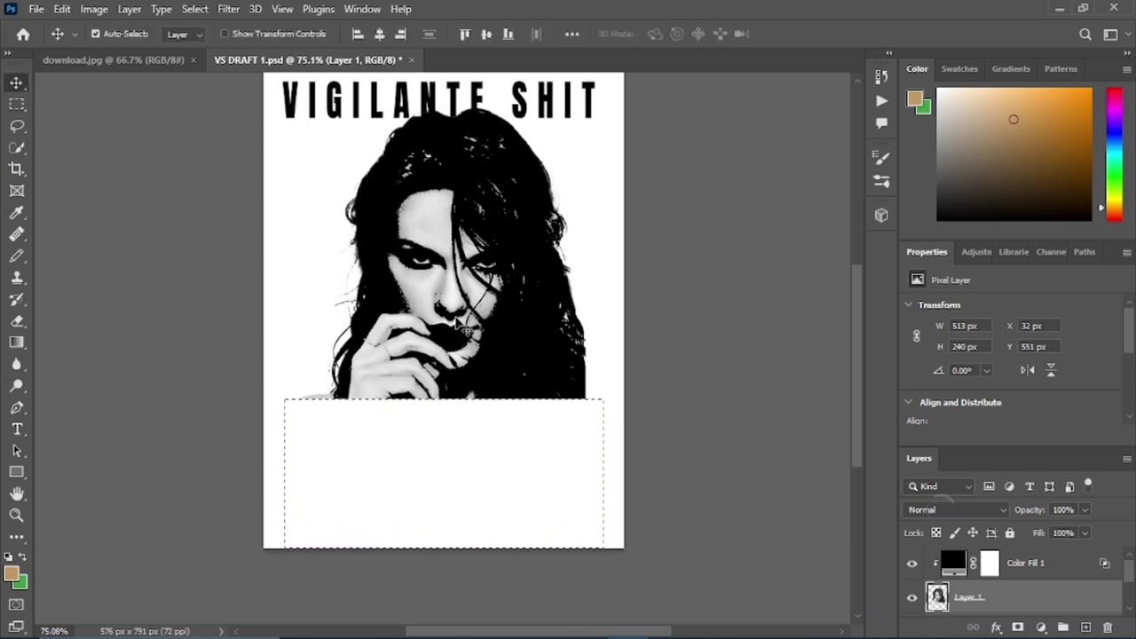
left_click_drag(451, 480, 468, 531)
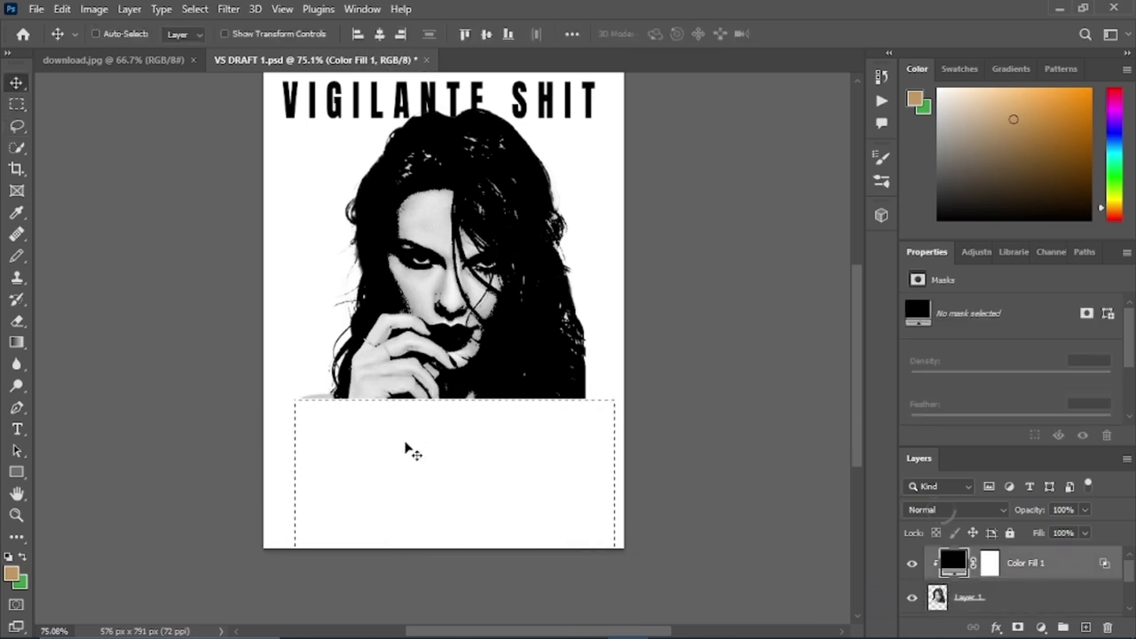
Erase the leftover sliver of shoulder beside the hand on the portrait layer
key("e")
key("alt+bracketleft")
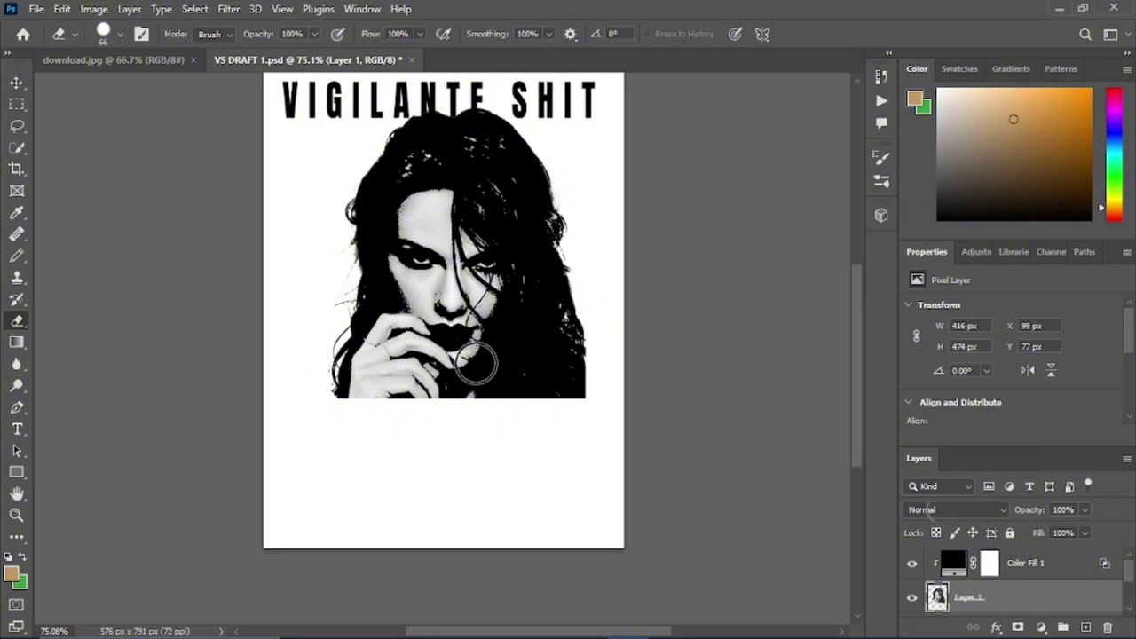
scroll(476, 363, "down", 1)
Try resizing and repositioning the cropped portrait beneath the title with Free Transform
key("v")
left_click(480, 283)
left_click(1024, 593)
key("ctrl+t")
left_click_drag(484, 161, 454, 117)
left_click(199, 270)
left_click_drag(438, 282, 451, 298)
key("ctrl+t")
left_click(560, 254)
left_click(1075, 597)
left_click_drag(470, 218, 468, 234)
Undo the transform, erasing and cropping edits back to the full portrait
key("ctrl+z")
key("ctrl+z")
key("ctrl+z")
key("ctrl+z")
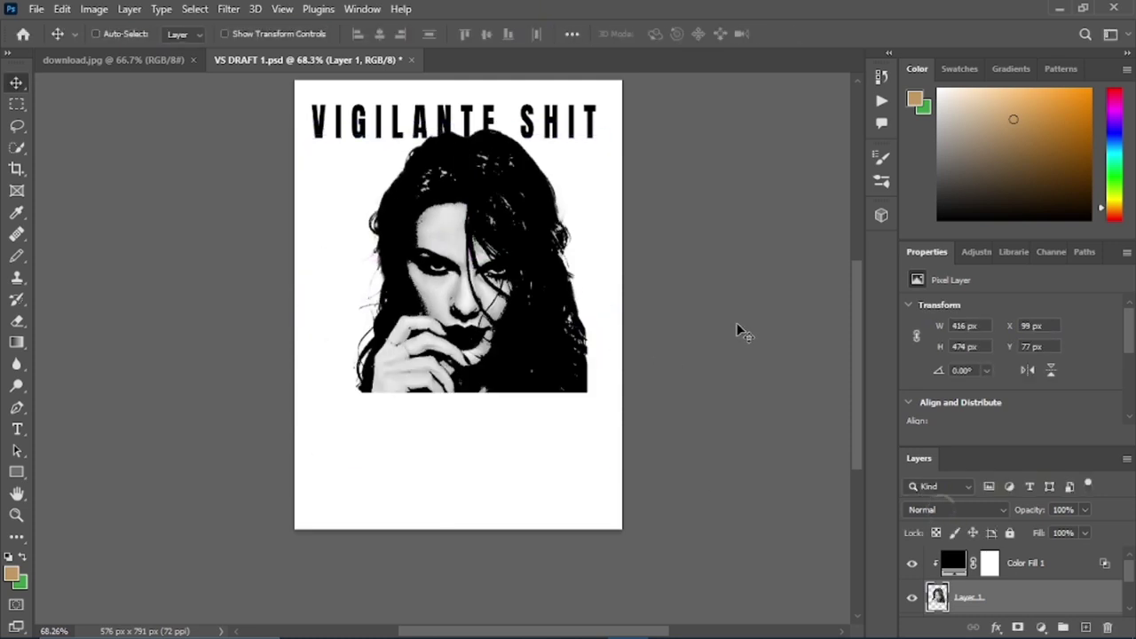
Move the full portrait down to the page's lower edge and scale it up until the hair overlaps the title
key("ctrl+t")
left_click_drag(470, 458, 469, 490)
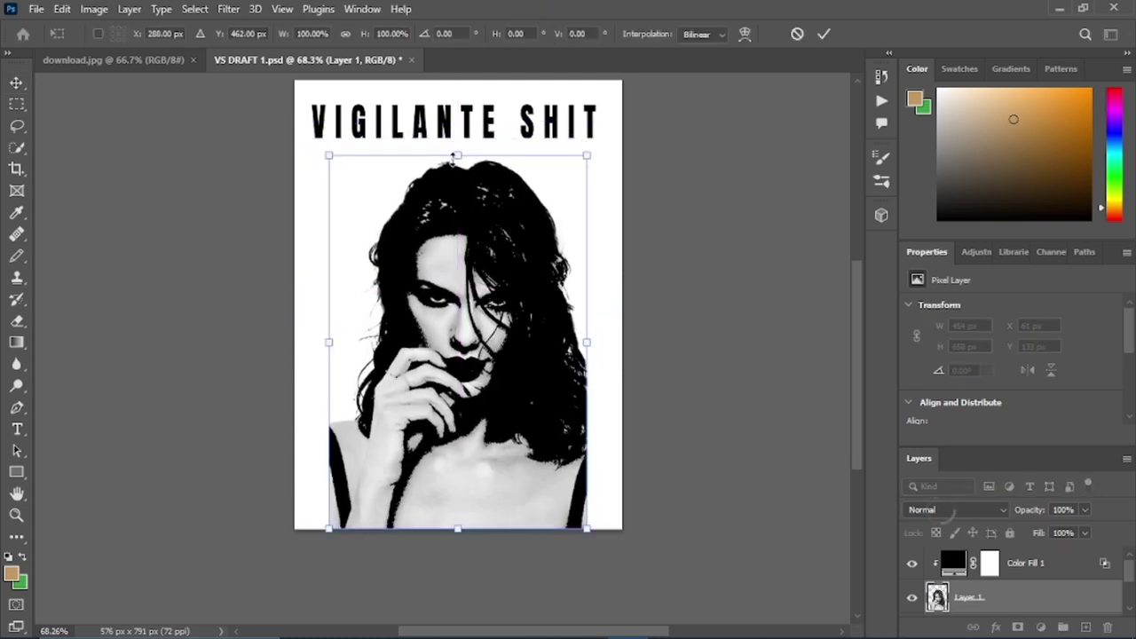
left_click_drag(458, 156, 458, 122)
left_click(42, 101)
Try erasing the portrait's lower edge in a curve with a 66 px eraser, then undo the erasing
key("e")
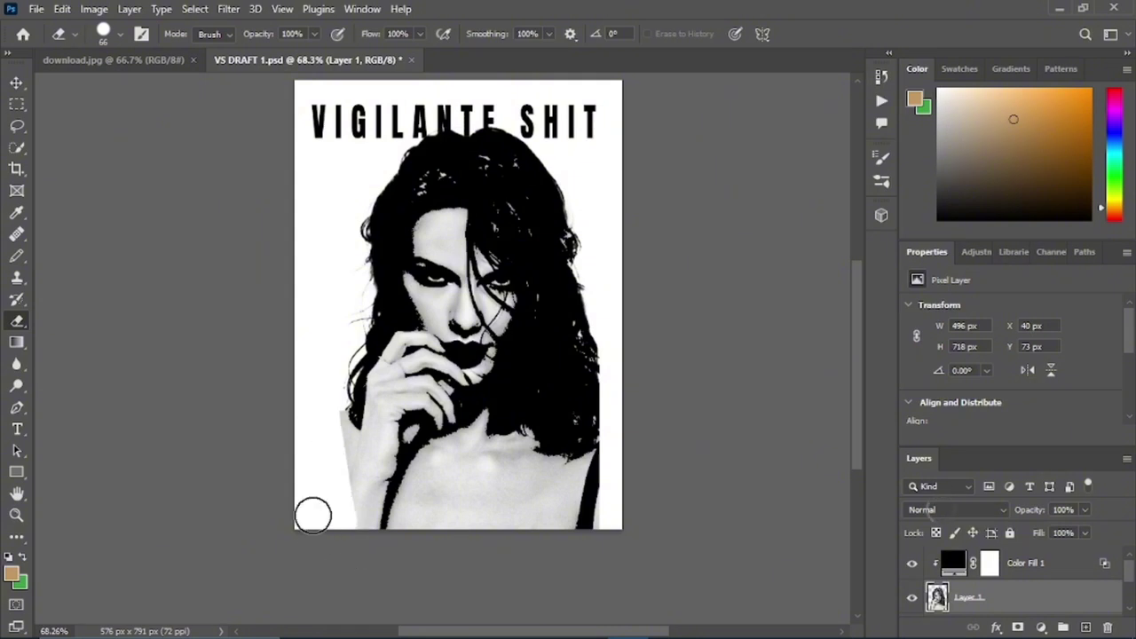
mouse_move(313, 516)
left_mouse_down()
mouse_move(640, 499)
mouse_move(528, 499)
left_mouse_up()
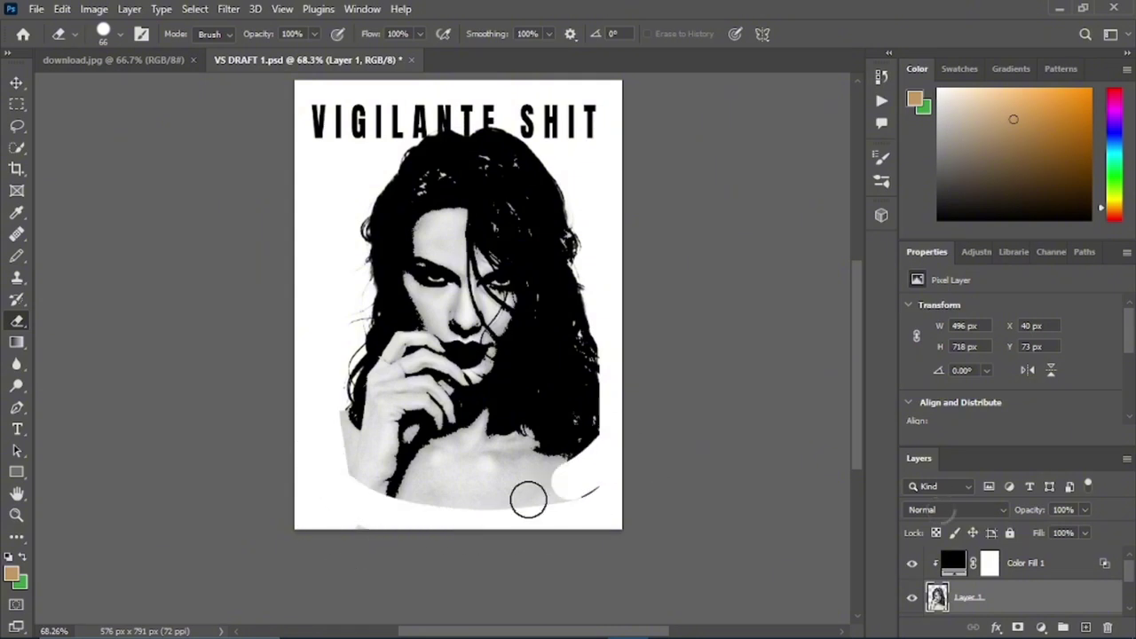
left_click(16, 83)
left_click(524, 435)
key("ctrl+z")
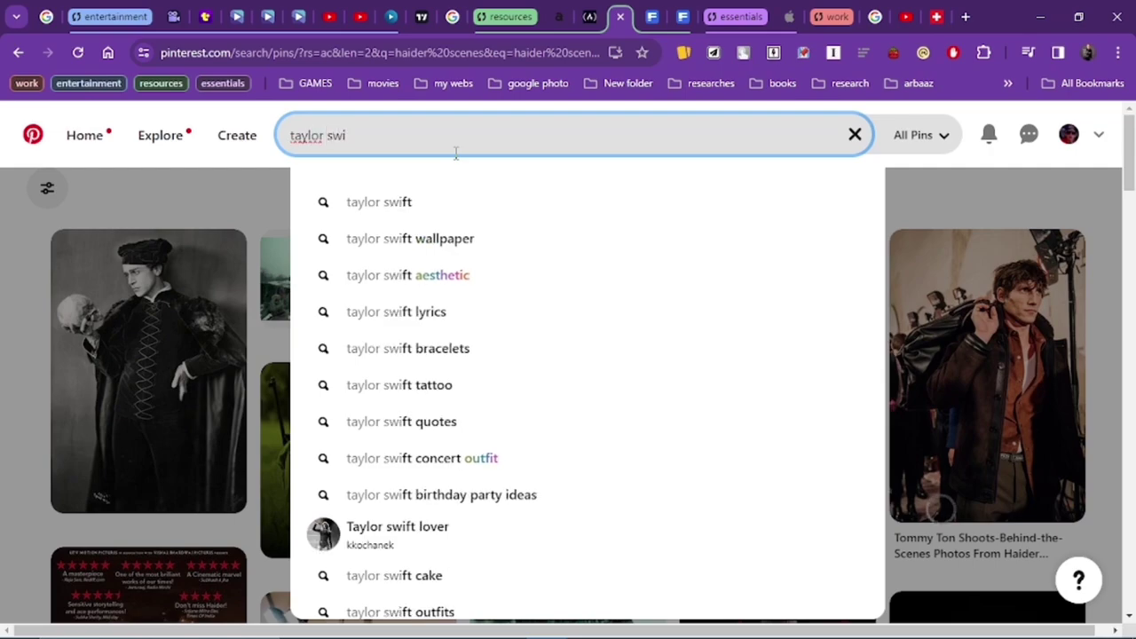
Switch to Pinterest in the browser, search for "taylor swift reputation" and look through the pins
type("ft reputation")
key("Return")
scroll(795, 391, "down", 5)
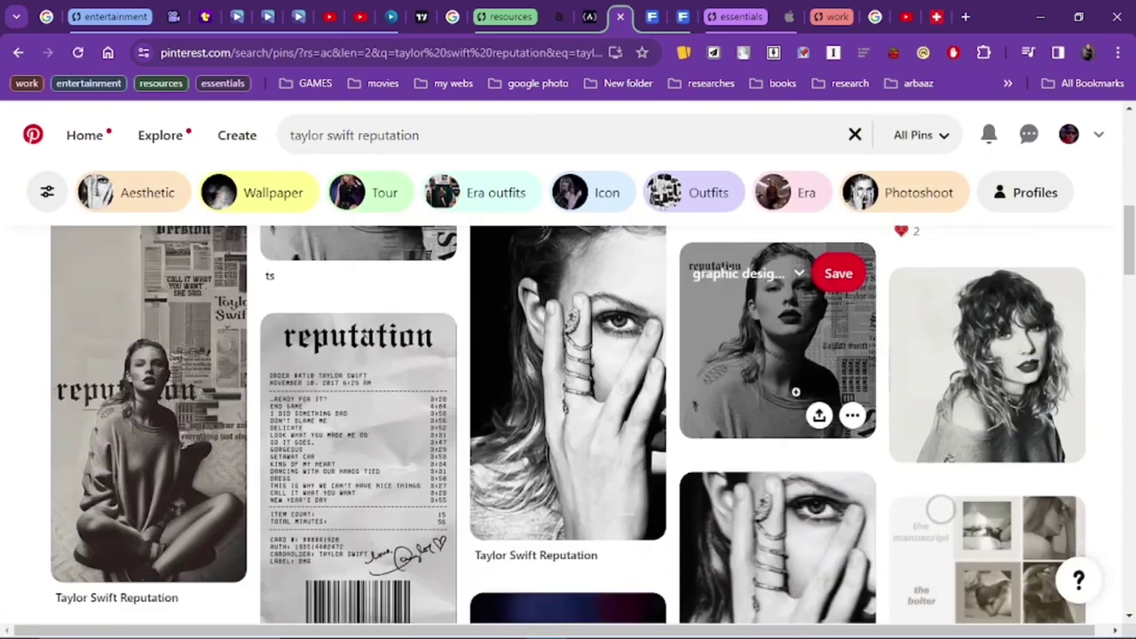
scroll(795, 391, "down", 15)
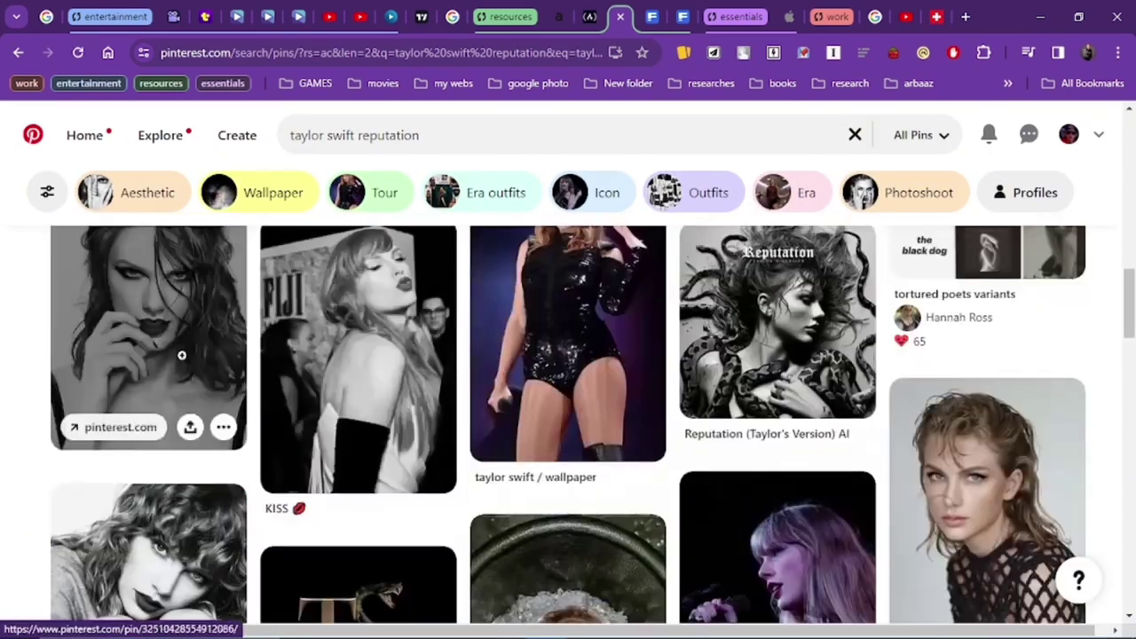
Open the pin of the portrait in use and look through related Taylor Swift photos for alternatives
left_click(181, 355)
scroll(1092, 402, "down", 10)
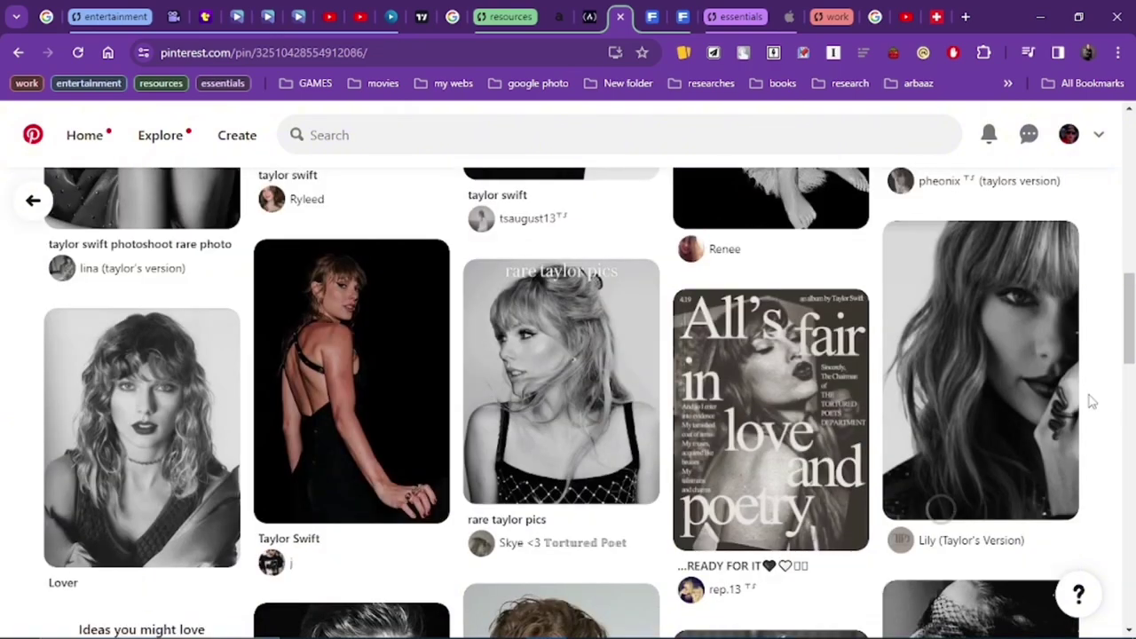
scroll(1092, 402, "down", 15)
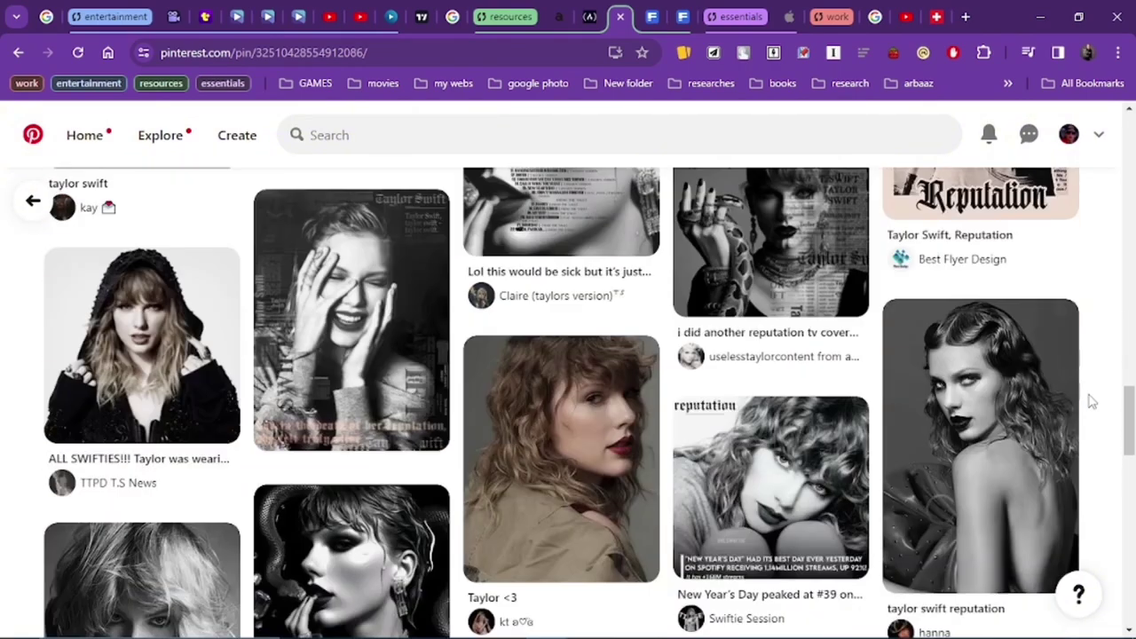
scroll(1091, 402, "down", 3)
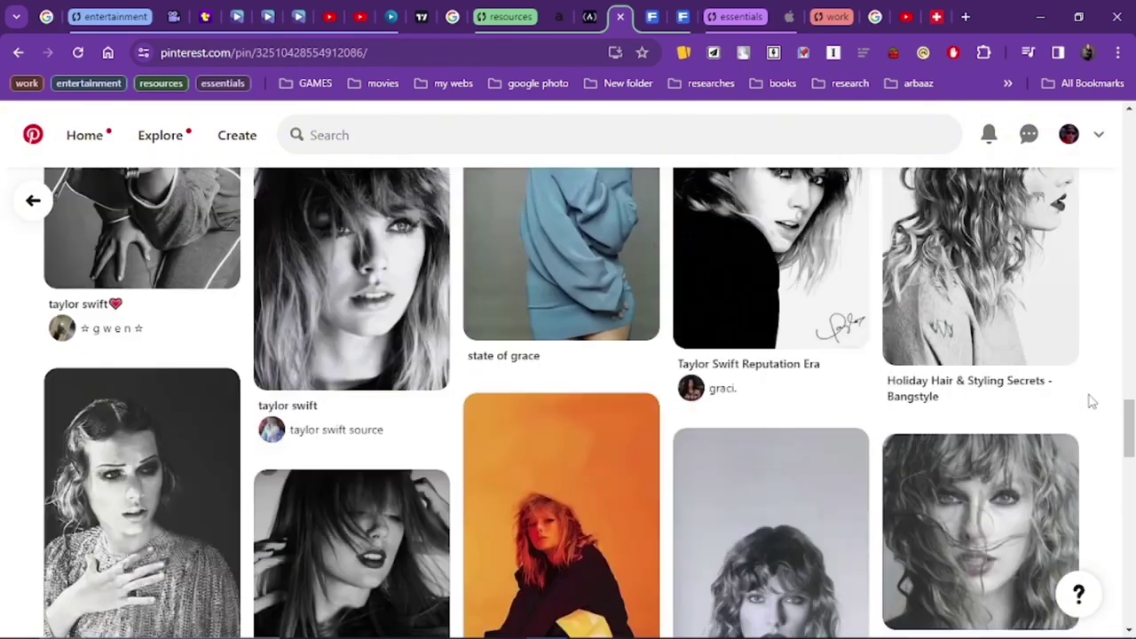
scroll(1092, 402, "up", 5)
left_click(374, 400)
left_click(32, 204)
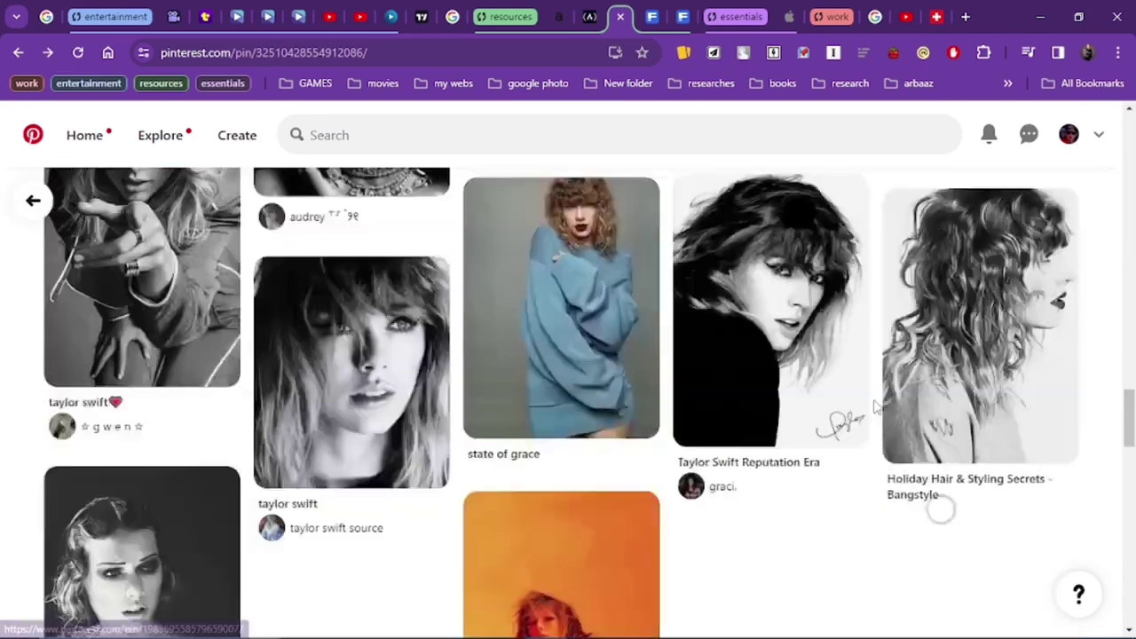
scroll(1091, 363, "down", 10)
scroll(1126, 391, "up", 1)
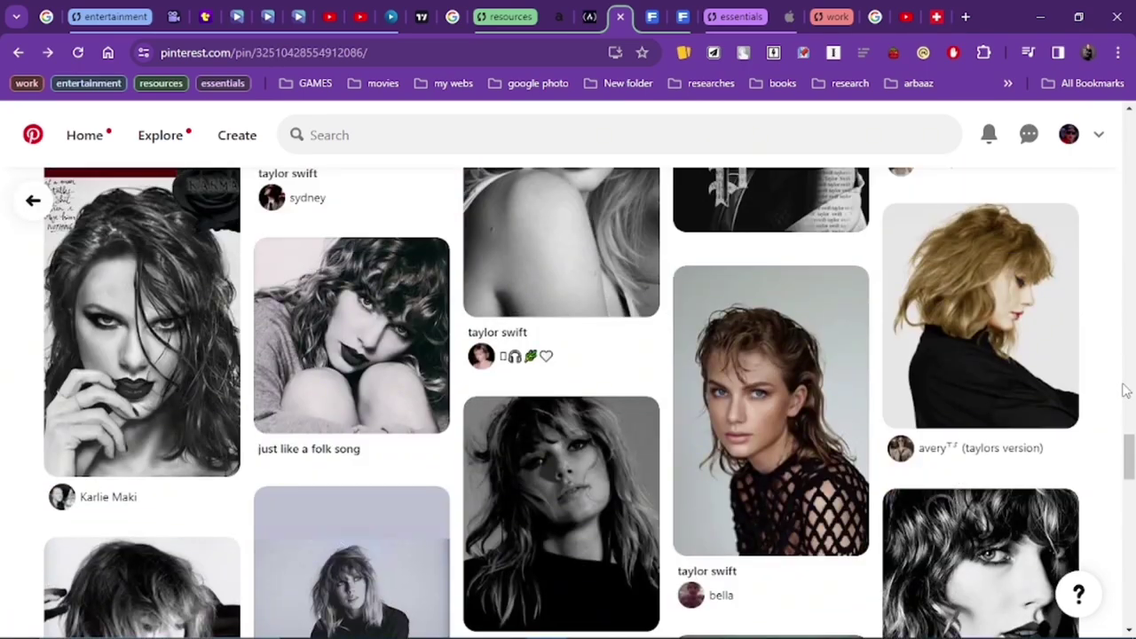
left_click(169, 355)
scroll(479, 350, "down", 3)
left_click(33, 203)
Switch back to Photoshop and scale the portrait layer to about 607 × 878 px, with the hair overlapping the title
mouse_move(565, 634)
left_click(627, 623)
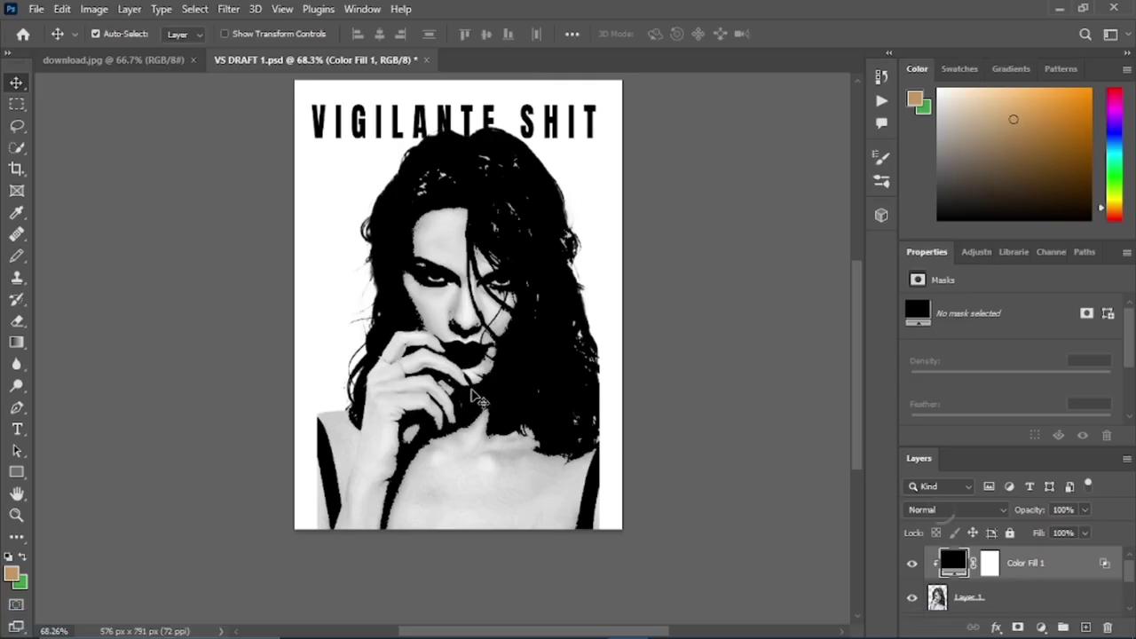
key("ctrl+t")
left_click(548, 252)
left_click(972, 598)
key("ctrl+t")
left_click_drag(316, 326, 275, 325)
left_click_drag(599, 326, 631, 326)
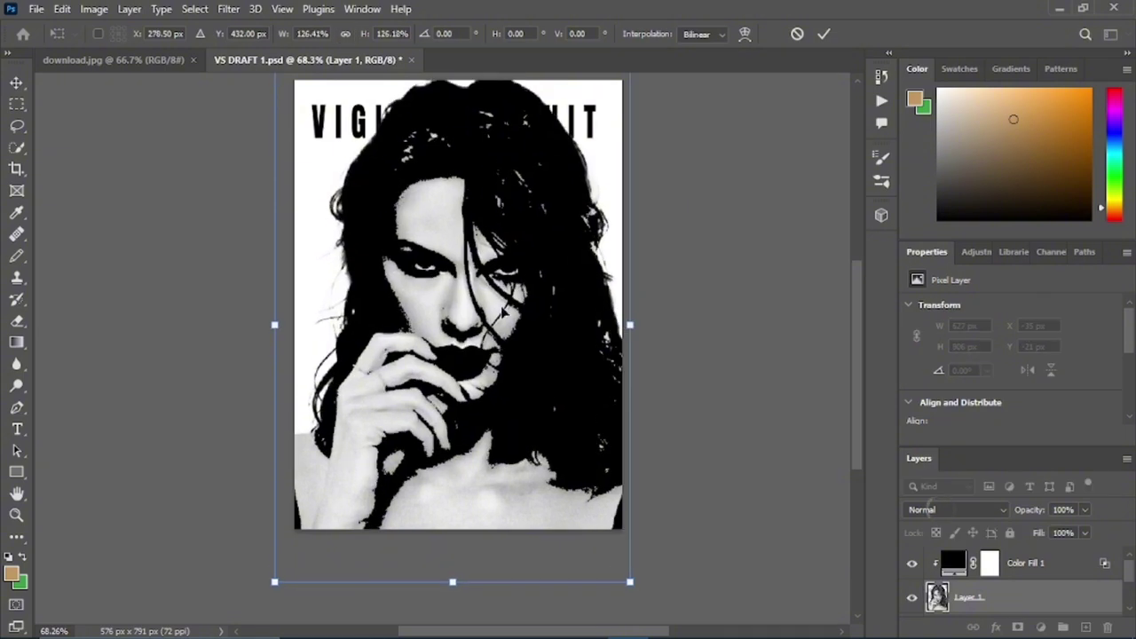
left_click_drag(491, 297, 482, 335)
left_click_drag(443, 104, 442, 120)
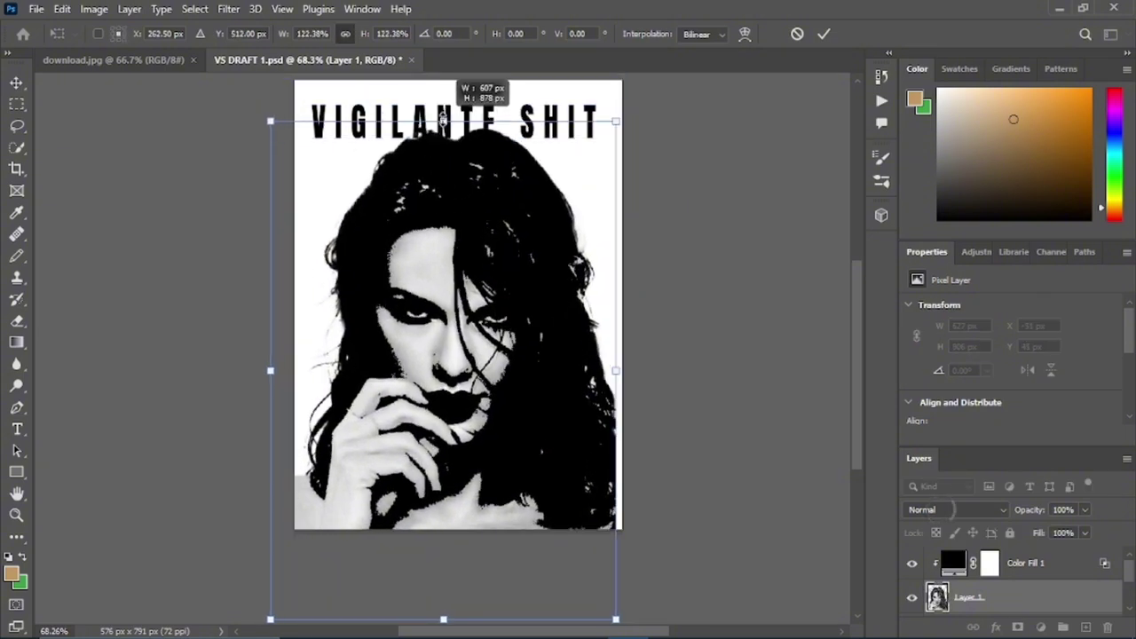
left_click(16, 85)
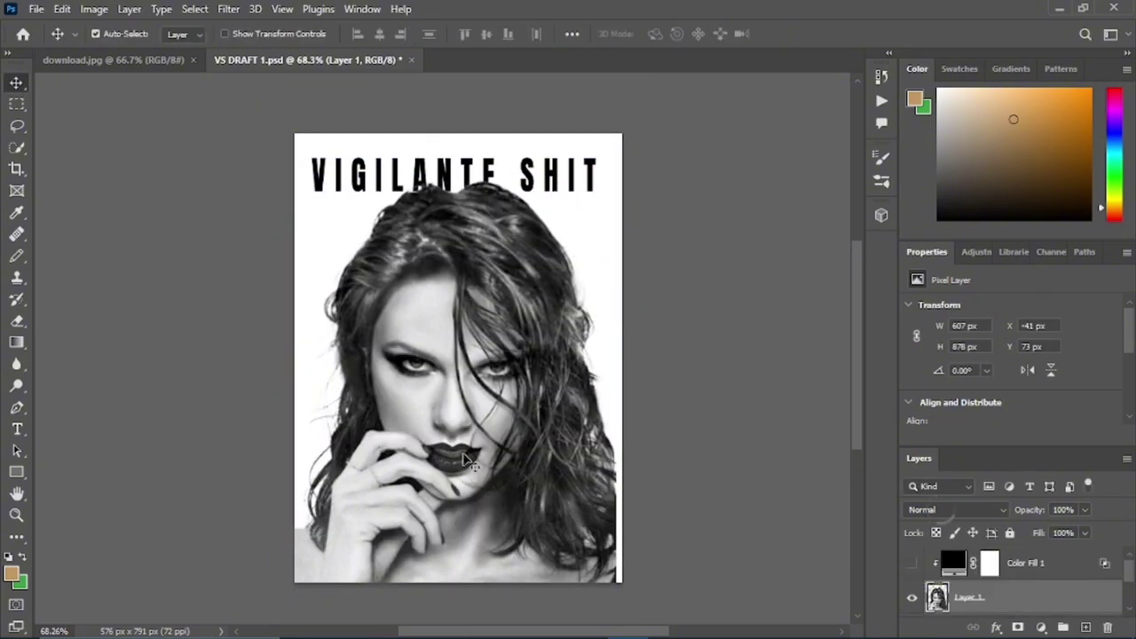
Shift the portrait layer about 10 px to the right, keeping its height on the page
key("ctrl+t")
left_click_drag(497, 425, 508, 424)
key("Return")
left_click_drag(524, 364, 520, 364)
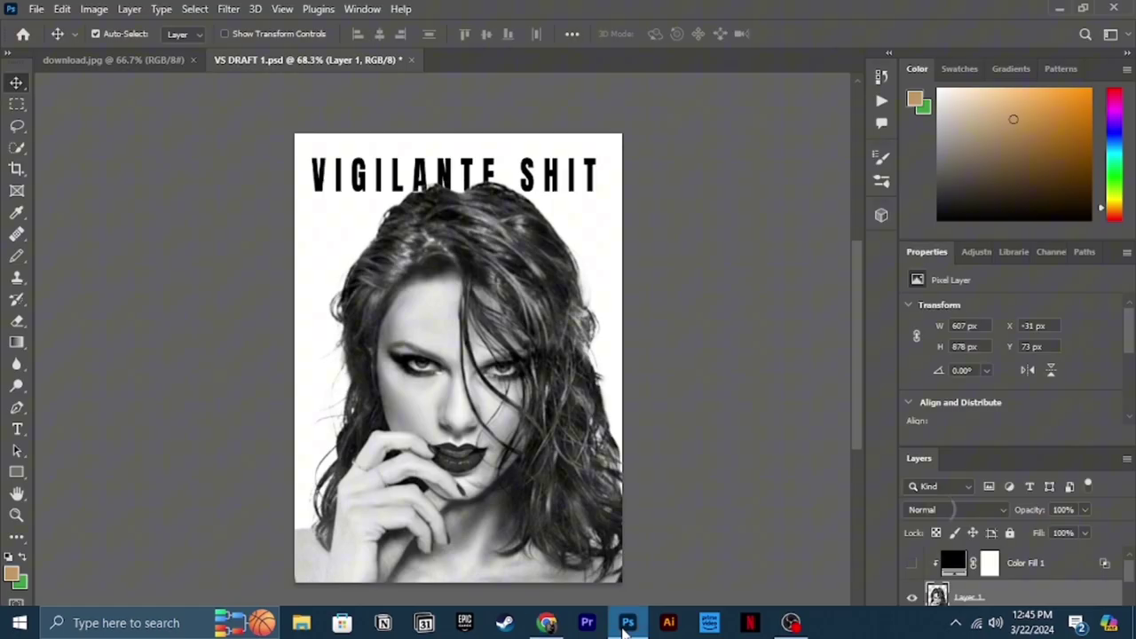
left_click_drag(525, 453, 530, 453)
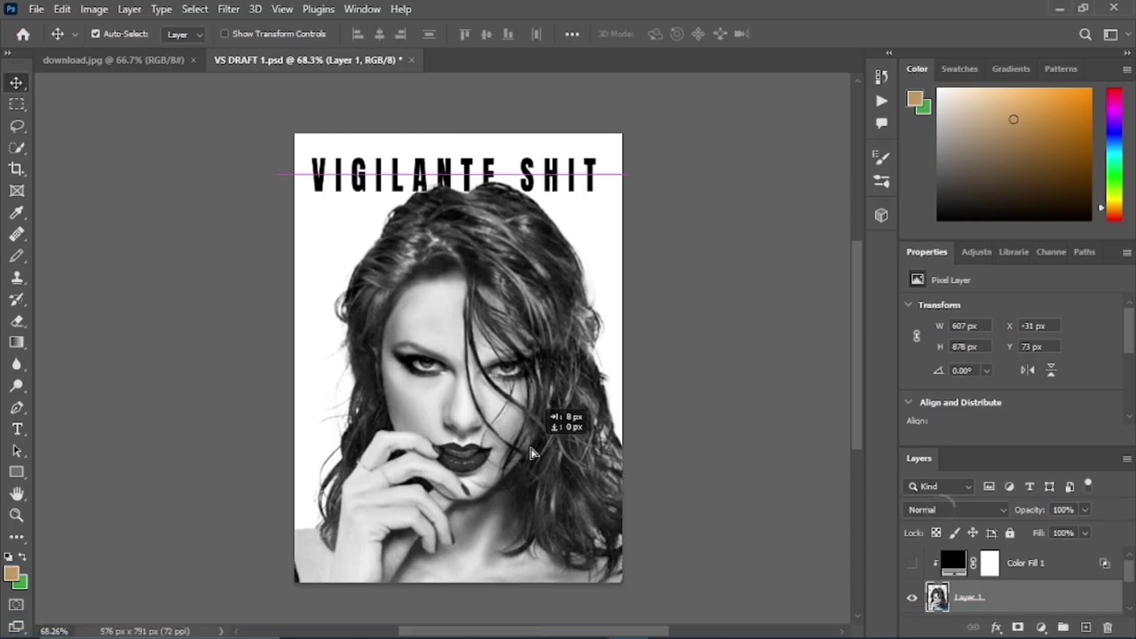
left_click_drag(388, 241, 452, 383)
Show the black fill layer again and rework its Blend If sliders for the underlying layer
left_click(911, 565)
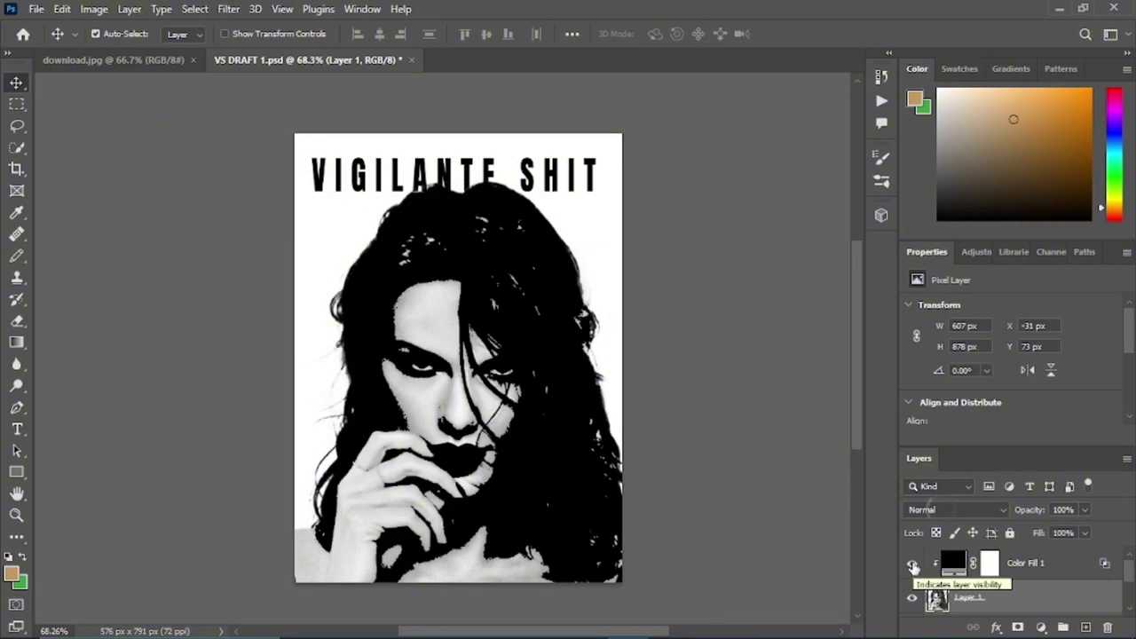
left_click(913, 566)
left_click(1080, 566)
left_click(914, 570)
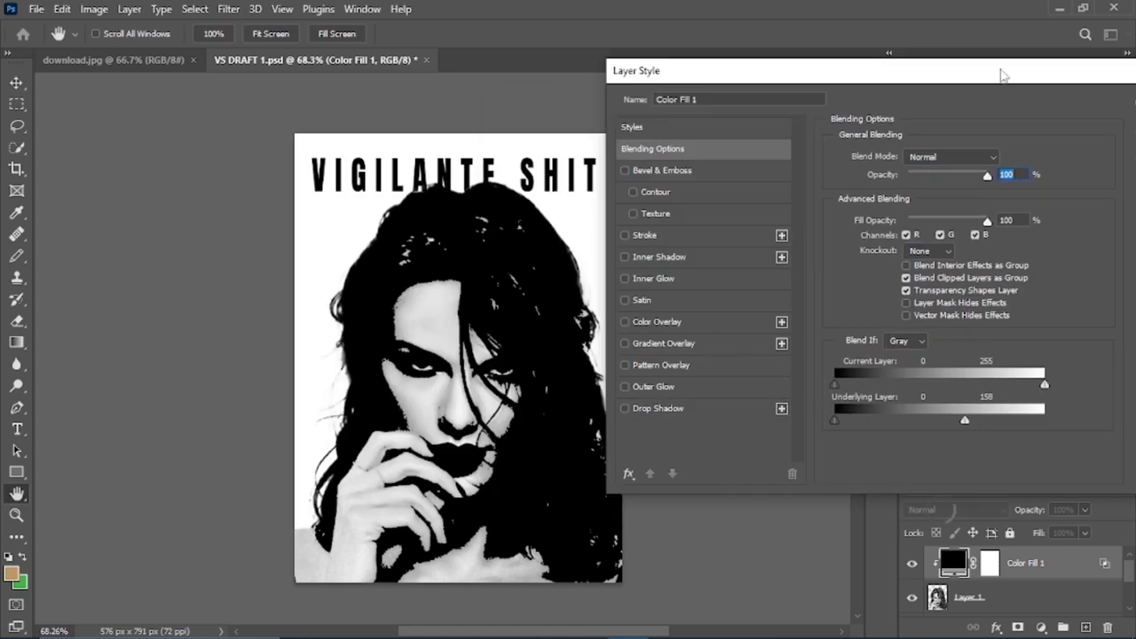
left_click_drag(1044, 420, 1014, 423)
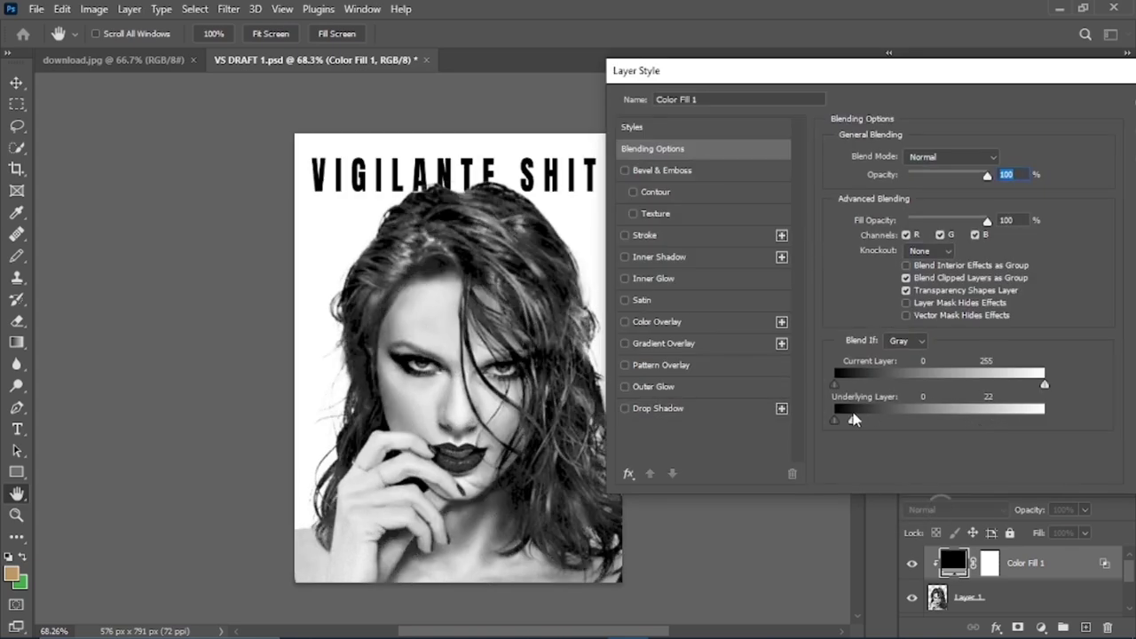
left_click_drag(834, 423, 895, 429)
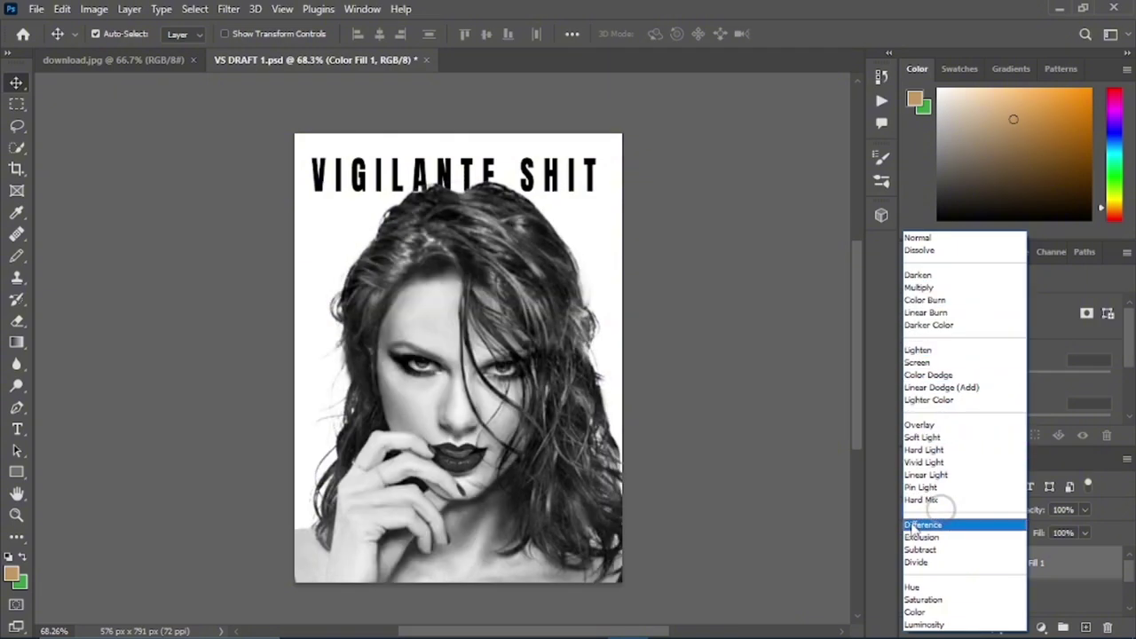
Try out opacity, fill, visibility and blend mode options on the black fill and portrait layers
left_click(1084, 510)
mouse_move(1084, 533)
left_mouse_down()
mouse_move(1046, 535)
mouse_move(1088, 535)
left_mouse_up()
left_click(912, 563)
left_click(1003, 597)
left_click(941, 510)
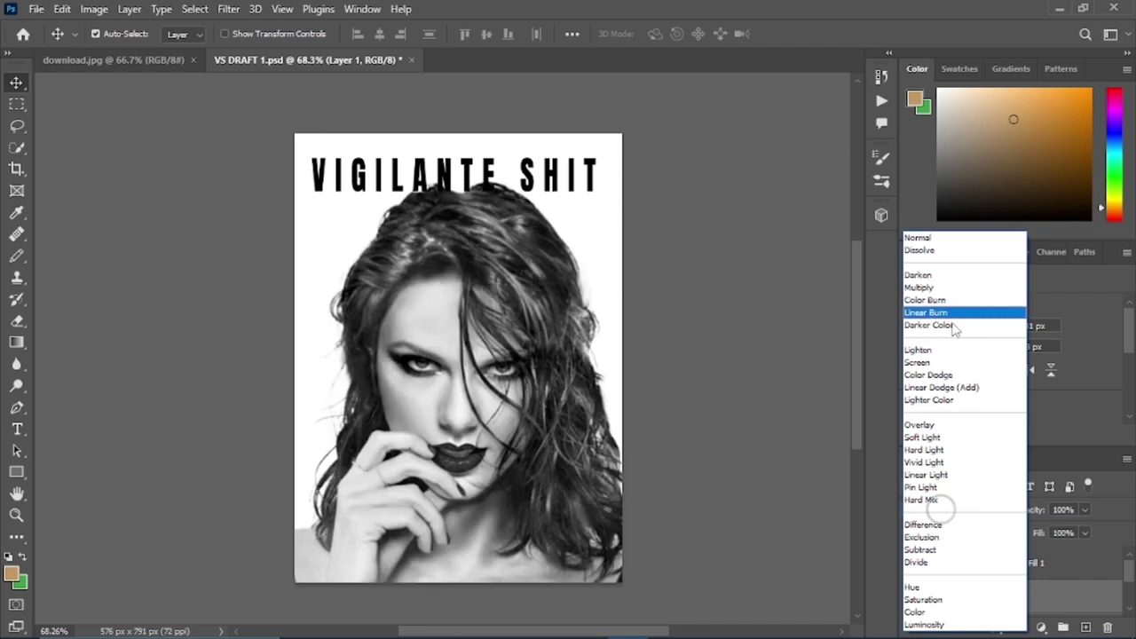
Make the black fill layer visible and set its blend mode to Soft Light
left_click(1090, 570)
left_click(914, 567)
left_click(982, 509)
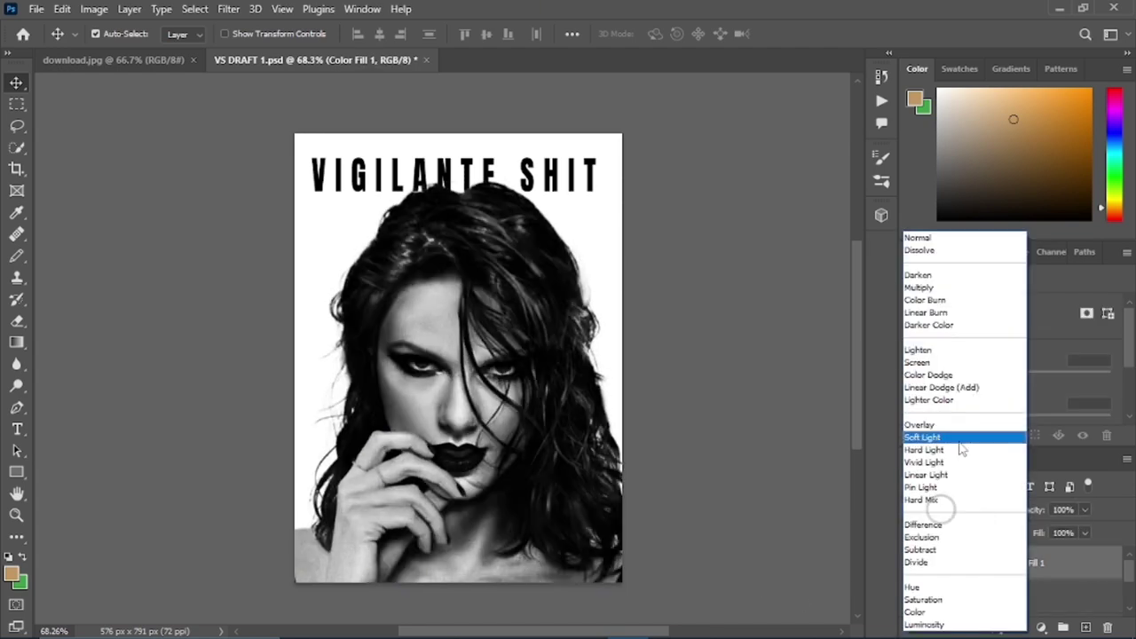
left_click(963, 434)
Scale the portrait layer to about 633 × 914 px so it fills the page width below the title
left_click(1056, 604)
key("ctrl+t")
left_click_drag(503, 418, 495, 418)
left_click_drag(616, 424, 623, 425)
left_click_drag(550, 418, 542, 422)
left_click_drag(615, 428, 622, 428)
left_click(16, 83)
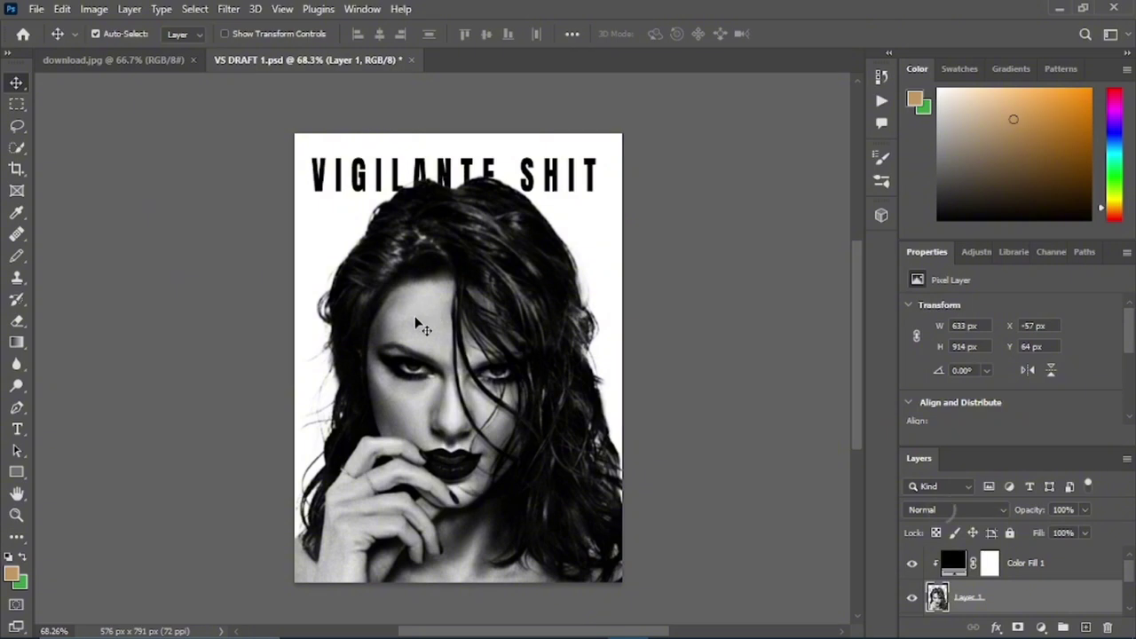
Nudge the title slightly upward and try a drop shadow on the portrait layer with 100% opacity, 7% spread and 70 px size
left_click_drag(336, 171, 344, 173)
double_click(1065, 568)
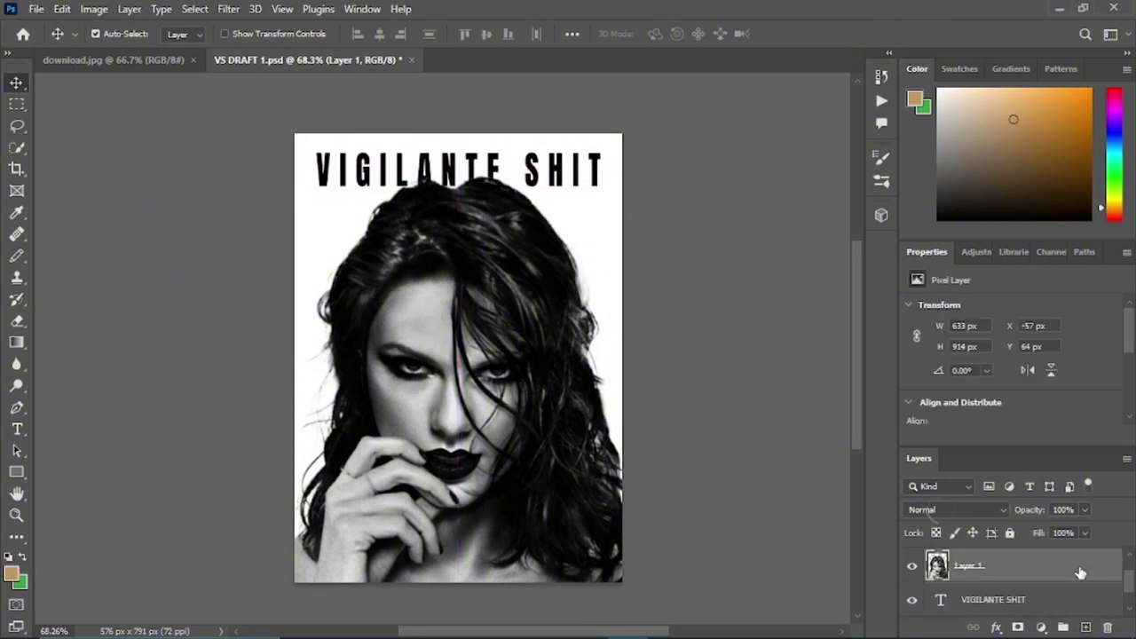
left_click(689, 367)
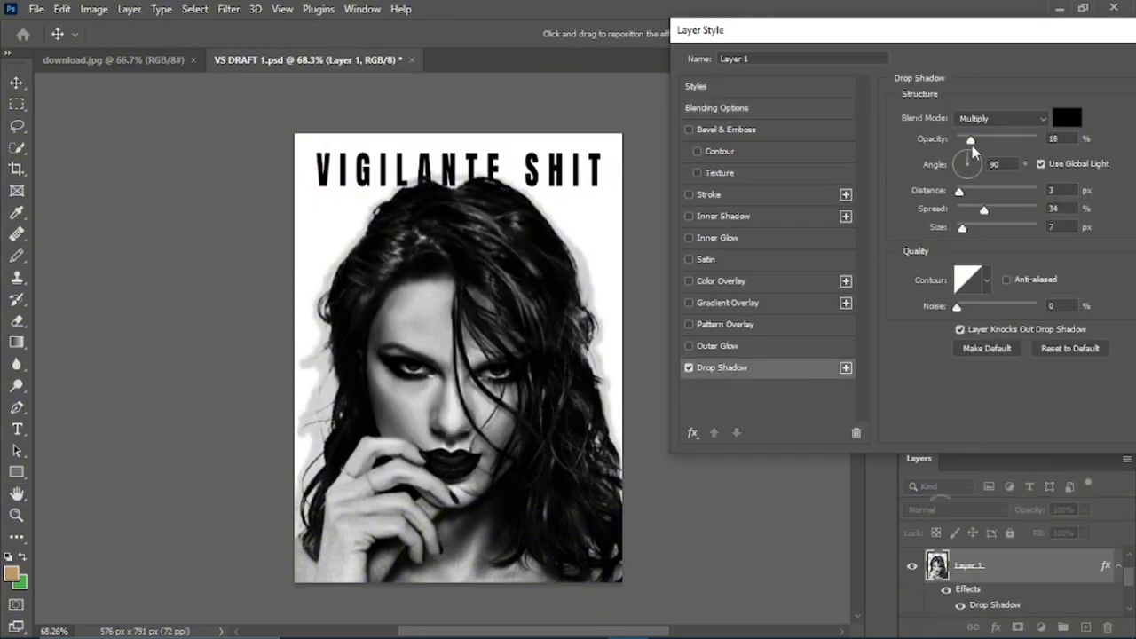
left_click_drag(964, 213, 966, 216)
mouse_move(964, 231)
left_mouse_down()
mouse_move(962, 214)
mouse_move(1111, 204)
mouse_move(963, 209)
left_mouse_up()
left_click_drag(971, 141, 1080, 140)
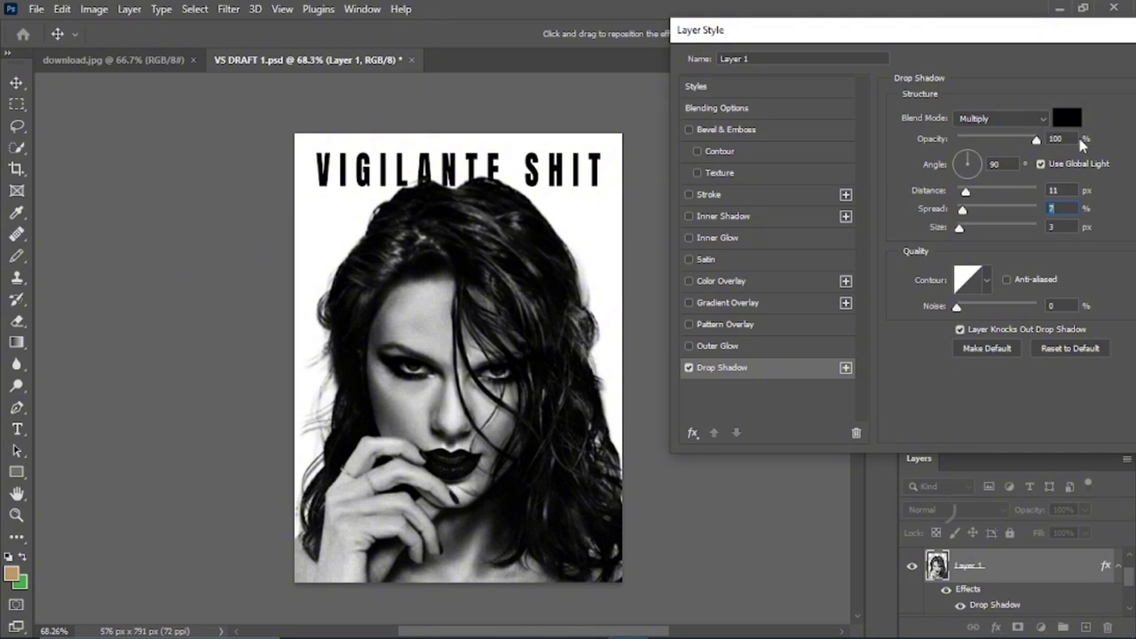
left_click_drag(969, 213, 963, 213)
left_click_drag(959, 230, 982, 227)
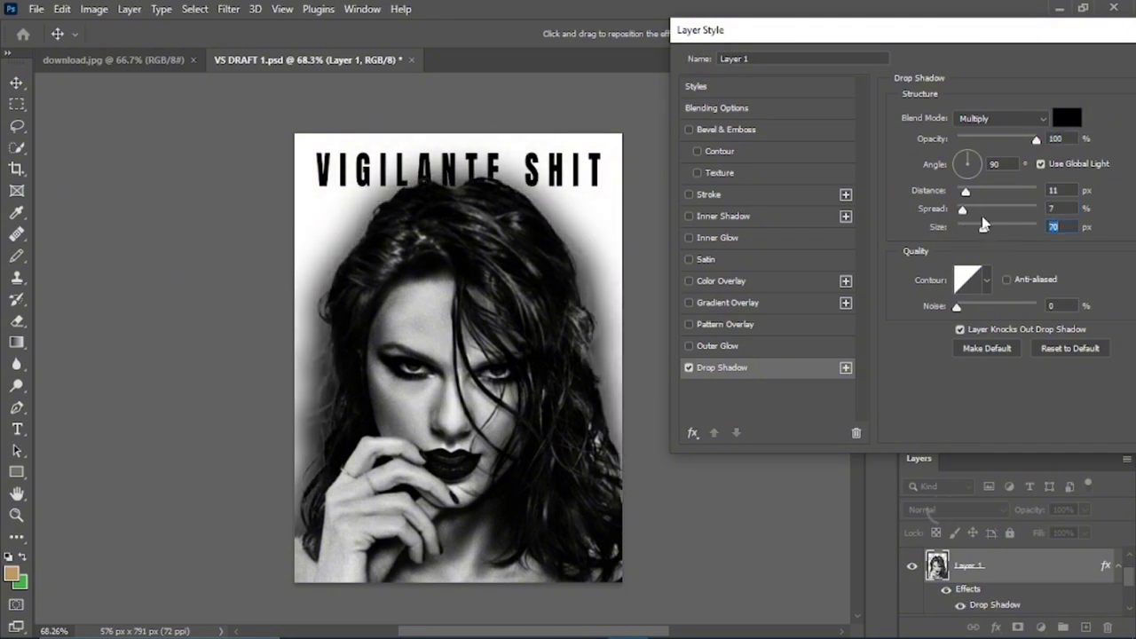
Rework the drop shadow's opacity and spread, switch it off, and try an Outer Glow on the portrait layer
mouse_move(1035, 141)
left_mouse_down()
mouse_move(987, 142)
mouse_move(1017, 143)
left_mouse_up()
left_click_drag(962, 209, 993, 209)
left_click_drag(1016, 140, 975, 145)
left_click(688, 367)
left_click(767, 345)
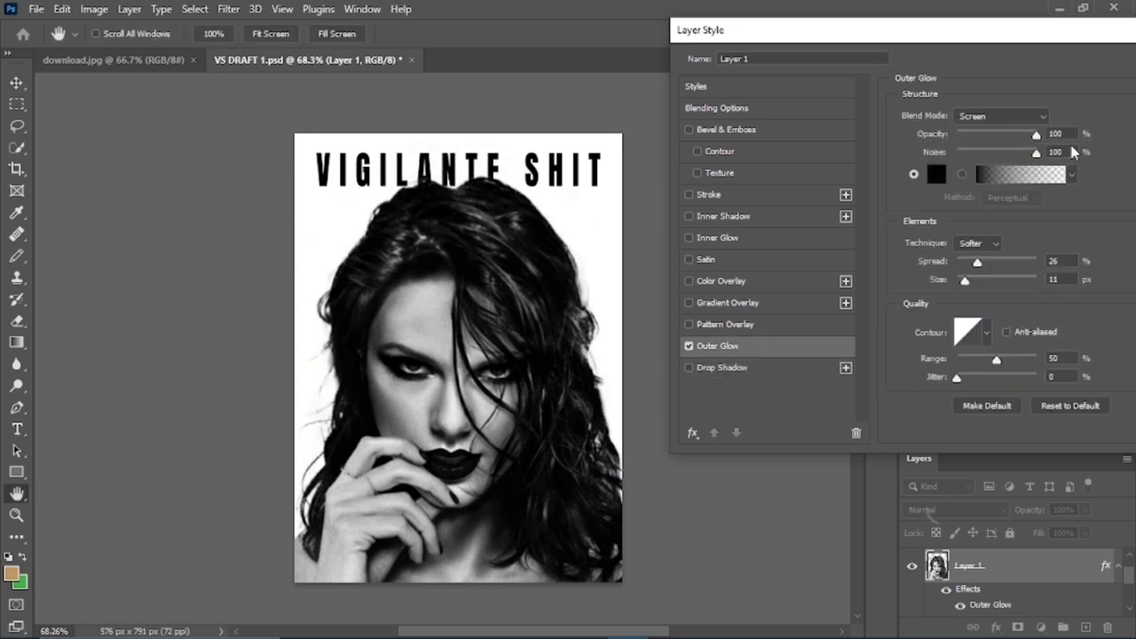
left_click(689, 346)
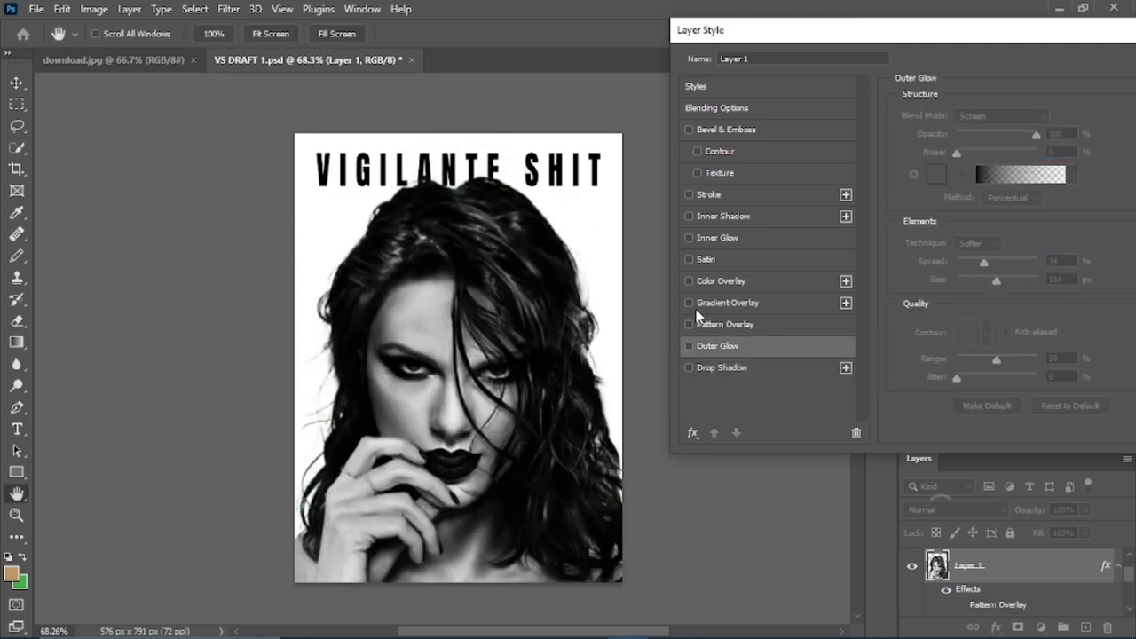
Try a Stroke with a different colour and Bevel & Emboss on the portrait layer, leaving no layer effects applied
left_click(690, 195)
left_click(771, 194)
left_click(936, 237)
mouse_move(710, 222)
left_mouse_down()
mouse_move(628, 203)
mouse_move(698, 340)
mouse_move(649, 195)
left_mouse_up()
left_click(1038, 218)
left_click(689, 130)
left_click(689, 129)
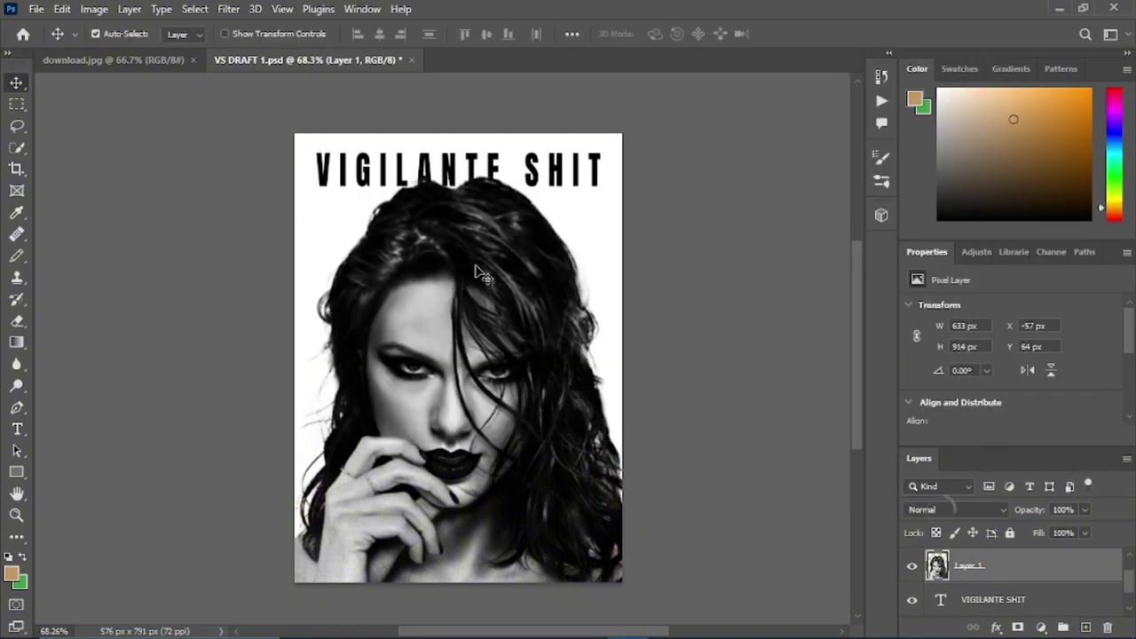
Bring the photo from download.jpg into the VS DRAFT 1 poster and place its layer above Color Fill 1
left_click(122, 61)
left_click_drag(485, 213, 460, 332)
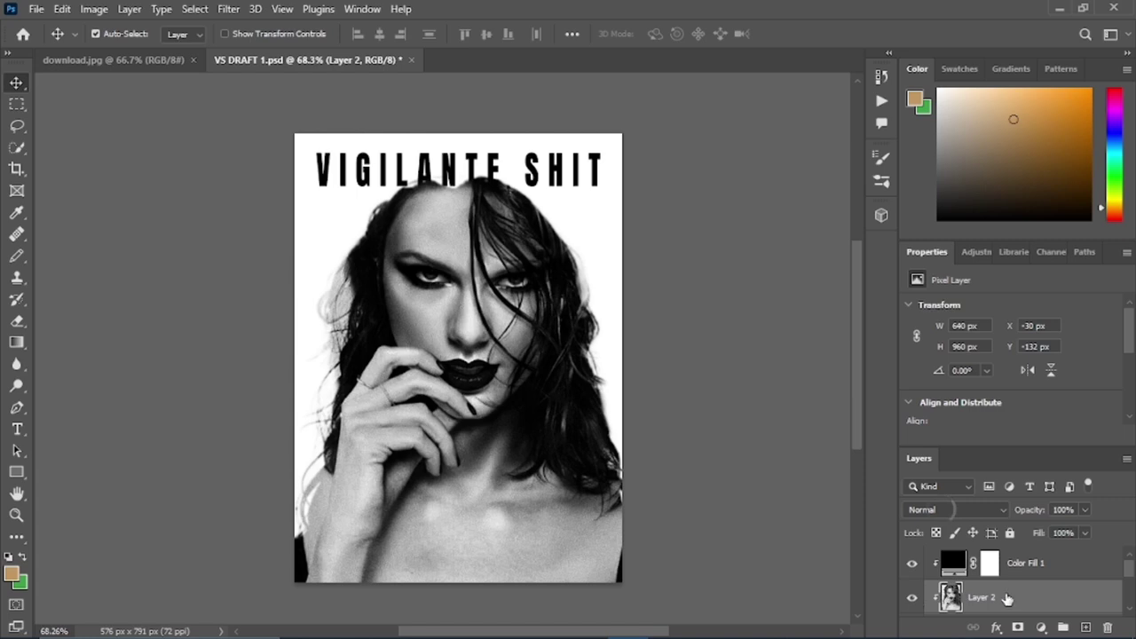
left_click(1012, 564)
left_click_drag(975, 599, 1004, 553)
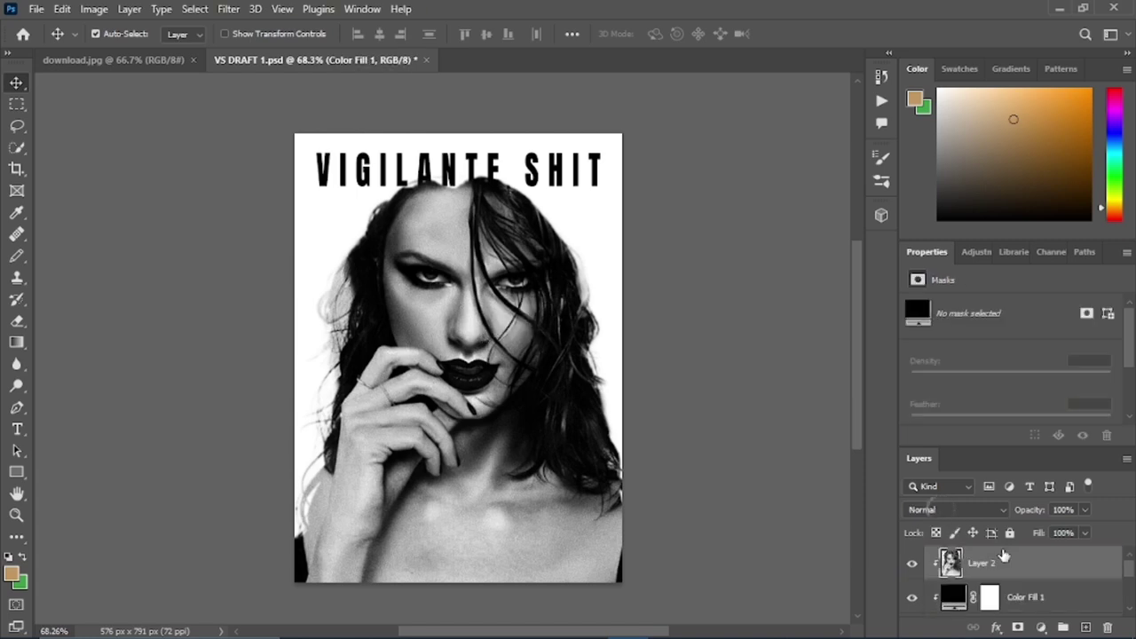
Release the new photo layer from its clipping mask and hide the old portrait layer, Layer 1
scroll(1012, 593, "down", 2)
left_click(911, 565)
scroll(932, 570, "up", 2)
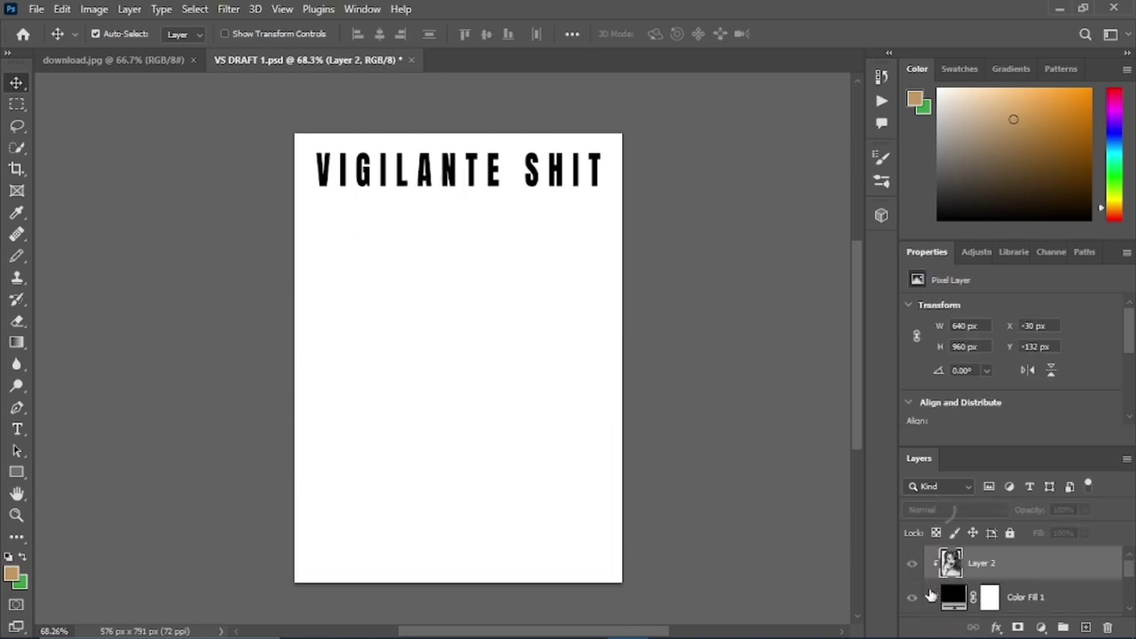
scroll(926, 596, "down", 1)
left_click(913, 567)
scroll(985, 568, "up", 1)
right_click(1031, 561)
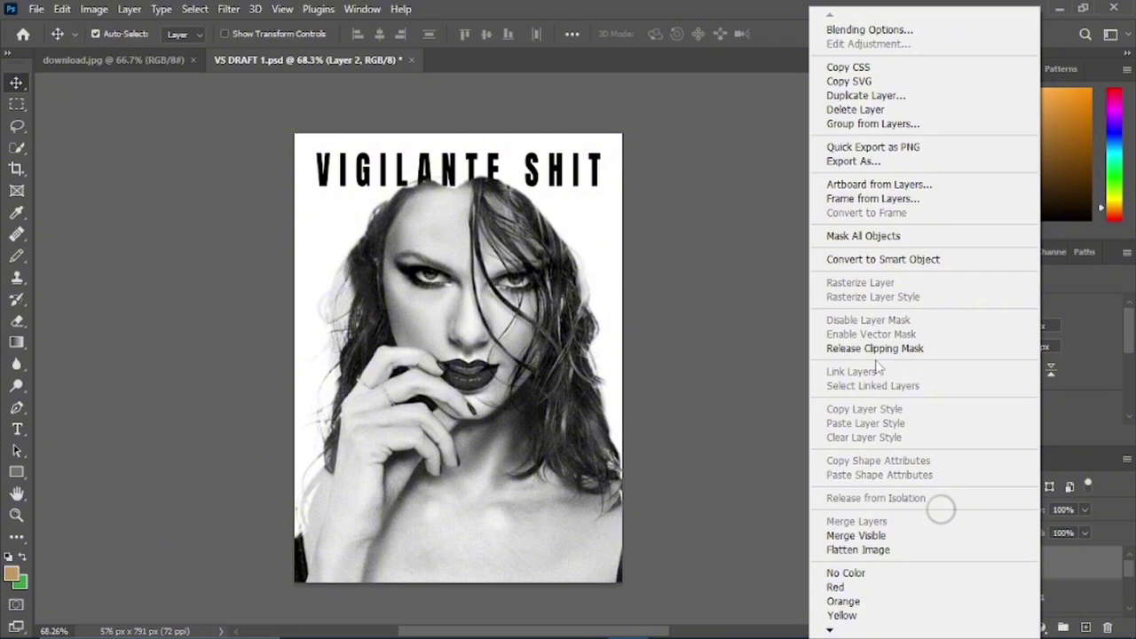
left_click(875, 349)
left_click_drag(504, 310, 571, 386)
scroll(980, 596, "down", 2)
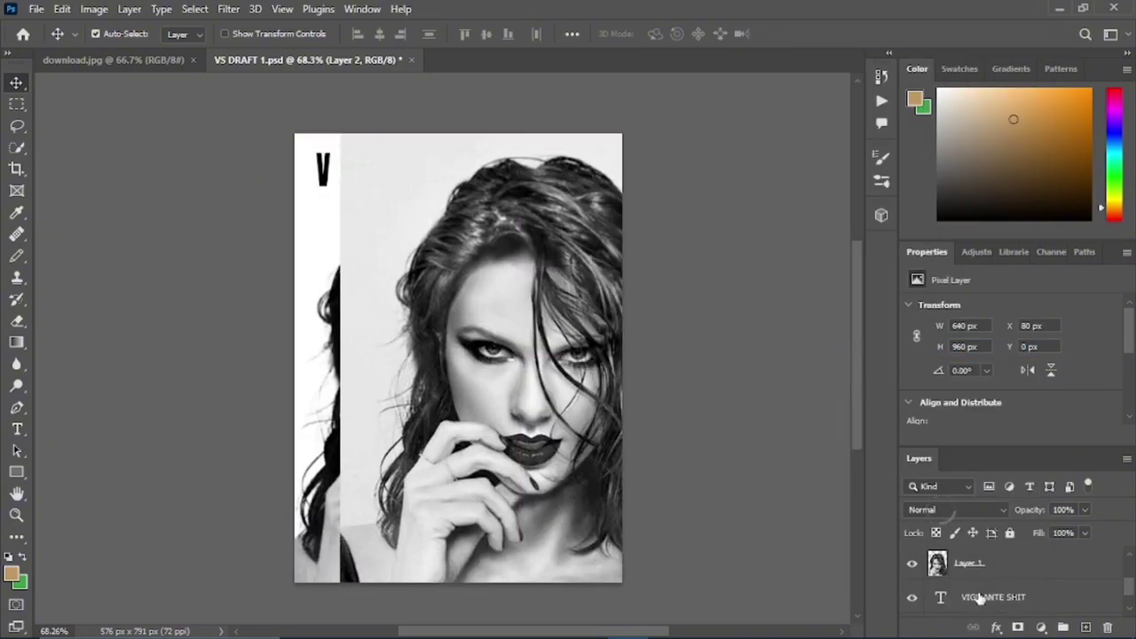
left_click(911, 566)
Scale the new photo to about 398 × 600 px and centre it below the title with white margins around it
left_click_drag(510, 409, 450, 409)
key("ctrl+t")
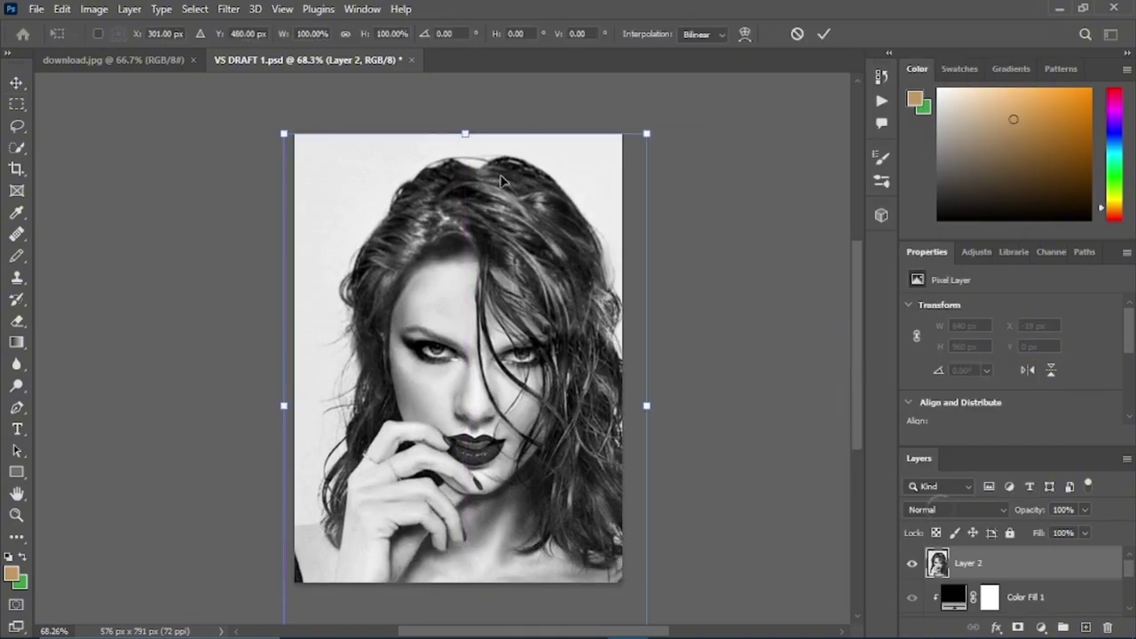
left_click_drag(470, 132, 469, 358)
left_click_drag(517, 466, 510, 307)
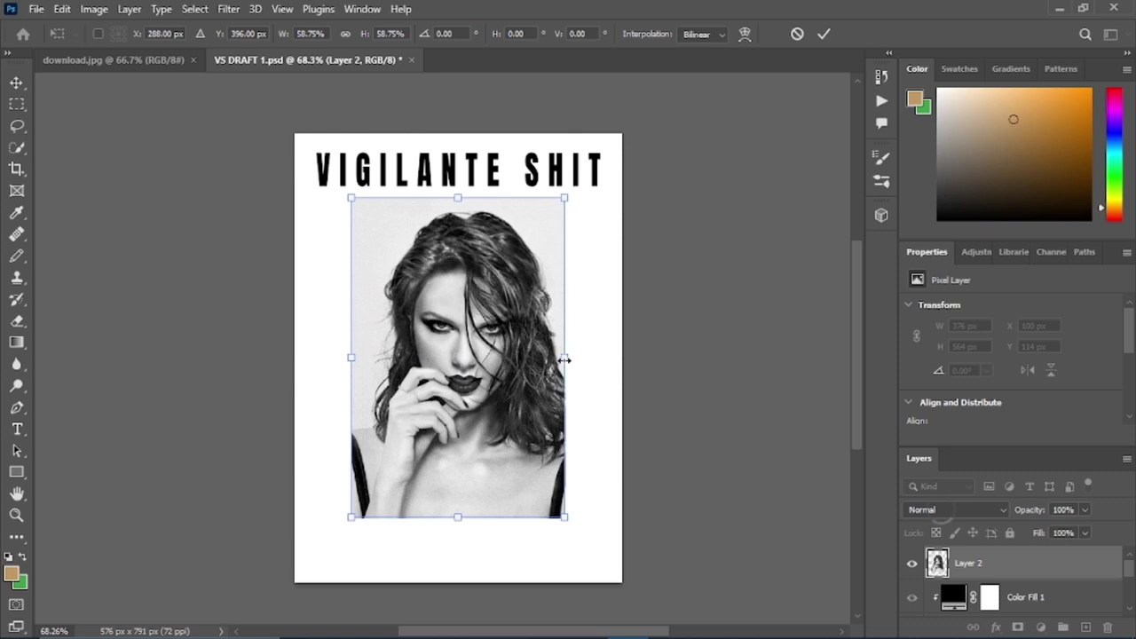
left_click_drag(565, 359, 587, 359)
left_click_drag(351, 359, 325, 364)
left_click_drag(458, 553, 460, 477)
left_click_drag(514, 334, 599, 357)
left_click_drag(340, 357, 374, 359)
left_click_drag(529, 360, 500, 374)
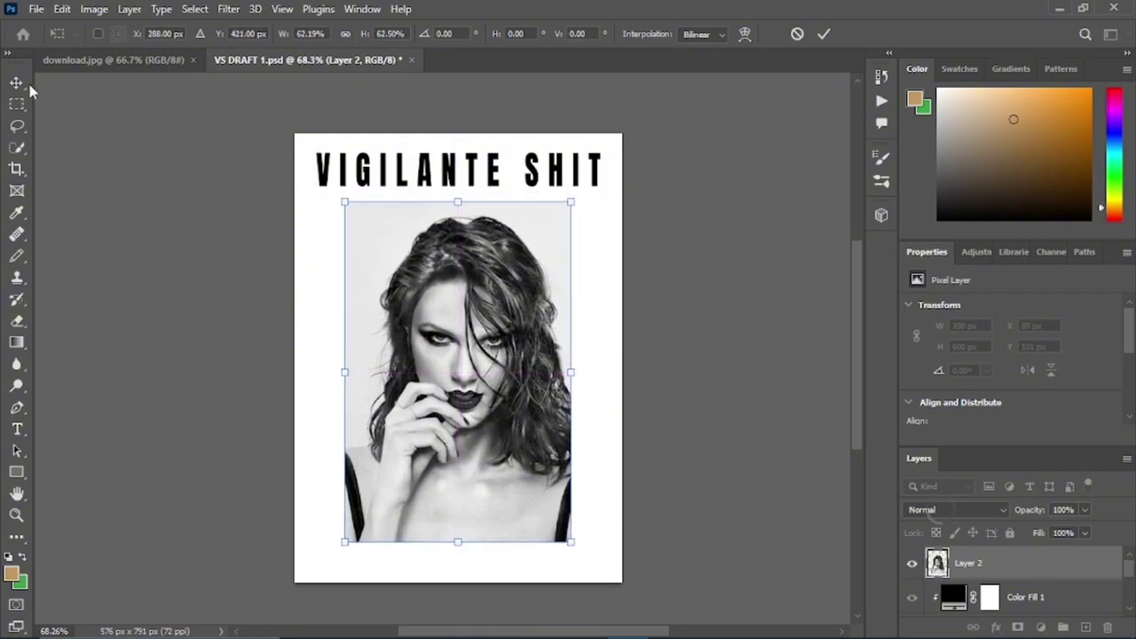
key("Return")
Scale the VIGILANTE SHIT title down to about 41.09 pt so it matches the width of the photo
left_click(484, 180)
key("ctrl+t")
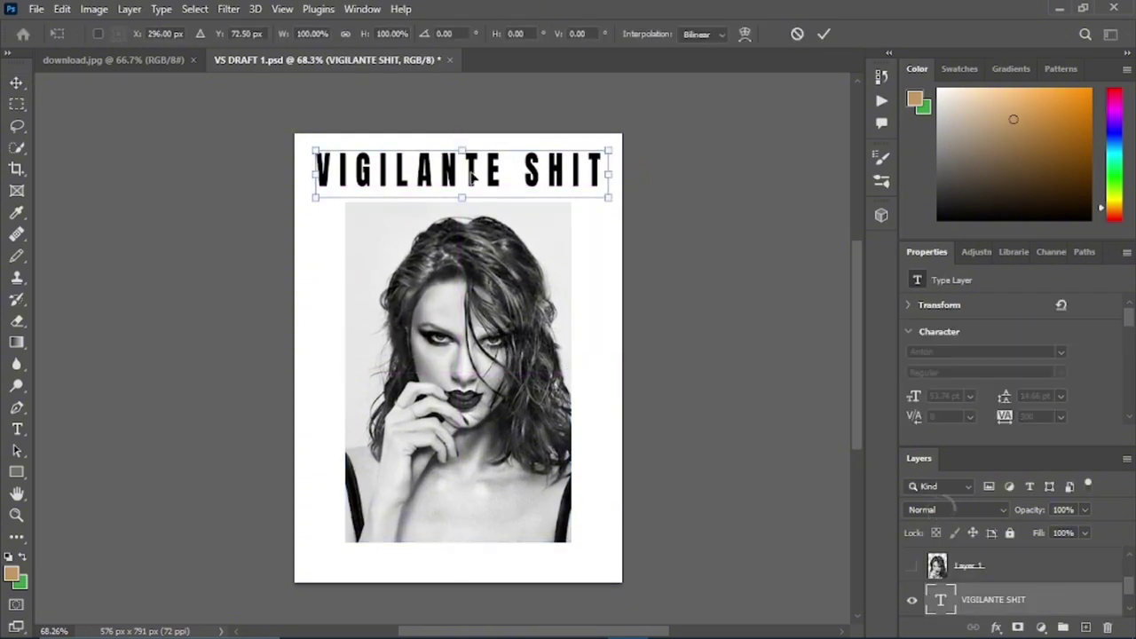
left_click_drag(609, 168, 586, 169)
left_click_drag(312, 173, 337, 176)
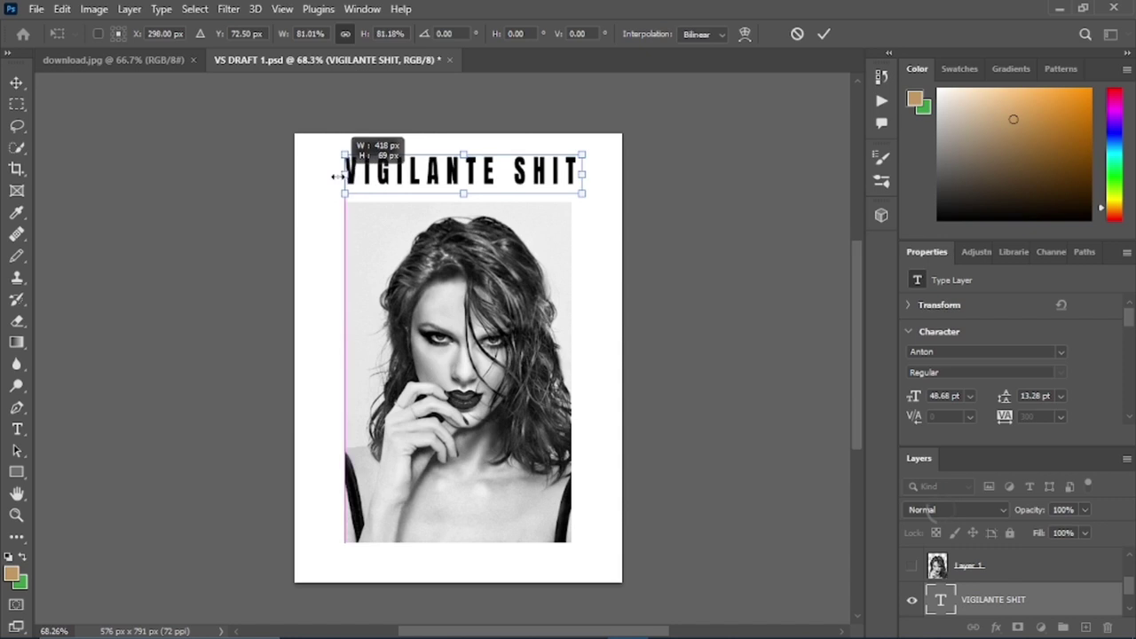
left_click_drag(573, 176, 566, 175)
key("Return")
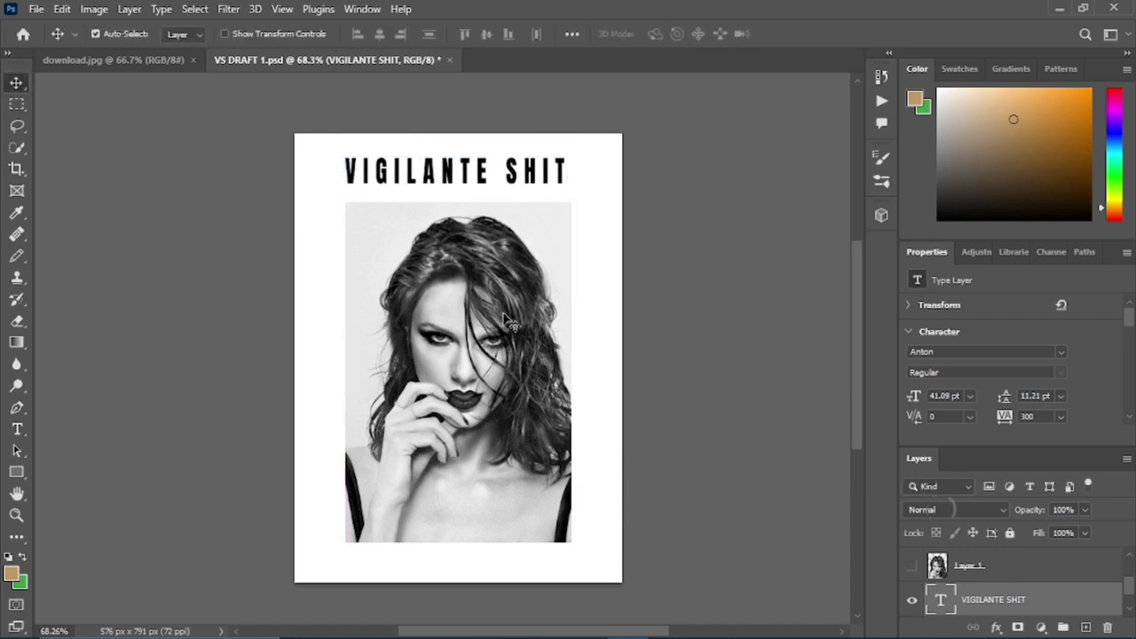
Look through the blend modes for the title and for the new photo layer, Layer 2
left_click(968, 511)
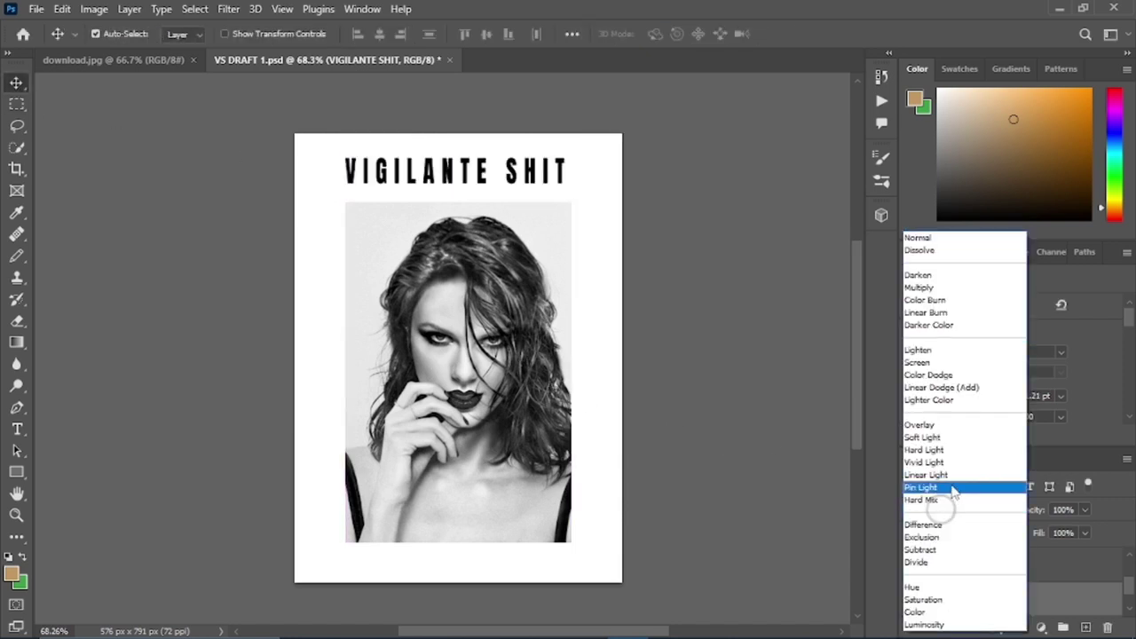
left_click(819, 492)
left_click(1032, 566)
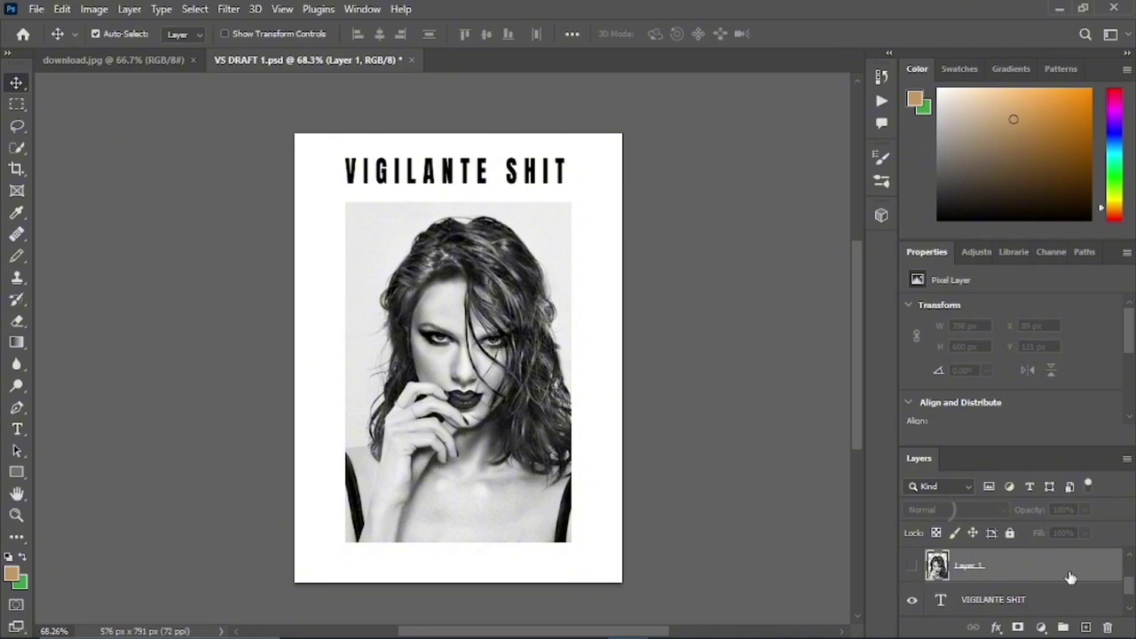
scroll(986, 557, "down", 1)
scroll(1003, 575, "up", 2)
left_click(1032, 569)
left_click(940, 509)
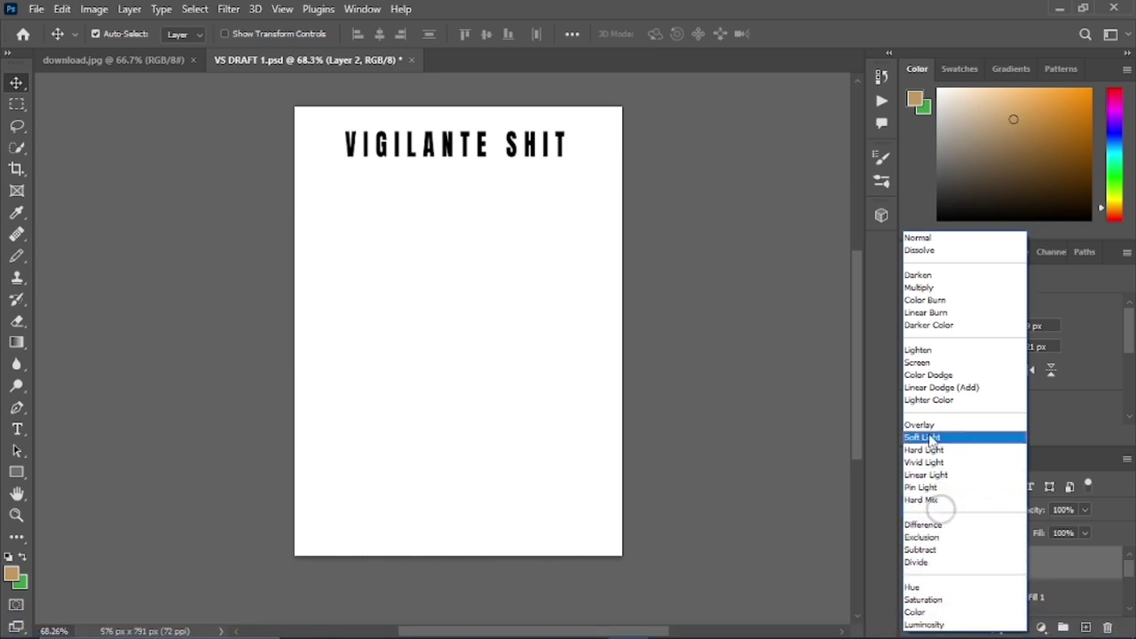
left_click(743, 326)
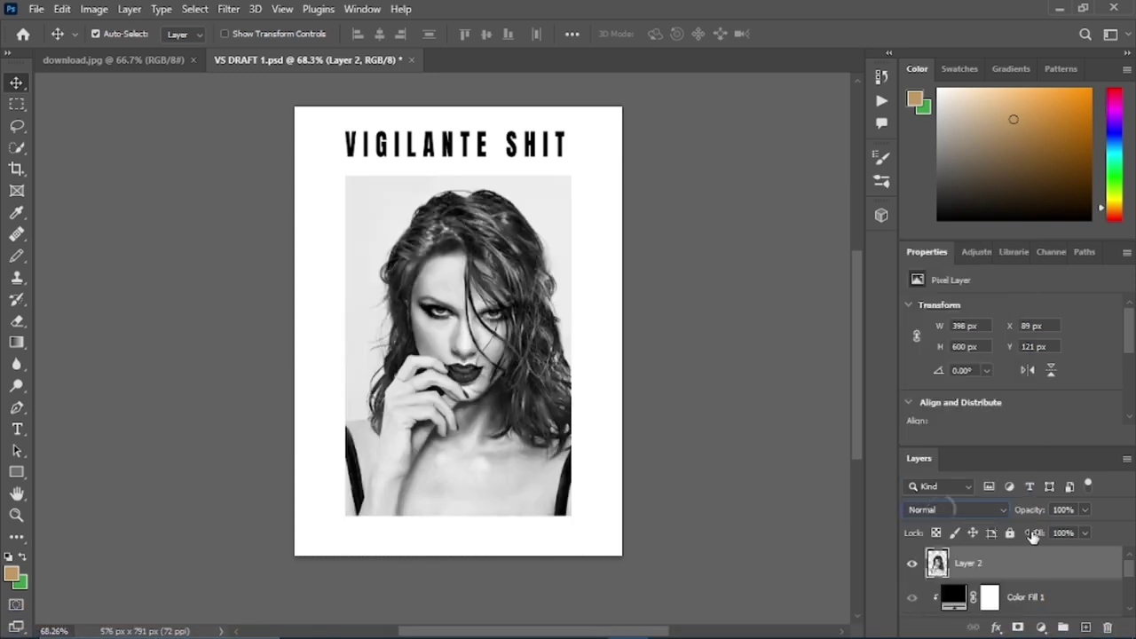
Add a black Solid Color fill layer above the new photo and clip it to the photo layer
left_click(1042, 628)
left_click(1031, 329)
left_click_drag(837, 348, 687, 391)
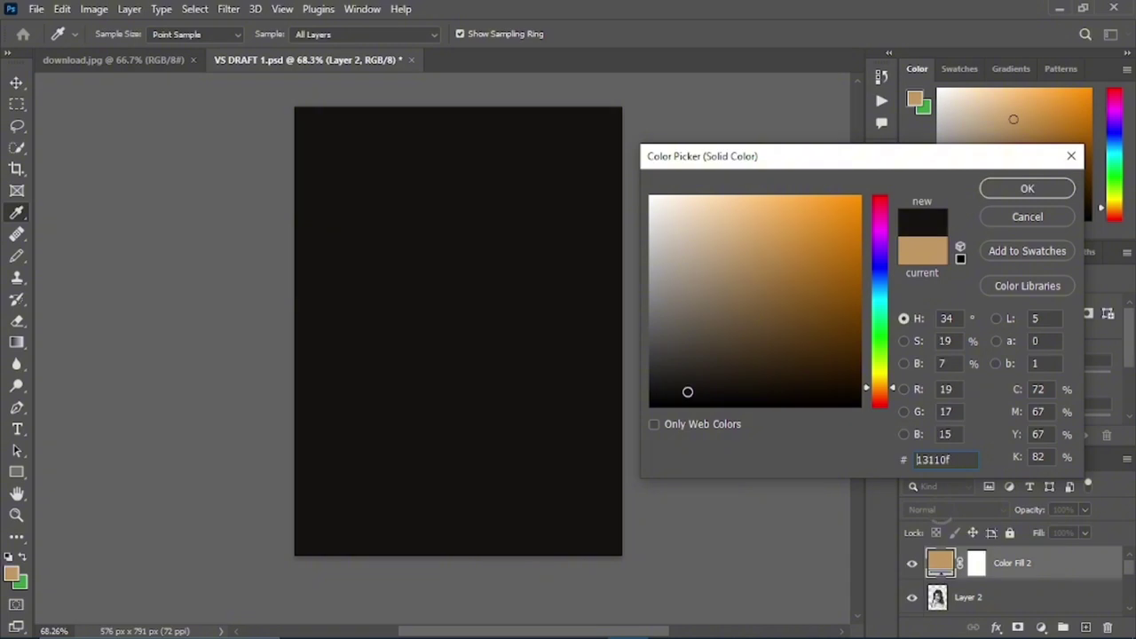
key("Return")
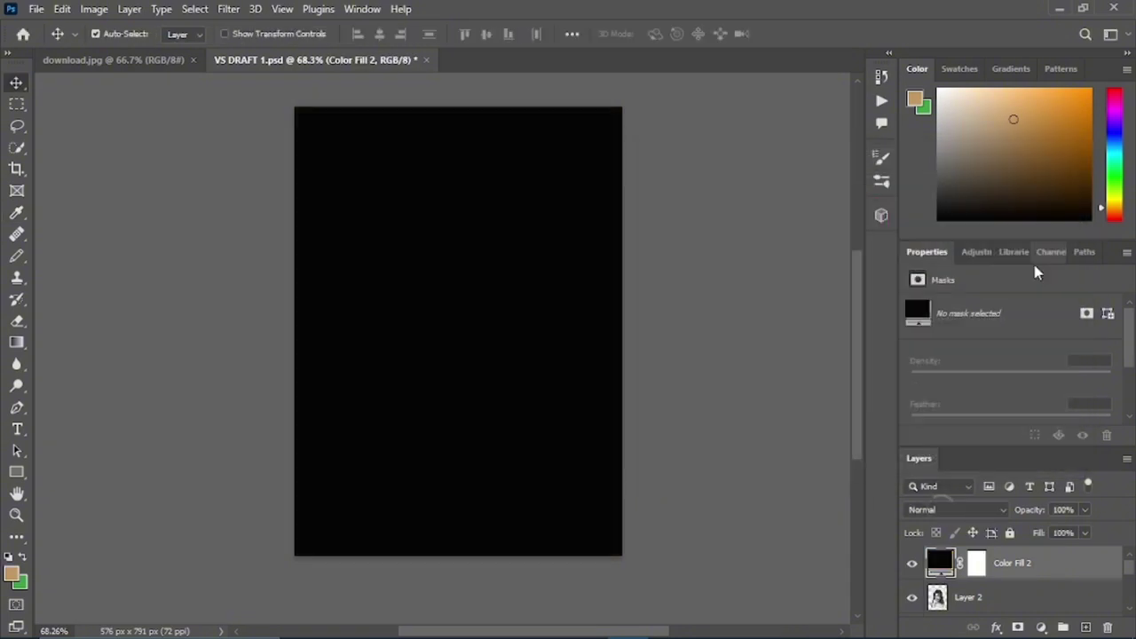
double_click(1056, 564)
left_click(886, 84)
right_click(1075, 564)
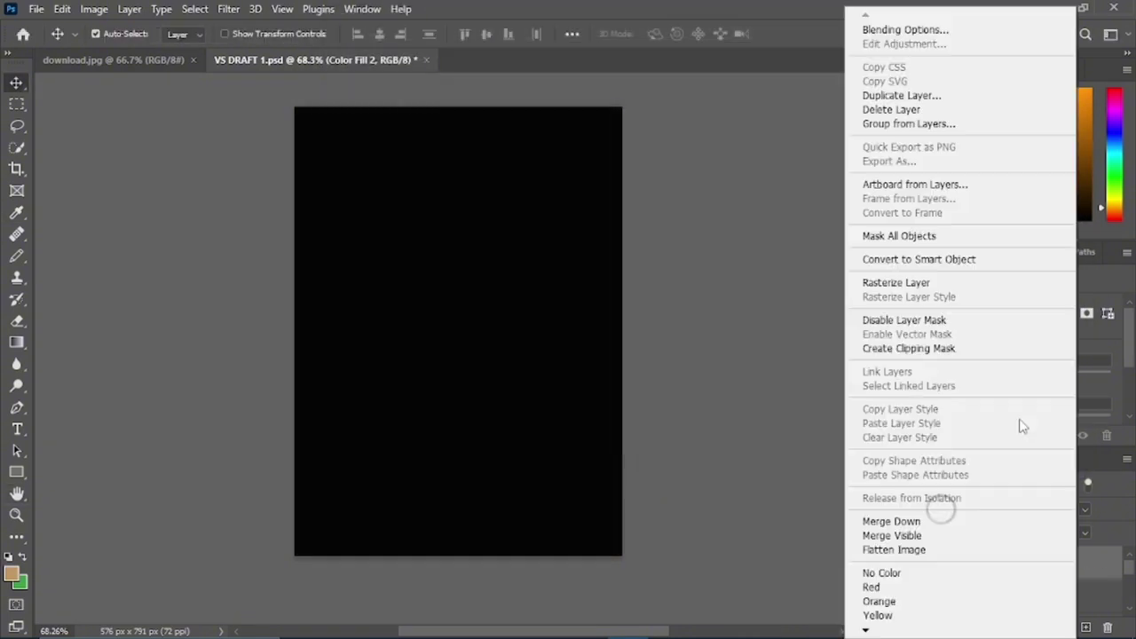
left_click(951, 351)
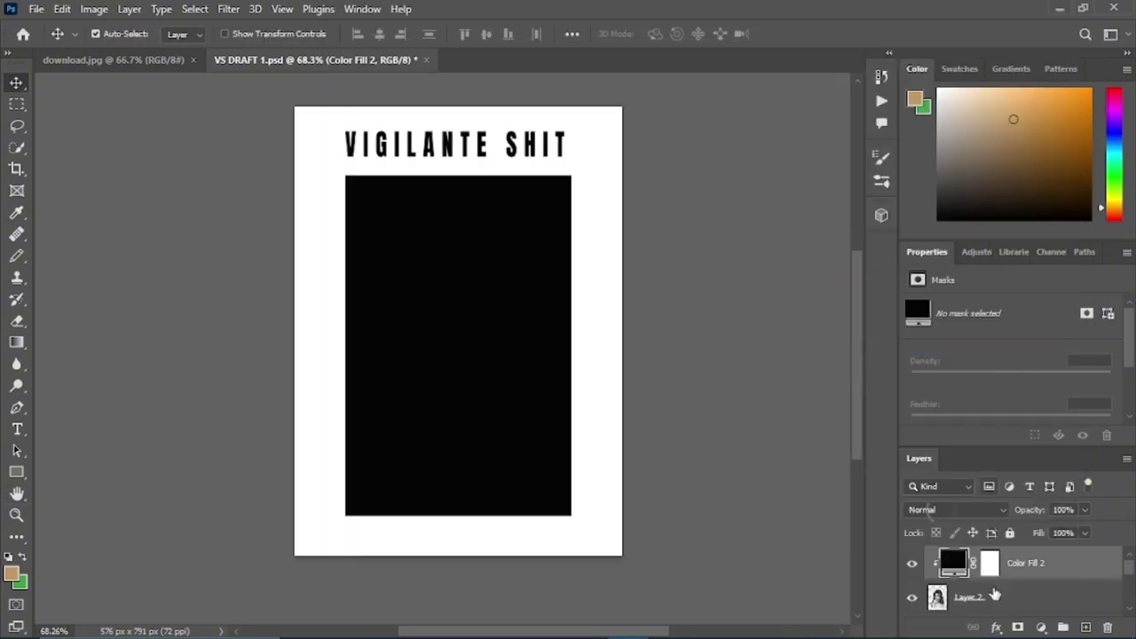
Blend the black fill into the photo by splitting the underlying layer's white Blend If slider to 93 / 255
double_click(1065, 562)
left_click_drag(674, 25, 1016, 98)
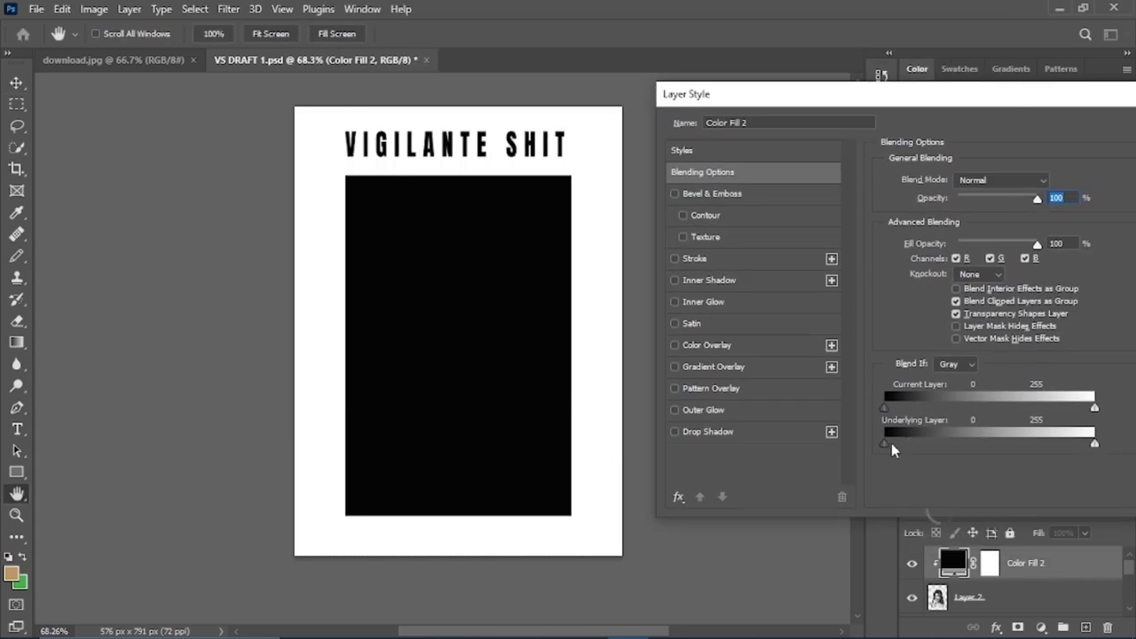
mouse_move(886, 444)
left_mouse_down()
mouse_move(978, 443)
mouse_move(886, 444)
left_mouse_up()
mouse_move(1093, 444)
left_mouse_down()
mouse_move(1019, 446)
mouse_move(922, 422)
mouse_move(951, 417)
left_mouse_up()
left_click_drag(769, 94, 479, 96)
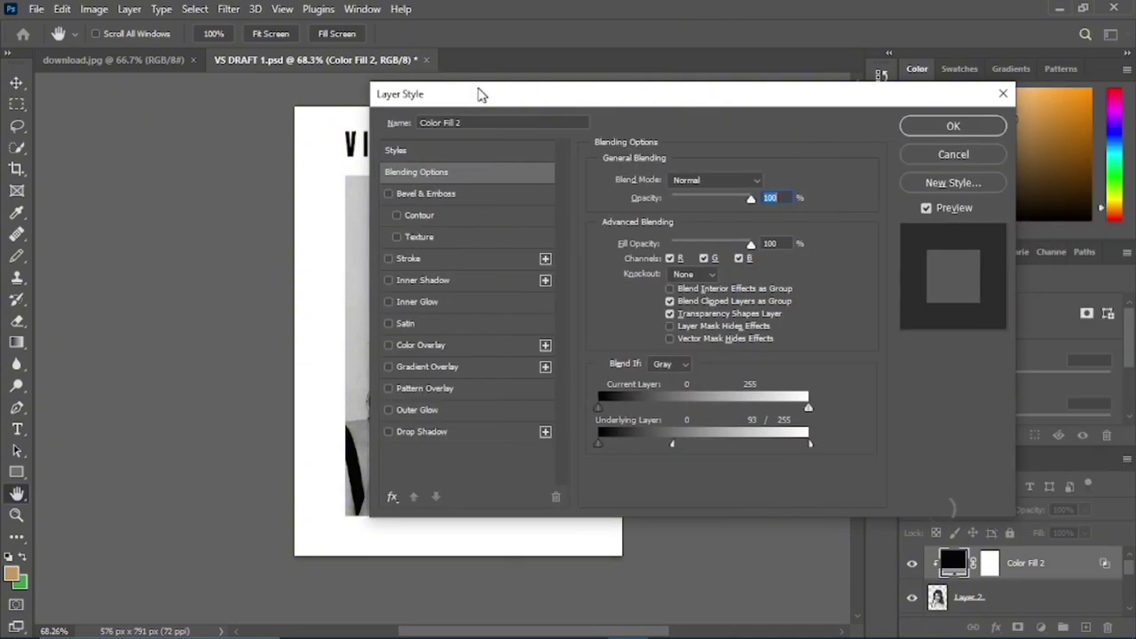
key("Return")
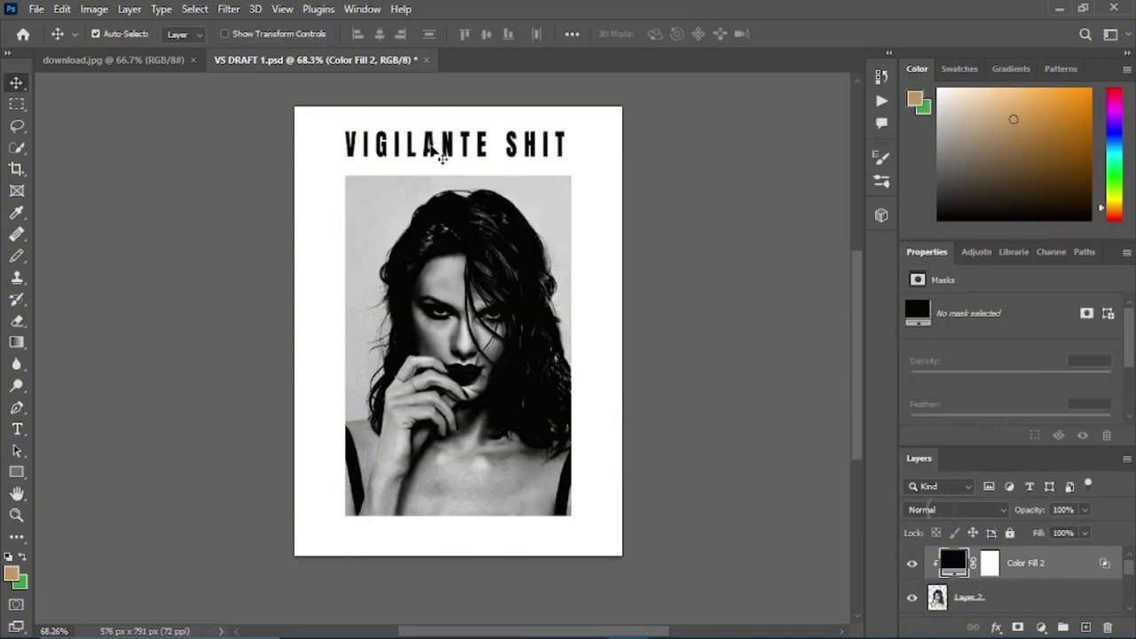
Scale the title up to about 42.36 pt and move it down slightly closer to the photo
key("ctrl+t")
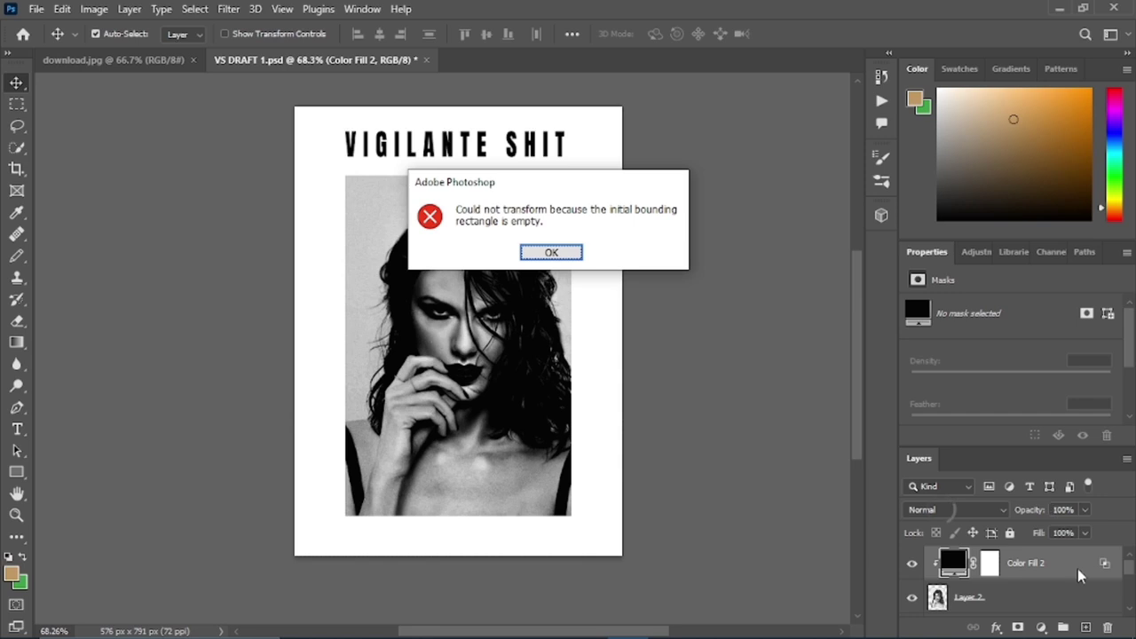
left_click(551, 254)
scroll(1053, 575, "down", 4)
left_click(1062, 570)
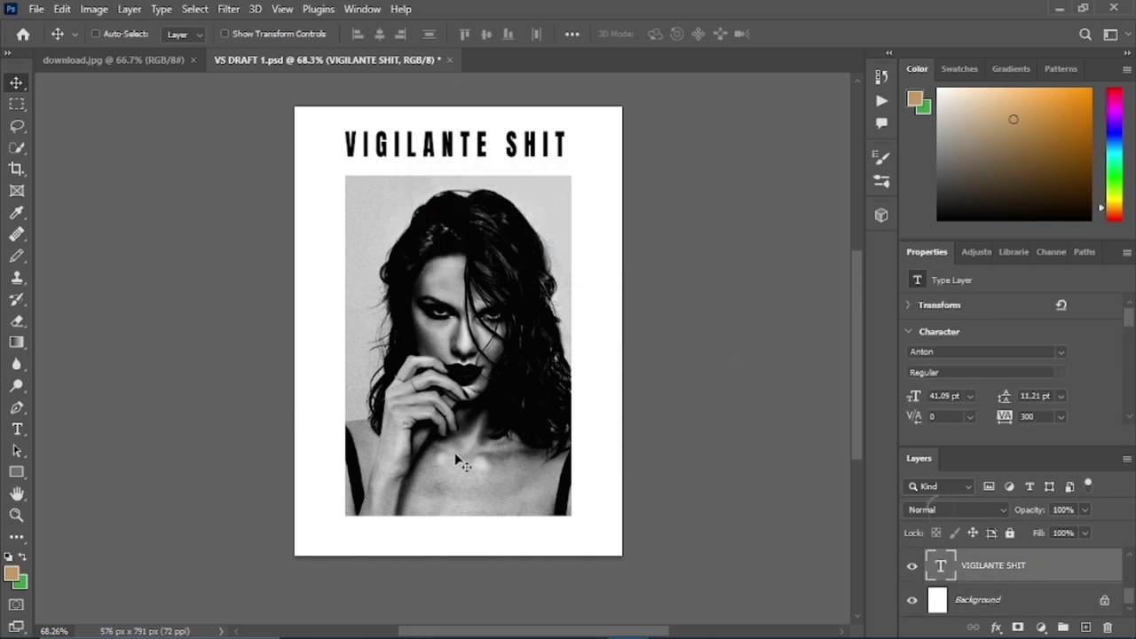
key("ctrl+t")
left_click_drag(571, 146, 578, 146)
key("Return")
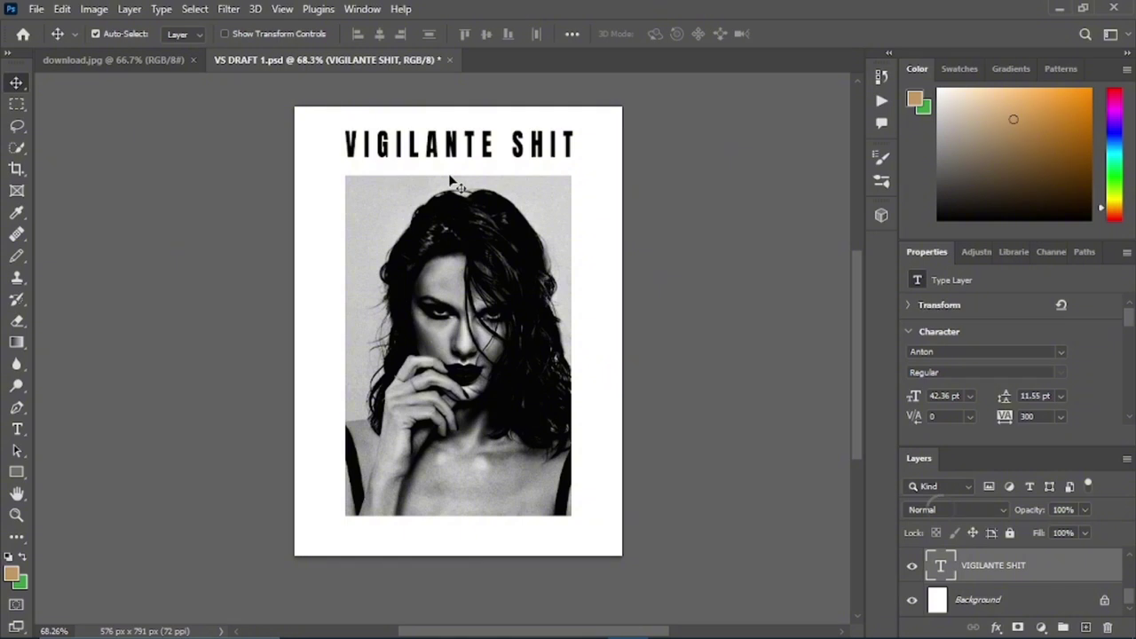
left_click_drag(486, 146, 486, 158)
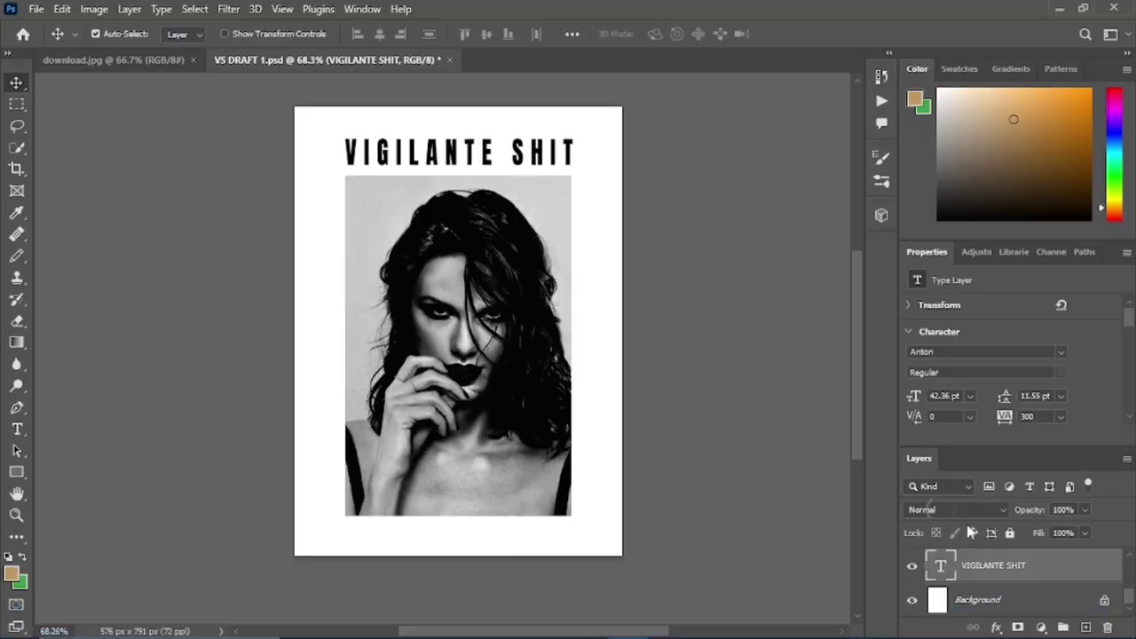
Hide the framed photo, Layer 2, and show the large cut-out portrait, Layer 1, again
scroll(963, 598, "up", 3)
left_click(912, 564)
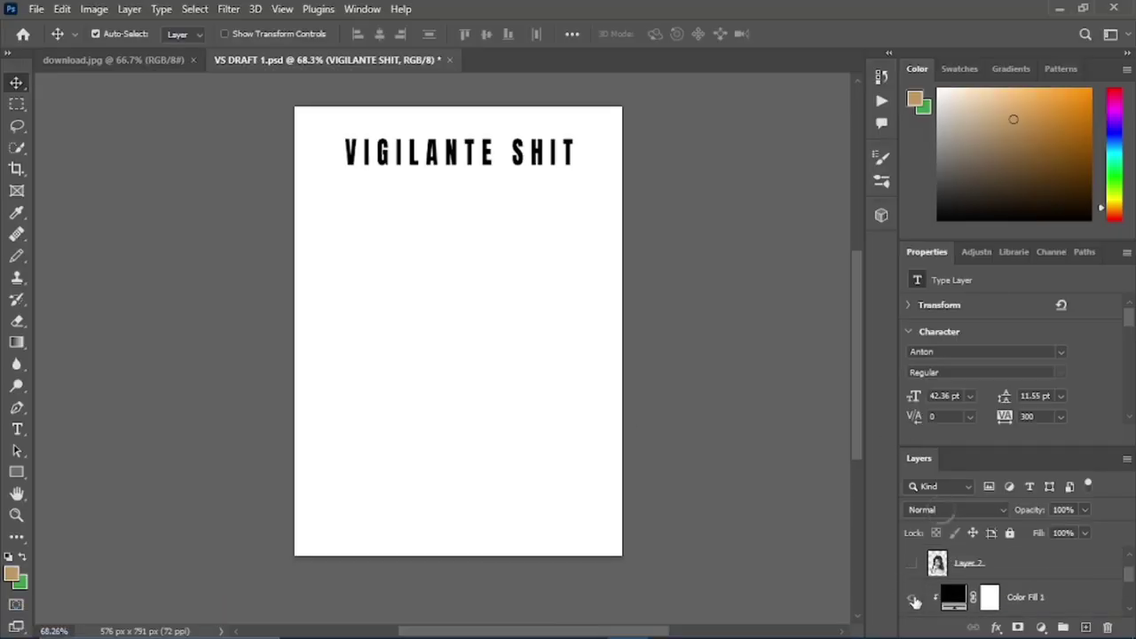
scroll(913, 601, "down", 2)
left_click(911, 564)
Scale the cut-out portrait, Layer 1, down to about 437 × 629 px below the title and hide its black fill, Color Fill 1
key("ctrl+t")
key("Escape")
left_click(474, 272)
left_click(972, 598)
key("ctrl+t")
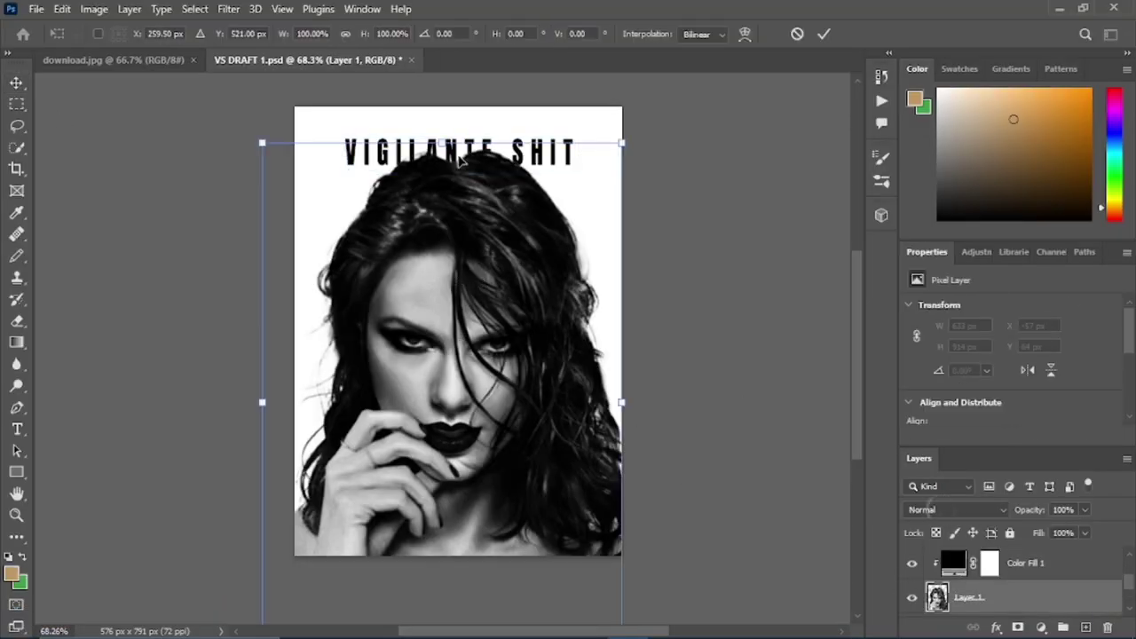
left_click_drag(442, 142, 442, 304)
left_click_drag(454, 427, 466, 284)
left_click(545, 626)
left_click(628, 626)
key("Return")
left_click(912, 563)
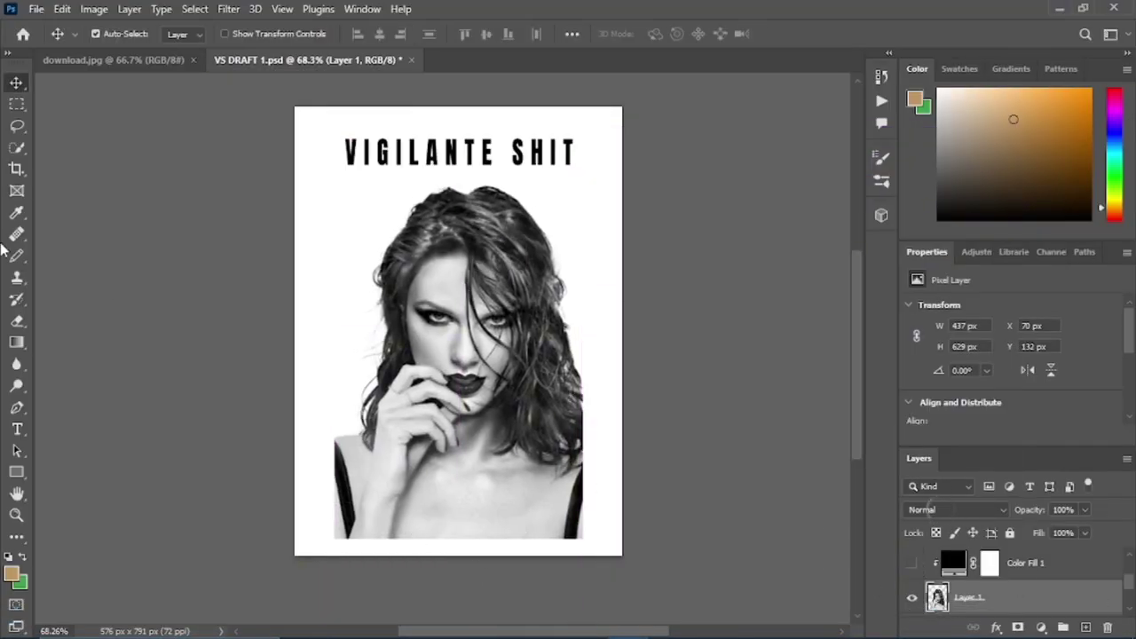
Set the Eraser to a 39 px Hard Round brush at 100% hardness
left_click(17, 321)
left_click_drag(576, 534, 610, 535)
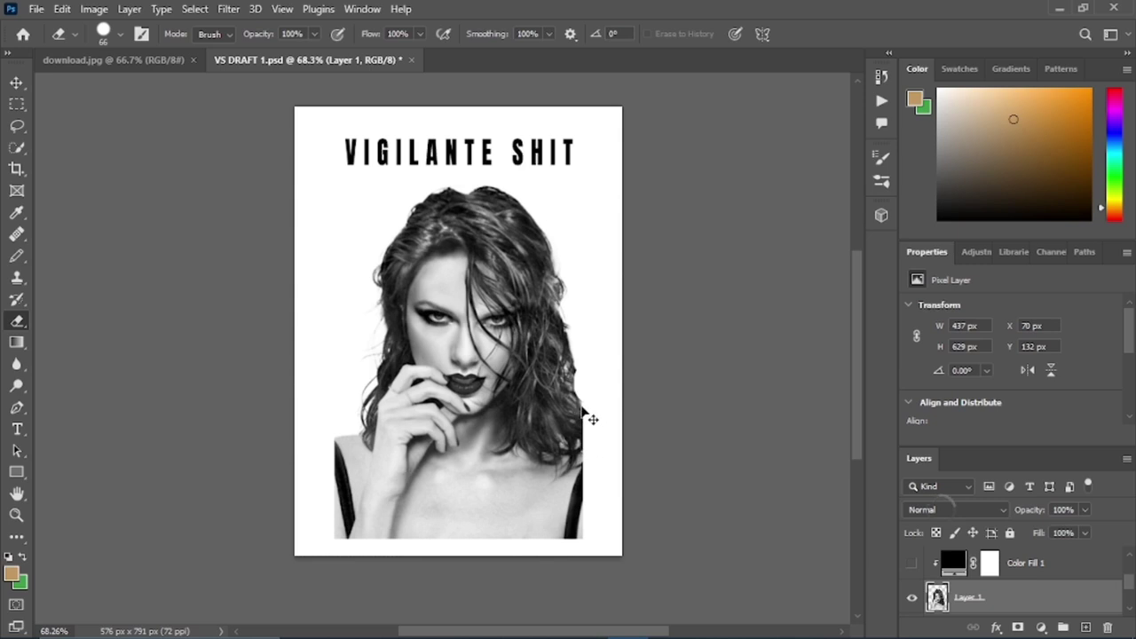
left_click(120, 35)
left_click_drag(119, 87, 112, 87)
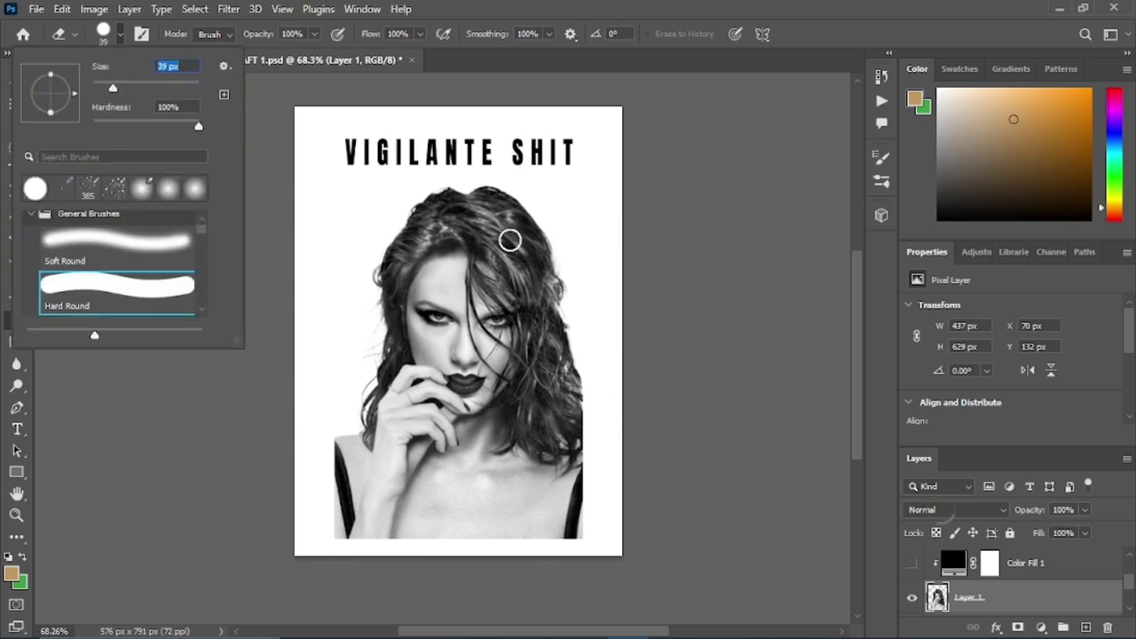
left_click(591, 387)
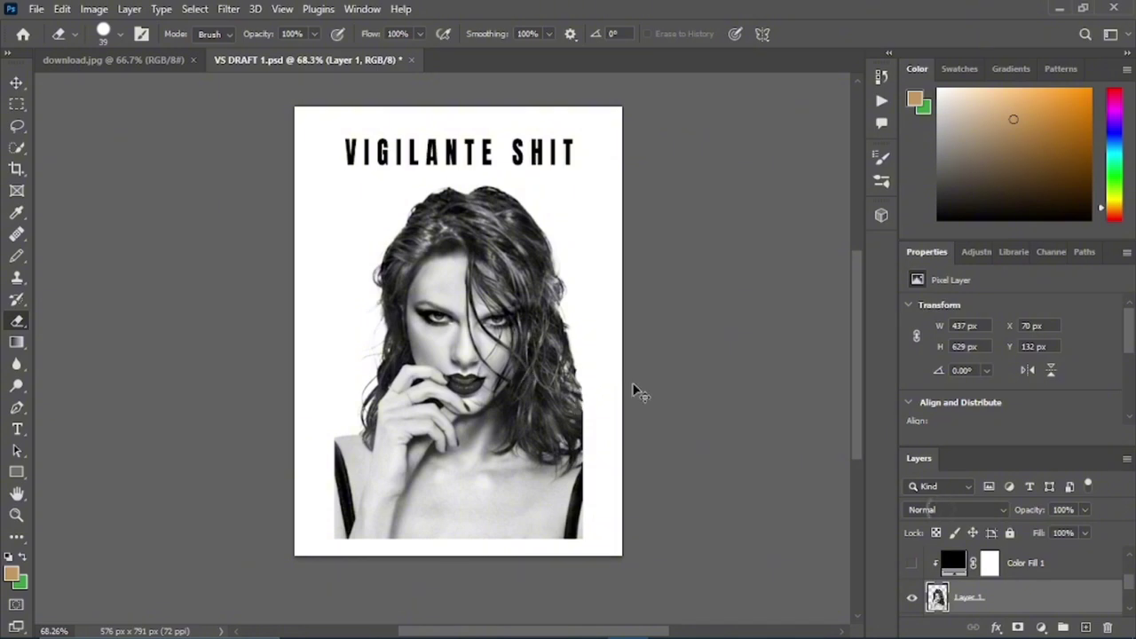
Try erasing the hard cropped edge beside the hair and shoulder strap on the portrait's right side
scroll(608, 388, "up", 4)
scroll(613, 480, "down", 3)
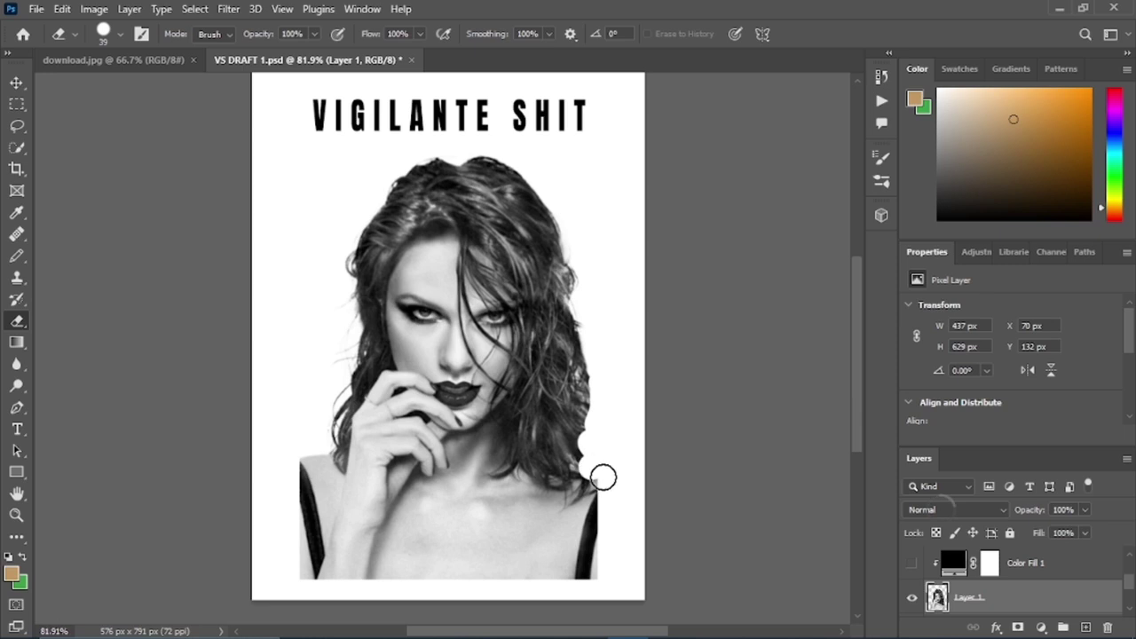
left_click_drag(603, 478, 586, 591)
key("ctrl+z")
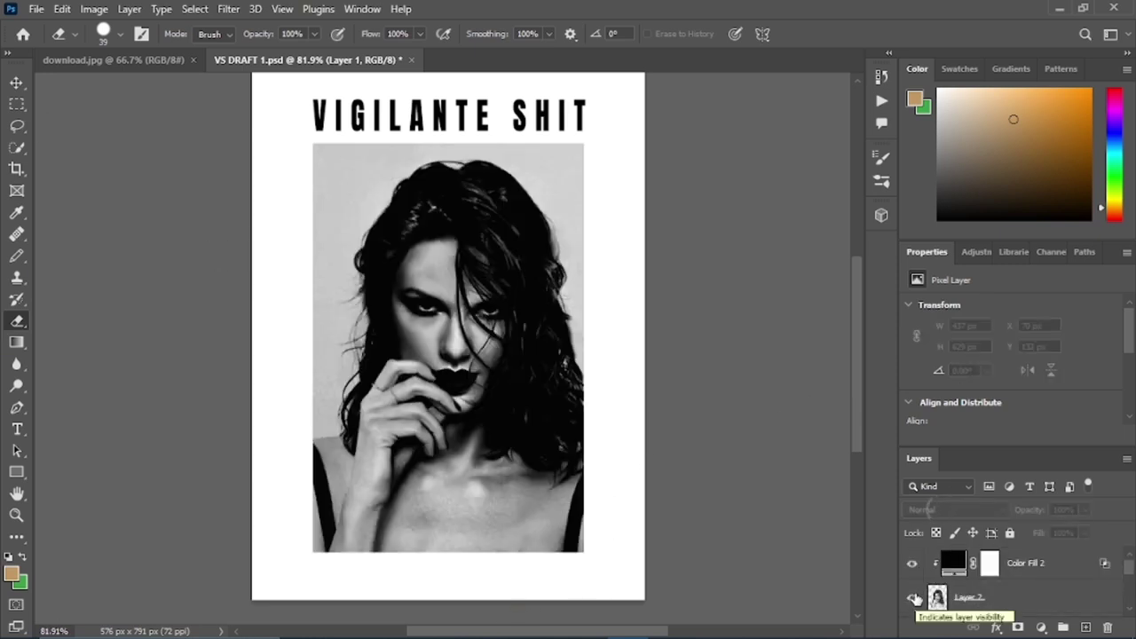
Compare the framed photo, Layer 2, with the cut-out portrait, Layer 1, by switching their visibility, leaving the cut-out shown
left_click(915, 600)
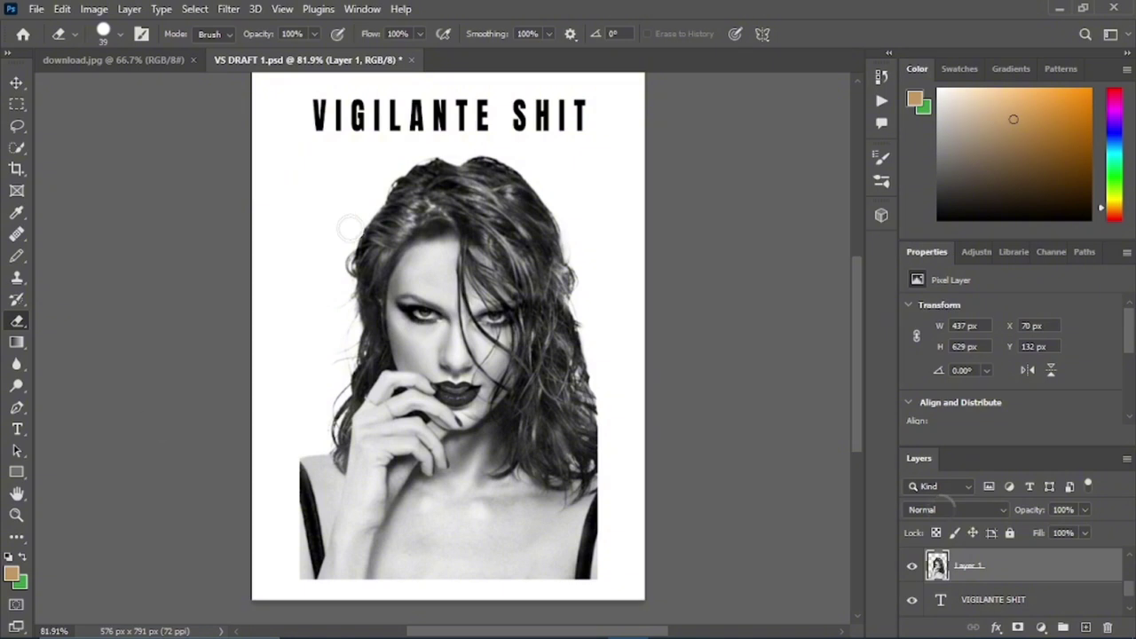
left_click(912, 569)
scroll(912, 575, "up", 2)
left_click(913, 566)
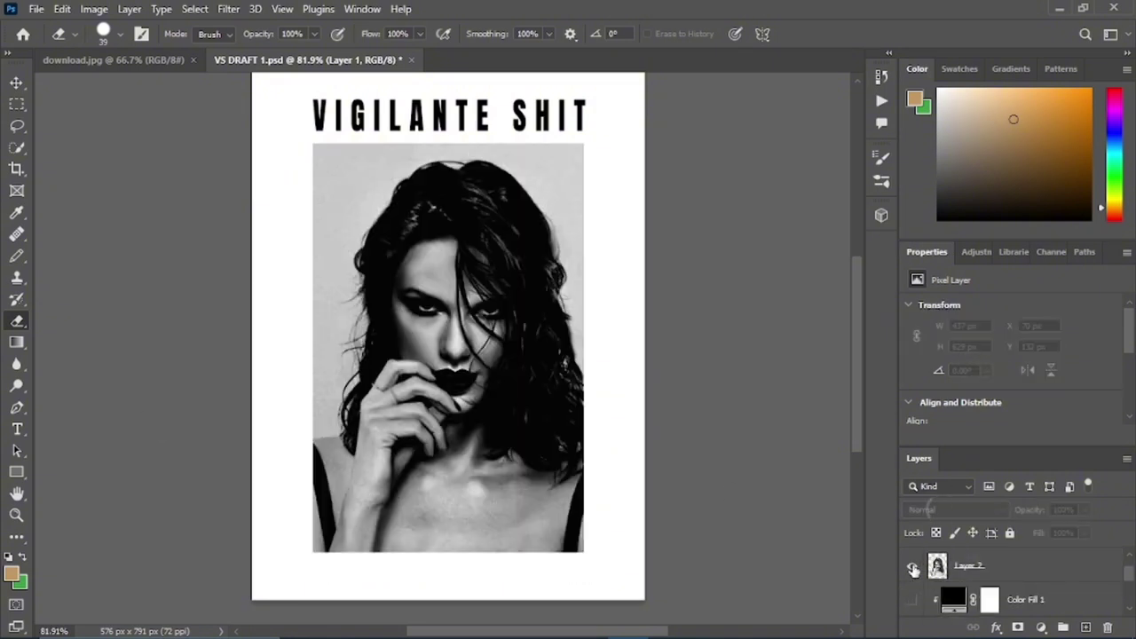
left_click(912, 570)
scroll(914, 586, "down", 2)
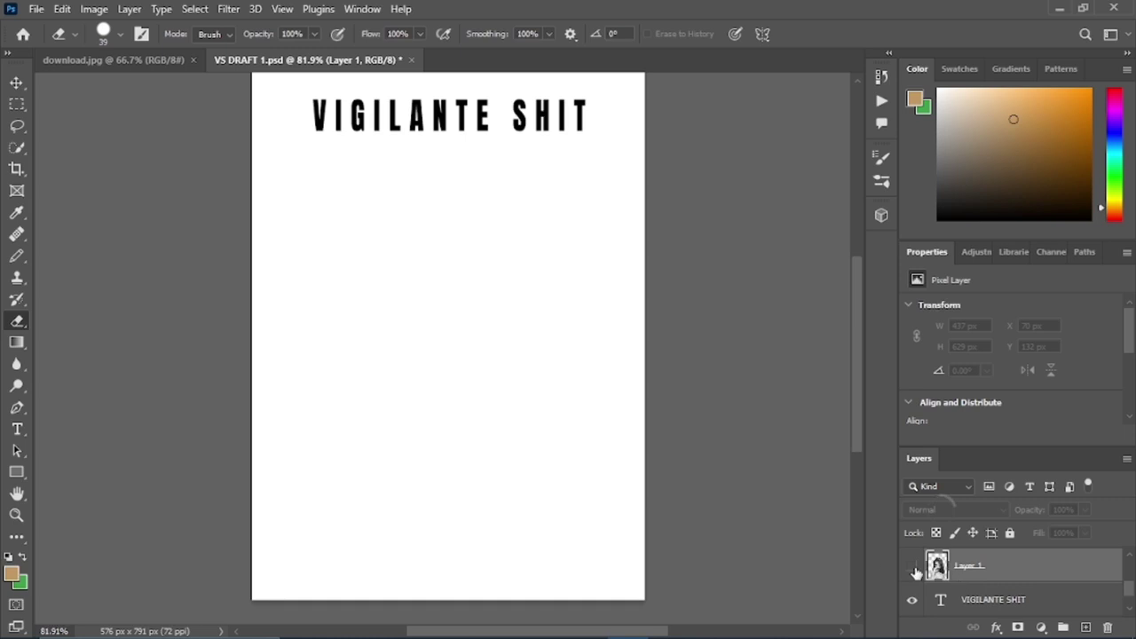
left_click(912, 566)
Try enlarging the cut-out portrait to the full canvas width, about 578 × 831 px, and lowering the title against the hair
left_click(16, 83)
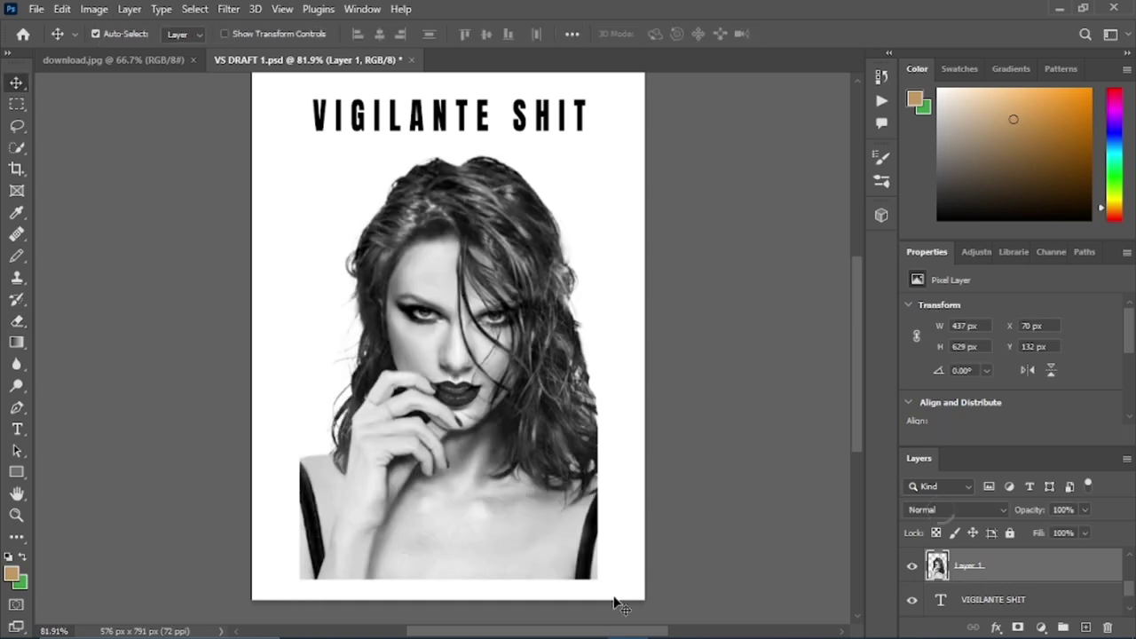
key("ctrl+t")
left_click_drag(599, 366, 645, 367)
left_click_drag(298, 367, 252, 366)
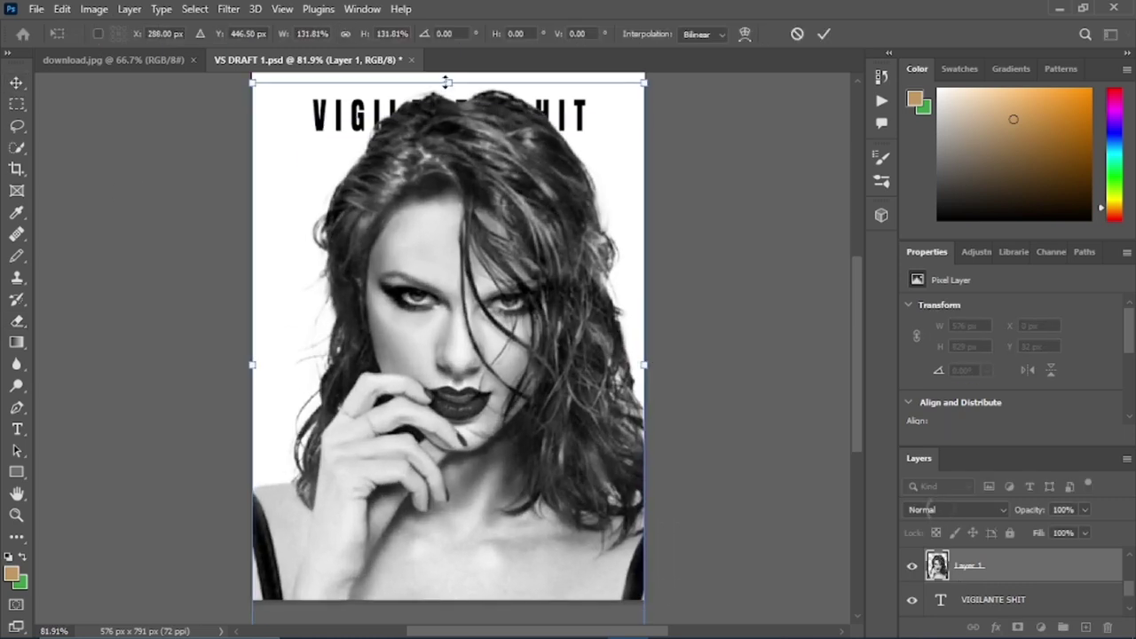
left_click_drag(445, 82, 462, 80)
left_click_drag(488, 244, 488, 297)
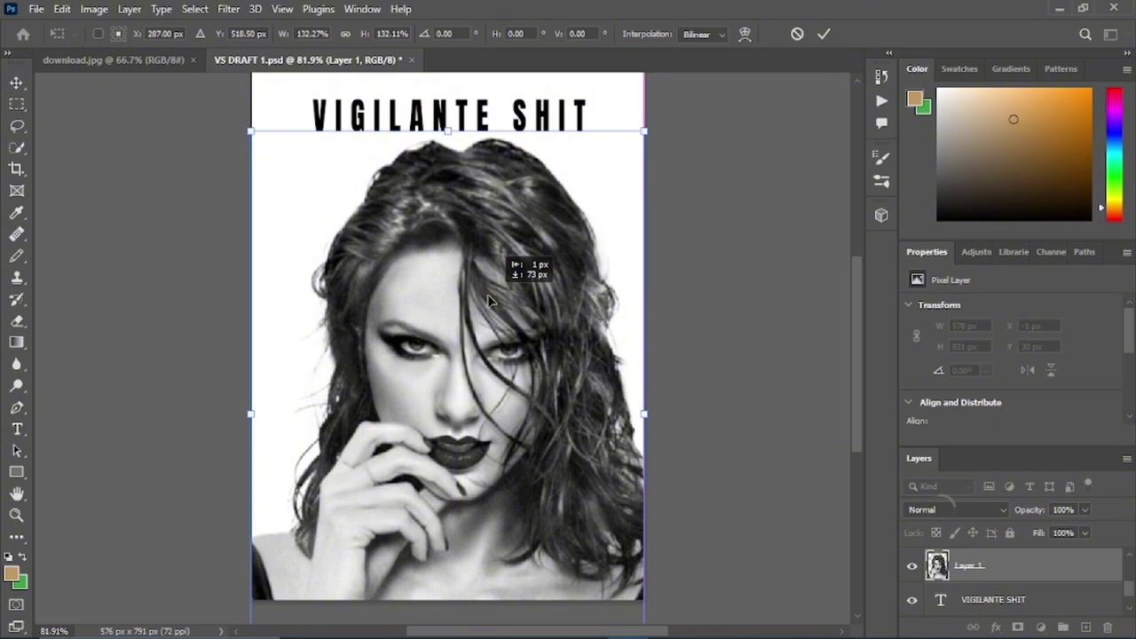
key("Return")
left_click(464, 148)
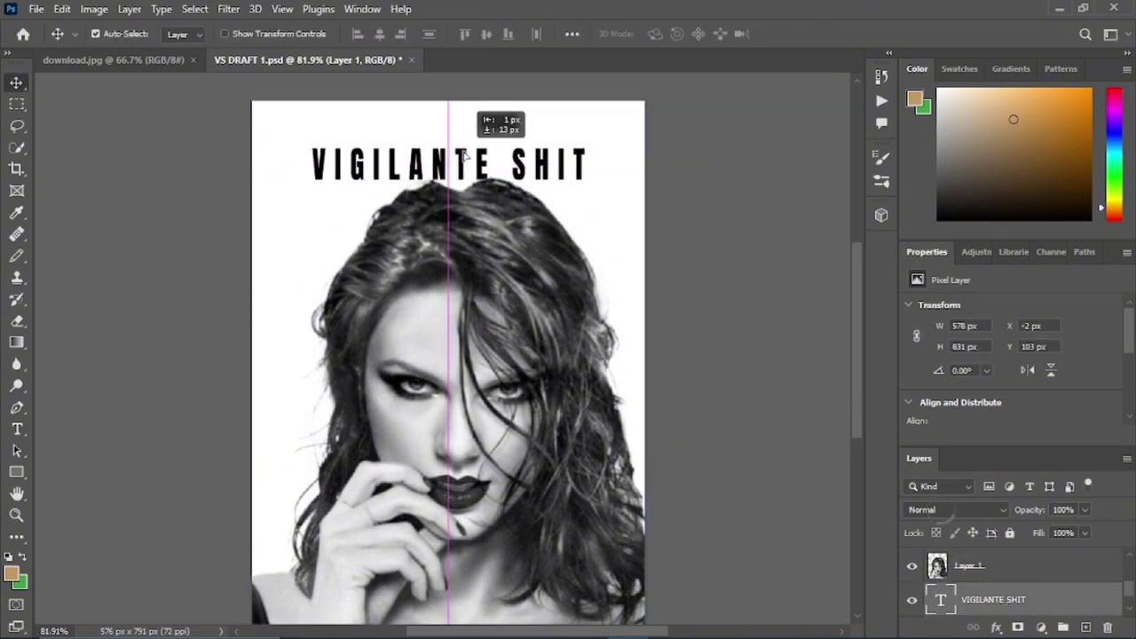
scroll(495, 329, "down", 2)
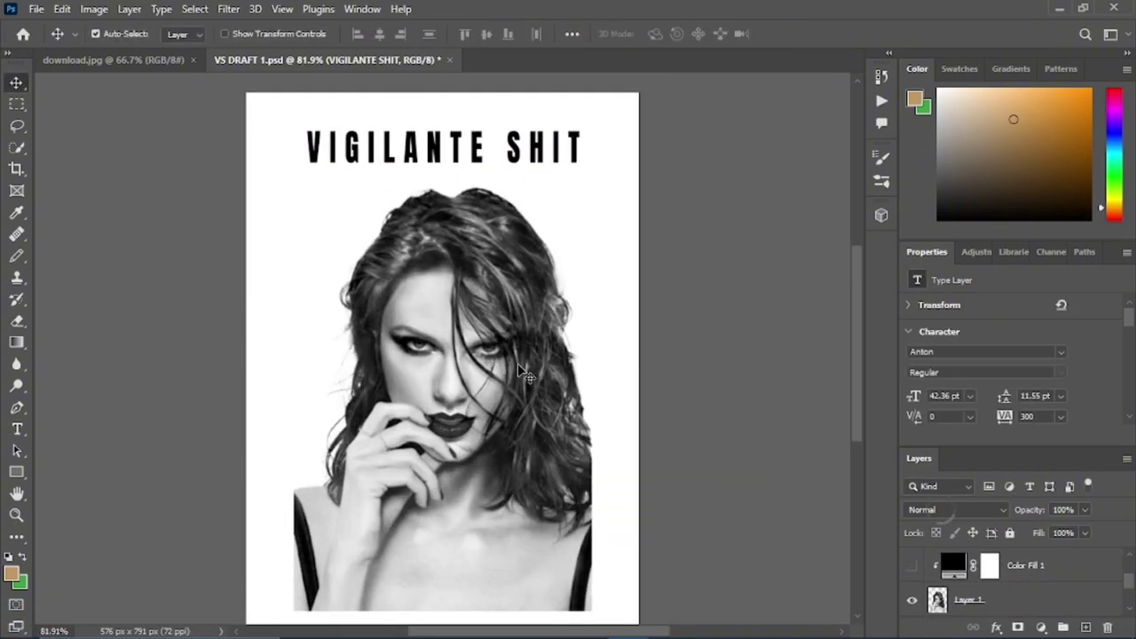
Move the cut-out portrait up to about Y 103 px and erase its hard lower-left shoulder edge, undoing the strokes on the right side
left_click_drag(522, 373, 522, 354)
key("e")
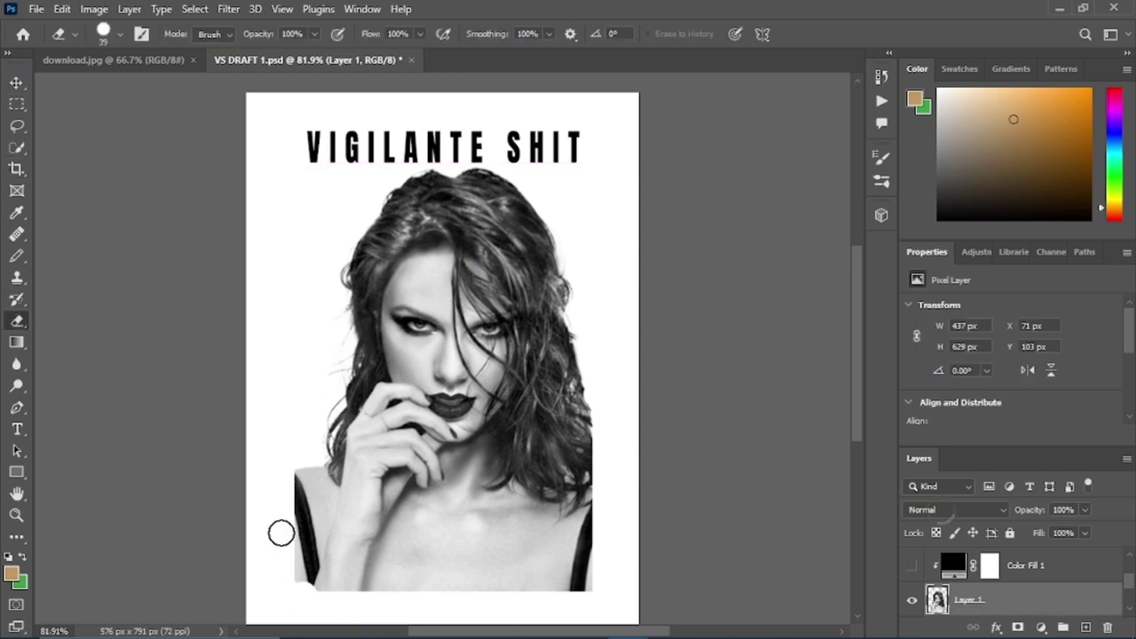
left_click_drag(281, 533, 312, 445)
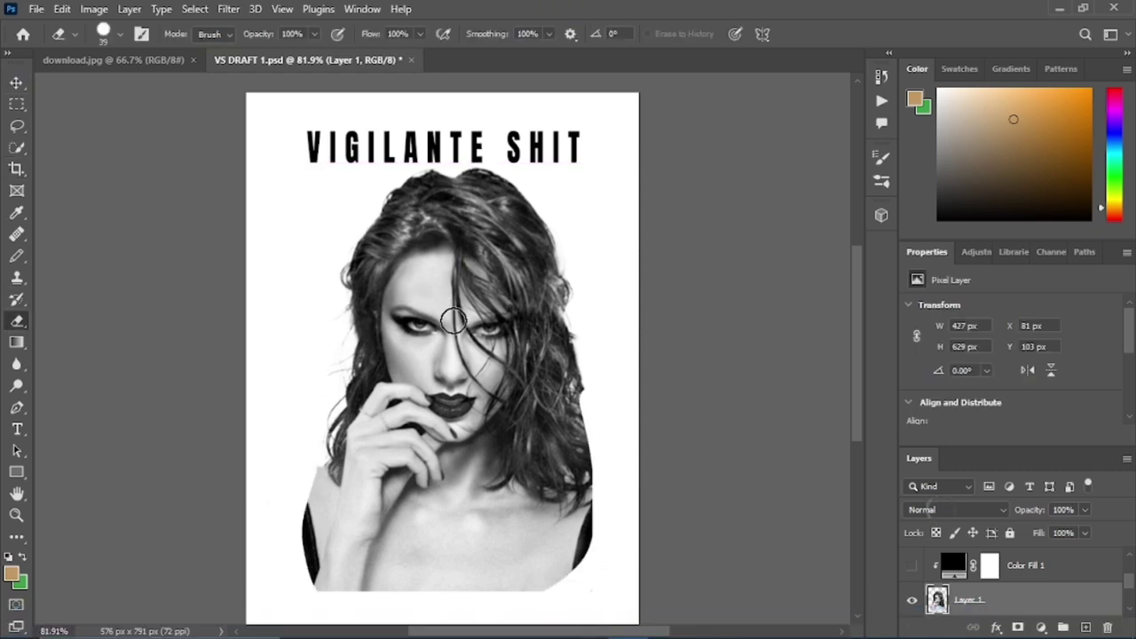
key("ctrl+z")
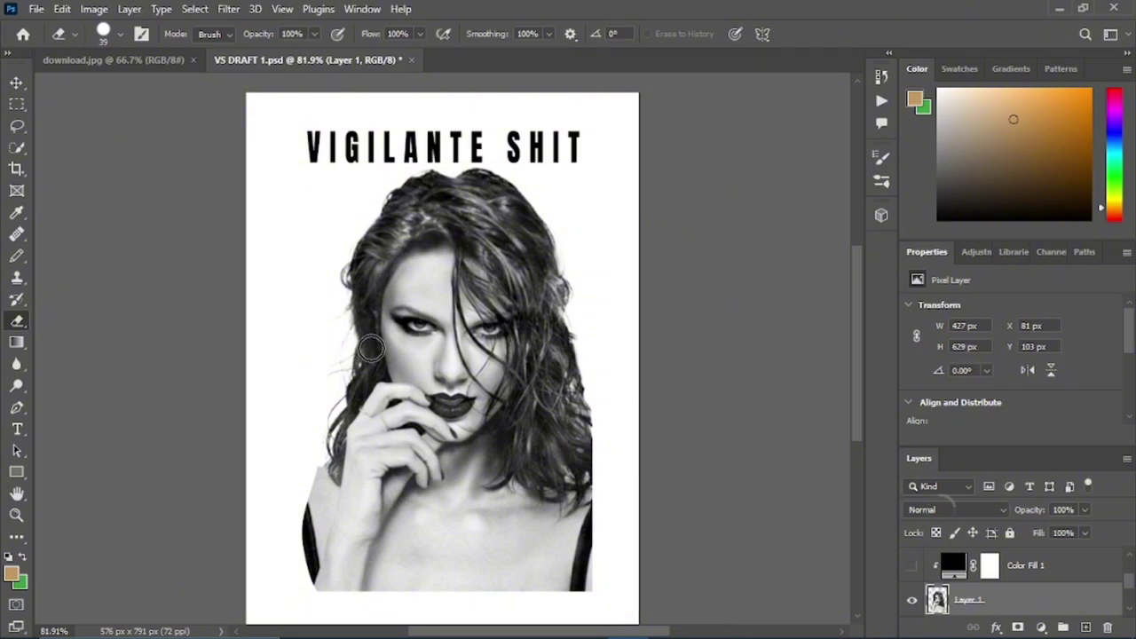
Adjust the positions of the cut-out portrait and the title, and swap the cut-out for the framed photo, Layer 2
key("v")
left_click_drag(466, 353, 470, 379)
scroll(475, 355, "down", 3)
left_click_drag(482, 307, 473, 282)
scroll(497, 273, "up", 2)
scroll(524, 265, "down", 1)
mouse_move(447, 146)
left_mouse_down()
mouse_move(447, 161)
mouse_move(450, 146)
left_mouse_up()
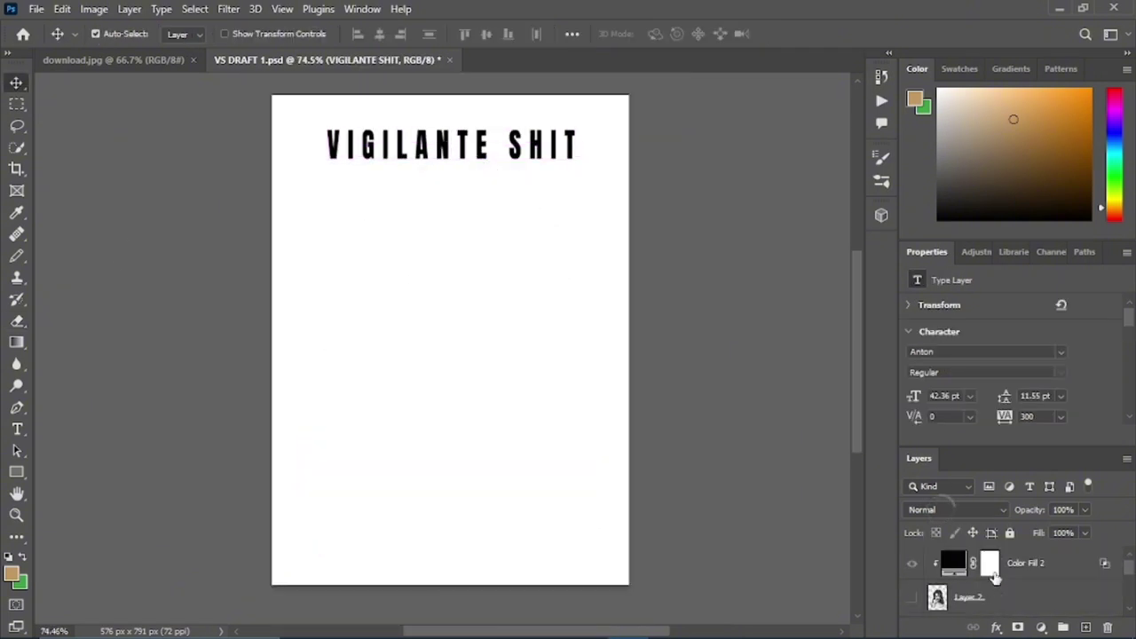
left_click(911, 597)
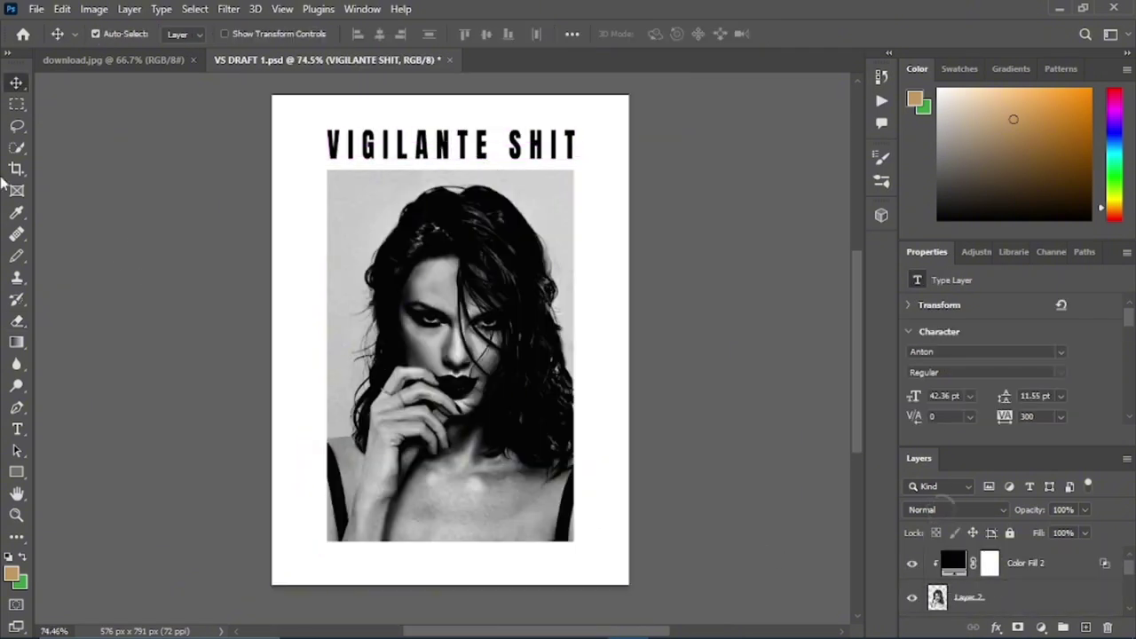
scroll(403, 156, "up", 1)
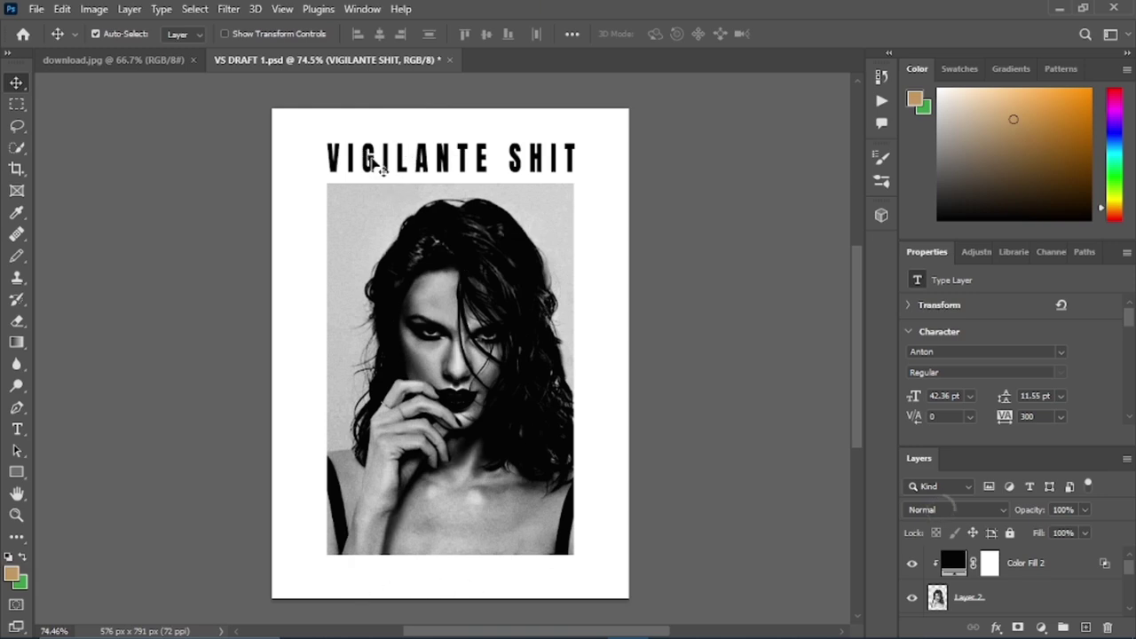
Select the title text for editing, switch to Pinterest in the browser and search for "reputation font"
double_click(373, 165)
left_click(543, 625)
left_click(407, 137)
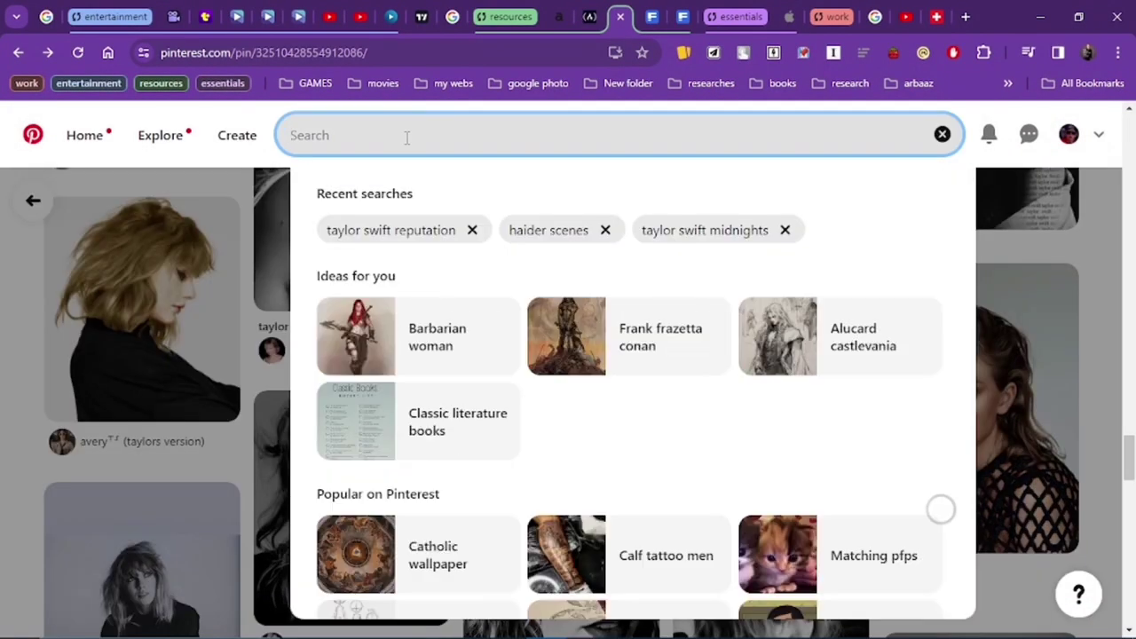
type("t")
key("BackSpace")
type("reputation font")
key("Return")
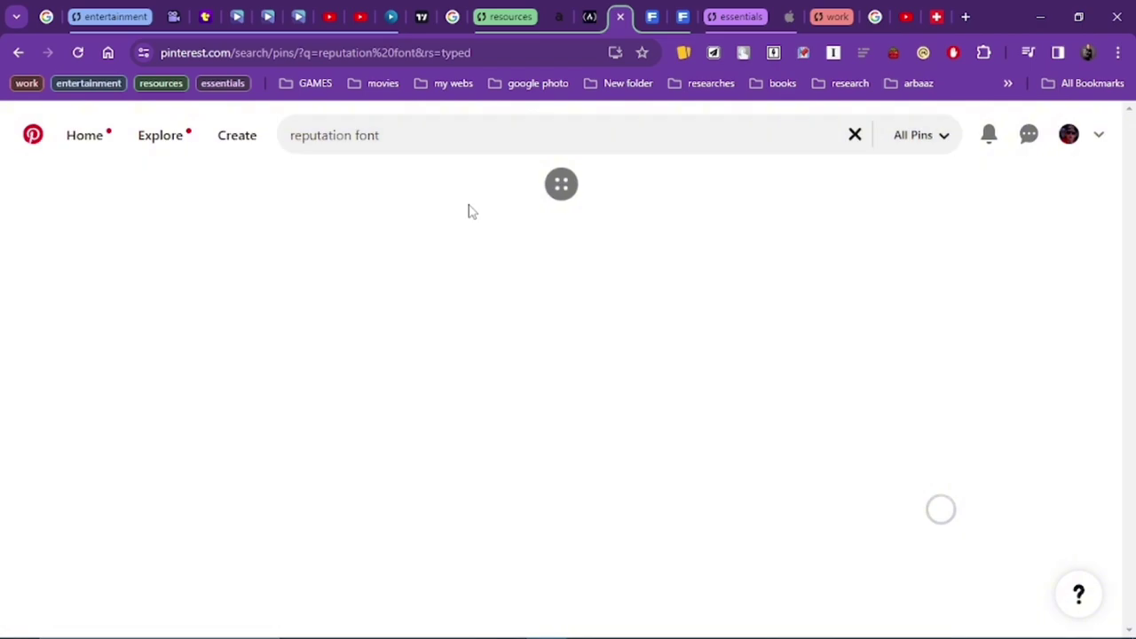
Browse the font pins and open the Taylor Swift Album Fonts List to look up the reputation font
scroll(291, 344, "down", 3)
left_click(359, 371)
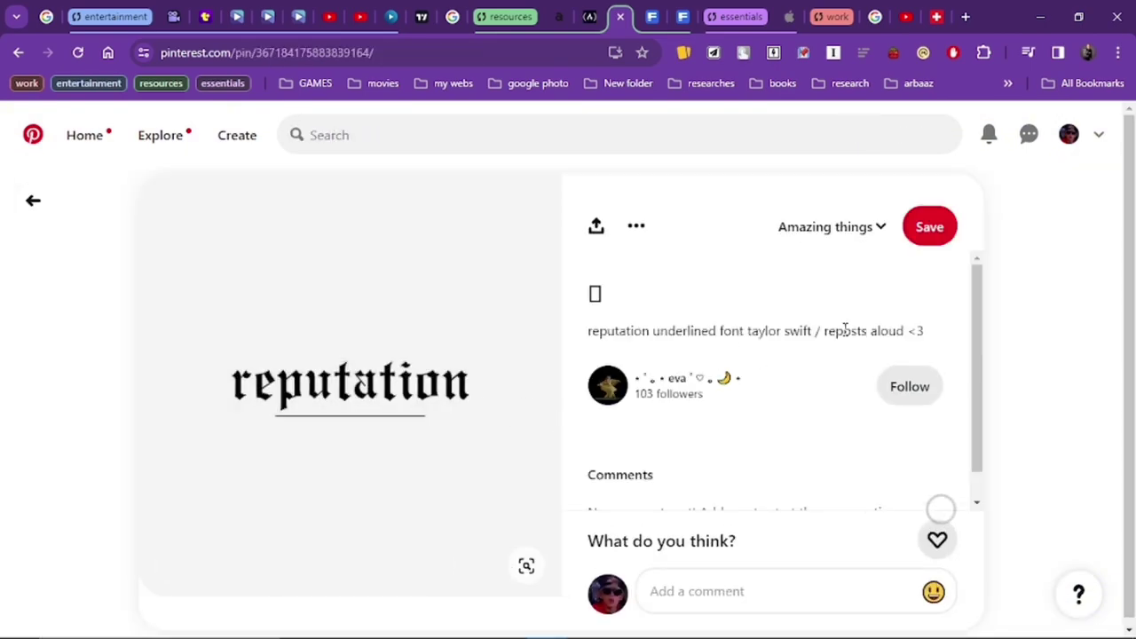
scroll(692, 409, "down", 1)
left_click(33, 201)
scroll(542, 312, "up", 2)
left_click(571, 351)
scroll(432, 381, "down", 1)
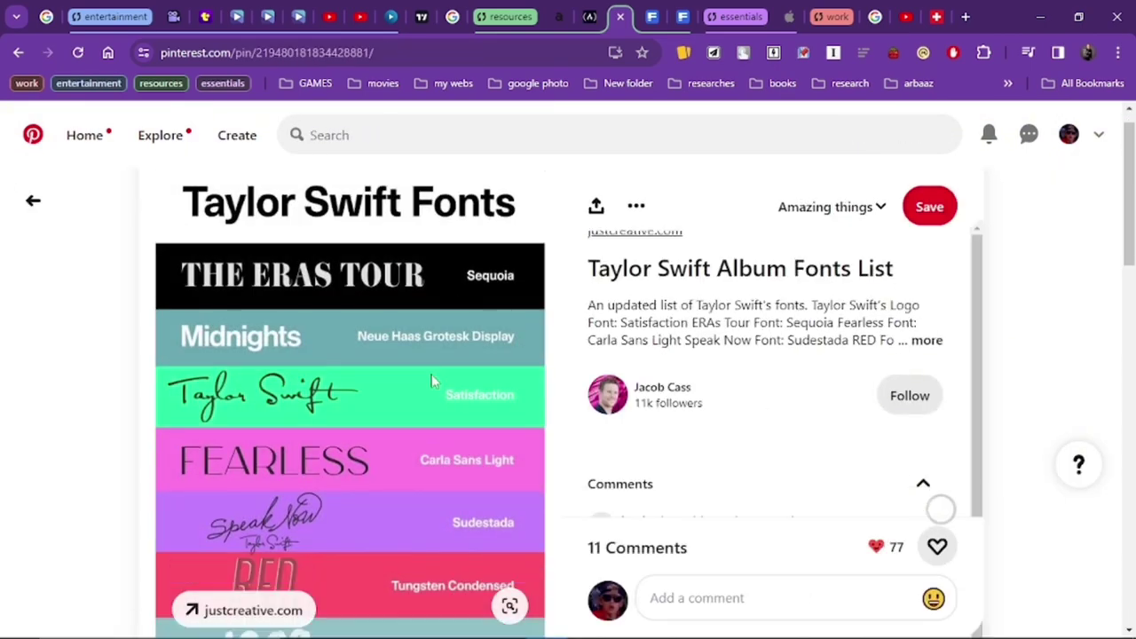
scroll(431, 381, "down", 5)
Switch back to Photoshop and change the title's font to Engravers MT Regular
left_click(629, 621)
left_click(196, 37)
type("n")
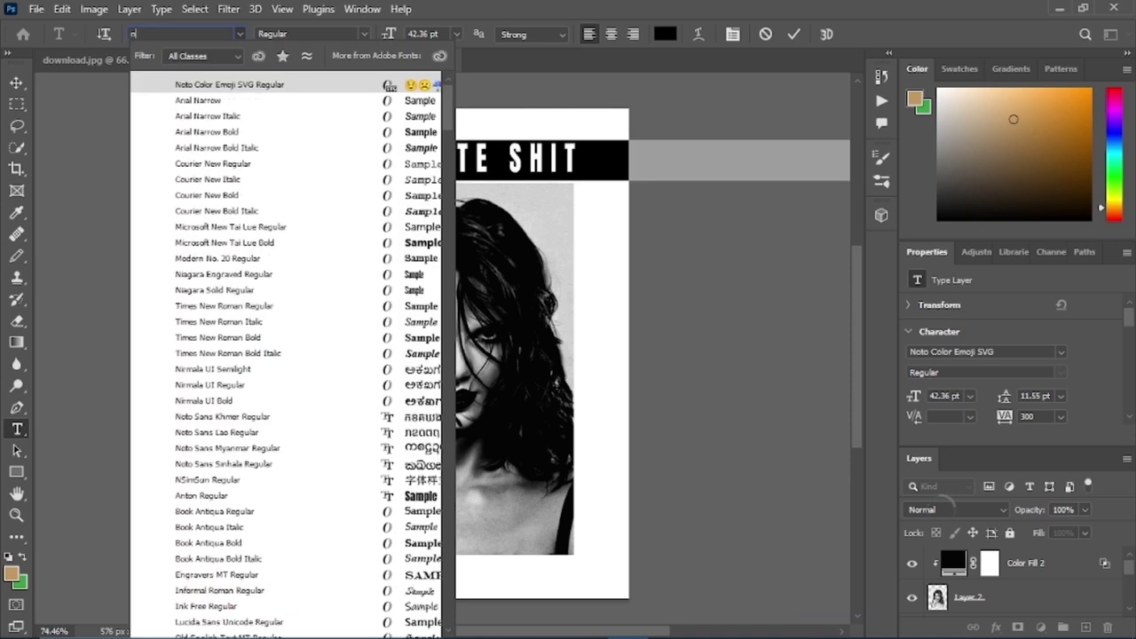
type("graver")
left_click(250, 89)
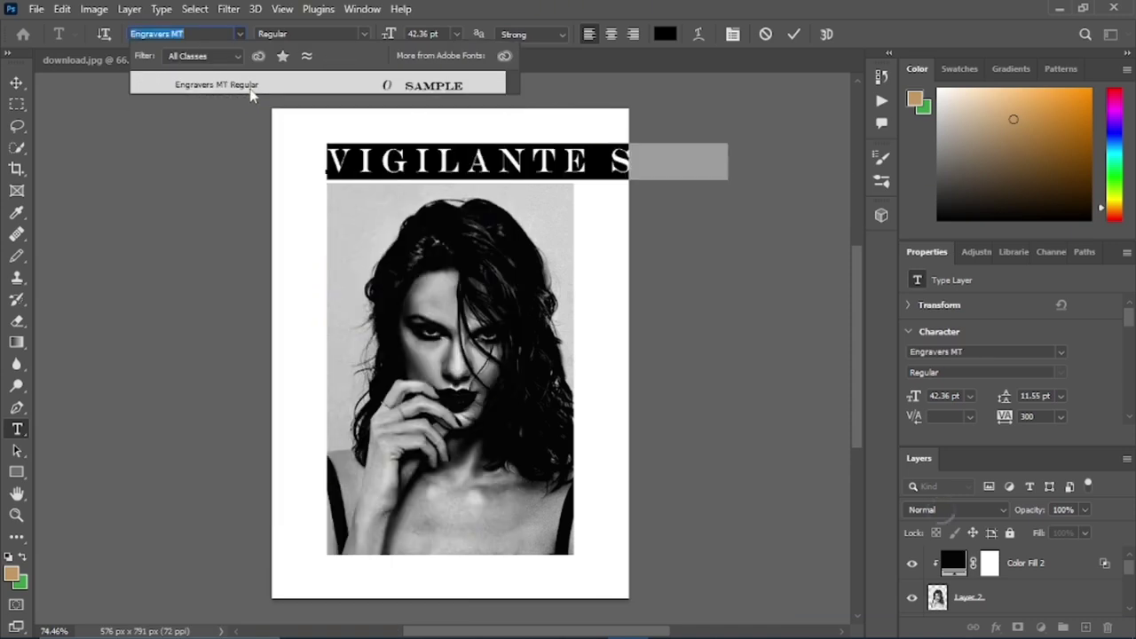
Reposition the title and scale it down to about 26.85 pt so it roughly matches the framed photo's width
left_click(16, 83)
left_click_drag(457, 167, 382, 168)
key("ctrl+t")
left_click_drag(655, 160, 583, 160)
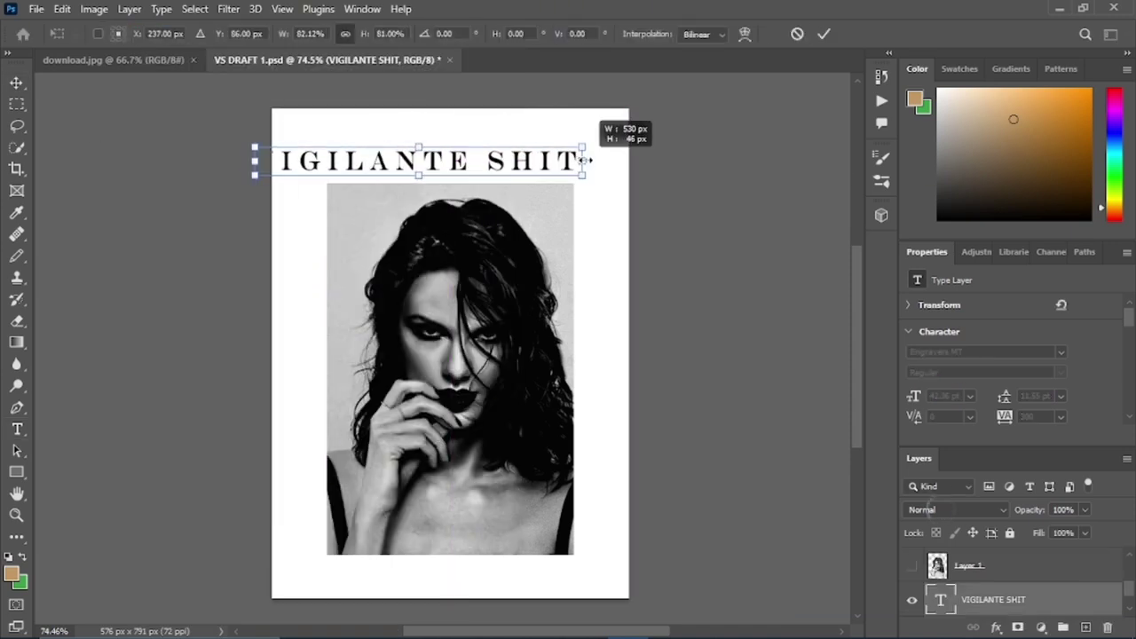
left_click_drag(255, 160, 321, 162)
key("Return")
Switch to the browser, search Google for "engravers old english" and download the Engravers Old English font from Font Meme
left_click(469, 622)
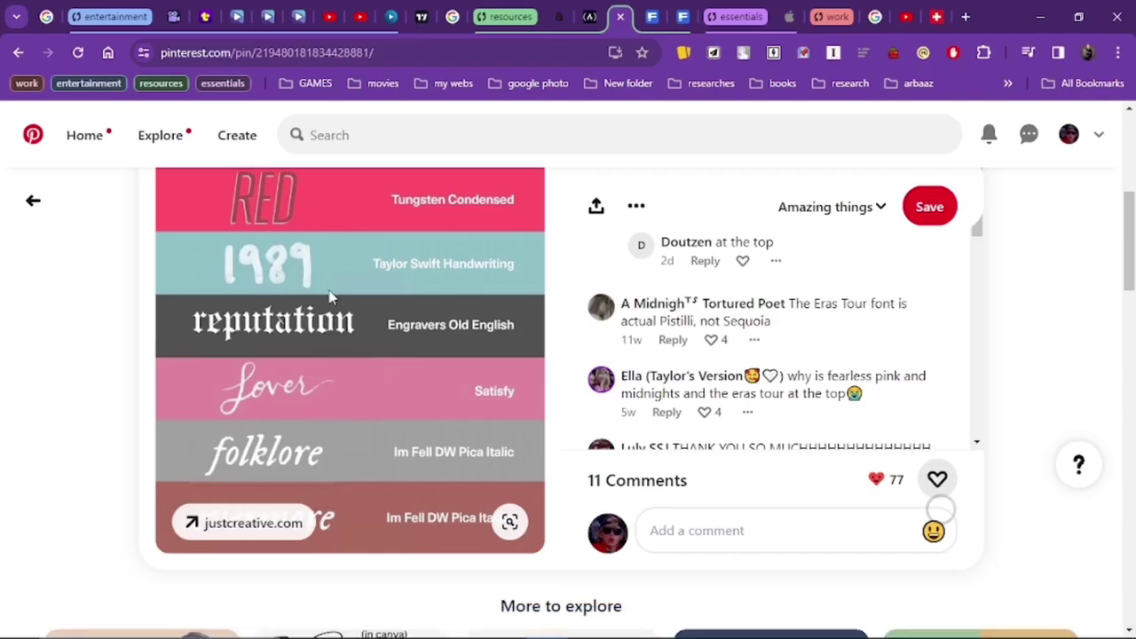
left_click(451, 16)
type("engravers old english")
key("Return")
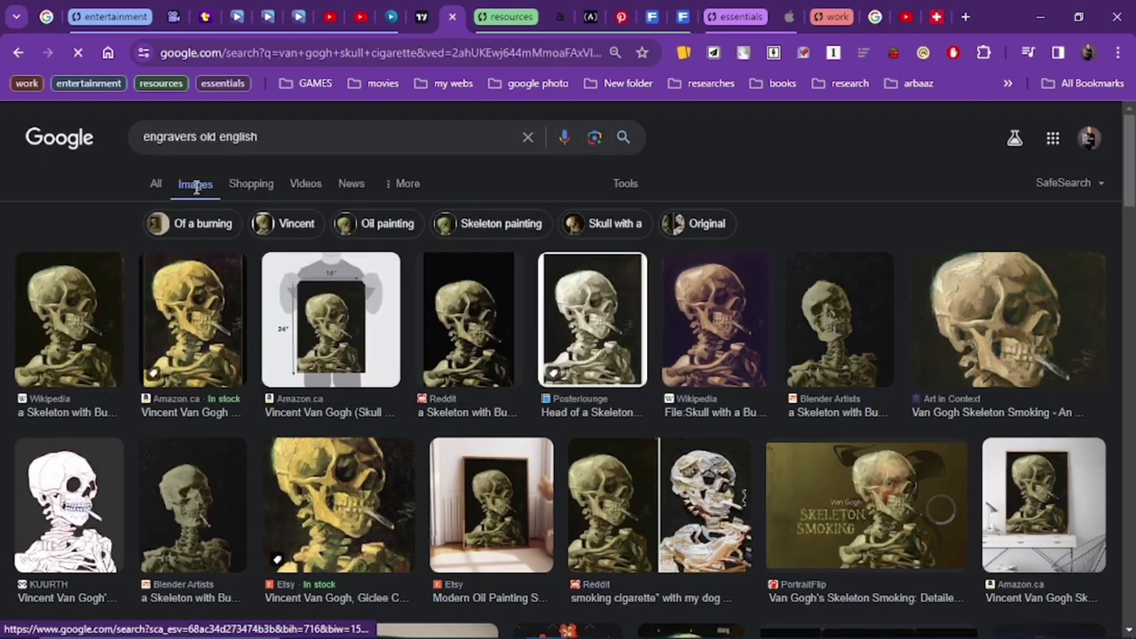
left_click(408, 403)
left_click(658, 389)
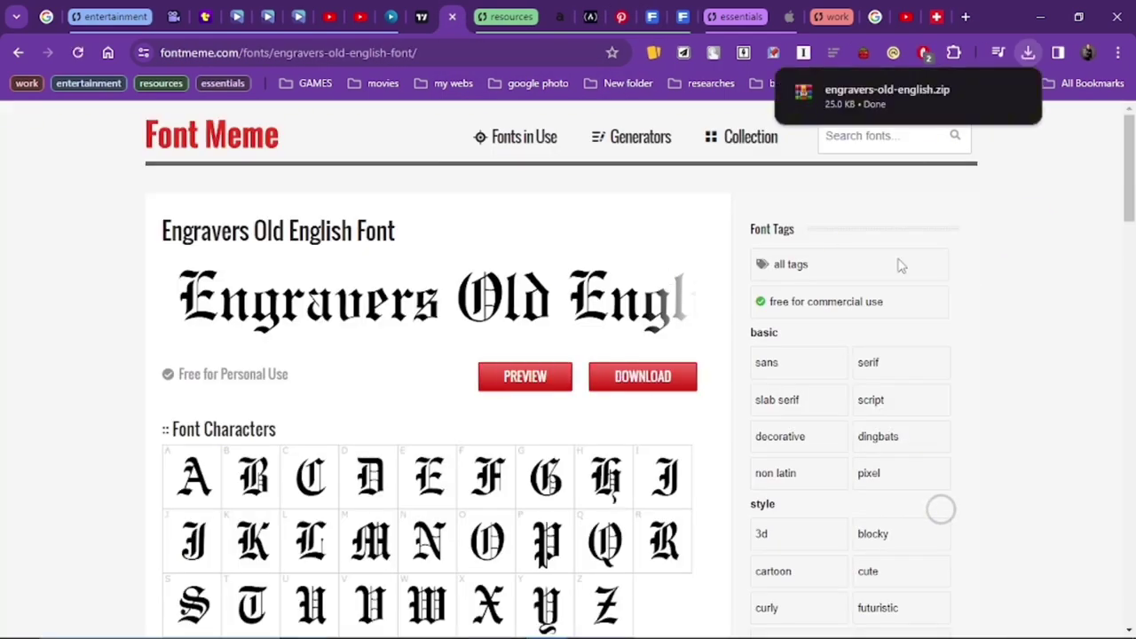
Open engravers-old-english.zip in WinRAR and extract its OpenType font file to the E: drive
left_click(986, 94)
double_click(249, 205)
left_click(512, 250)
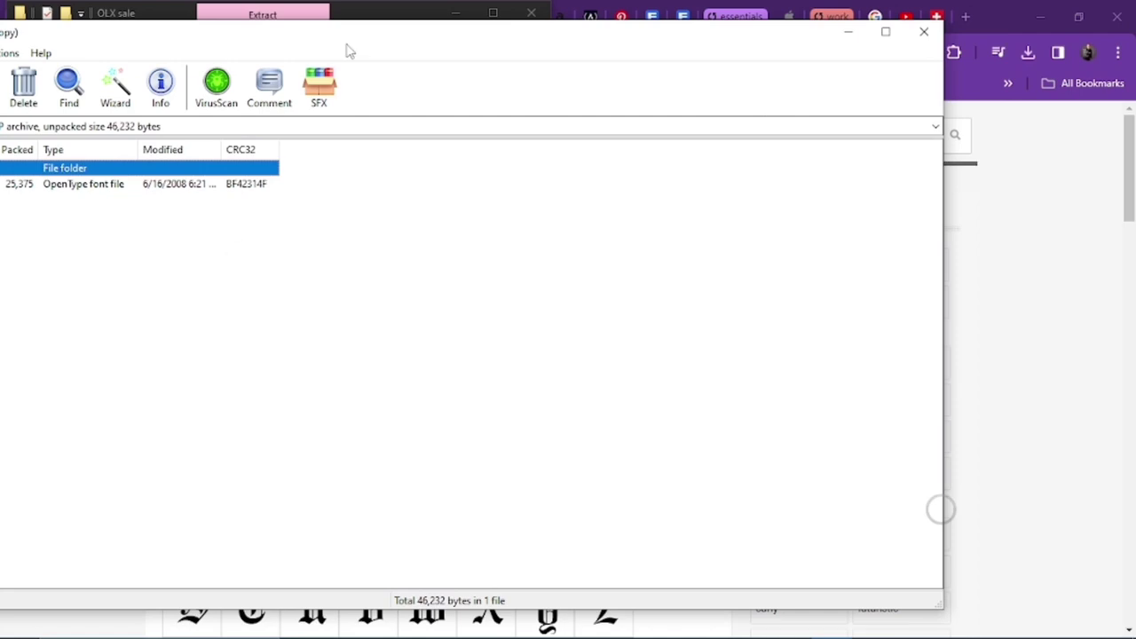
left_click_drag(345, 43, 736, 58)
left_click(254, 199)
left_click(274, 103)
left_click(791, 416)
left_click(807, 256)
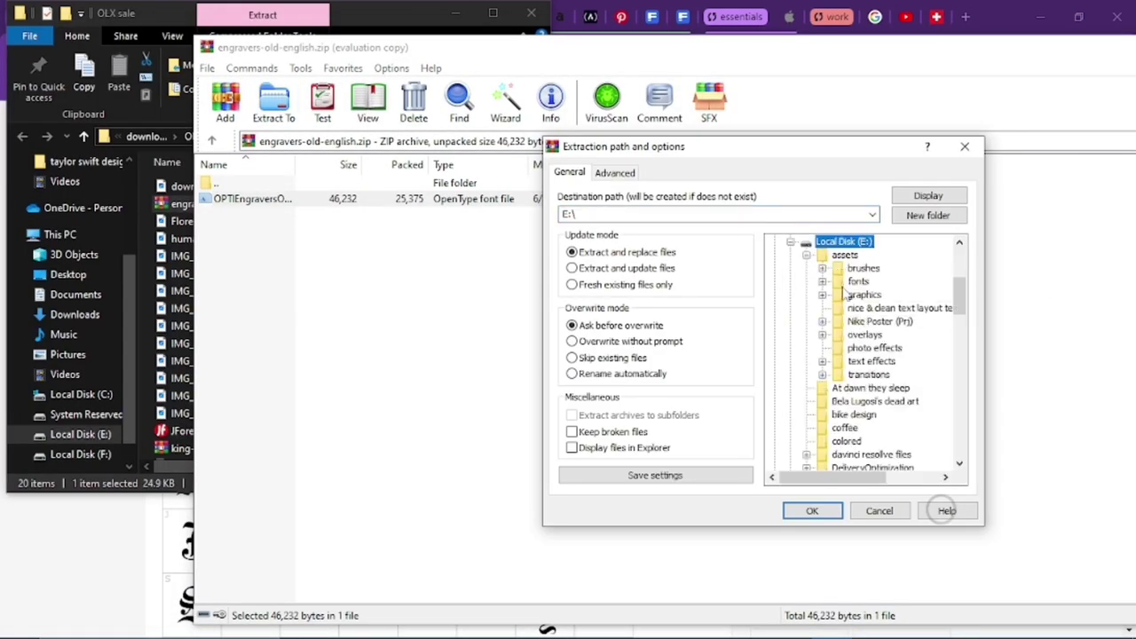
left_click(812, 510)
Open the OPTIEngraversOldEnglish font file, install the font and close its preview
double_click(355, 204)
left_click(139, 109)
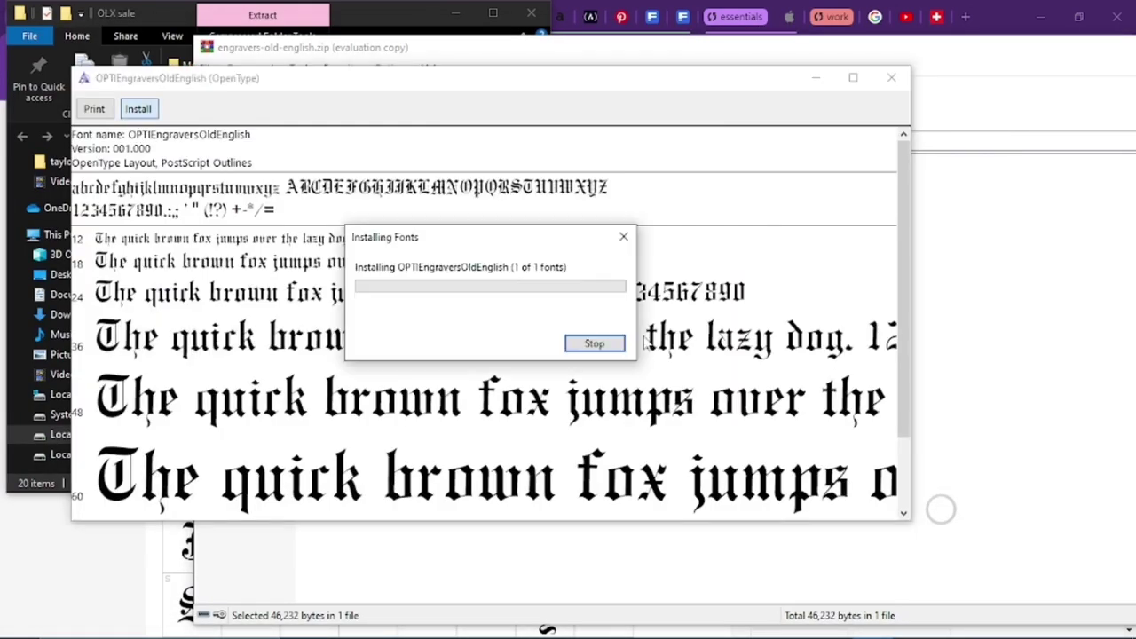
left_click(900, 78)
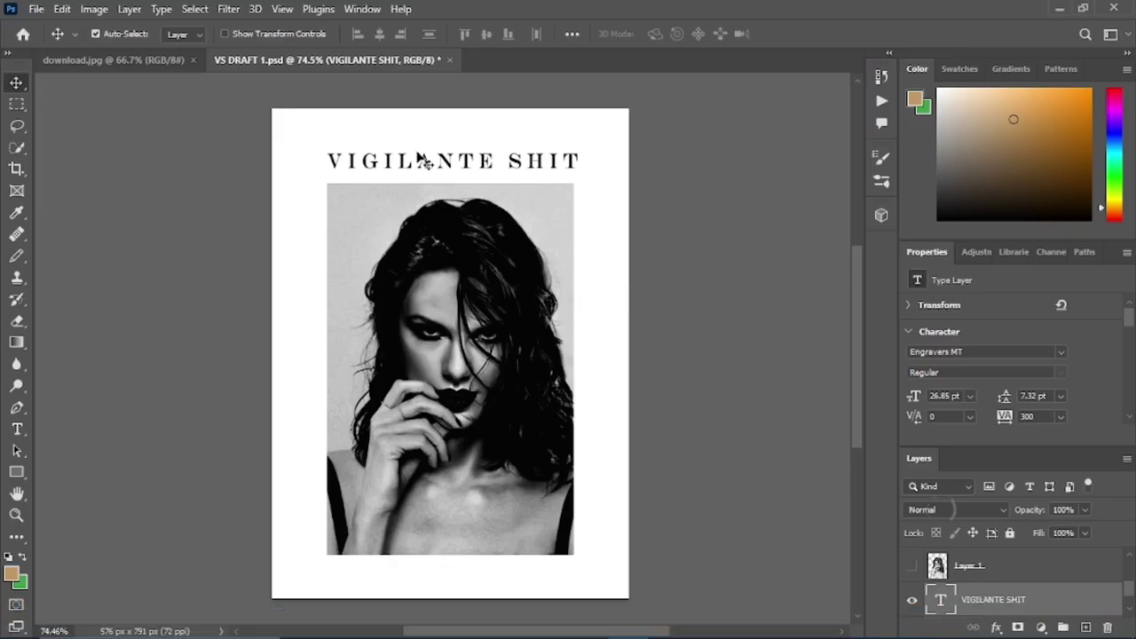
Change the title's font to OPTIEngraversOldEnglish
double_click(479, 160)
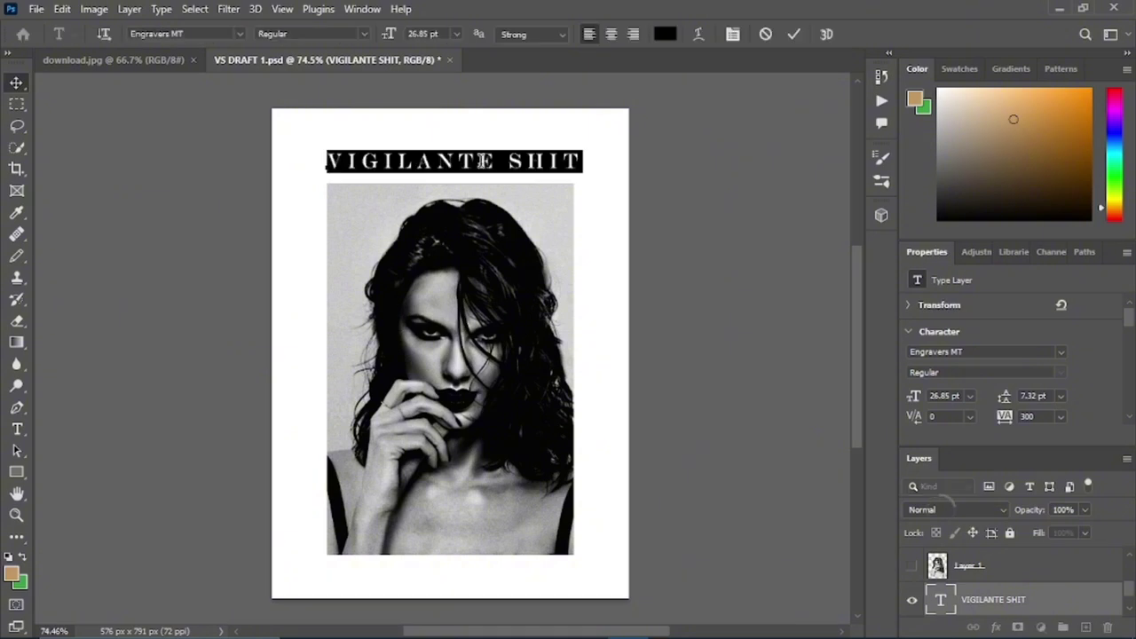
type("engravers")
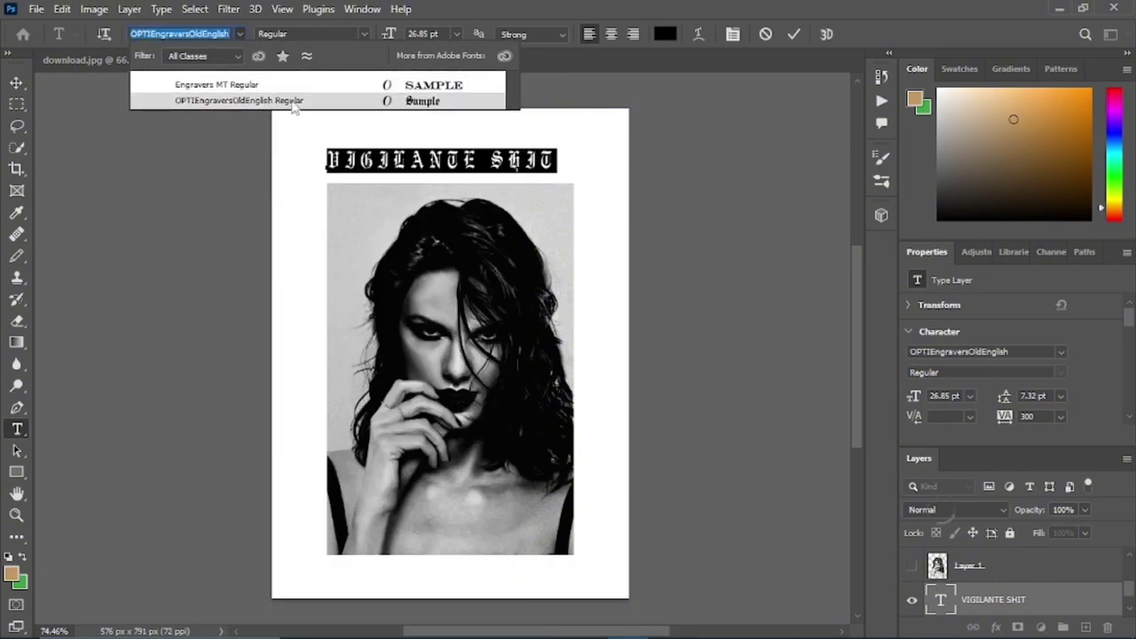
left_click(293, 104)
key("ctrl+Return")
key("v")
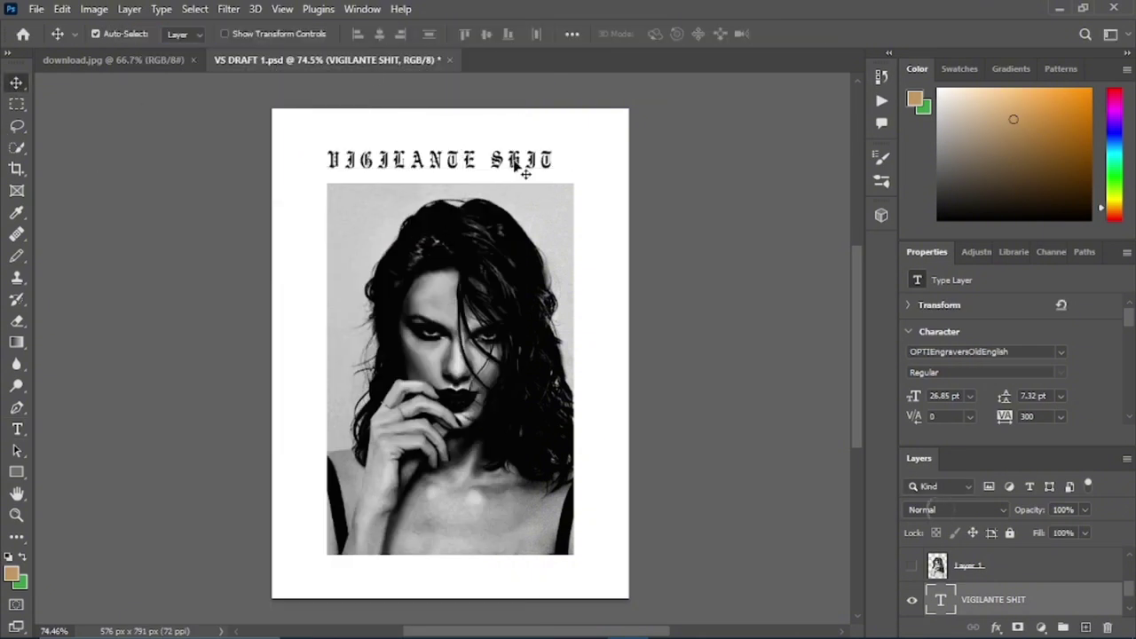
Enlarge the blackletter title to about 29.32 pt so it spans the framed photo's width
left_click_drag(522, 170, 523, 173)
key("ctrl+t")
mouse_move(337, 162)
left_mouse_down()
mouse_move(238, 161)
mouse_move(326, 160)
left_mouse_up()
mouse_move(567, 160)
left_mouse_down()
mouse_move(604, 161)
mouse_move(574, 161)
left_mouse_up()
key("Return")
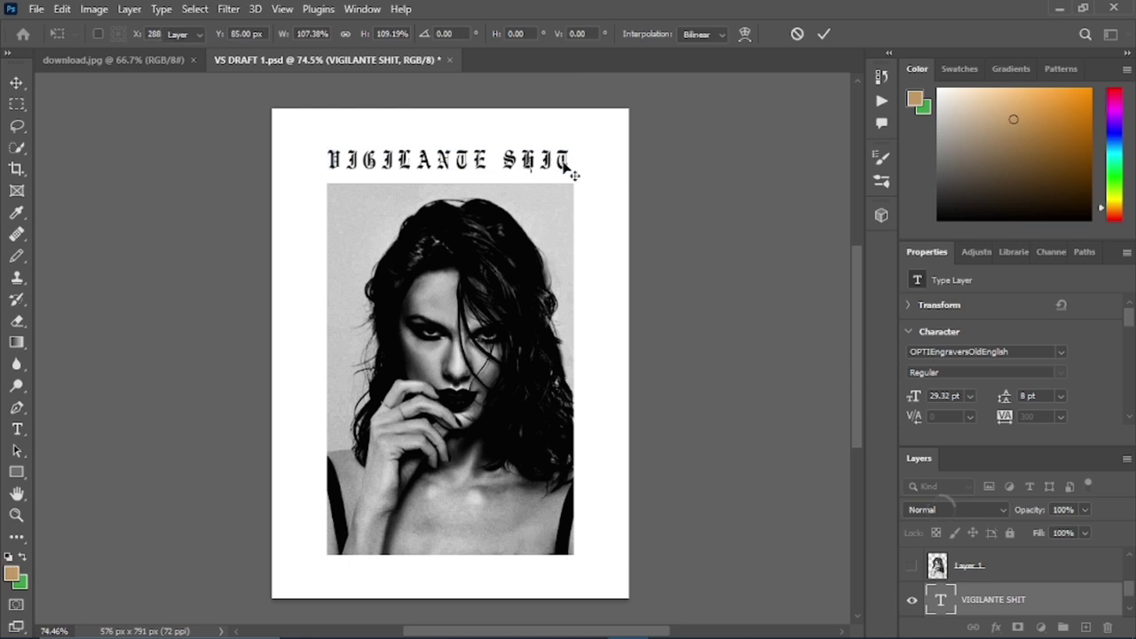
Replace the title text with "reputation" and move it up, centred near the poster's top edge
double_click(573, 172)
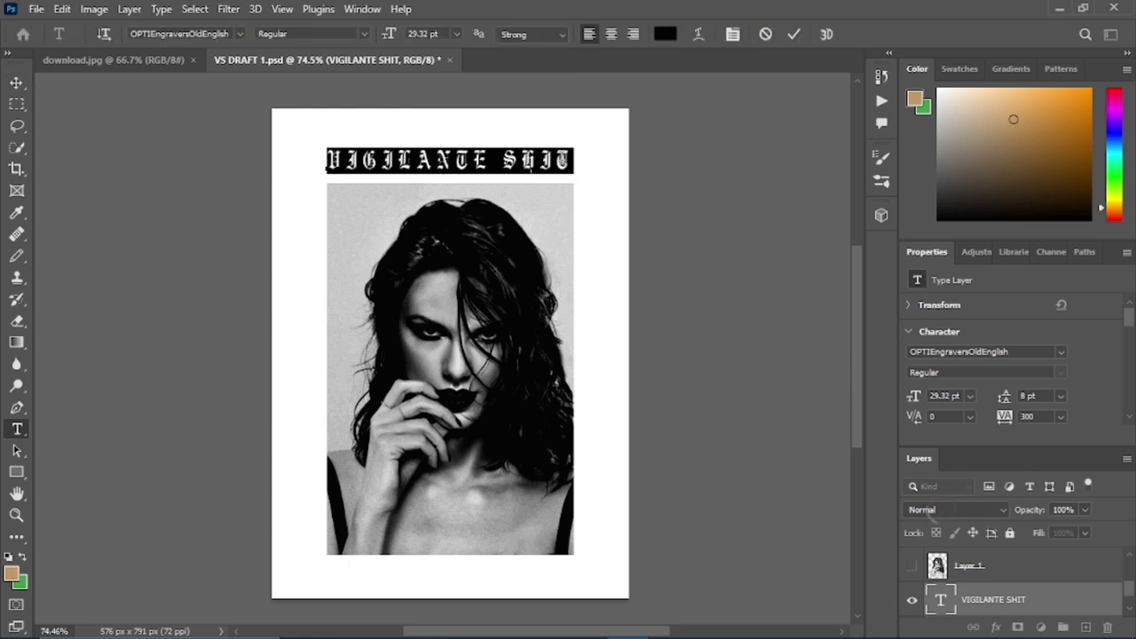
type("rr")
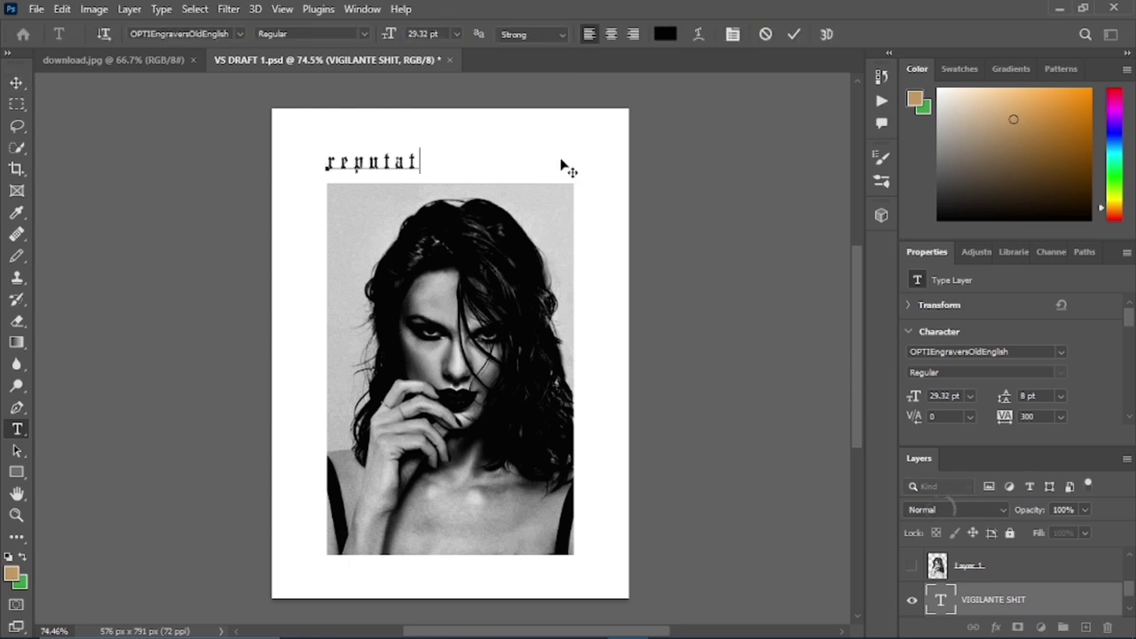
left_click(16, 83)
left_click_drag(386, 164, 452, 134)
Set the title's font to Engravers MT and rewrite its text as "vigilante shit"
double_click(454, 133)
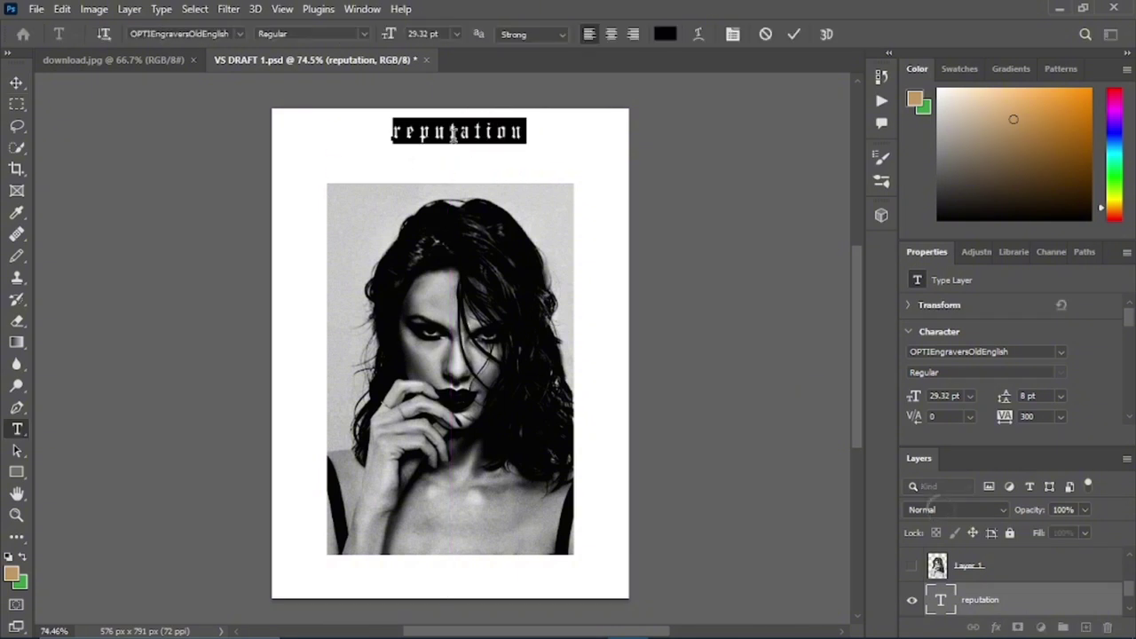
left_click(240, 34)
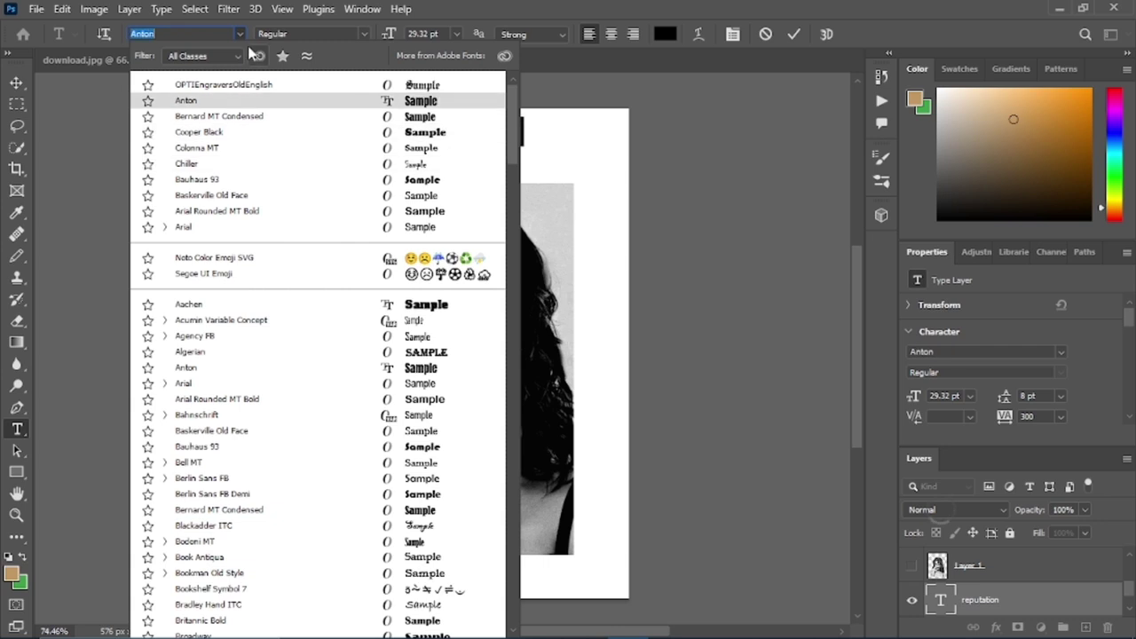
type("e")
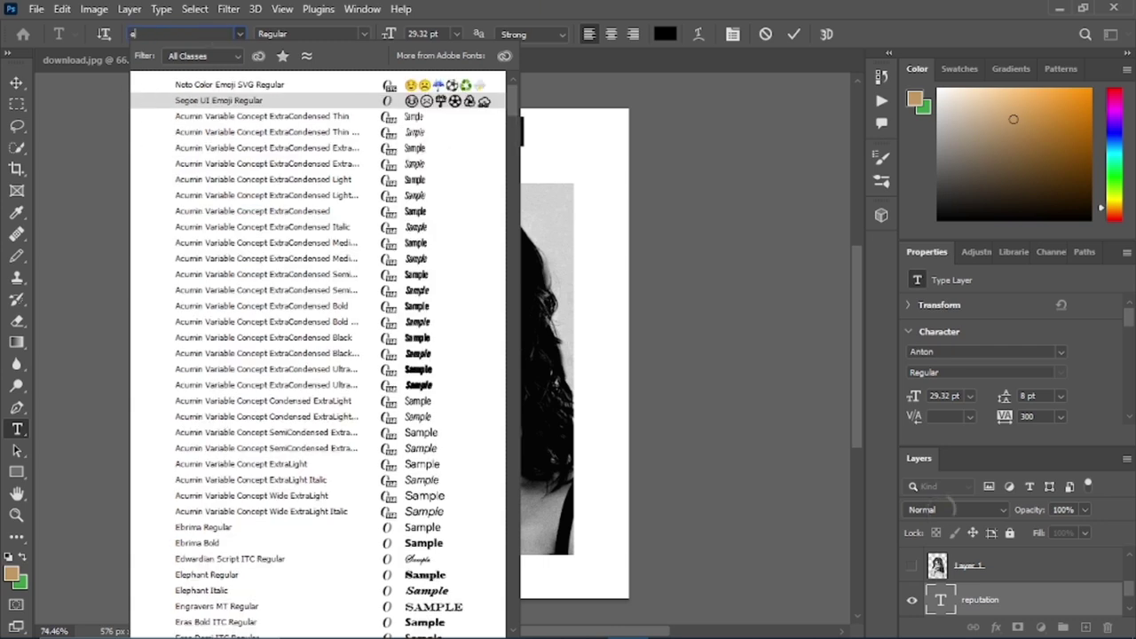
type("ngrav")
key("Return")
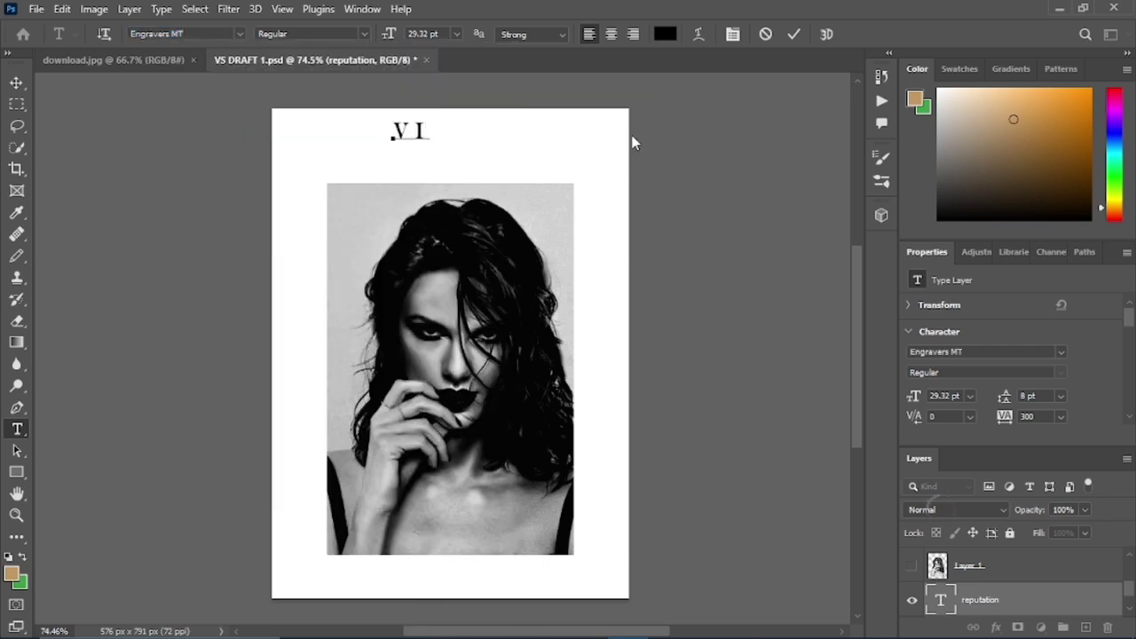
left_click(17, 84)
Move the title back just above the photo and scale it down to about 26.85 pt to fit the photo's width
left_click_drag(540, 134, 474, 164)
key("ctrl+t")
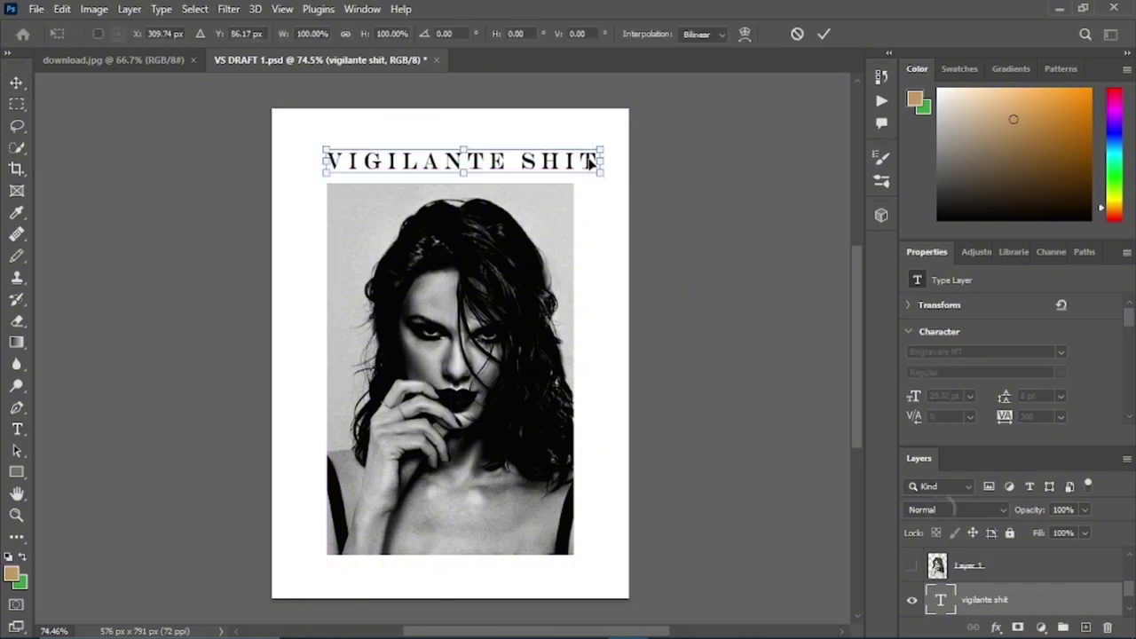
left_click_drag(600, 161, 575, 160)
left_click(17, 84)
left_click_drag(480, 159, 482, 159)
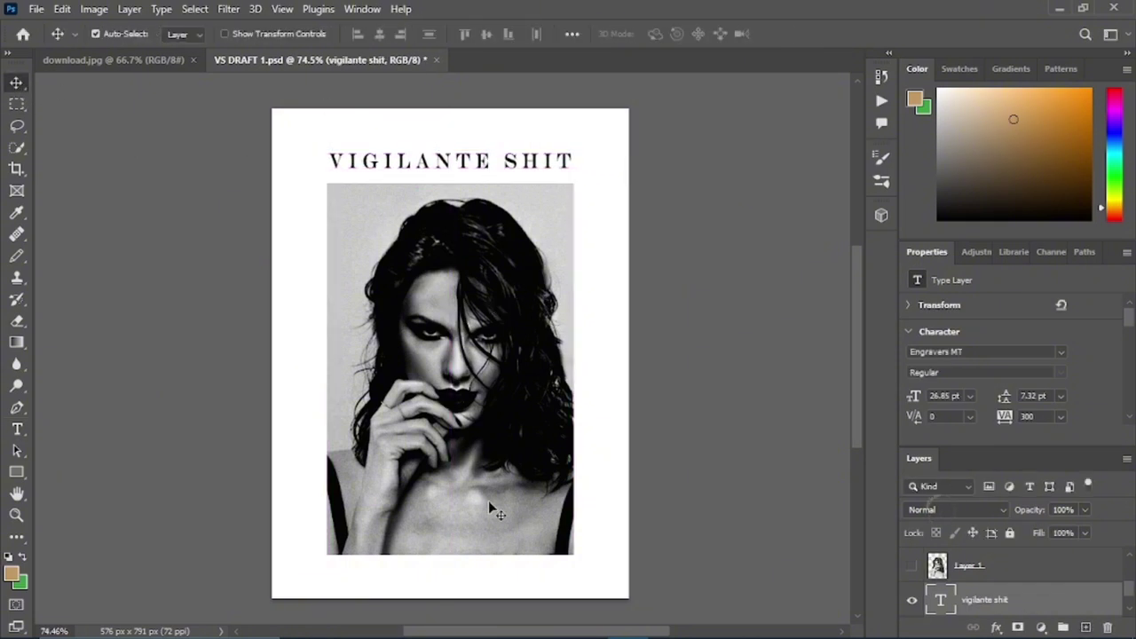
left_click(18, 430)
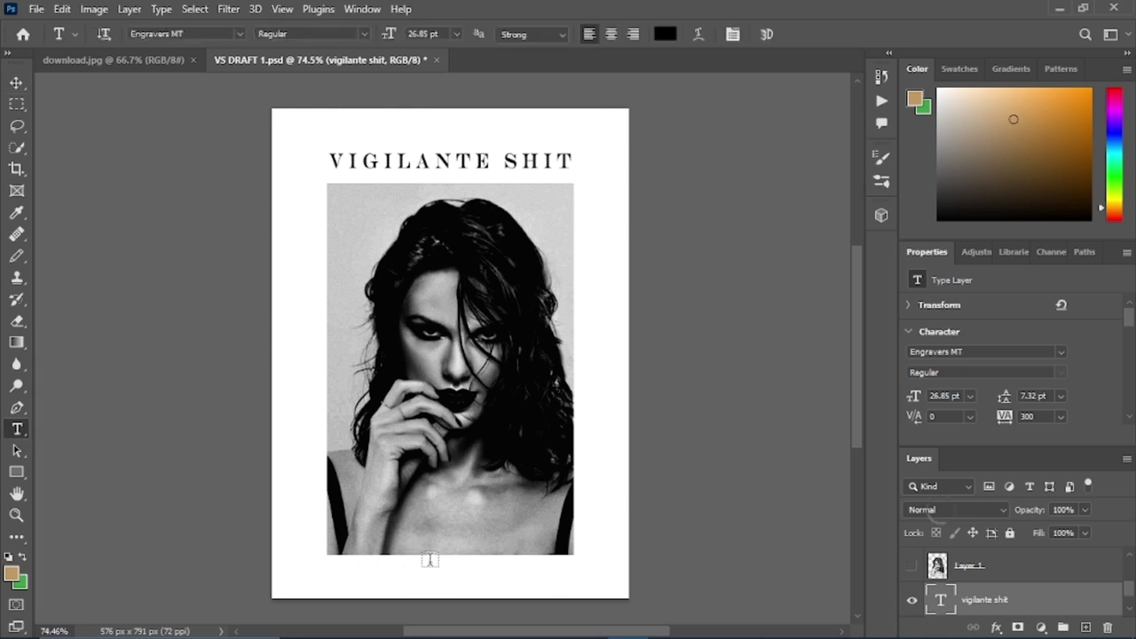
left_click(16, 83)
left_click(456, 341)
key("ctrl+t")
left_click(551, 252)
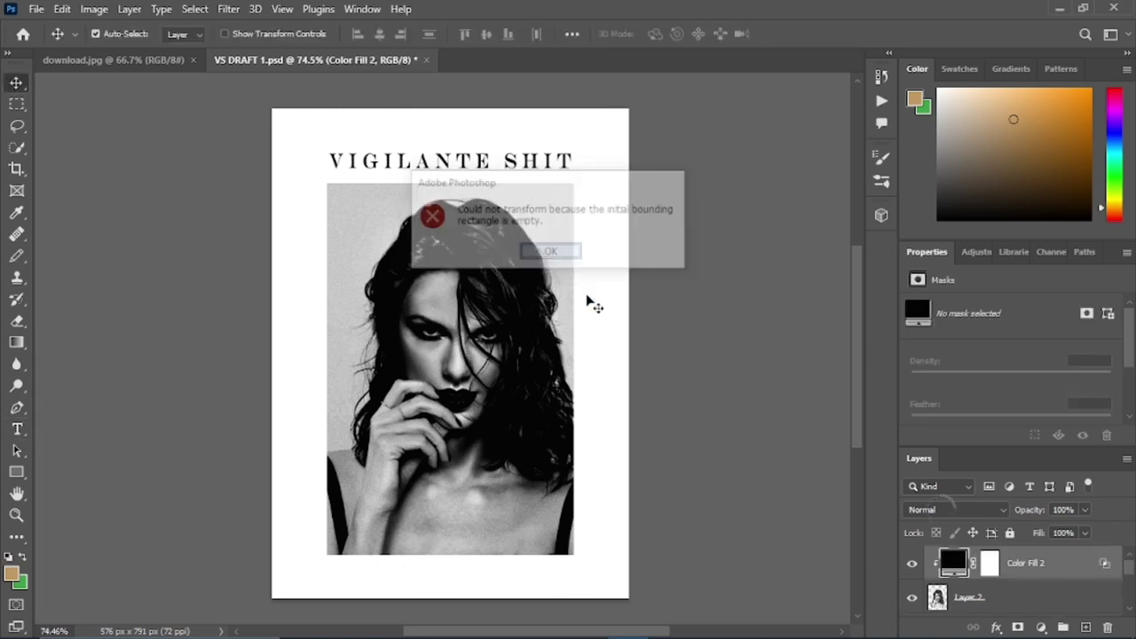
Scale down the photo on Layer 2 from its lower edge, keeping it centred and leaving room beneath it
left_click(968, 598)
key("ctrl+t")
left_click_drag(449, 554, 452, 515)
key("Return")
left_click(396, 536)
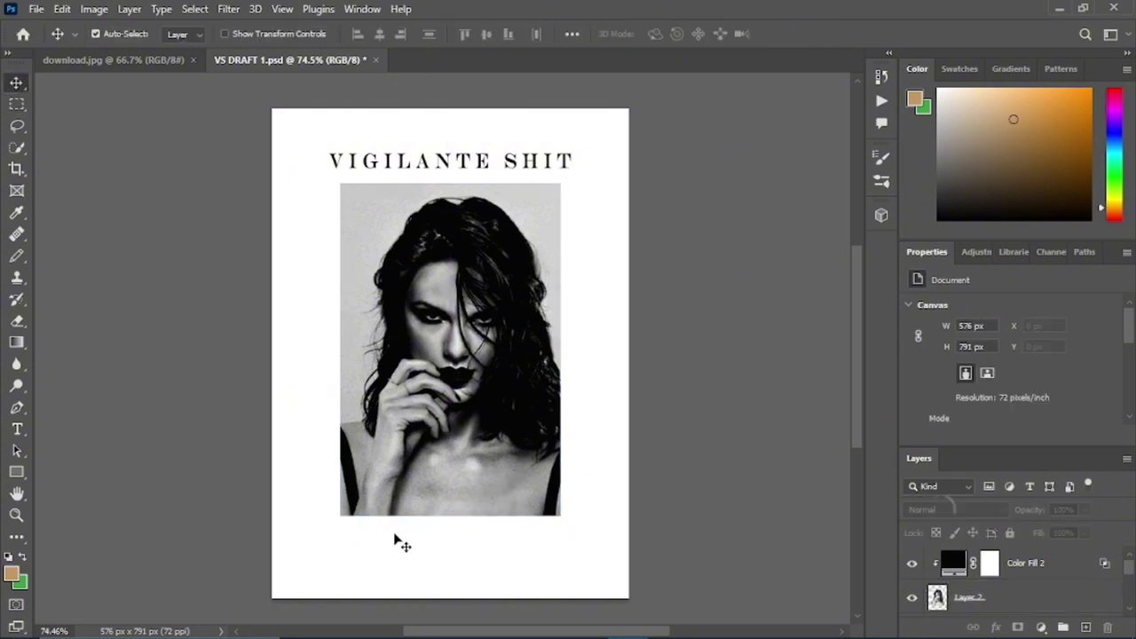
Add a new text line "don't get sad, get even" in Engravers MT below the photo
left_click(15, 432)
left_click(370, 538)
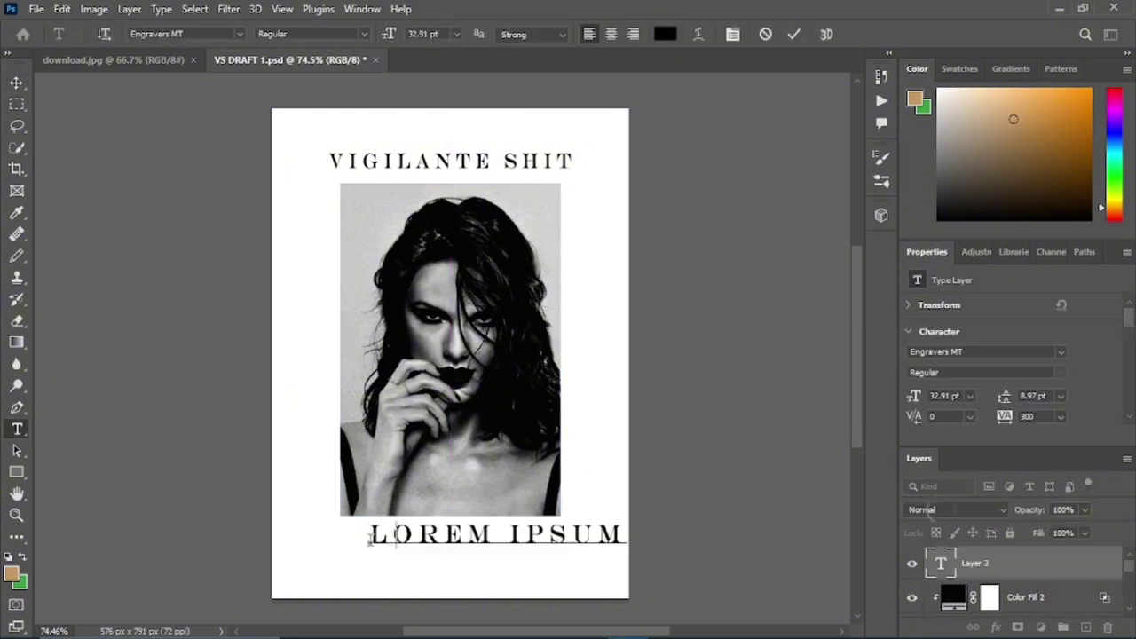
type("DON’T GET SA")
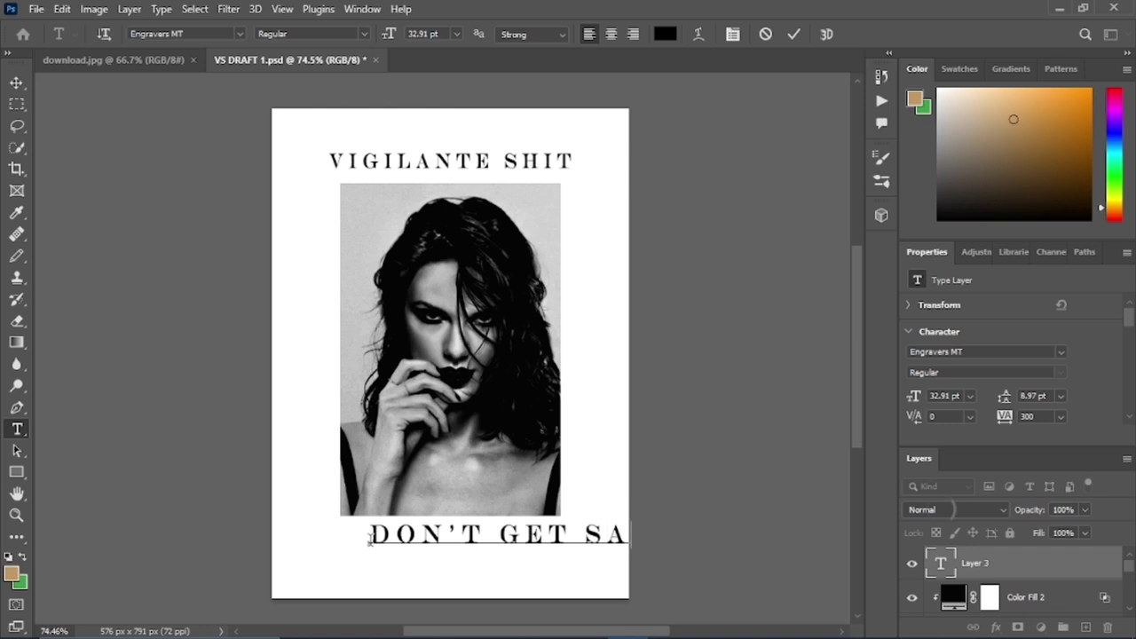
left_click(16, 82)
Scale the tagline down to about 14.92 pt to match the photo's width and place it along the photo's upper edge
key("ctrl+t")
left_click_drag(643, 524, 486, 506)
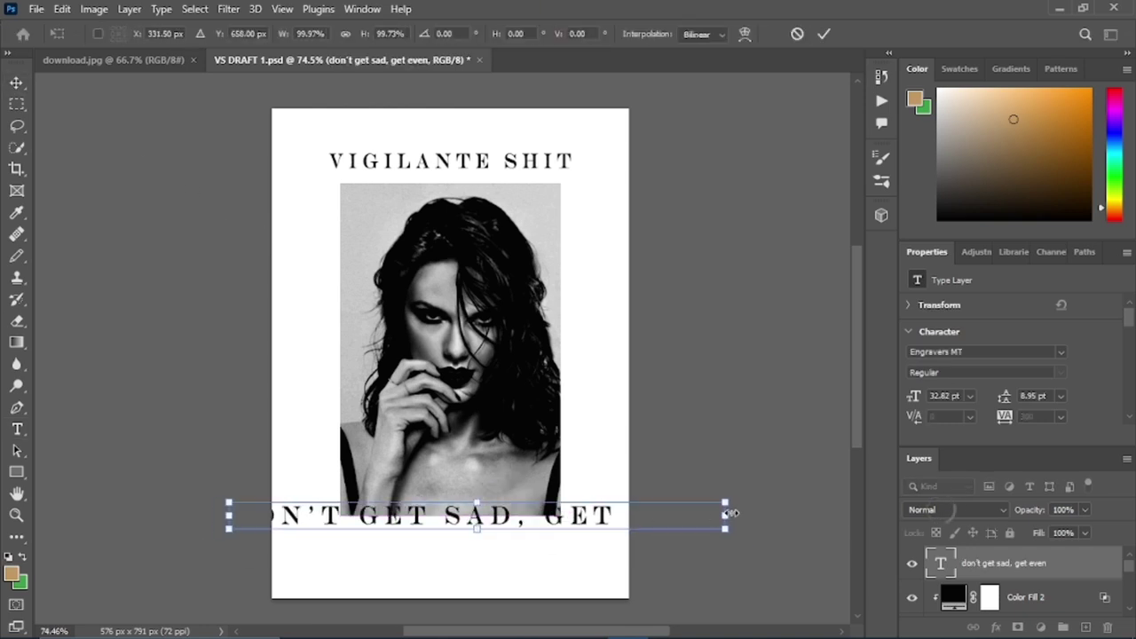
left_click_drag(731, 513, 450, 192)
left_click(16, 84)
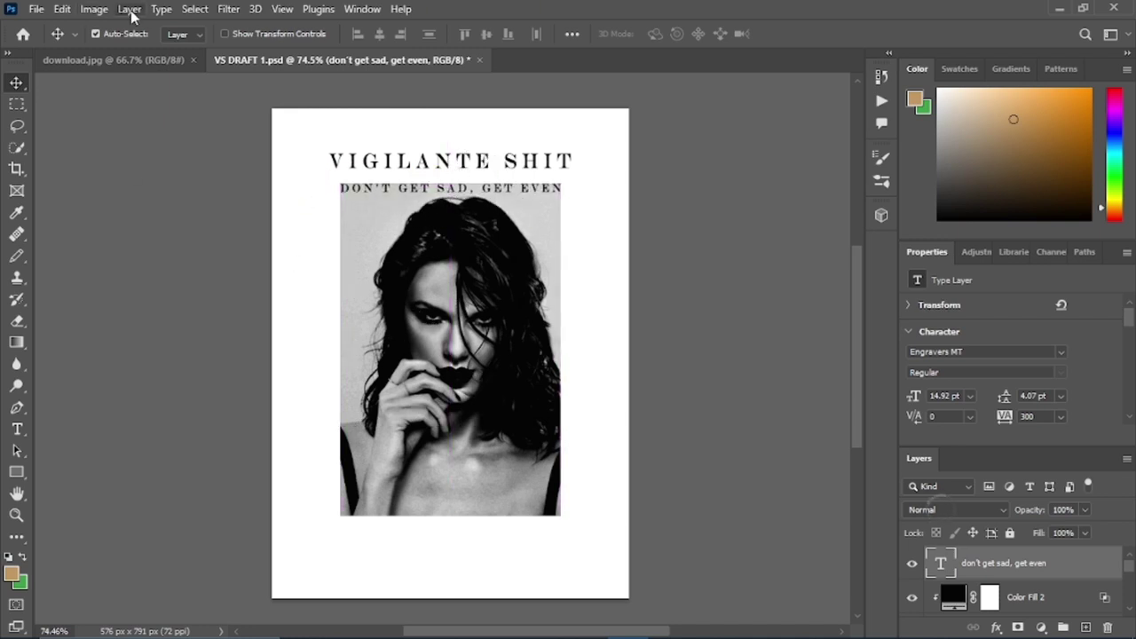
Move the "VIGILANTE SHIT" title from above the photo to just below it, horizontally centred
left_click_drag(454, 162, 456, 539)
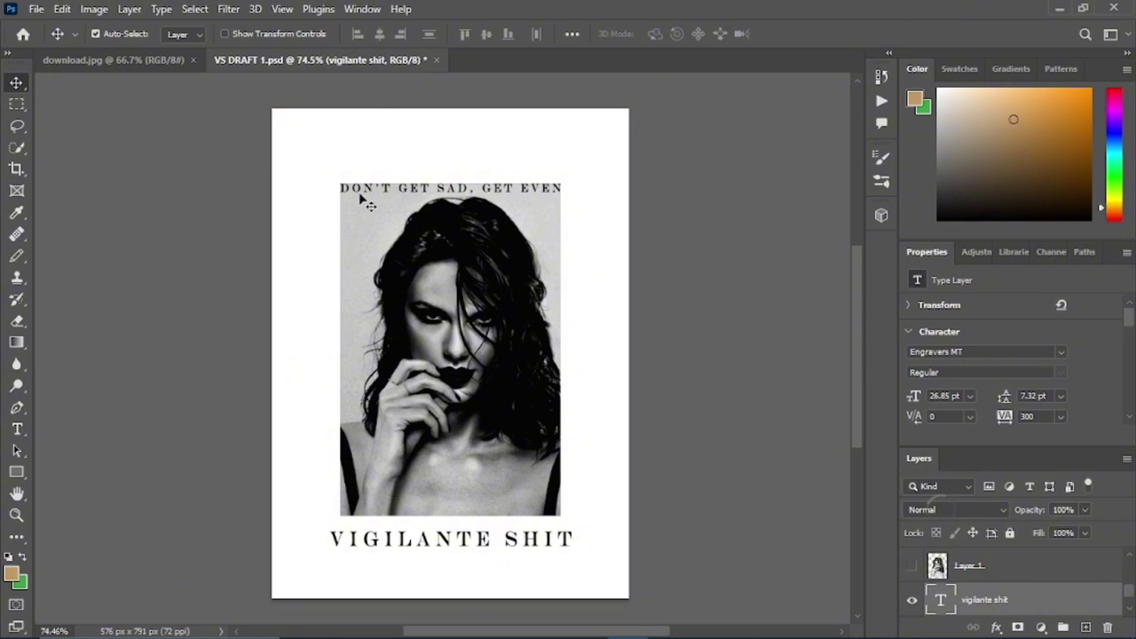
key("ctrl+t")
left_click(172, 169)
key("ctrl+t")
left_click(1050, 593)
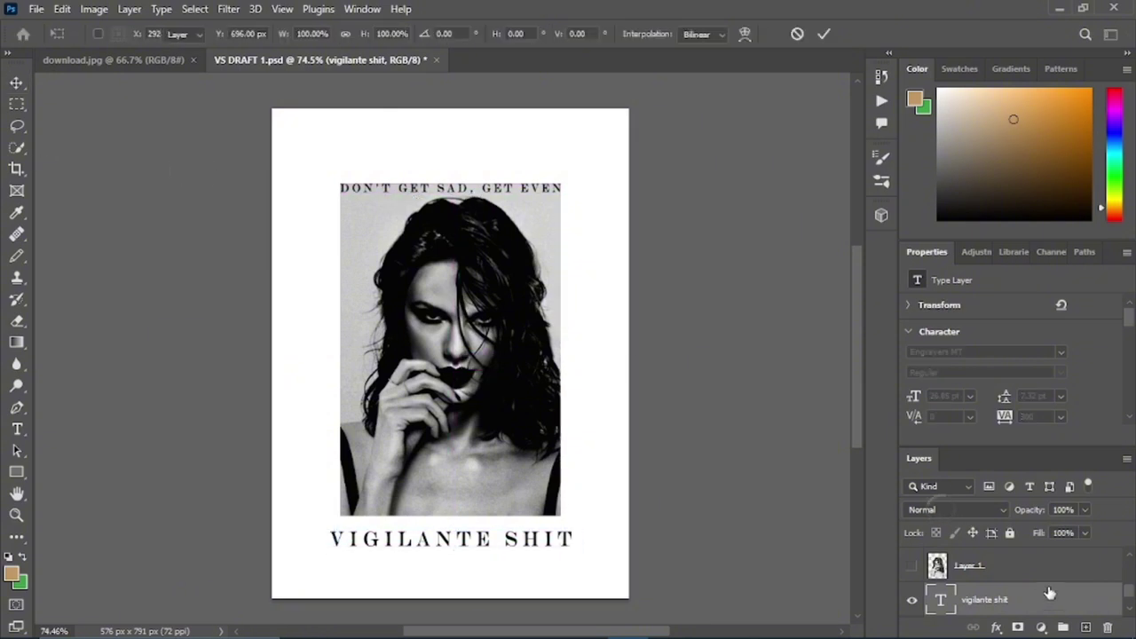
Rotate the tagline to read vertically upwards and place it just inside the photo's left edge, starting at the upper corner
scroll(1050, 586, "up", 3)
left_click(1020, 565)
key("ctrl+t")
left_click_drag(452, 215, 335, 308)
key("Return")
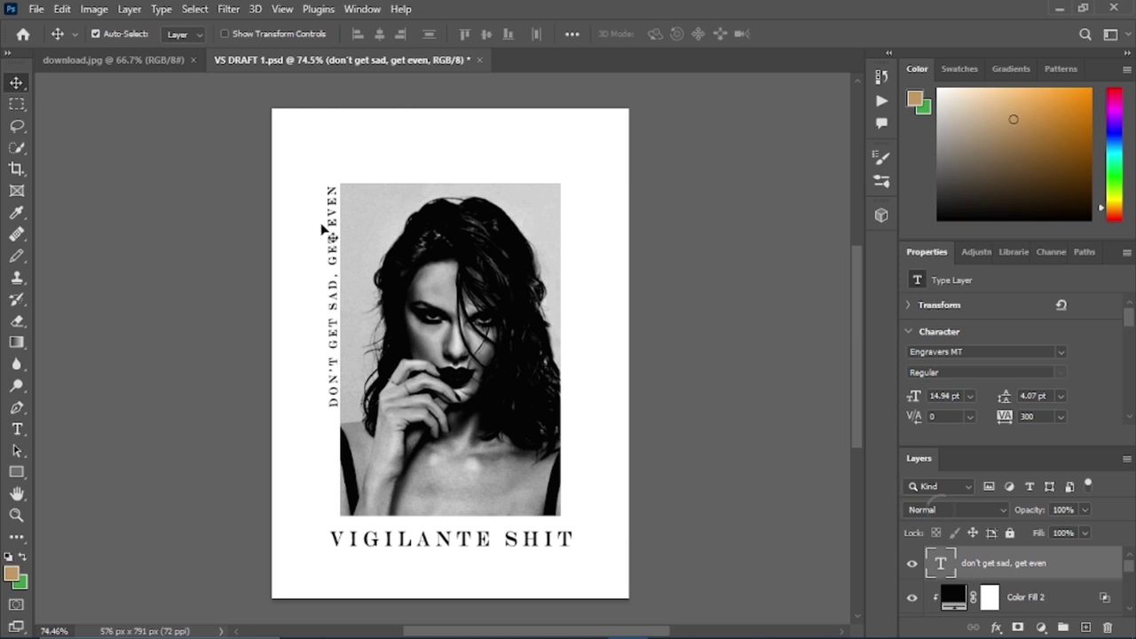
key("ctrl+t")
left_click_drag(334, 224, 350, 222)
key("Return")
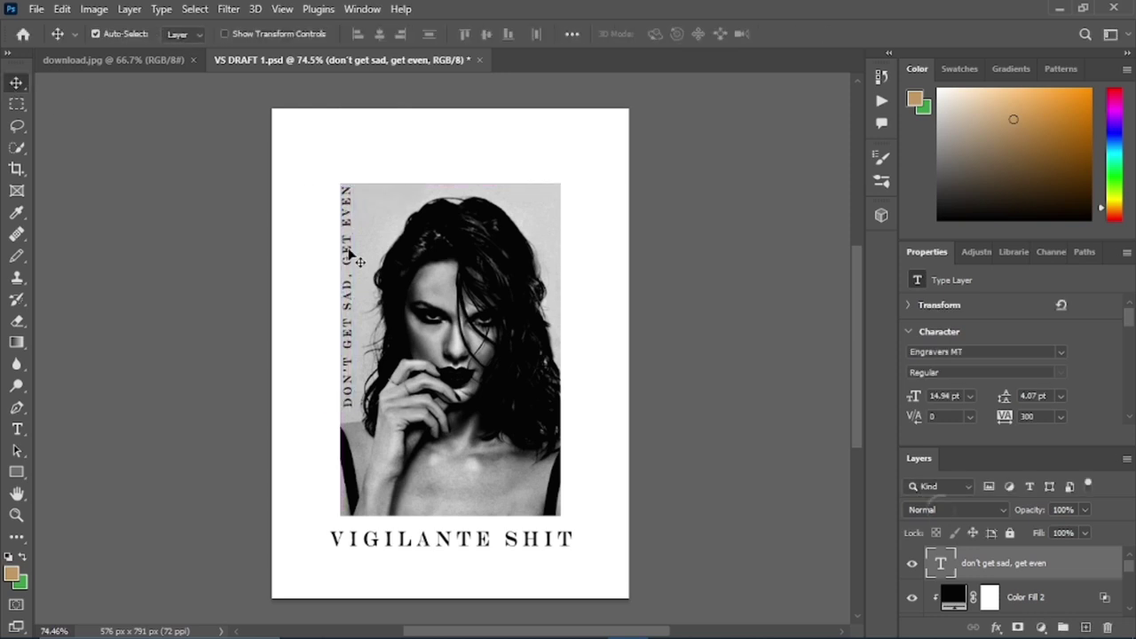
Recolour the vertical tagline dark red
double_click(941, 563)
left_click(1042, 408)
left_click(651, 197)
left_click_drag(701, 327, 888, 278)
left_click(1027, 188)
key("ctrl+Return")
key("v")
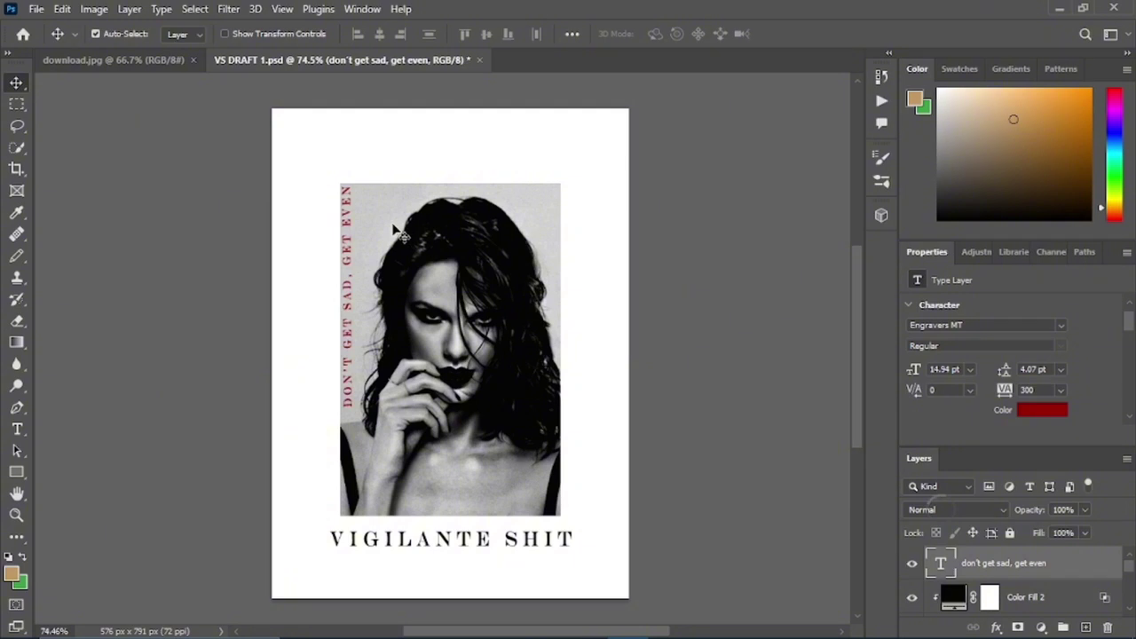
Adjust the vertical tagline's rotation slightly along the photo's left edge
key("ctrl+t")
left_click_drag(368, 191, 353, 151)
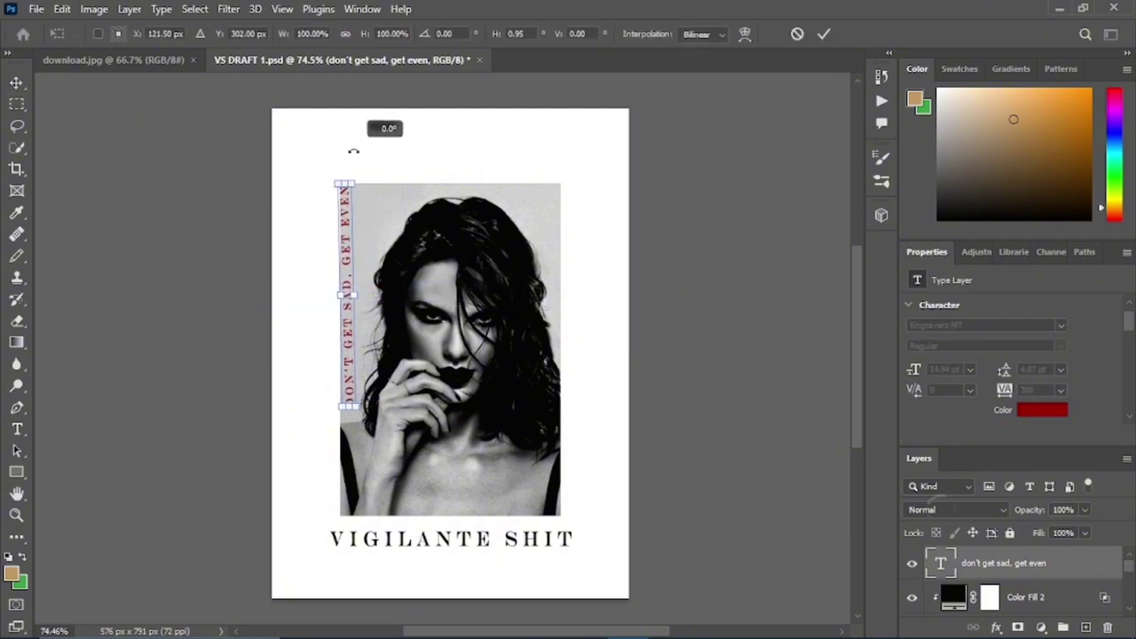
key("Return")
Shorten the vertical tagline to "don't get sad," and move it up to the photo's upper-left corner
key("t")
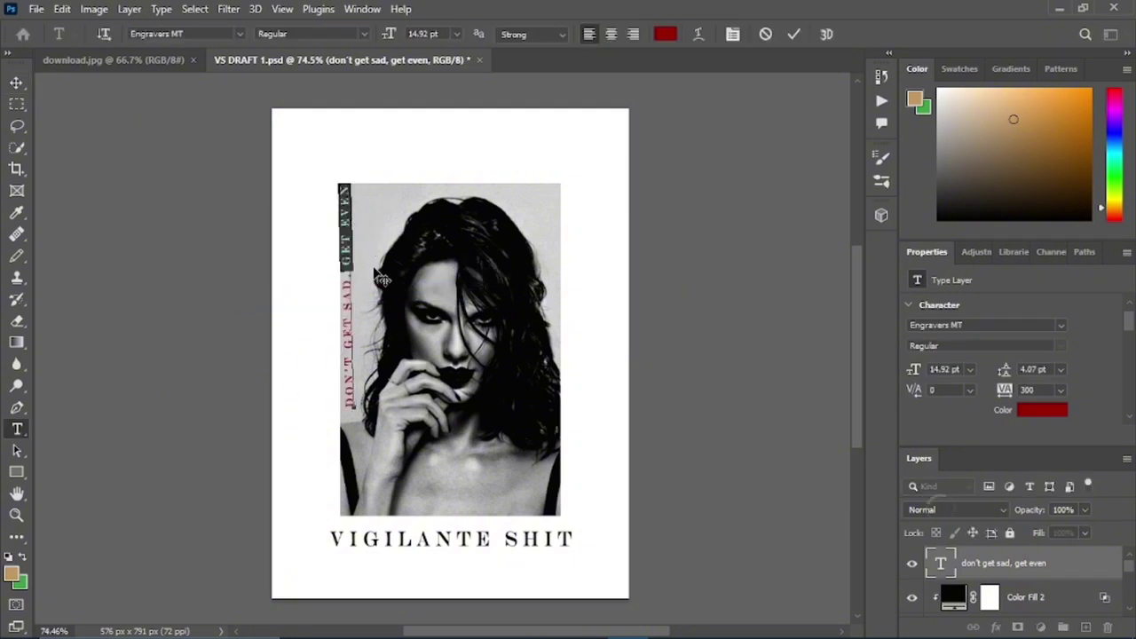
left_click(16, 83)
left_click_drag(354, 344, 352, 252)
Try placing a duplicate of the vertical text along the photo's upper edge, rotated to horizontal, and delete that copy
left_click_drag(1056, 563, 1086, 627)
left_click_drag(351, 249, 392, 254)
key("ctrl+t")
left_click_drag(400, 181, 423, 206)
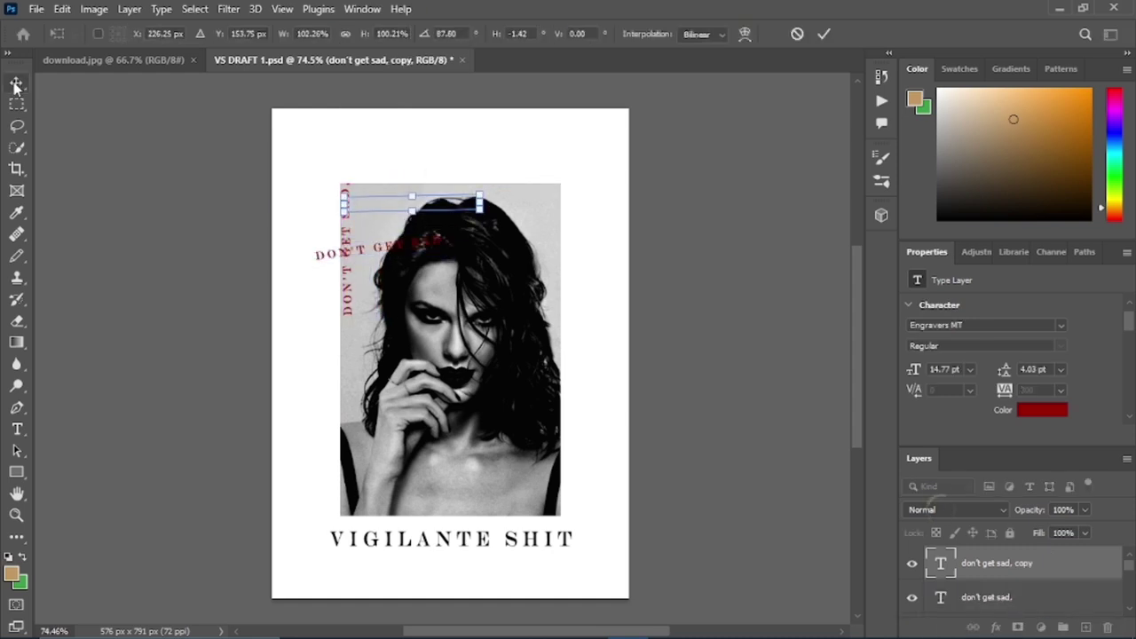
left_click(16, 83)
left_click_drag(389, 253, 430, 199)
key("ctrl+t")
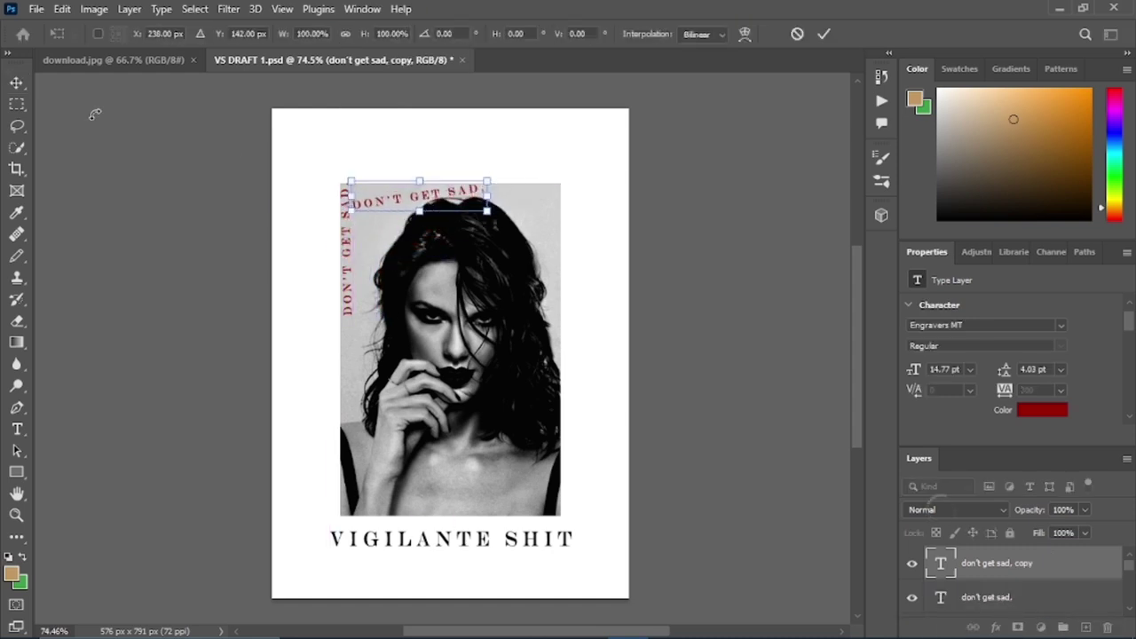
key("Delete")
Duplicate the vertical "don't get sad," text above the photo and rotate the copy 90° to read horizontally
key("ctrl+t")
left_click_drag(347, 249, 450, 161)
left_click_drag(484, 178, 452, 207)
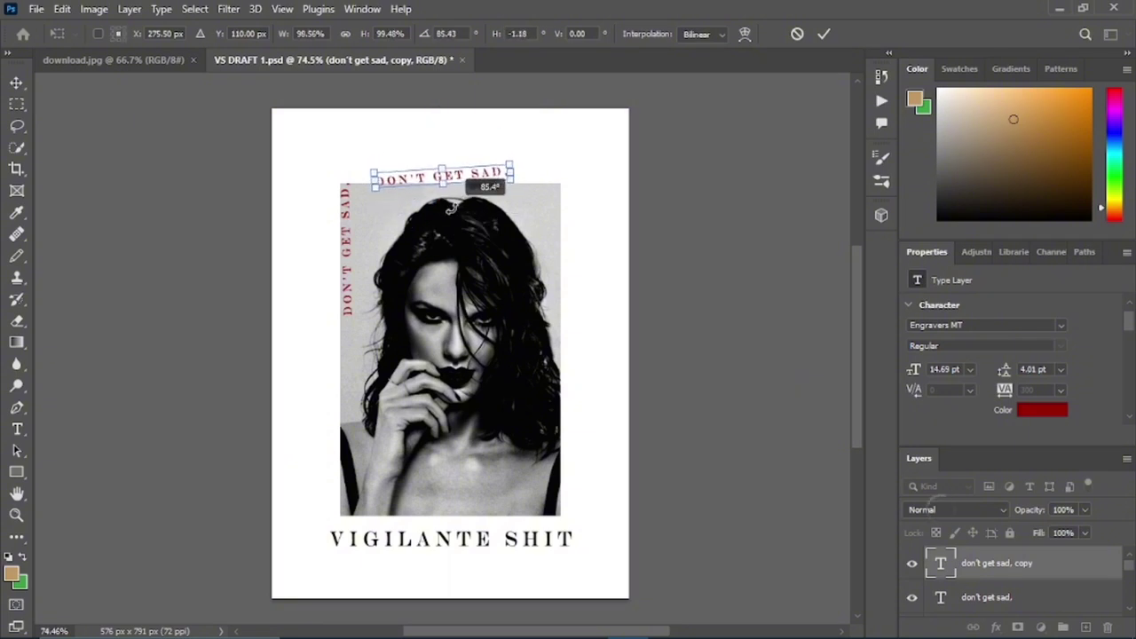
type("90")
key("Return")
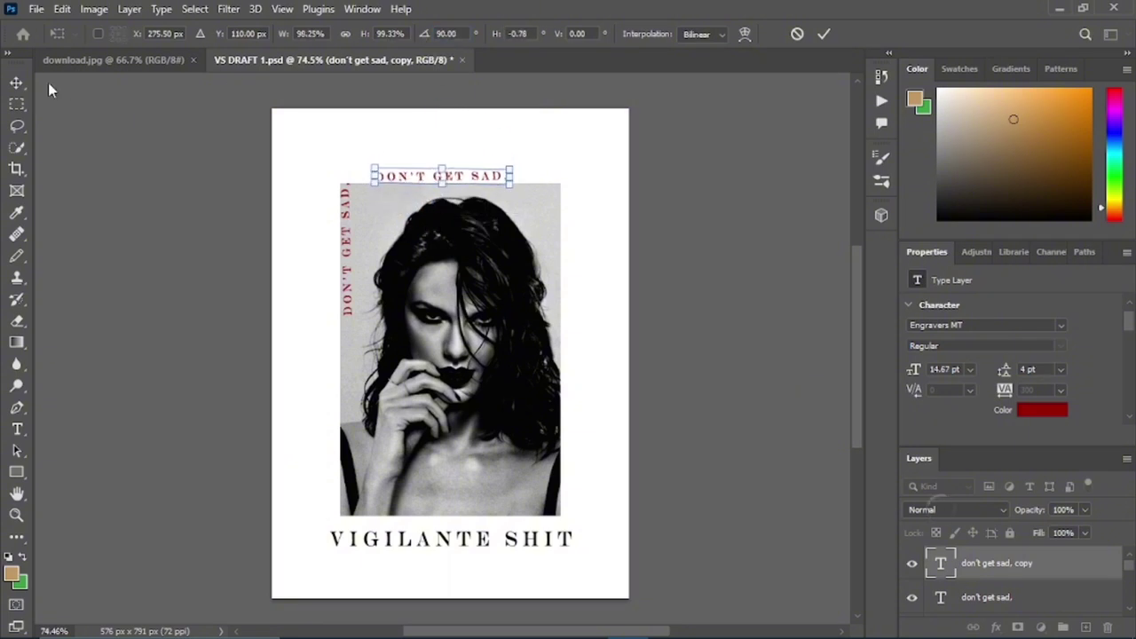
Place the vertical text just outside the photo's left edge and the horizontal copy just above its upper edge
left_click_drag(464, 179, 442, 192)
left_click_drag(347, 261, 334, 260)
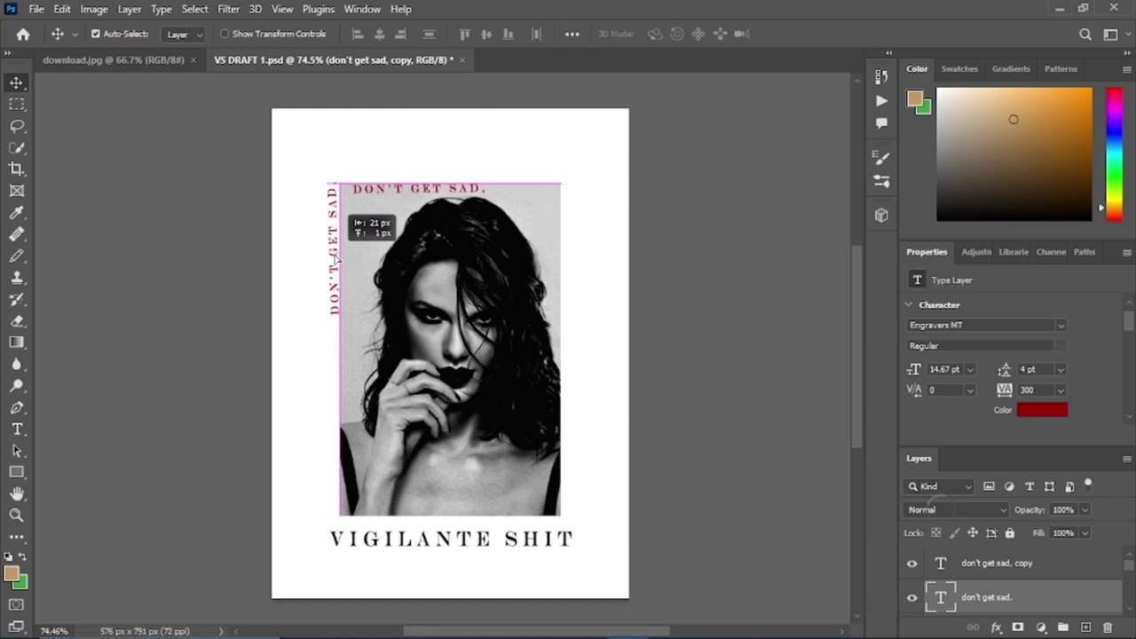
left_click_drag(407, 190, 393, 179)
Change the horizontal copy's text to "get even."
double_click(469, 177)
type("ge")
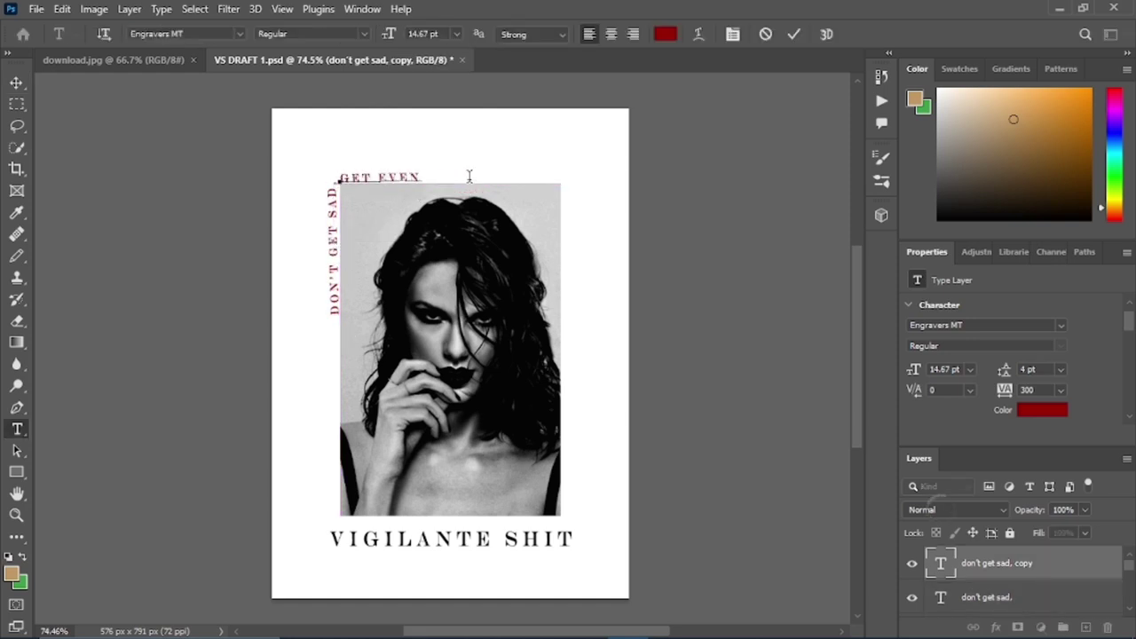
left_click(20, 82)
double_click(419, 179)
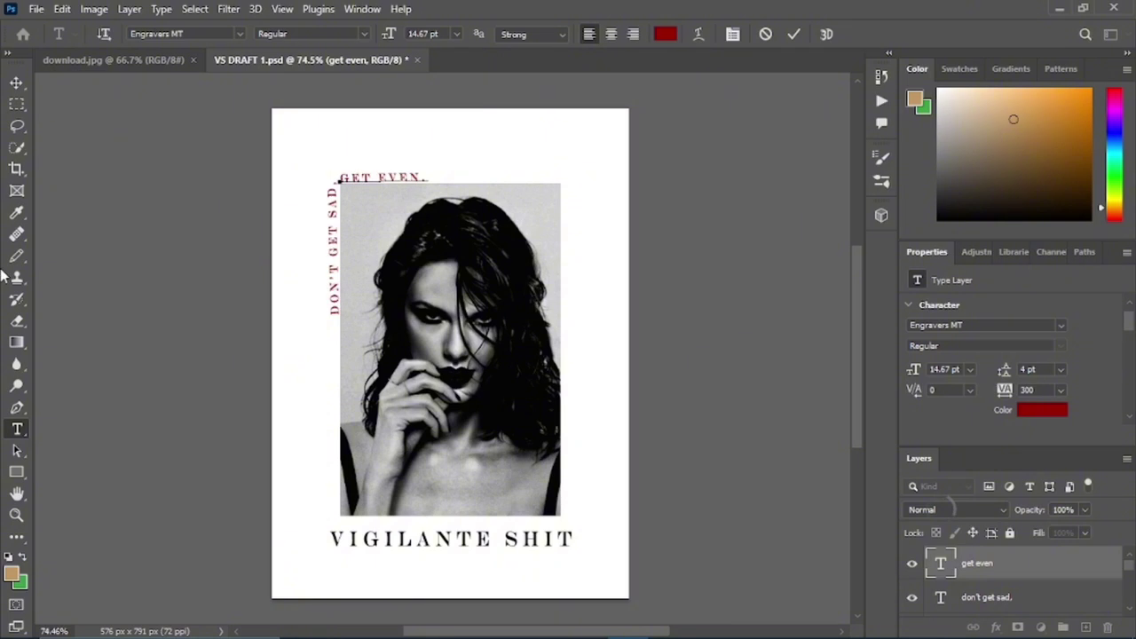
left_click(16, 83)
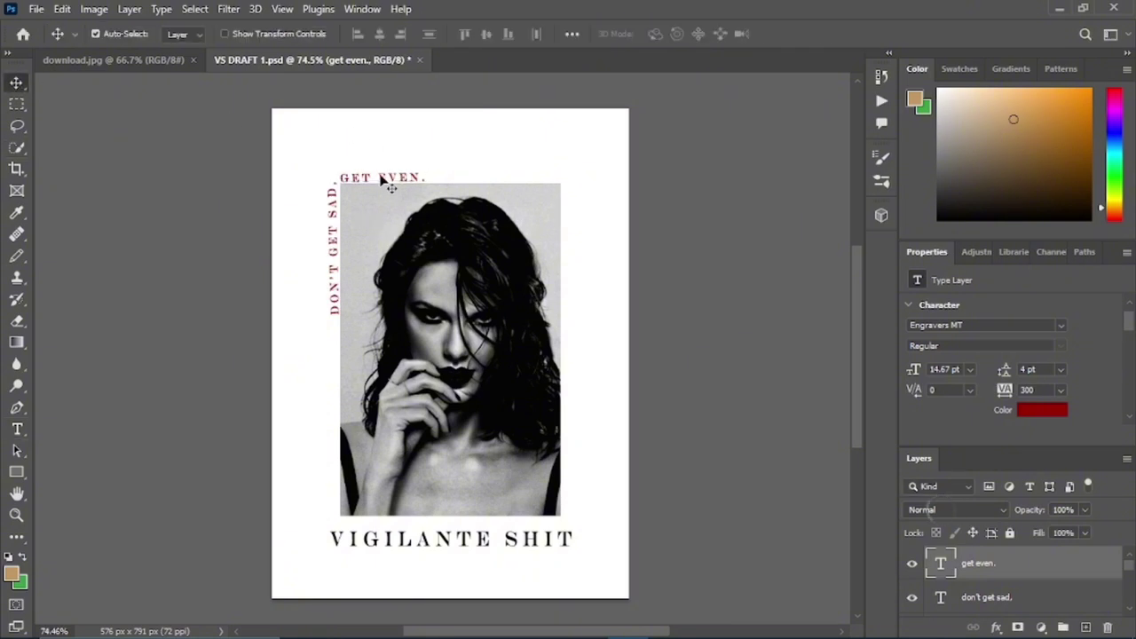
Fine-tune the vertical "don't get sad," text with Free Transform so it sits flush against the photo's left edge
scroll(335, 251, "up", 3)
left_click(342, 197)
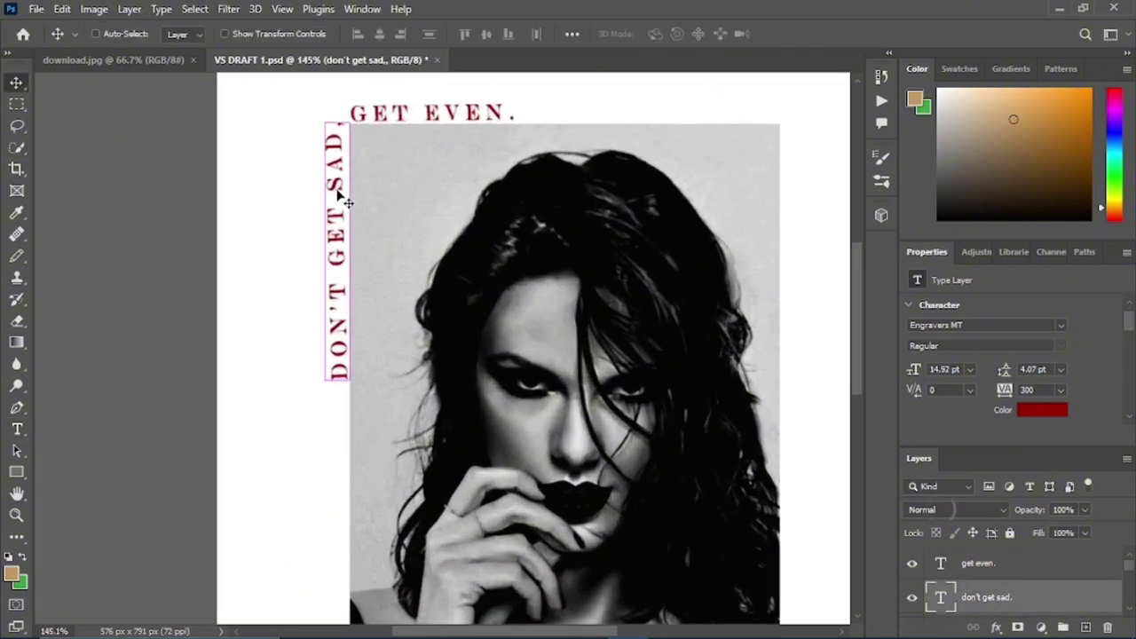
key("ctrl+t")
mouse_move(364, 253)
left_mouse_down()
mouse_move(369, 219)
mouse_move(366, 253)
mouse_move(380, 249)
left_mouse_up()
key("Return")
key("ctrl+t")
left_click_drag(328, 394, 373, 248)
left_click(10, 80)
scroll(400, 204, "up", 3)
key("ctrl+t")
scroll(319, 178, "up", 1)
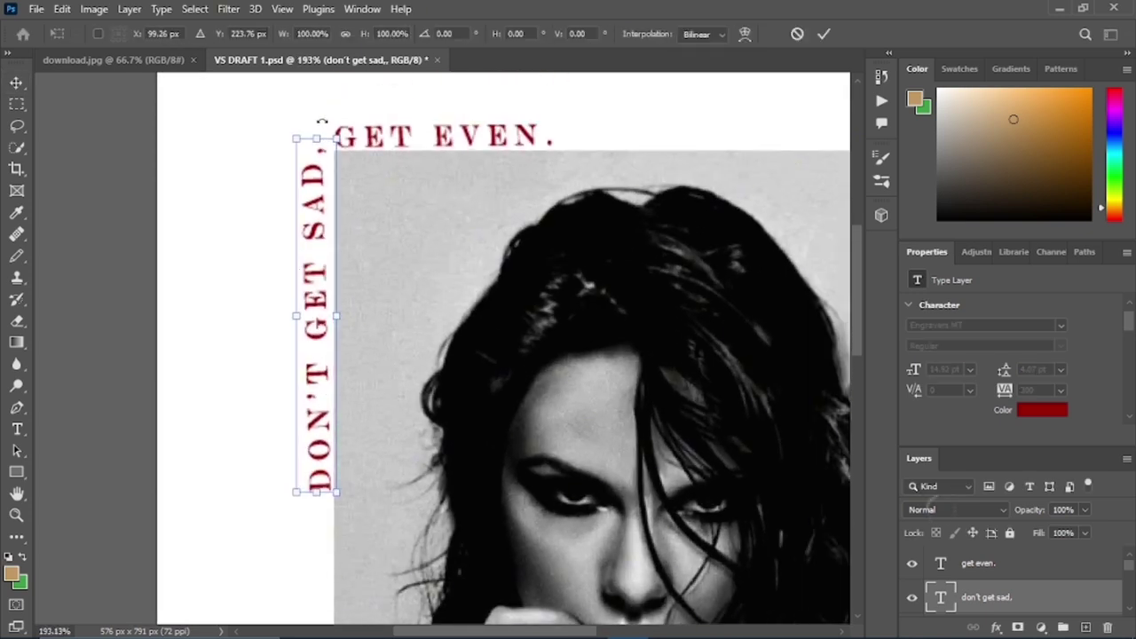
left_click_drag(316, 136, 319, 138)
left_click(13, 79)
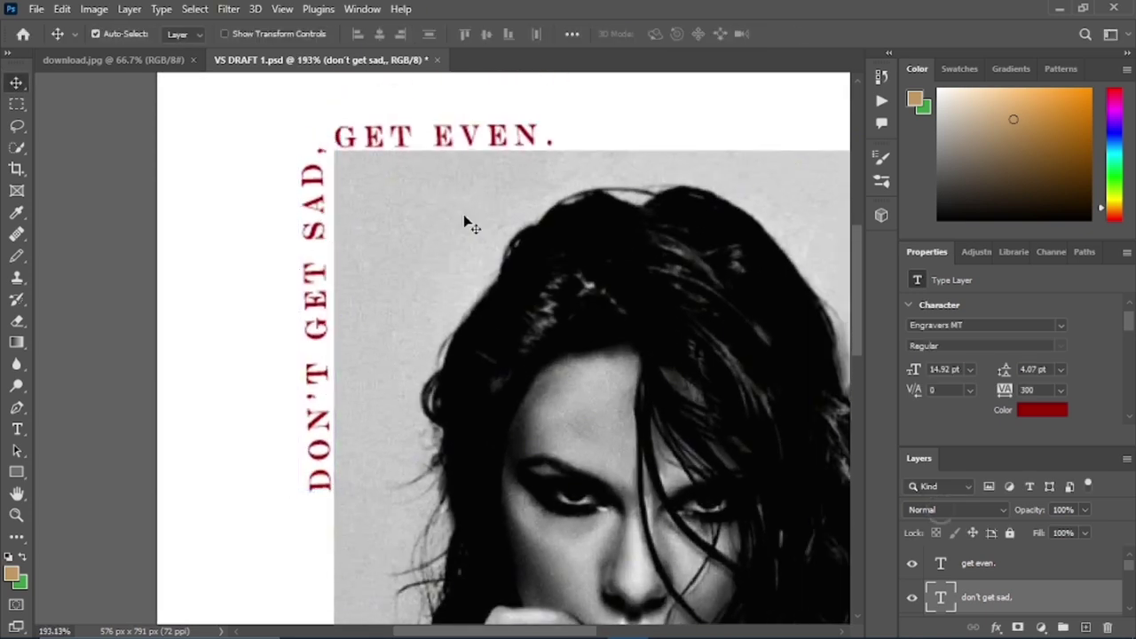
key("ctrl+t")
left_click_drag(357, 309, 356, 310)
key("Return")
scroll(436, 174, "down", 6)
scroll(437, 174, "down", 3)
left_click(556, 332, "ctrl")
key("ctrl+t")
left_click(556, 270)
scroll(994, 595, "down", 1)
left_click(994, 600)
key("ctrl+t")
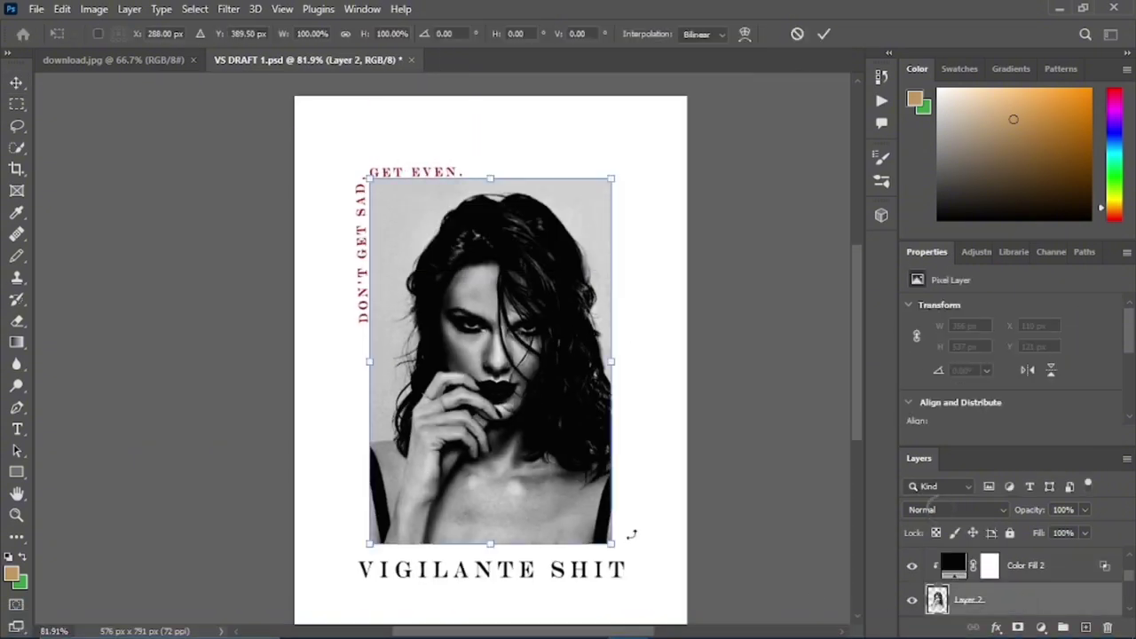
key("Return")
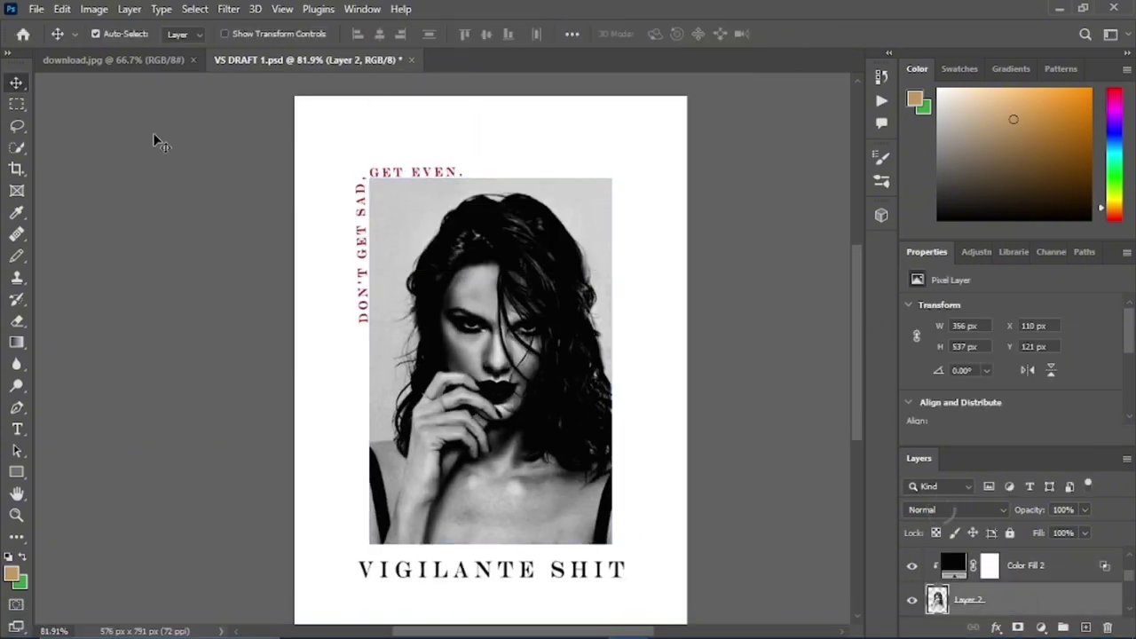
Scale the vertical "don't get sad," text down to 13.51 pt, keeping it just outside the photo's left edge
double_click(364, 216)
key("Escape")
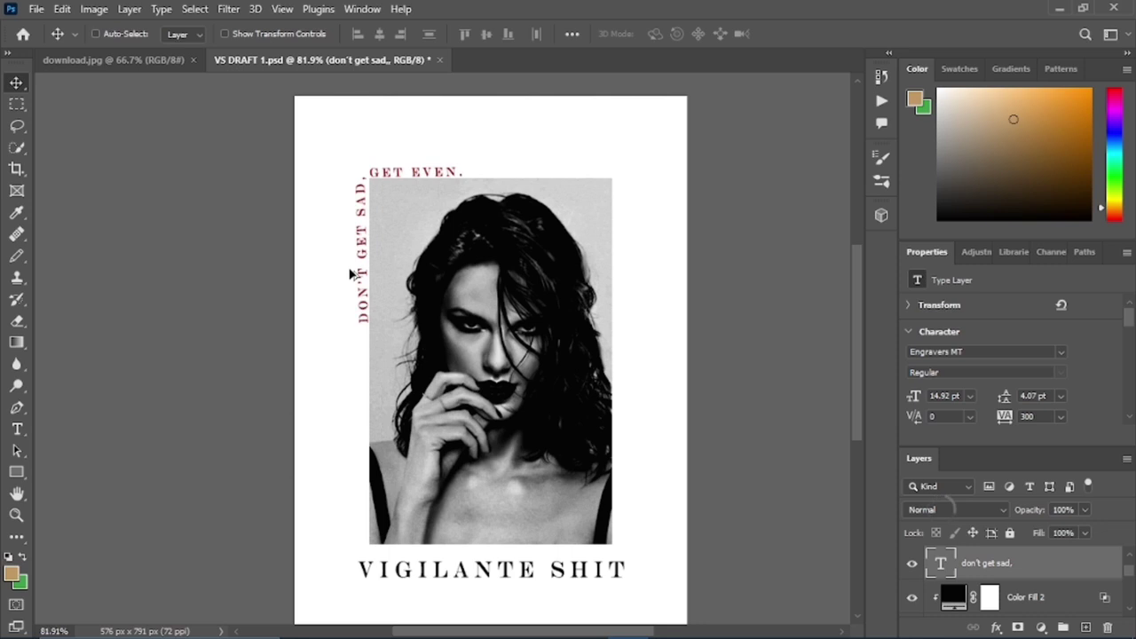
scroll(350, 212, "up", 7)
key("ctrl+t")
left_click_drag(380, 114, 383, 114)
key("Return")
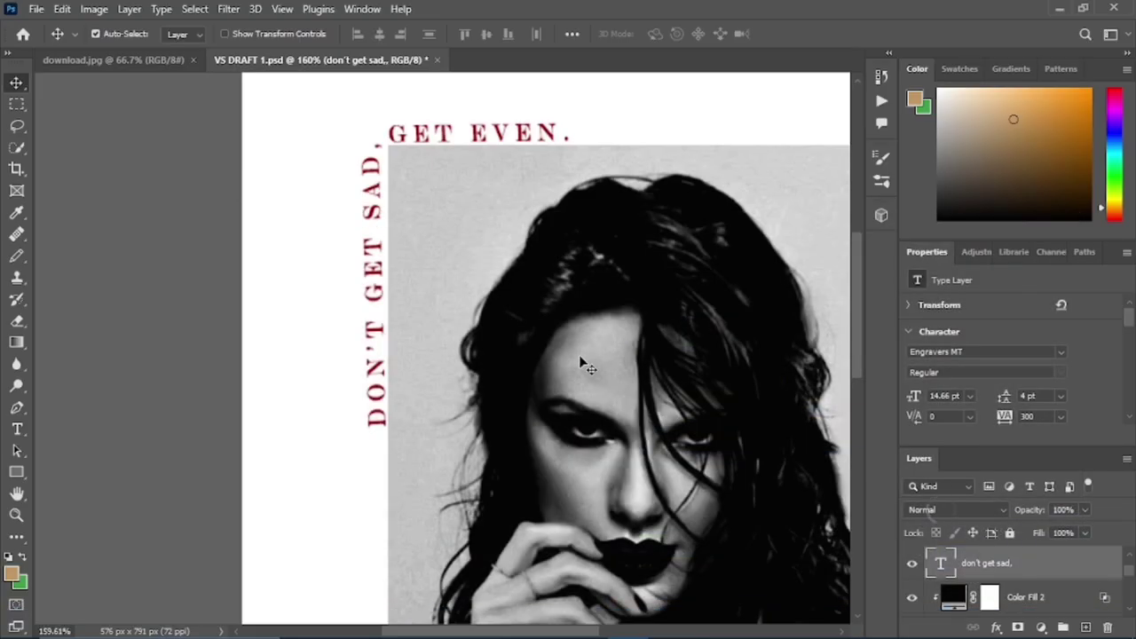
key("ctrl+t")
left_click_drag(375, 130, 386, 120)
left_click(17, 83)
scroll(337, 225, "up", 3)
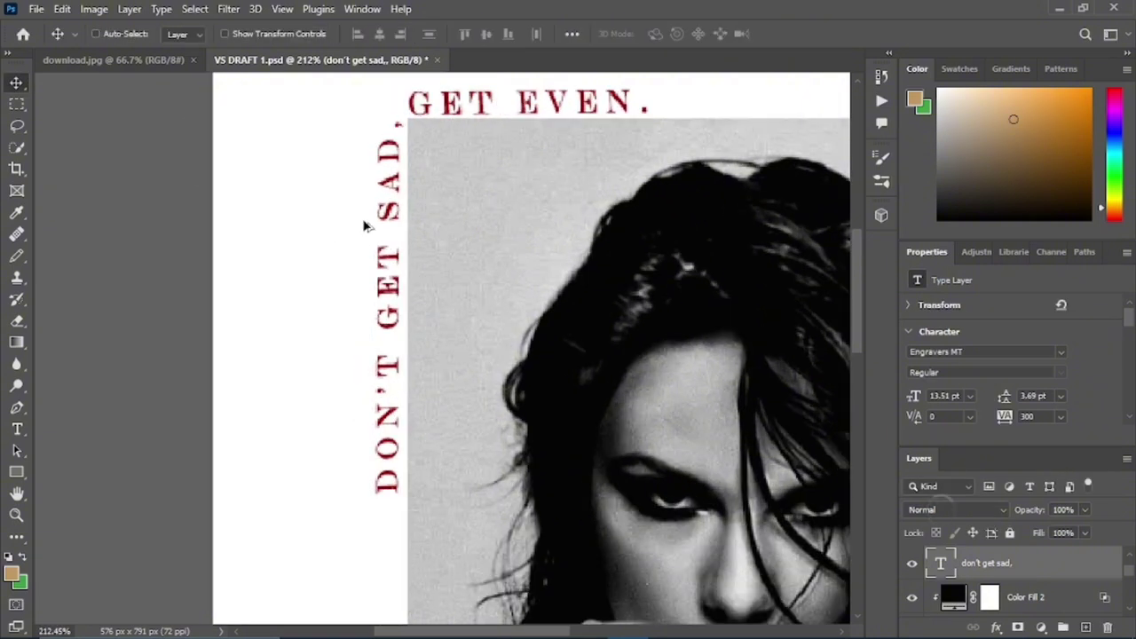
Scale the "VIGILANTE SHIT" title down to 25.36 pt so it roughly matches the photo's width
scroll(460, 200, "down", 13)
scroll(683, 159, "up", 9)
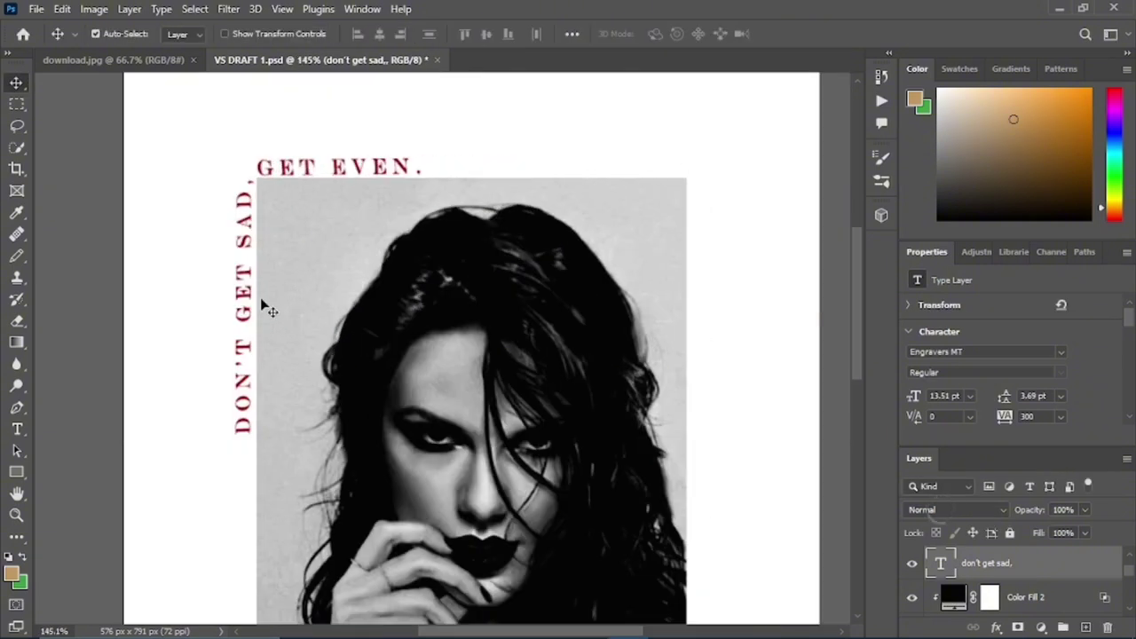
scroll(258, 296, "left", 2)
scroll(264, 297, "left", 1)
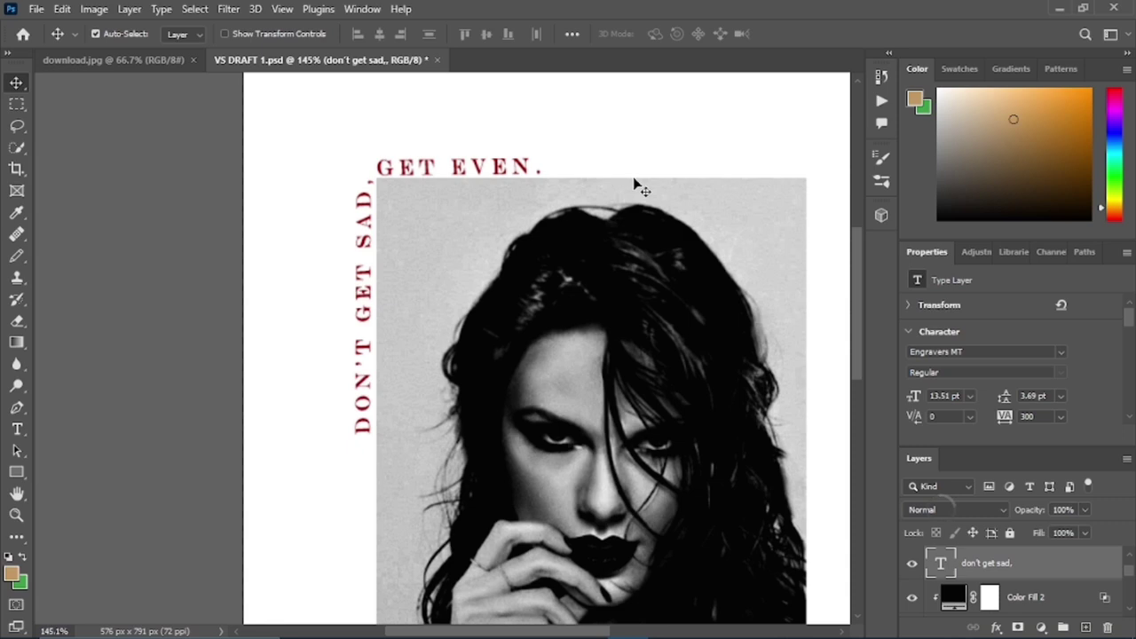
scroll(492, 207, "up", 2)
scroll(602, 193, "down", 2)
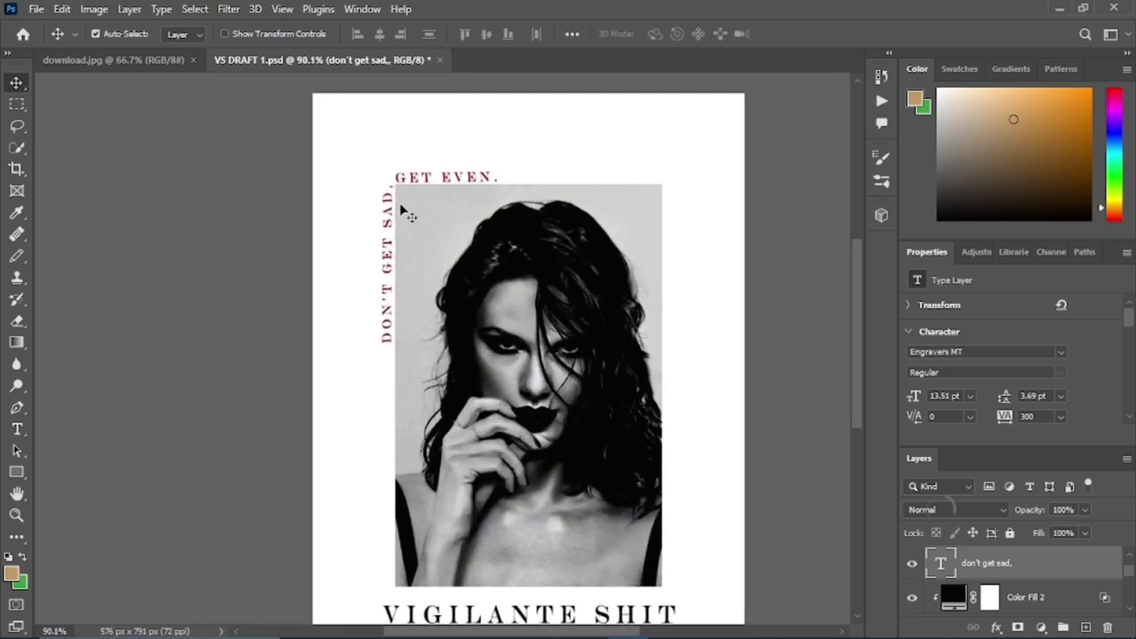
scroll(533, 267, "down", 2)
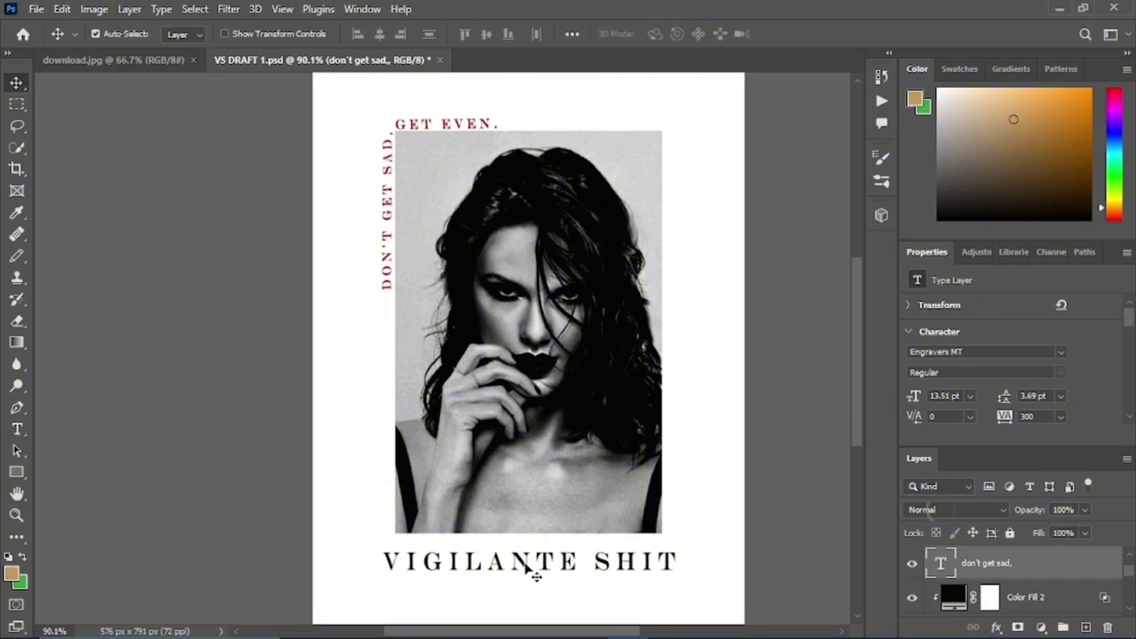
left_click(534, 575)
key("ctrl+t")
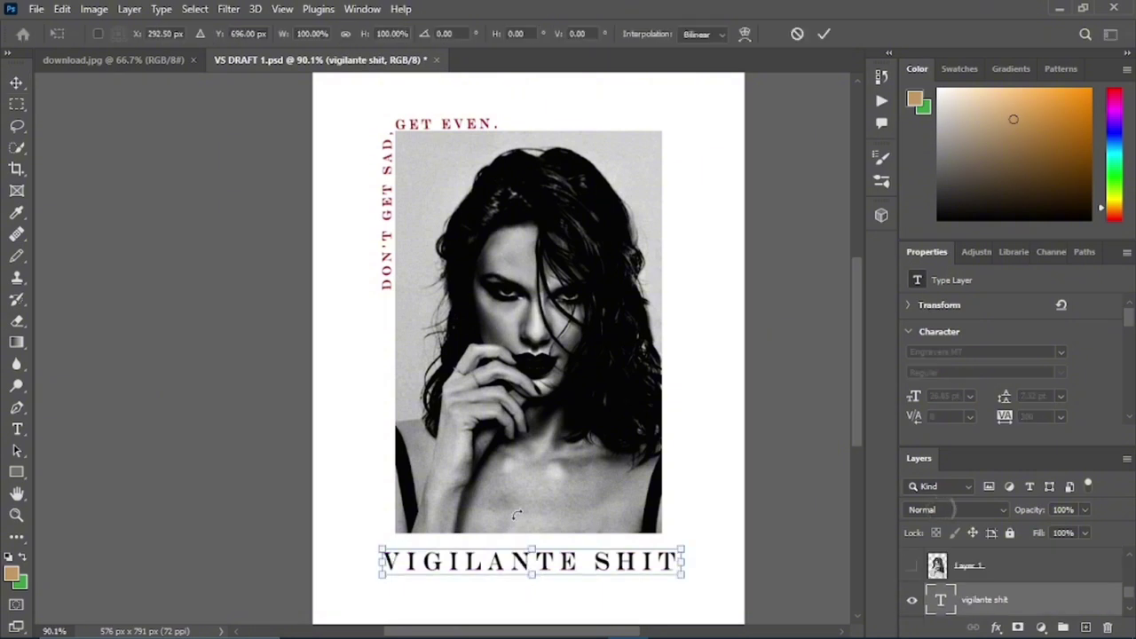
left_click_drag(538, 580, 542, 579)
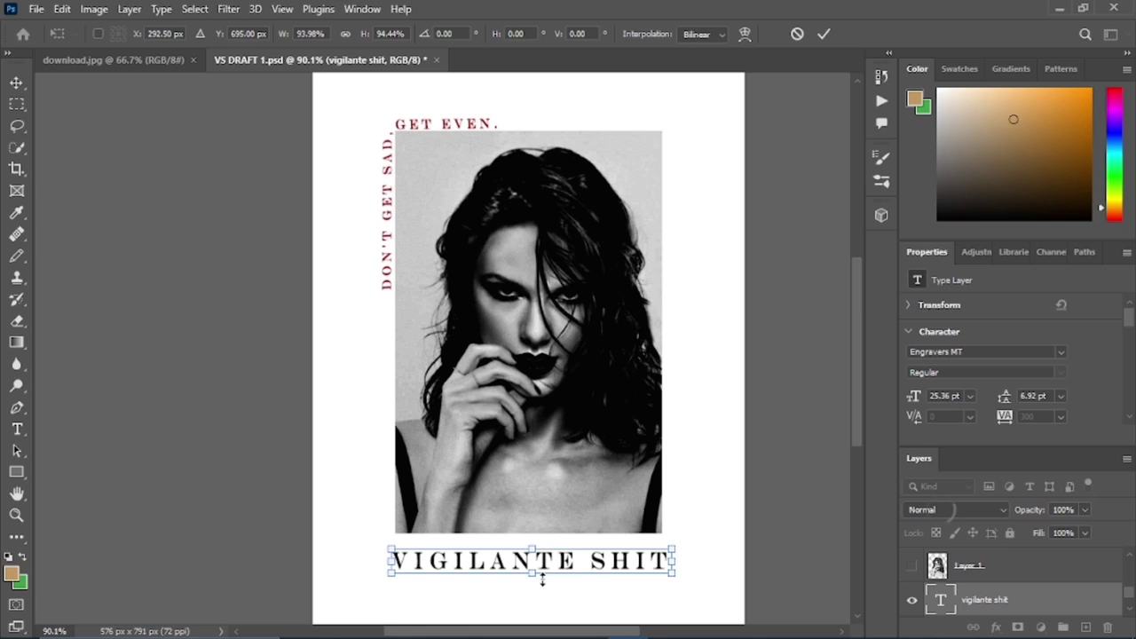
key("Return")
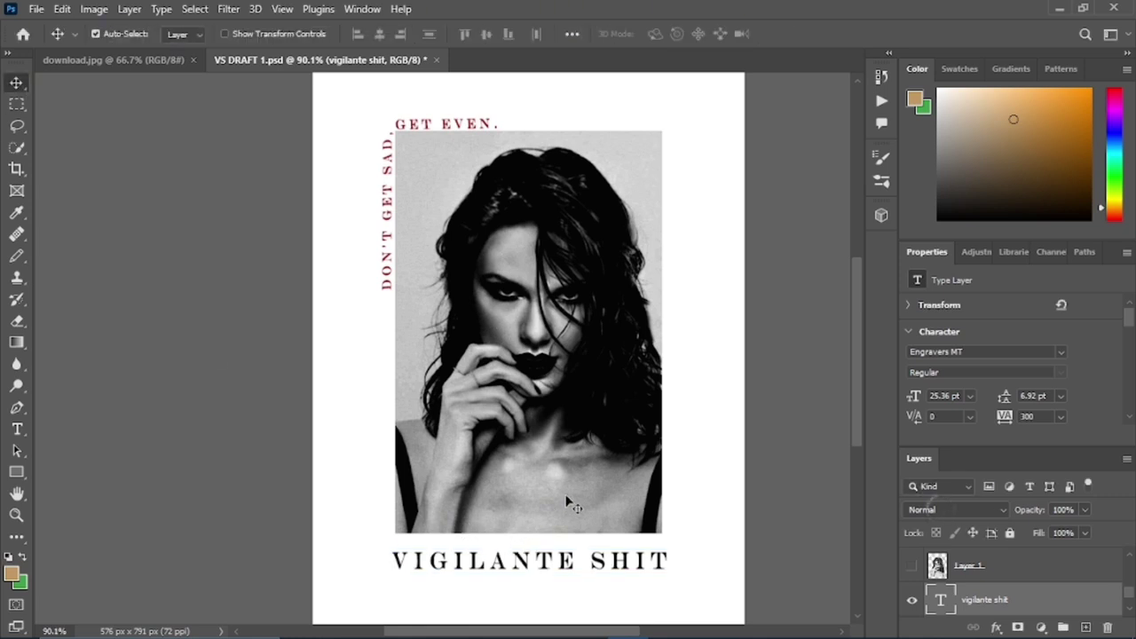
Try placing both red tagline texts inside the photo along its upper-left corner
scroll(566, 502, "up", 3)
scroll(524, 484, "down", 4)
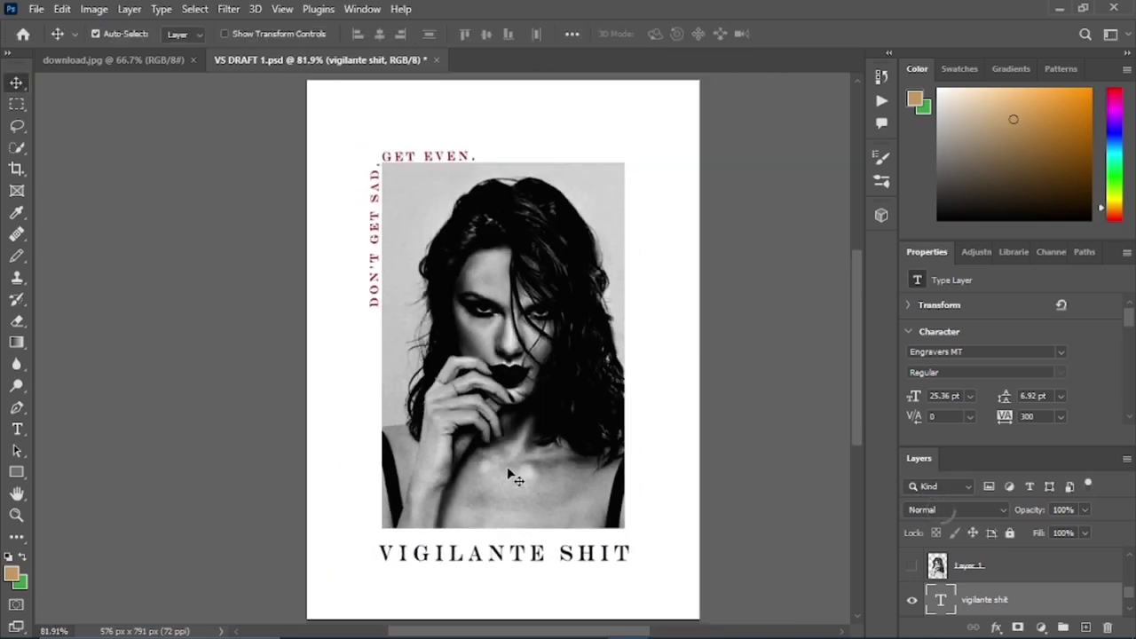
scroll(532, 184, "down", 2)
scroll(464, 182, "up", 1)
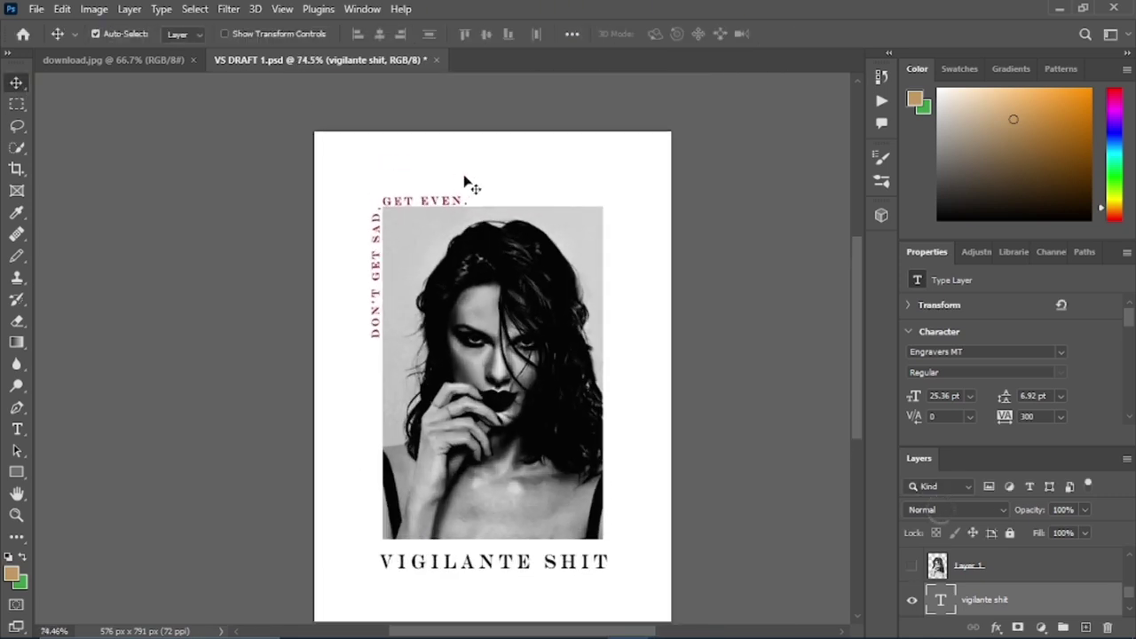
scroll(380, 266, "up", 3)
left_click(378, 284)
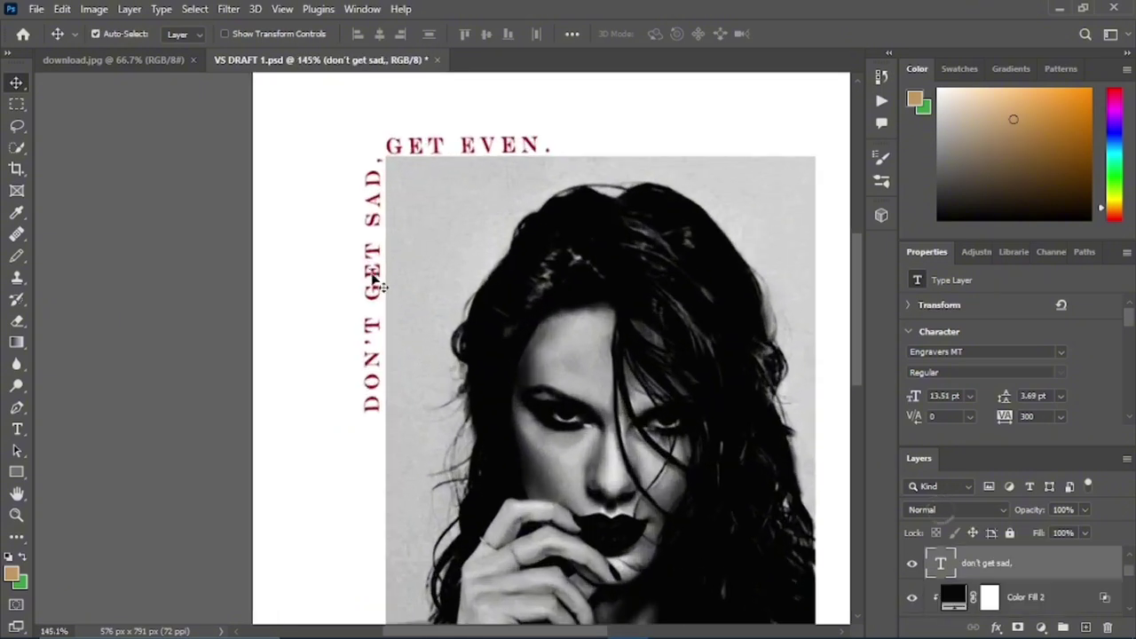
left_click_drag(377, 284, 400, 282)
left_click_drag(425, 149, 457, 169)
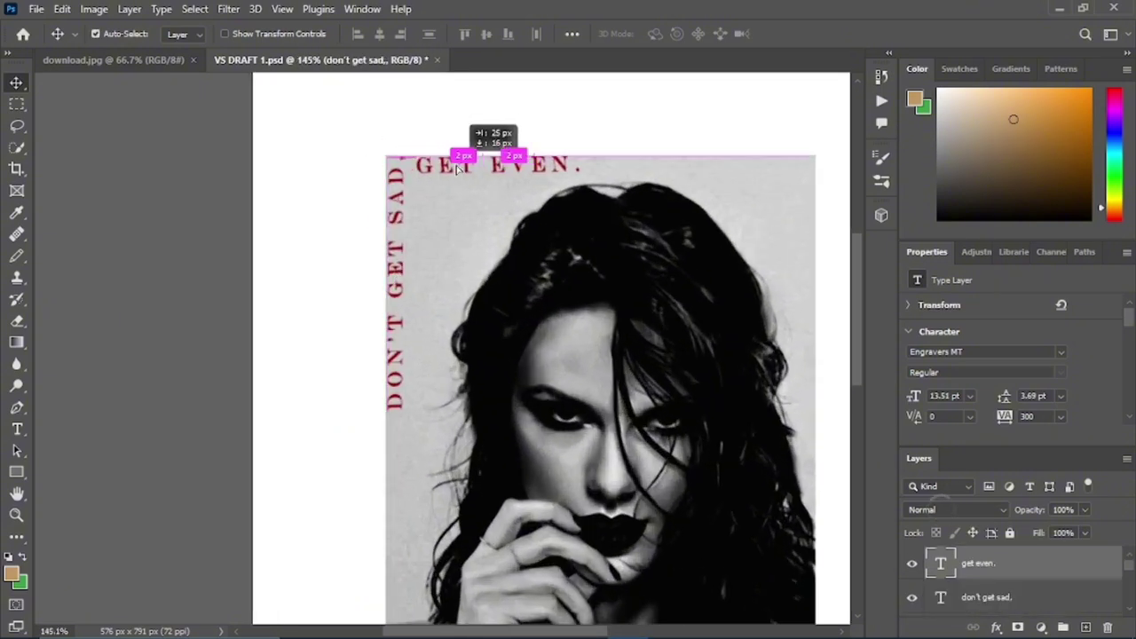
scroll(414, 164, "down", 6)
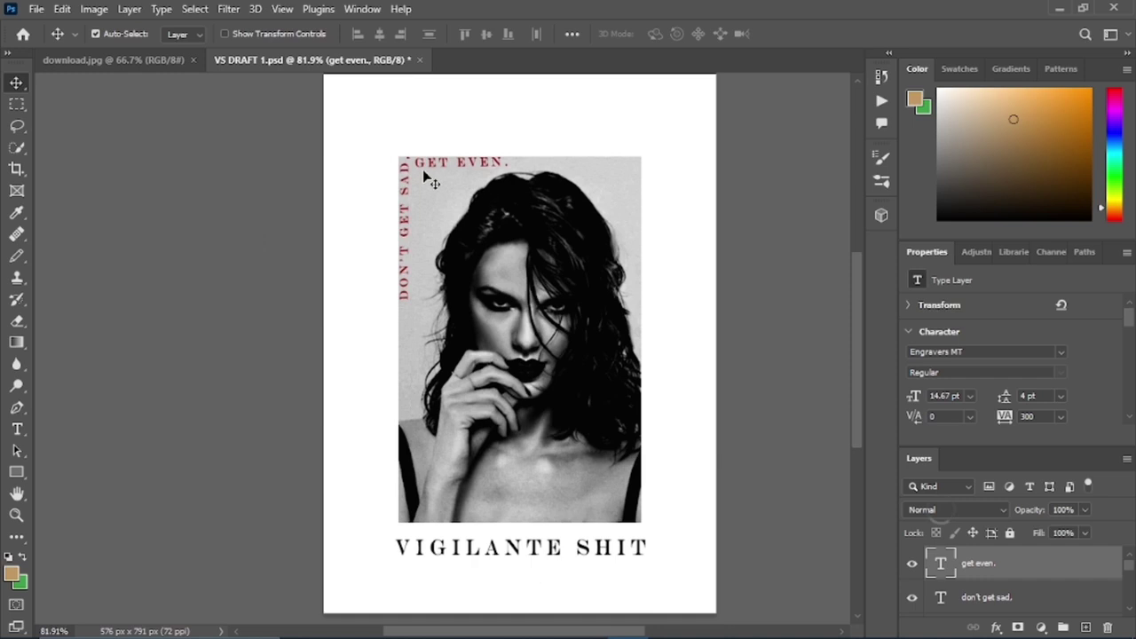
Move "get even." back above the photo's upper edge and "don't get sad," back outside its left edge
scroll(429, 173, "up", 7)
left_click_drag(446, 177, 423, 157)
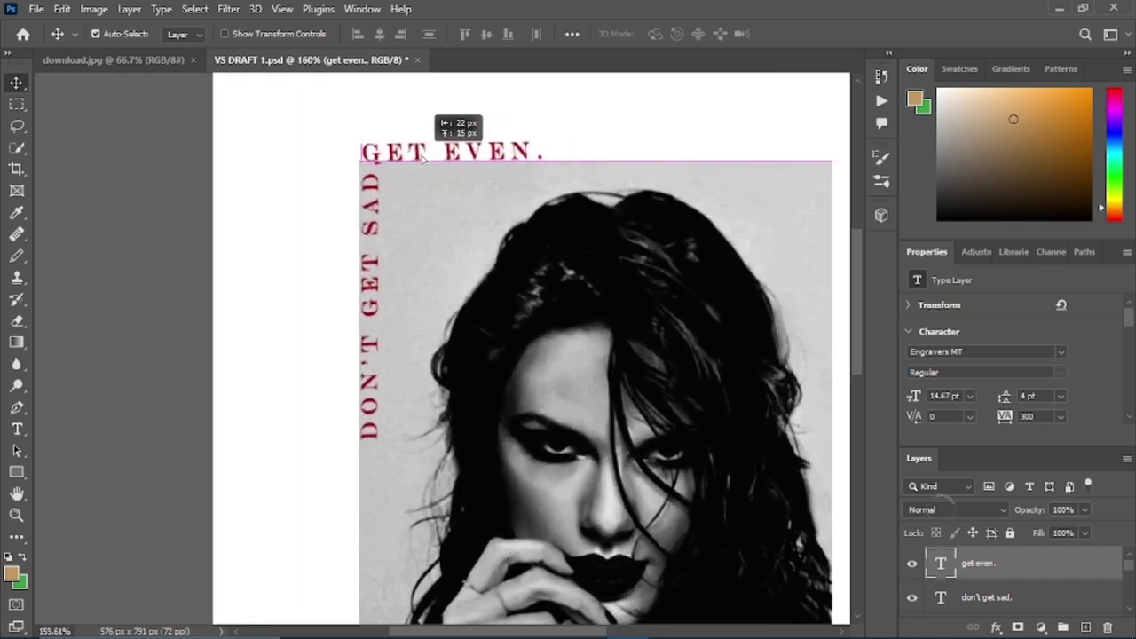
left_click_drag(377, 232, 350, 229)
scroll(577, 236, "down", 5)
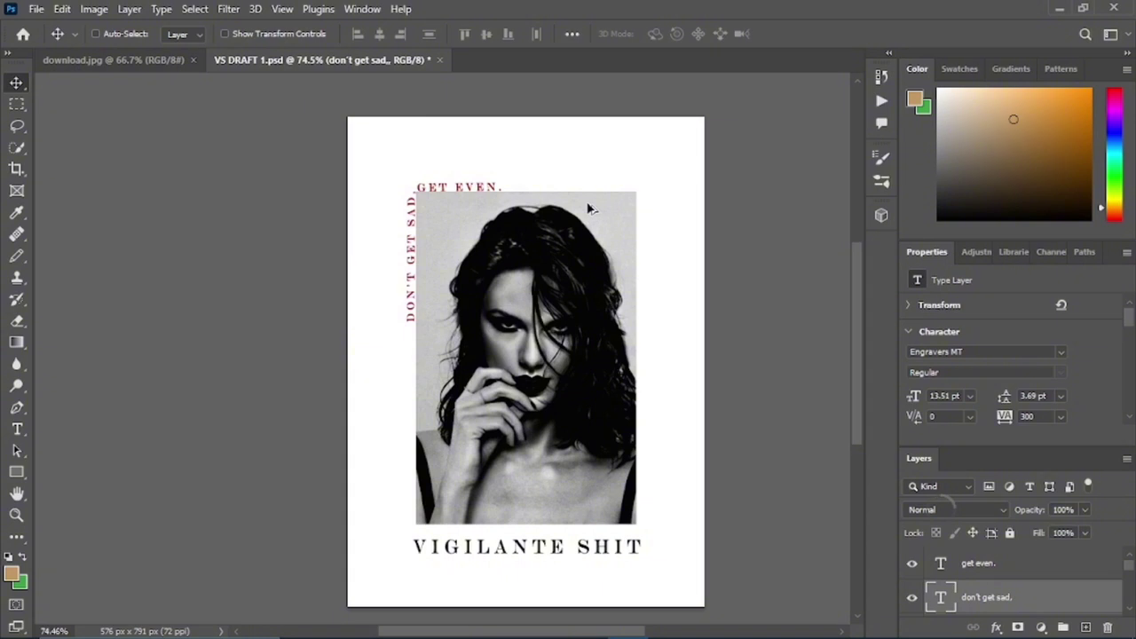
scroll(591, 221, "up", 1)
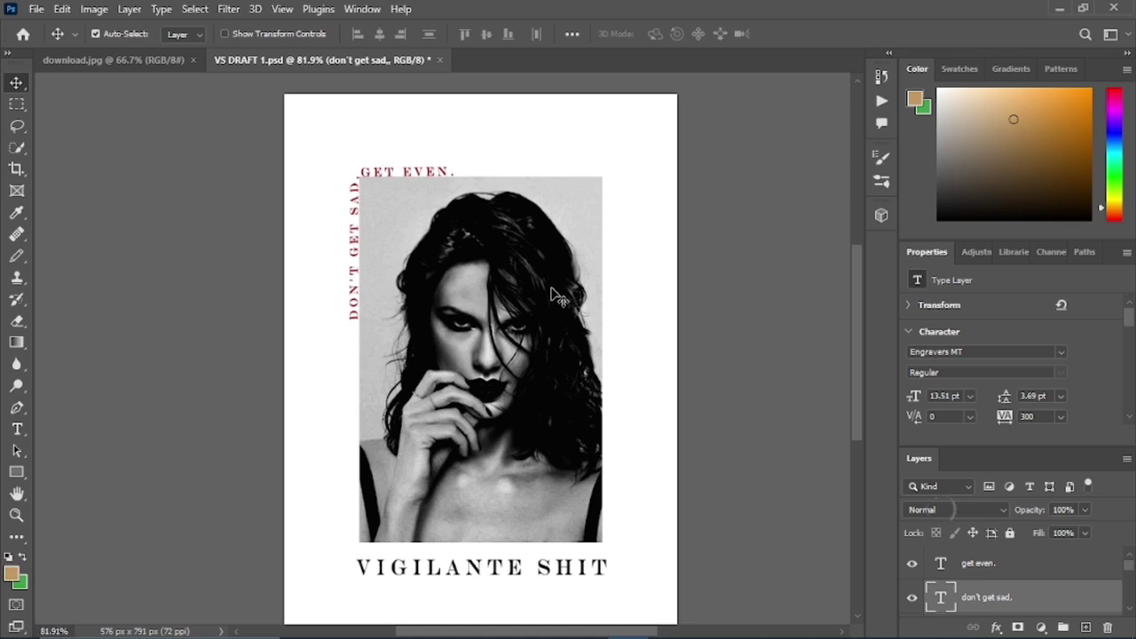
scroll(562, 409, "down", 1)
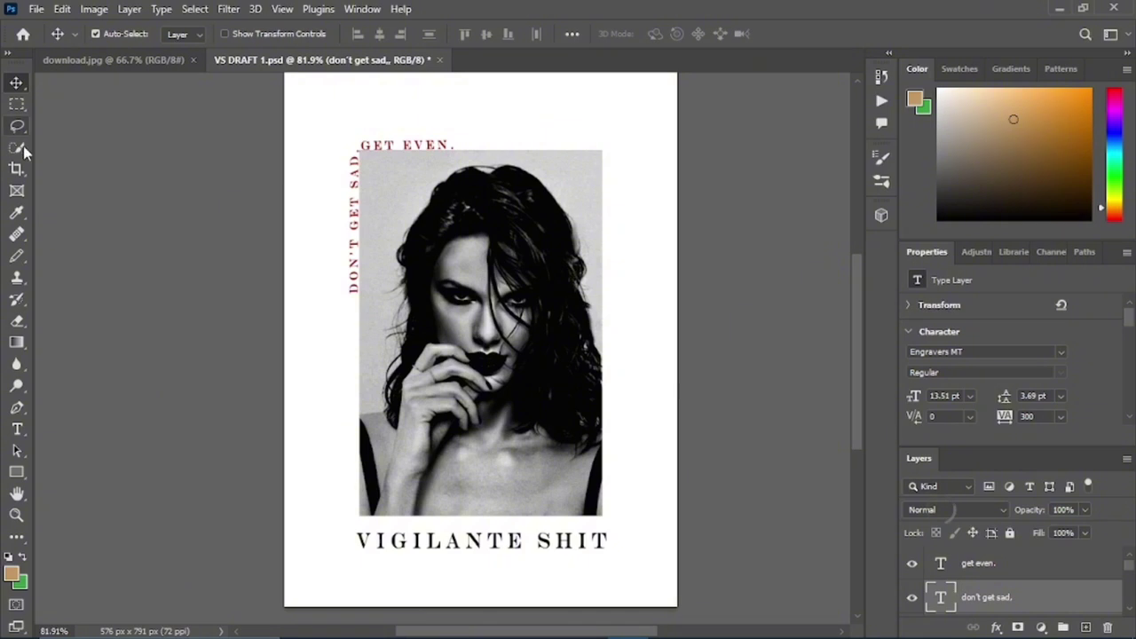
Add the text "reputation" below the title and set its font to OPTIEngraversOldEnglish
key("t")
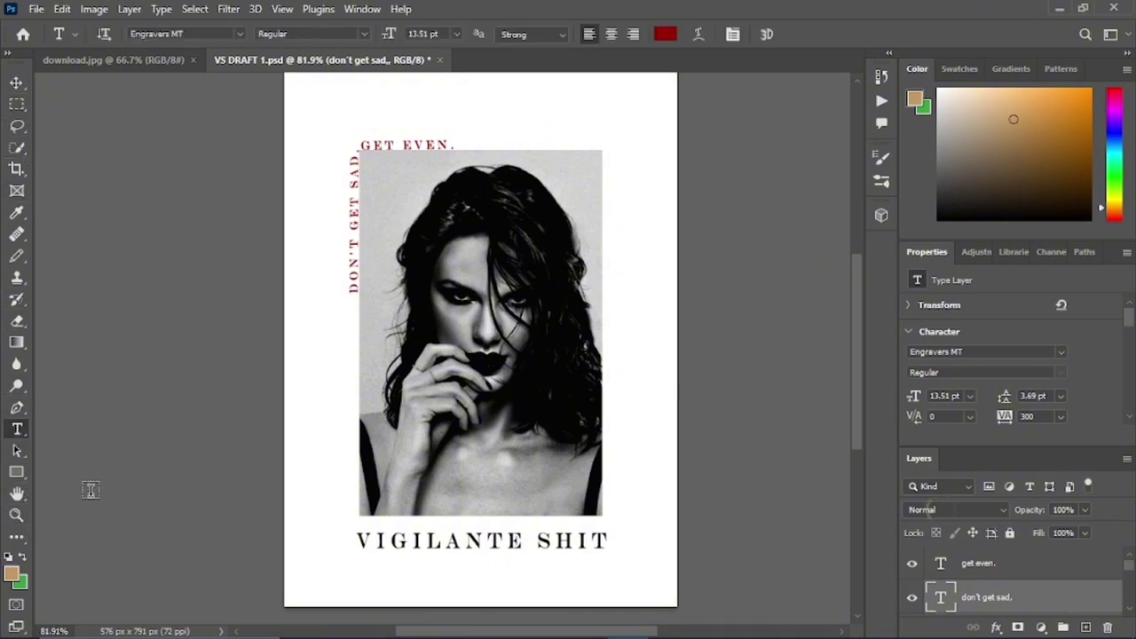
left_click(400, 578)
type("reput")
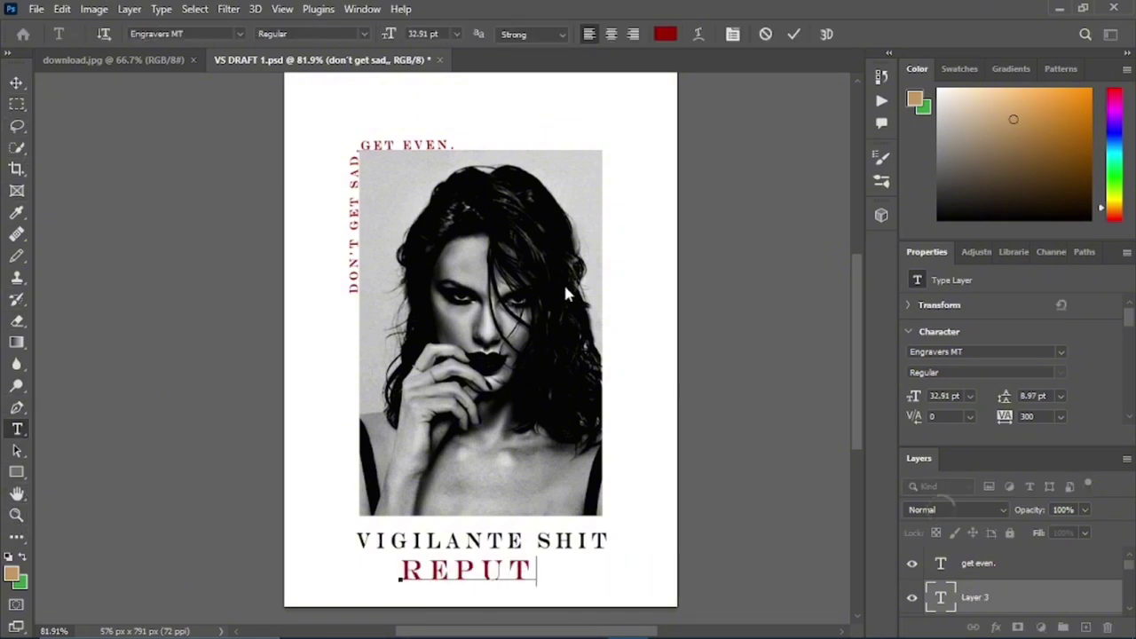
left_click(16, 83)
left_click_drag(521, 569, 494, 575)
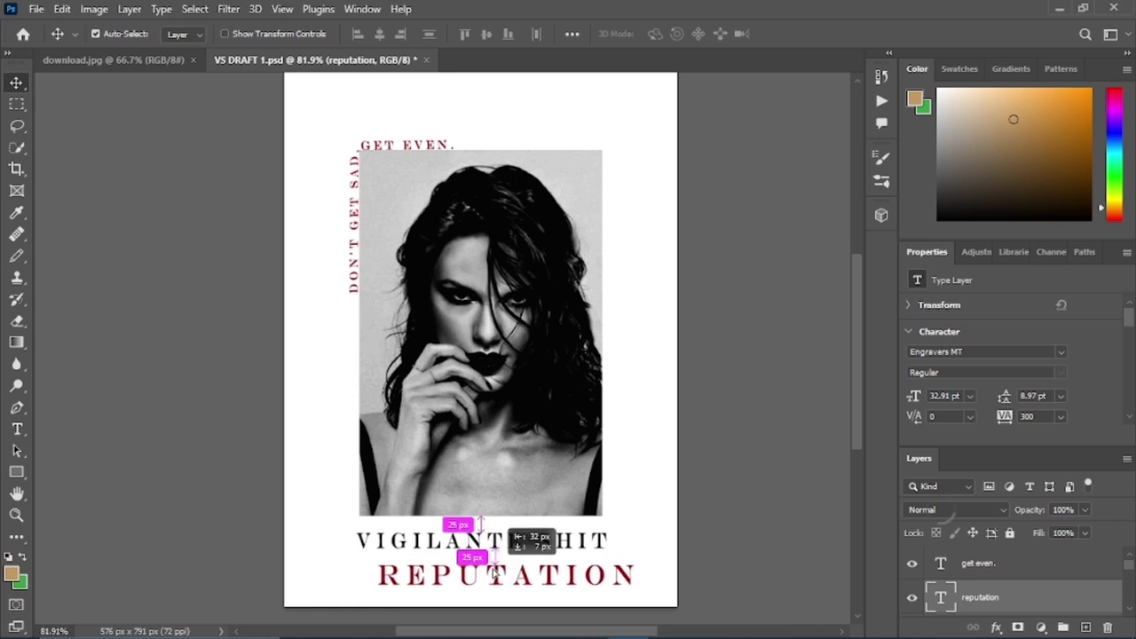
double_click(494, 575)
type("engrave")
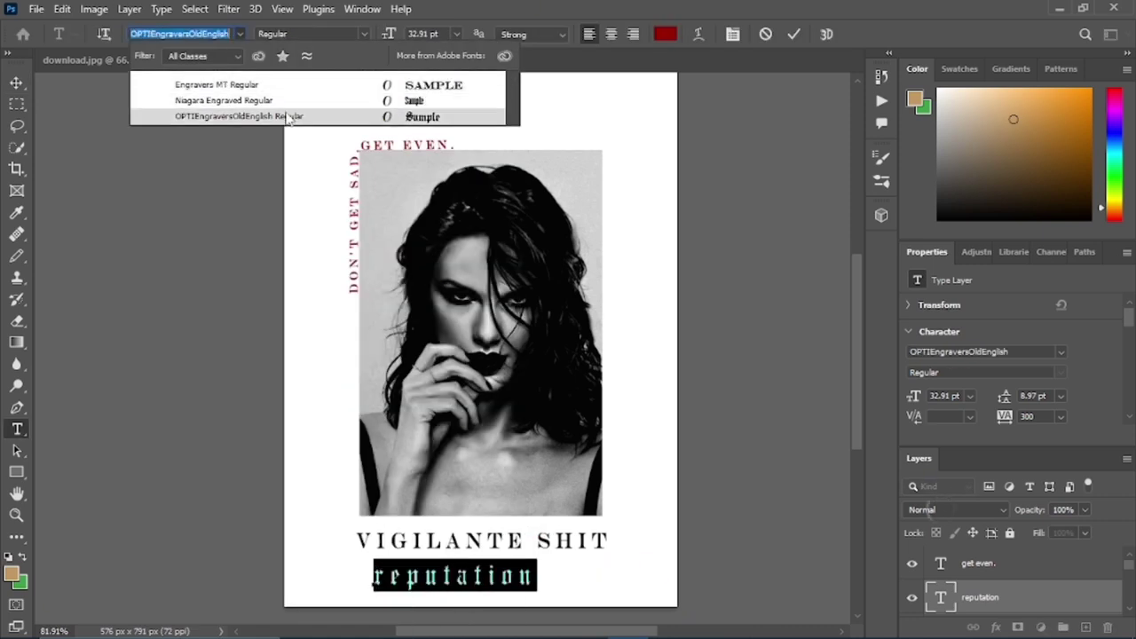
left_click(284, 117)
left_click(16, 83)
Scale the "reputation" text to the photo's width at 48.86 pt and place it over the bottom of the photo
left_click_drag(486, 585, 481, 100)
key("ctrl+t")
left_click_drag(562, 96, 602, 96)
left_click_drag(400, 96, 361, 96)
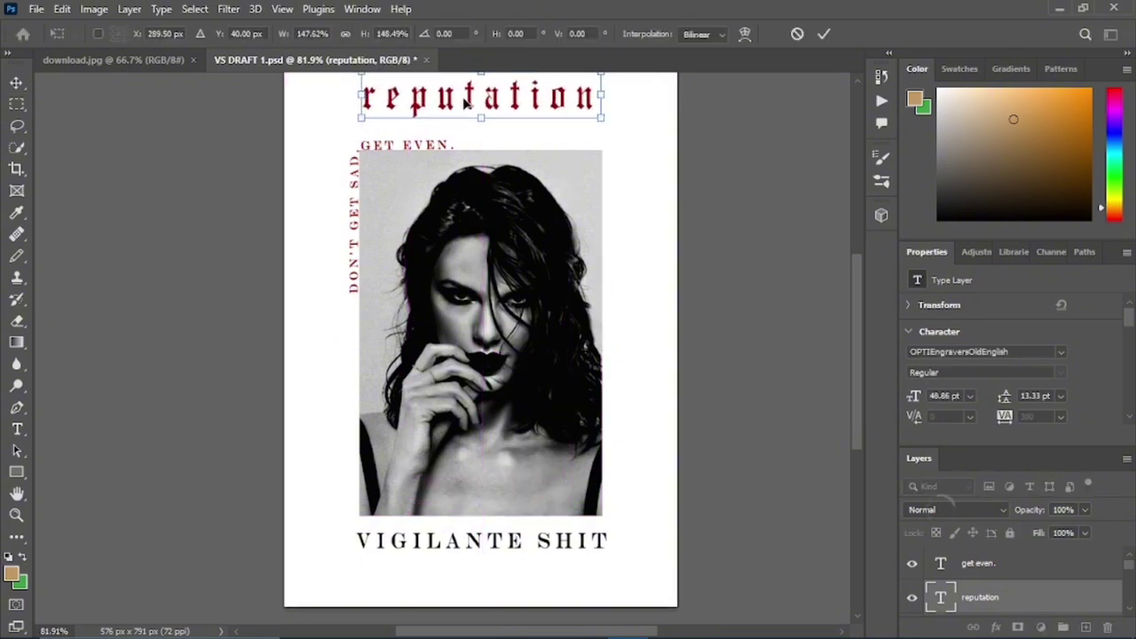
left_click_drag(465, 102, 479, 504)
key("Return")
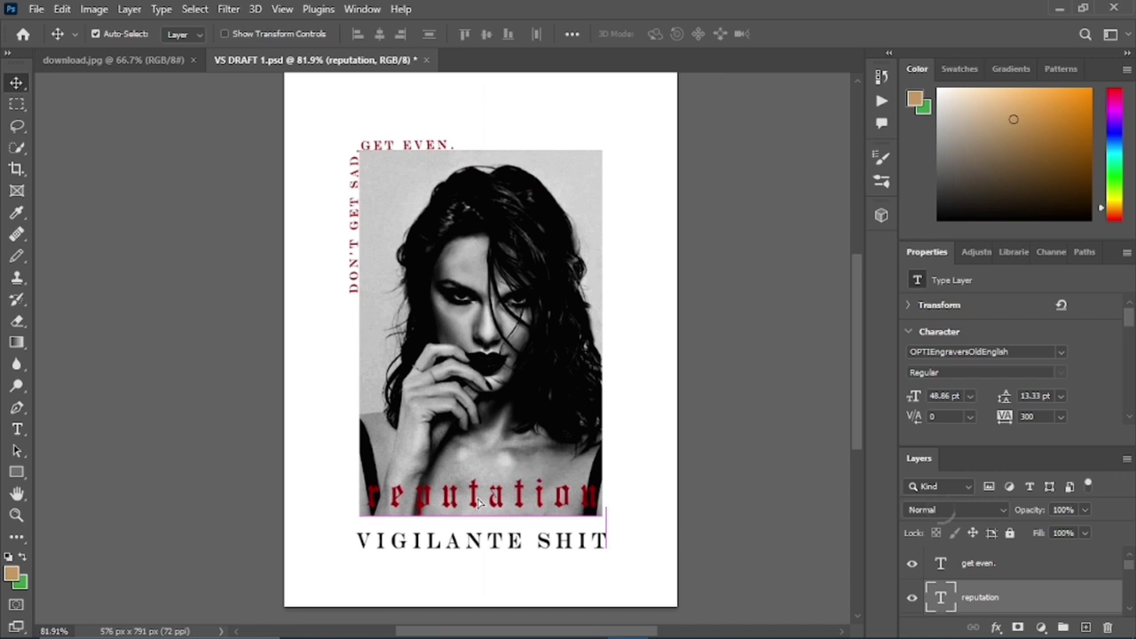
Replace the blackletter text "reputation" with "taylor swift"
double_click(493, 500)
key("BackSpace")
key("ctrl+a")
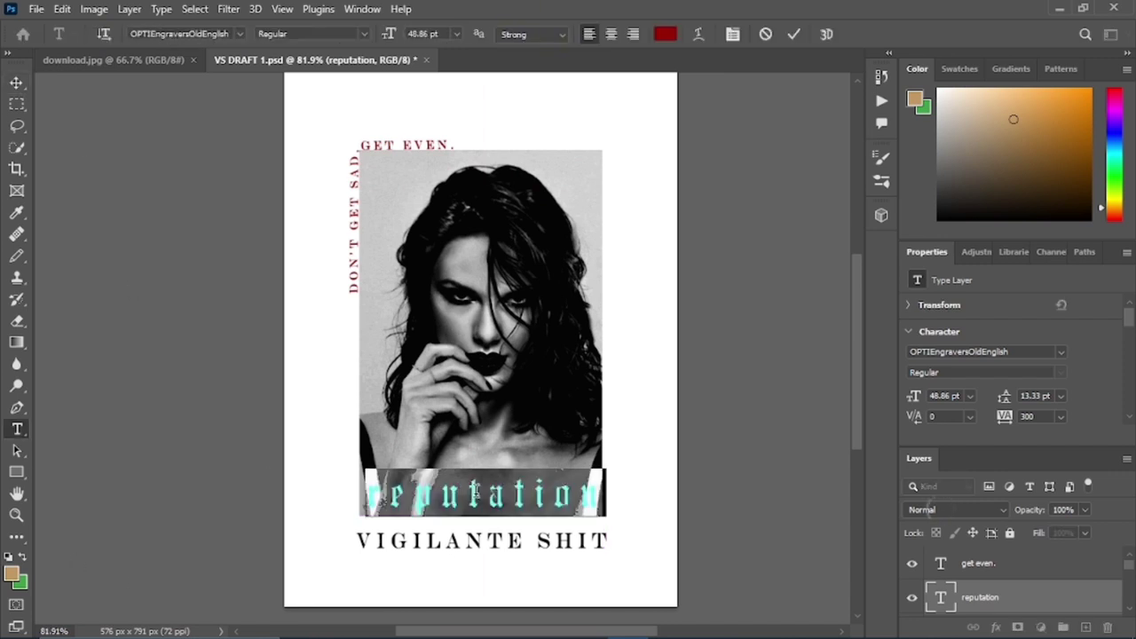
type("taylor swift")
key("ctrl+Return")
key("v")
Move the "taylor swift" text over the top of the photo and scale it to the photo's width at 43.28 pt
left_click_drag(492, 504, 524, 206)
key("ctrl+t")
left_click_drag(346, 197, 360, 196)
left_click_drag(625, 196, 609, 196)
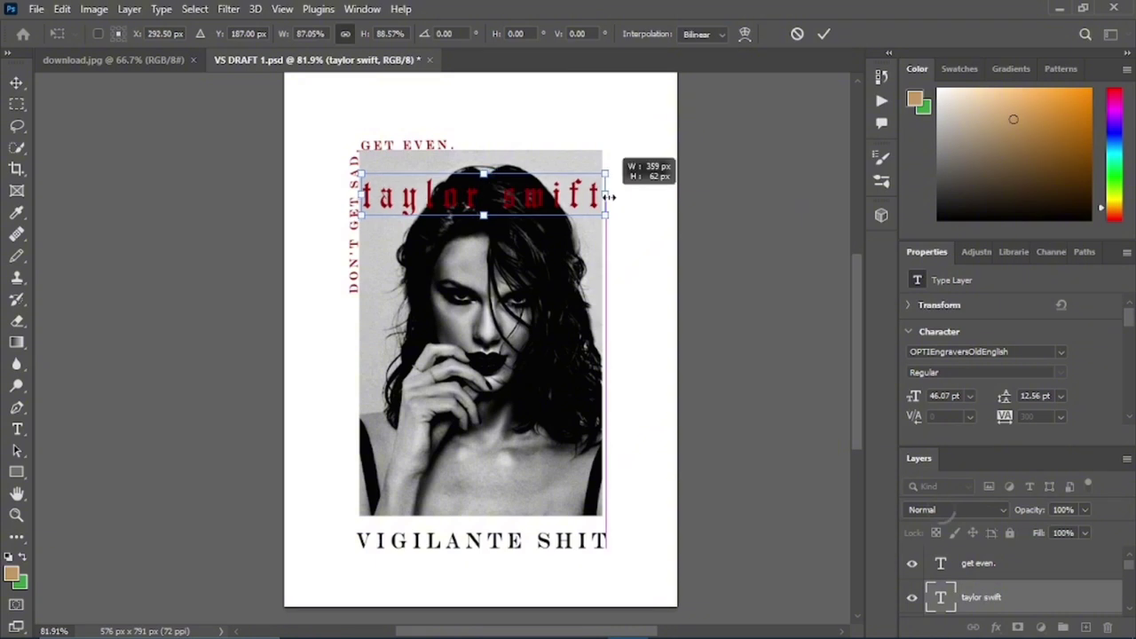
left_click_drag(454, 206, 454, 183)
key("Return")
Shift the "VIGILANTE SHIT" title slightly right and place the "taylor swift" text above the photo and tagline
left_click_drag(483, 538, 490, 540)
left_click_drag(432, 183, 519, 108)
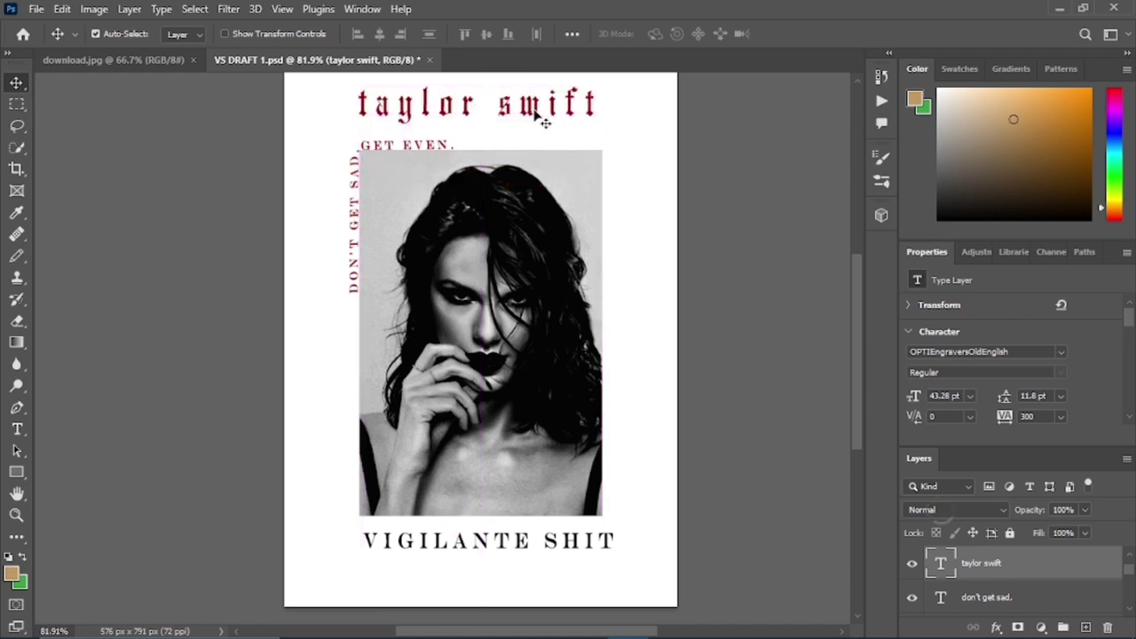
left_click_drag(583, 108, 581, 107)
scroll(347, 135, "up", 2)
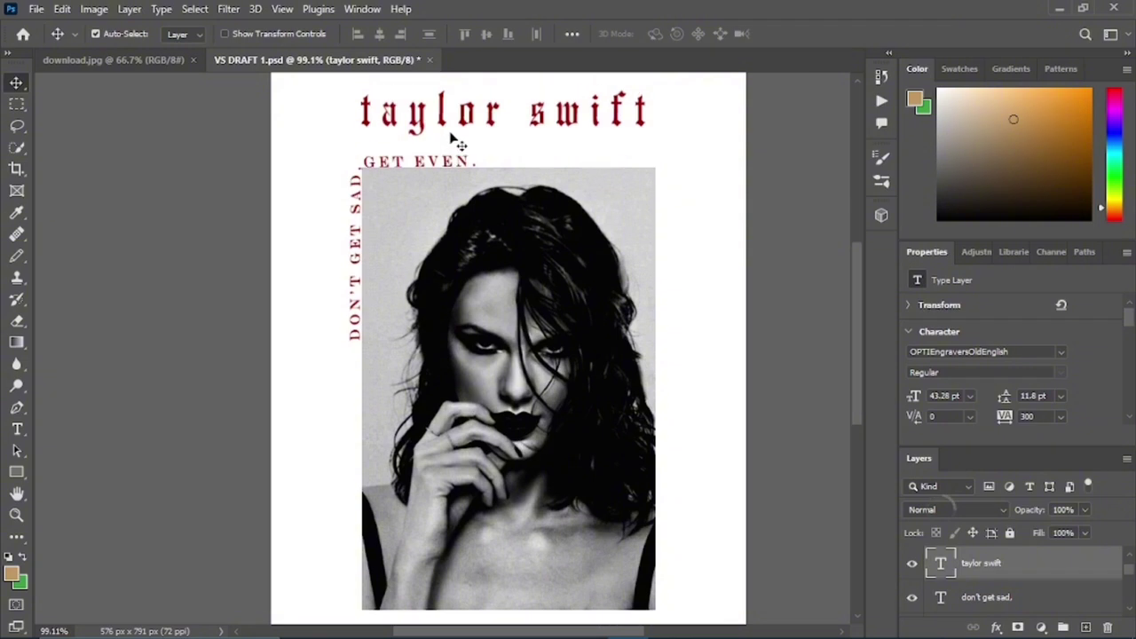
left_click_drag(445, 114, 451, 114)
Select the portrait photo's layer and add a drop shadow to it
scroll(630, 169, "down", 1)
scroll(702, 236, "right", 2)
left_click(577, 329)
scroll(976, 597, "down", 1)
left_click(976, 600)
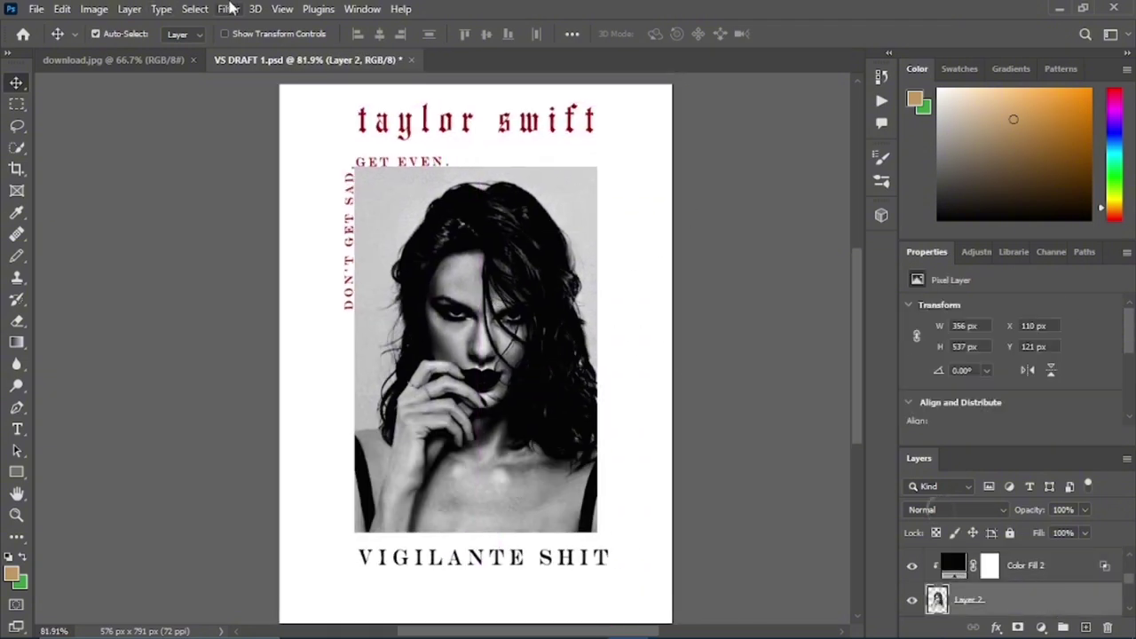
left_click(231, 8)
left_click(111, 163)
double_click(1029, 601)
left_click(817, 373)
left_click_drag(1010, 39, 976, 60)
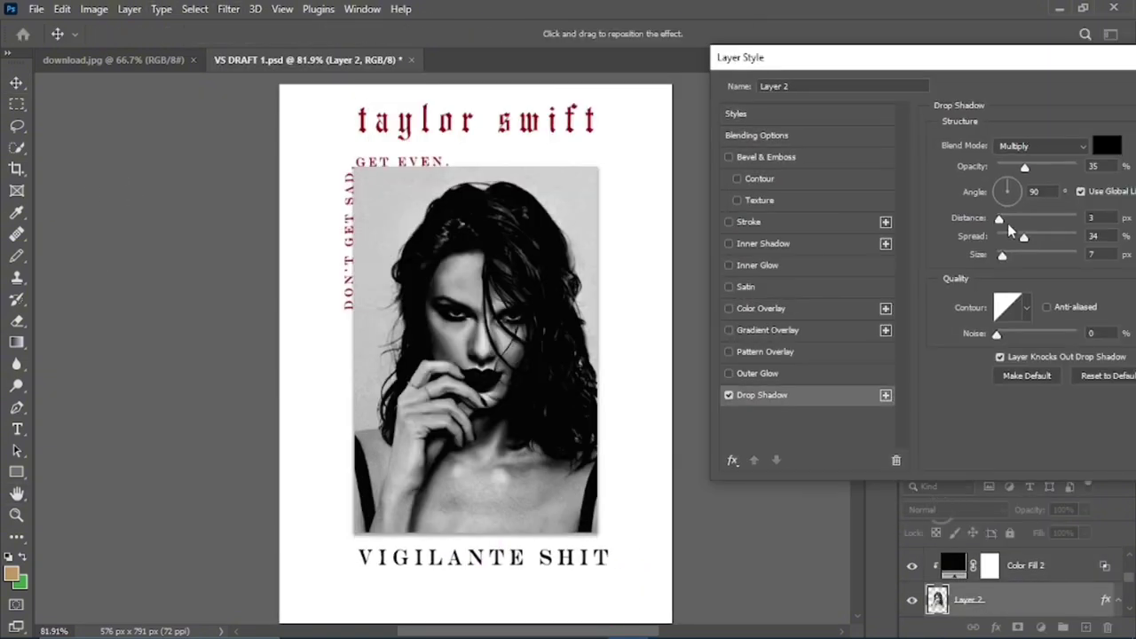
Set the photo's drop shadow to 78% opacity at a -176° angle and adjust its distance
left_click_drag(1024, 167, 1059, 165)
left_click(996, 188)
mouse_move(1005, 194)
left_mouse_down()
mouse_move(994, 190)
mouse_move(1007, 183)
left_mouse_up()
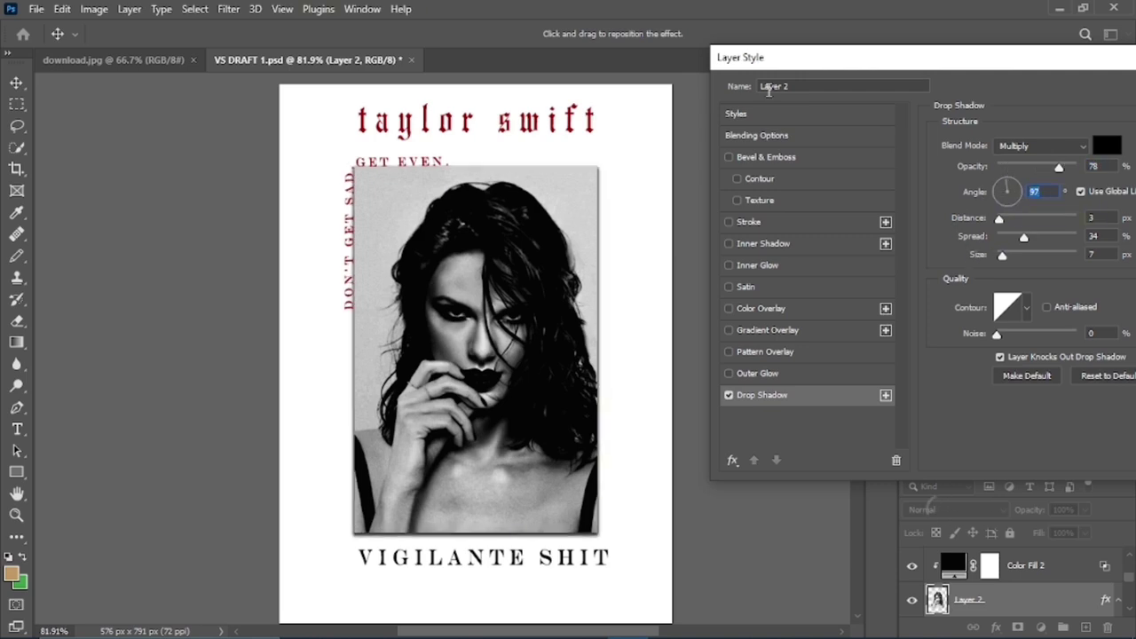
left_click(992, 193)
left_click_drag(888, 58, 786, 52)
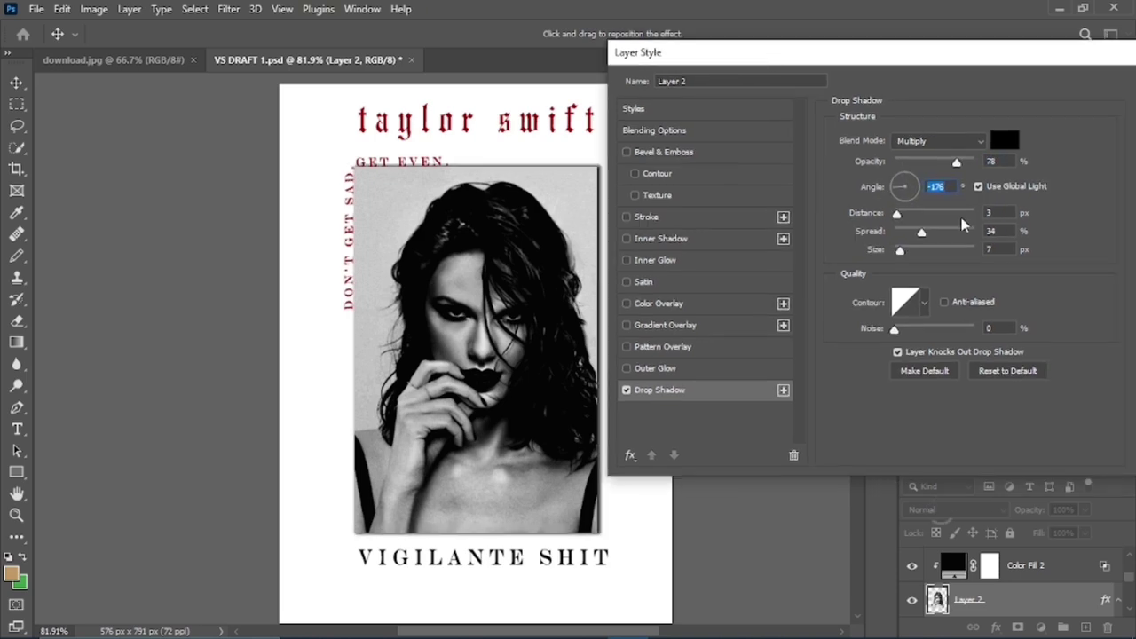
left_click_drag(896, 214, 899, 214)
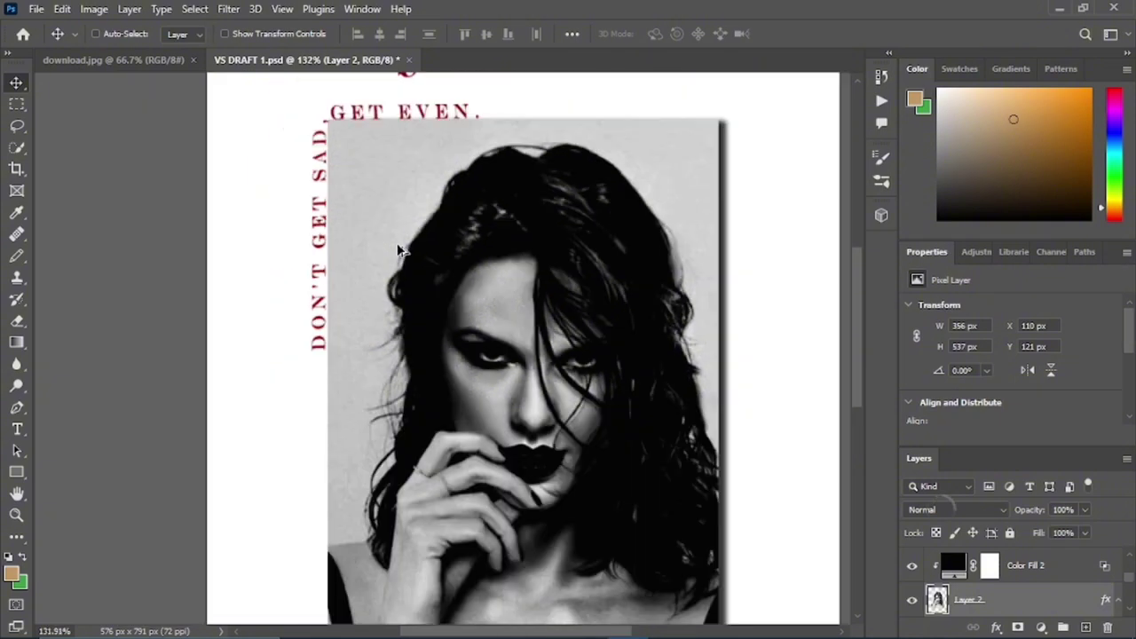
scroll(371, 277, "down", 2)
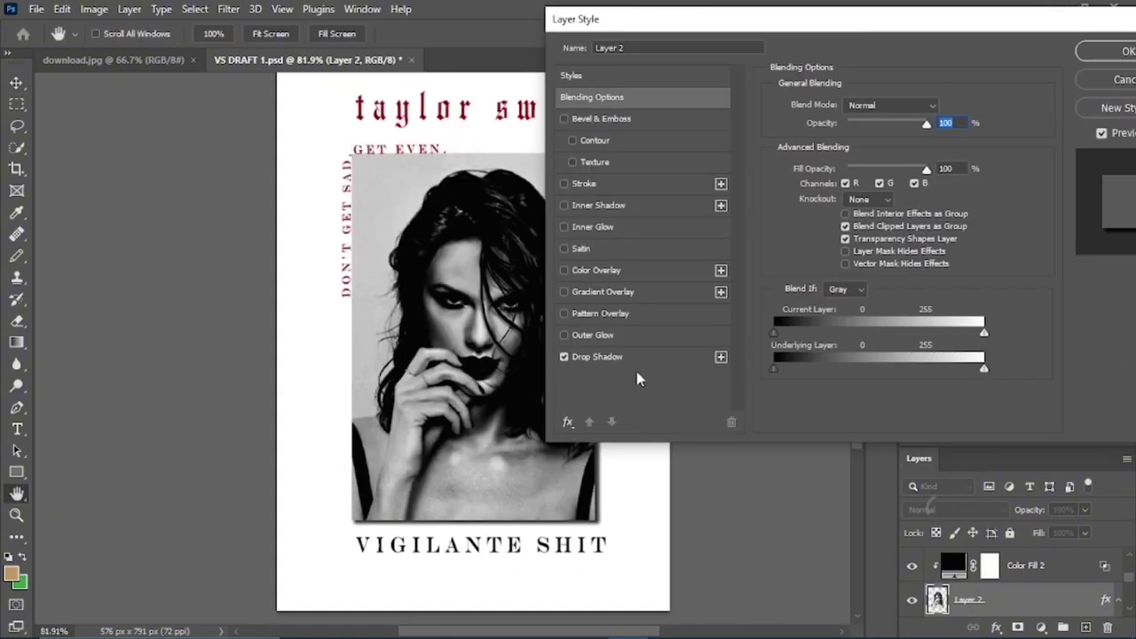
left_click(597, 355)
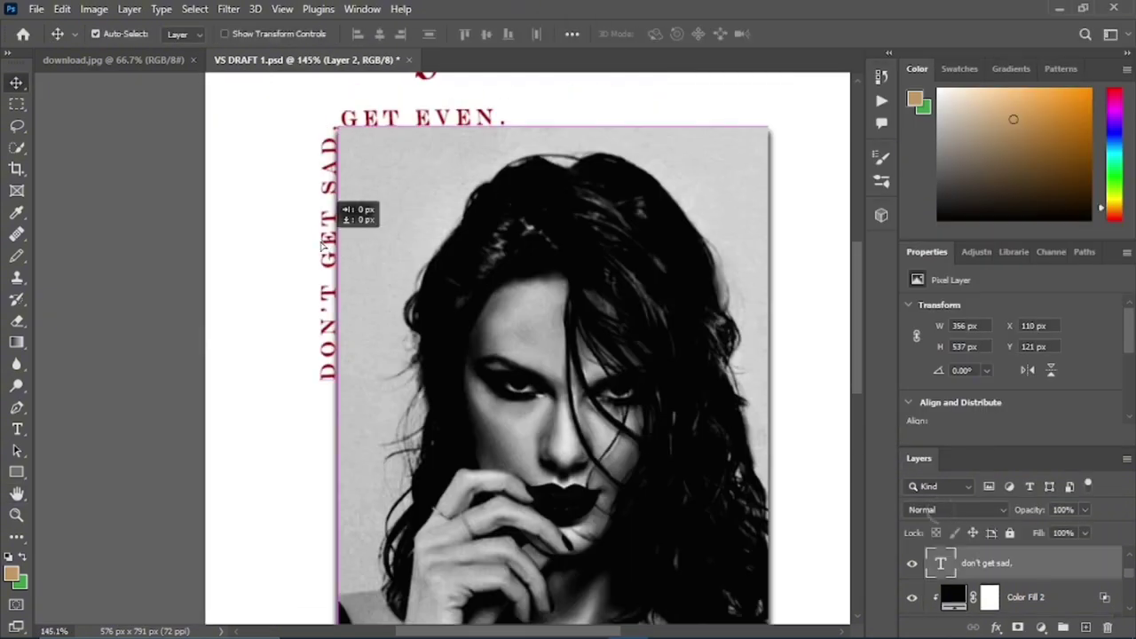
Move both tagline pieces onto the bottom of the photo and rotate "don't get sad," to horizontal
left_click_drag(364, 203, 419, 78)
left_click_drag(411, 116, 409, 105)
scroll(509, 139, "down", 7)
scroll(725, 187, "up", 1)
left_click_drag(465, 167, 598, 484)
left_click(411, 227)
key("ctrl+t")
left_click_drag(428, 243, 499, 485)
key("Return")
scroll(504, 397, "up", 6)
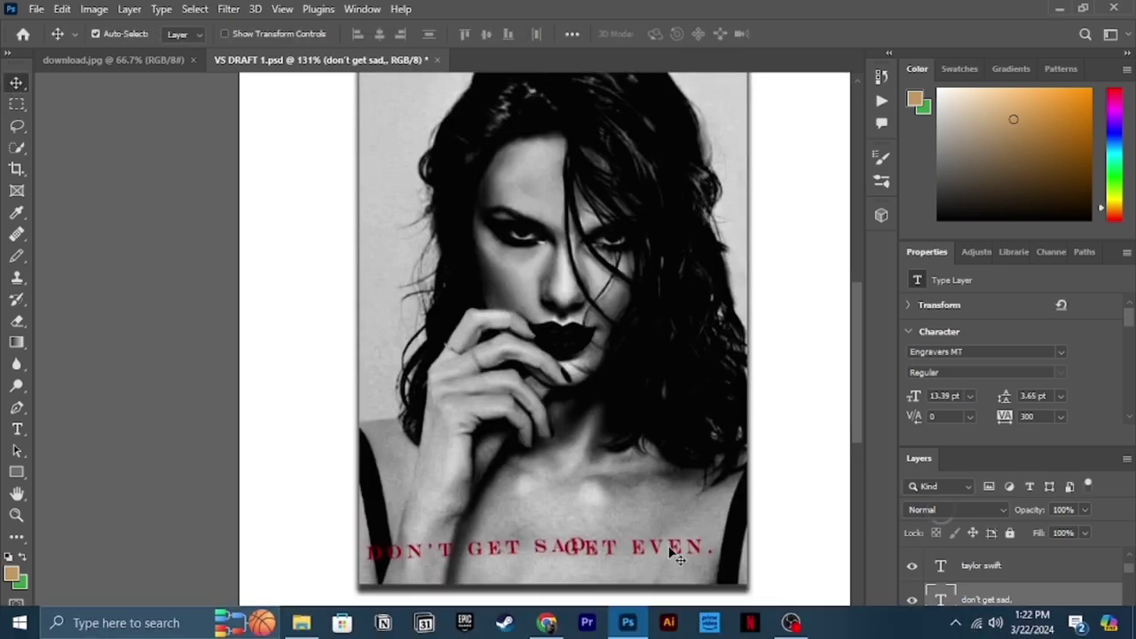
Place "get even." beside "don't get sad," and straighten and scale the latter to 11.48 pt
left_click_drag(680, 553, 693, 552)
left_click(563, 548)
key("ctrl+t")
left_click_drag(603, 562, 565, 560)
key("Return")
scroll(519, 412, "up", 1)
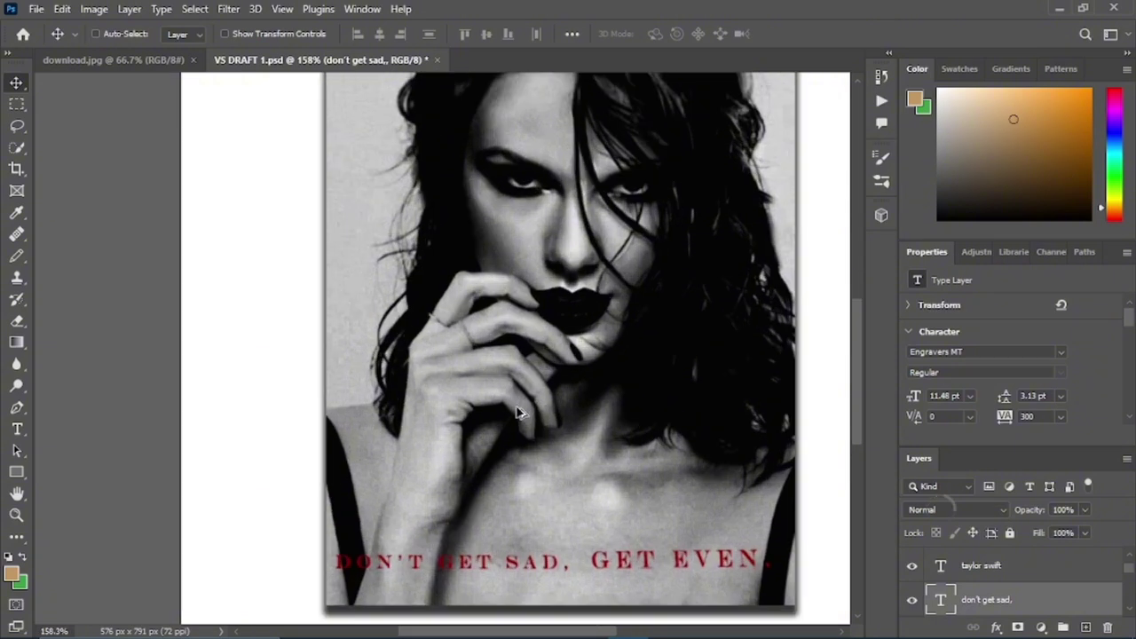
Combine the tagline into one line reading "don't get sad, get even" and place it just above the photo
double_click(555, 568)
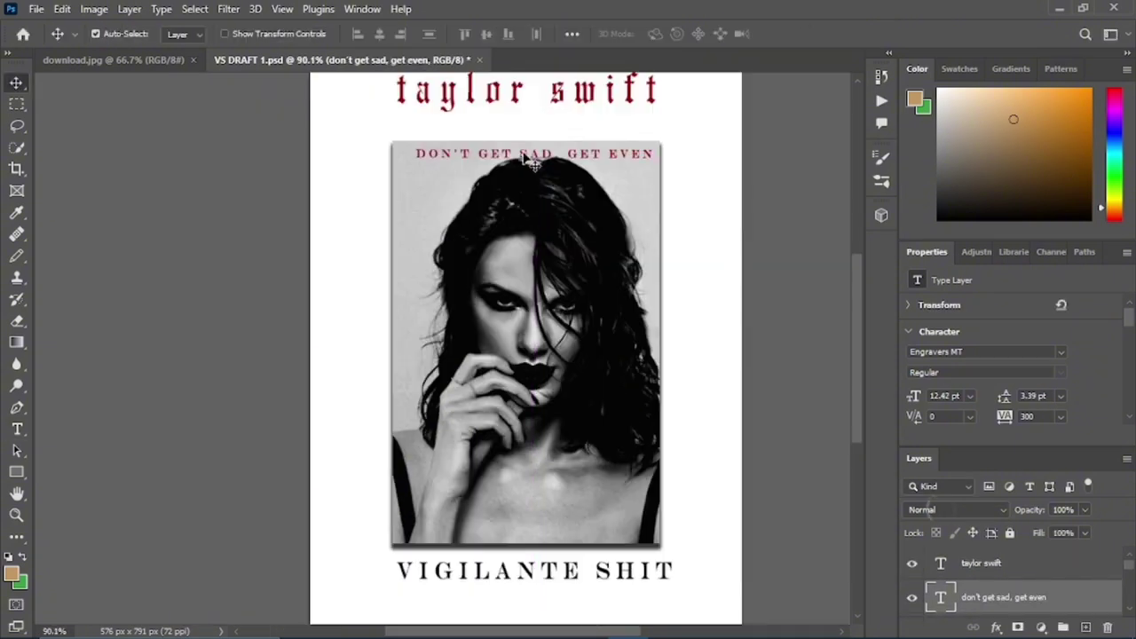
scroll(697, 311, "down", 1)
scroll(677, 302, "up", 2)
left_click_drag(545, 193, 539, 192)
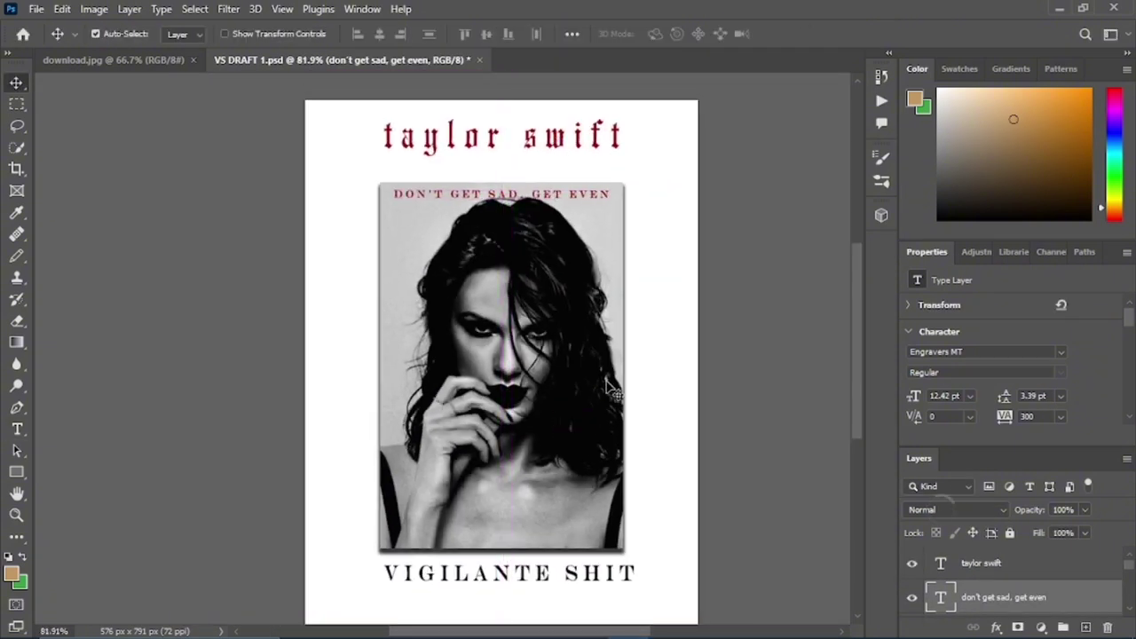
scroll(744, 376, "down", 1)
left_click(550, 142)
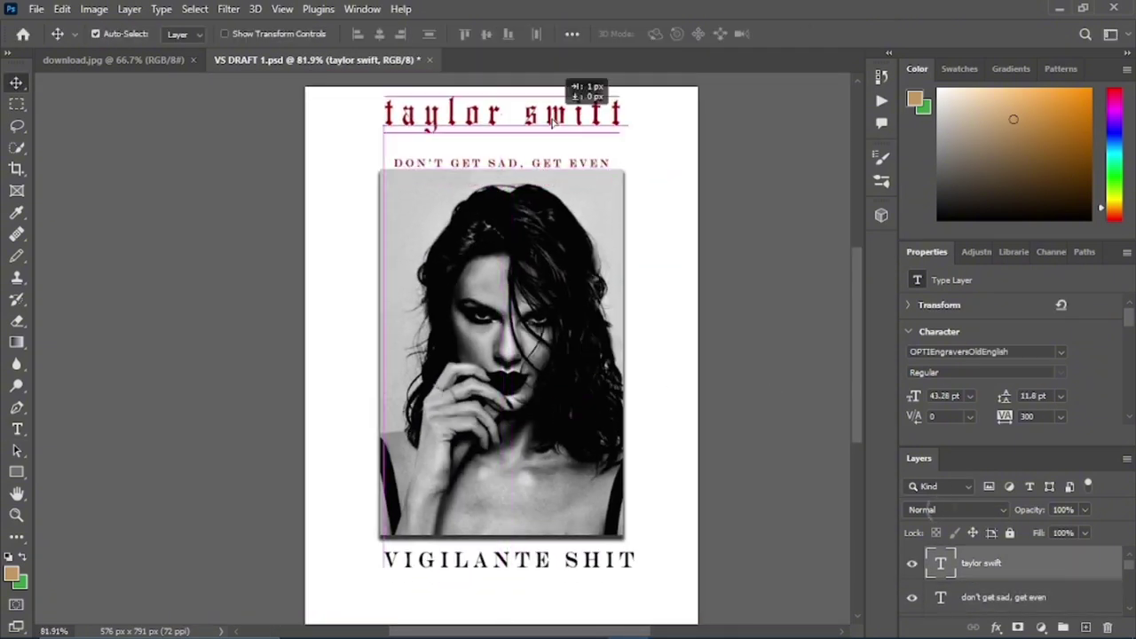
scroll(732, 245, "right", 2)
key("ctrl")
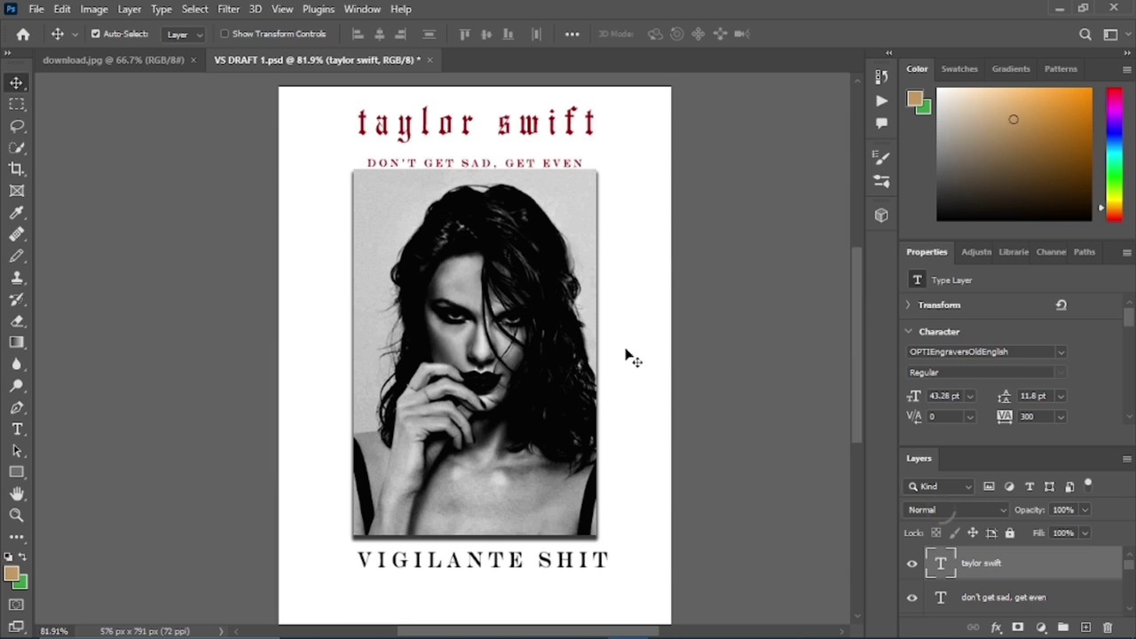
Remove the drop shadow effect from the photo
scroll(1056, 573, "down", 3)
double_click(1076, 598)
left_click(108, 426)
left_click(670, 119)
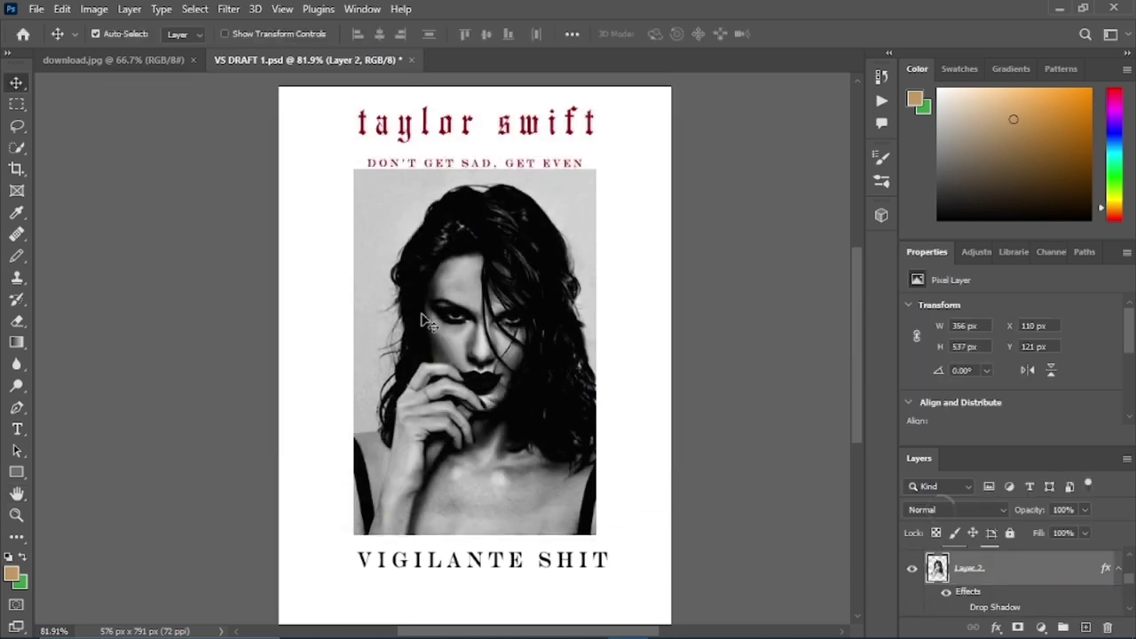
Scale the "taylor swift" text to 44.67 pt and place it over the bottom of the photo
left_click_drag(506, 129, 531, 606)
key("ctrl+t")
left_click_drag(602, 604, 610, 604)
key("Return")
scroll(501, 366, "down", 1)
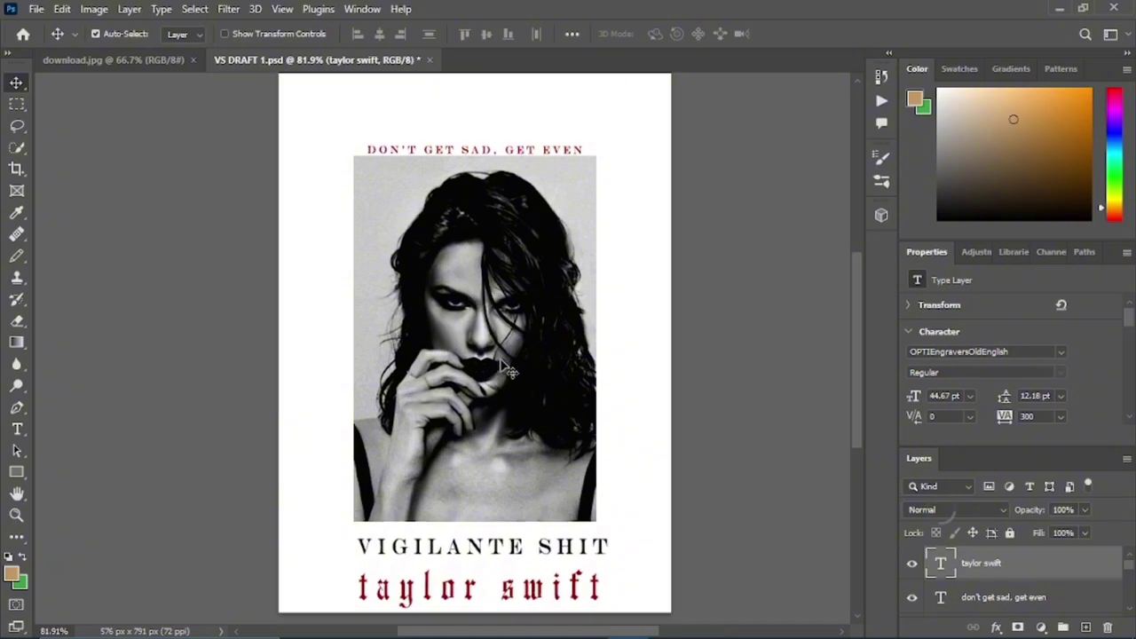
scroll(510, 371, "up", 1)
left_click_drag(515, 608, 536, 511)
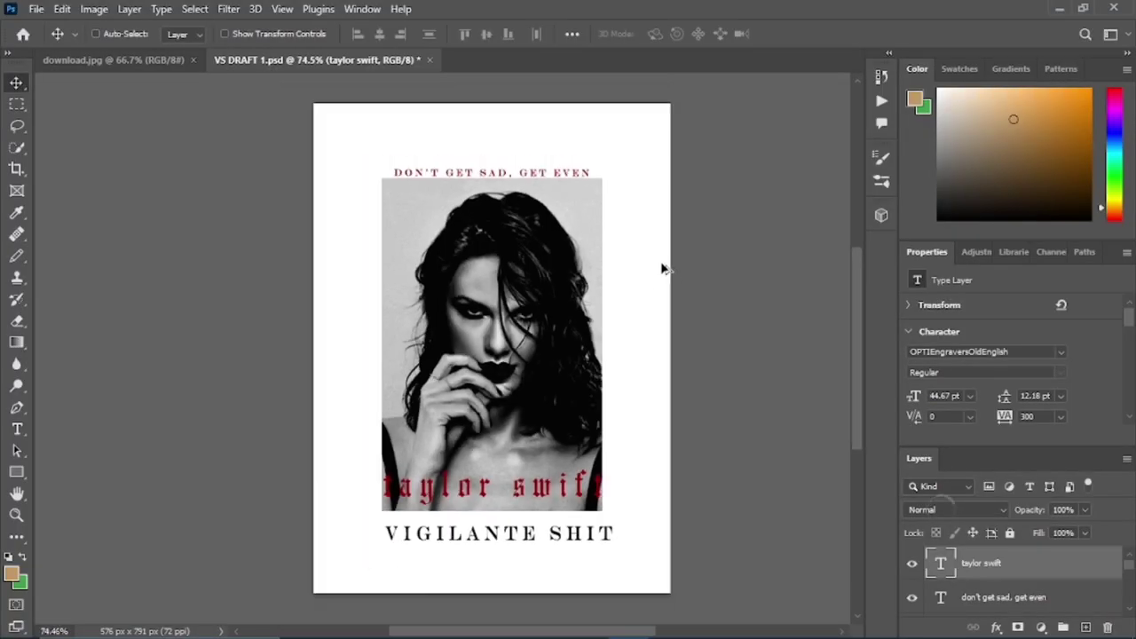
scroll(661, 266, "up", 1)
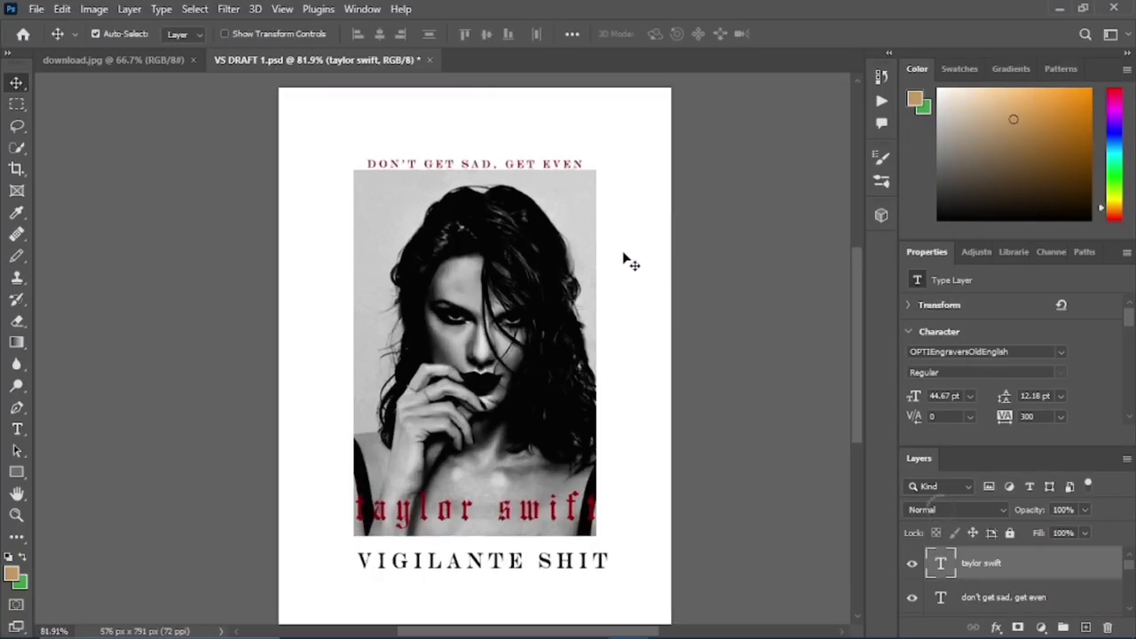
Draw a rectangle about 573 by 97 px across the poster's upper edge and remove its stroke
left_click(15, 475)
left_click_drag(279, 88, 670, 153)
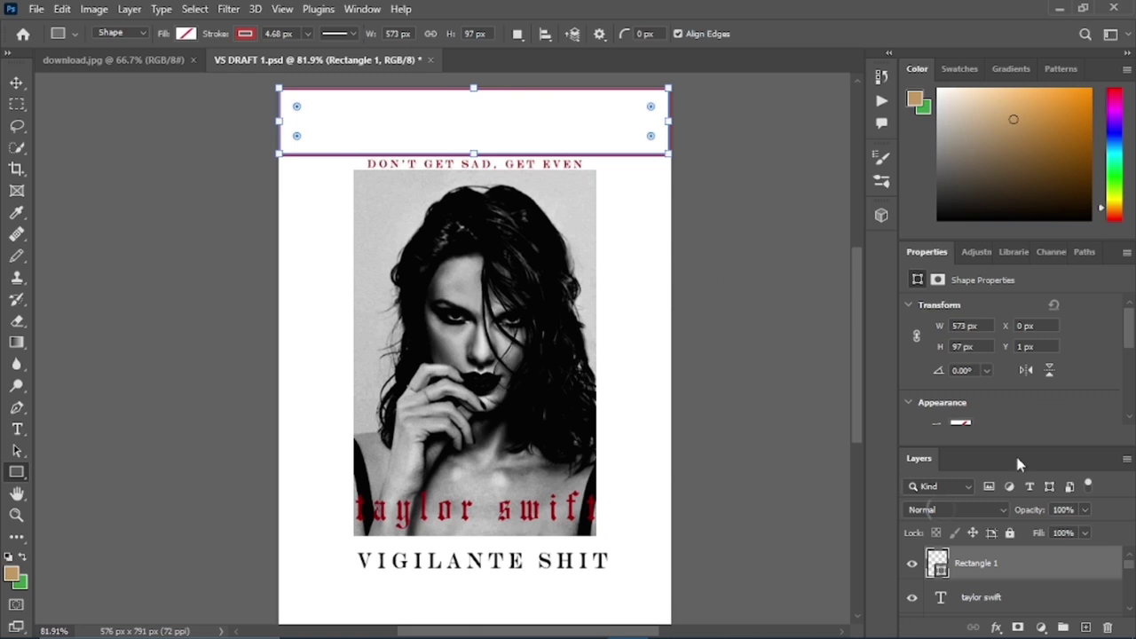
left_click(246, 35)
left_click(149, 66)
Try black and white fills on the upper rectangle and settle on bright red
left_click(186, 34)
left_click(158, 122)
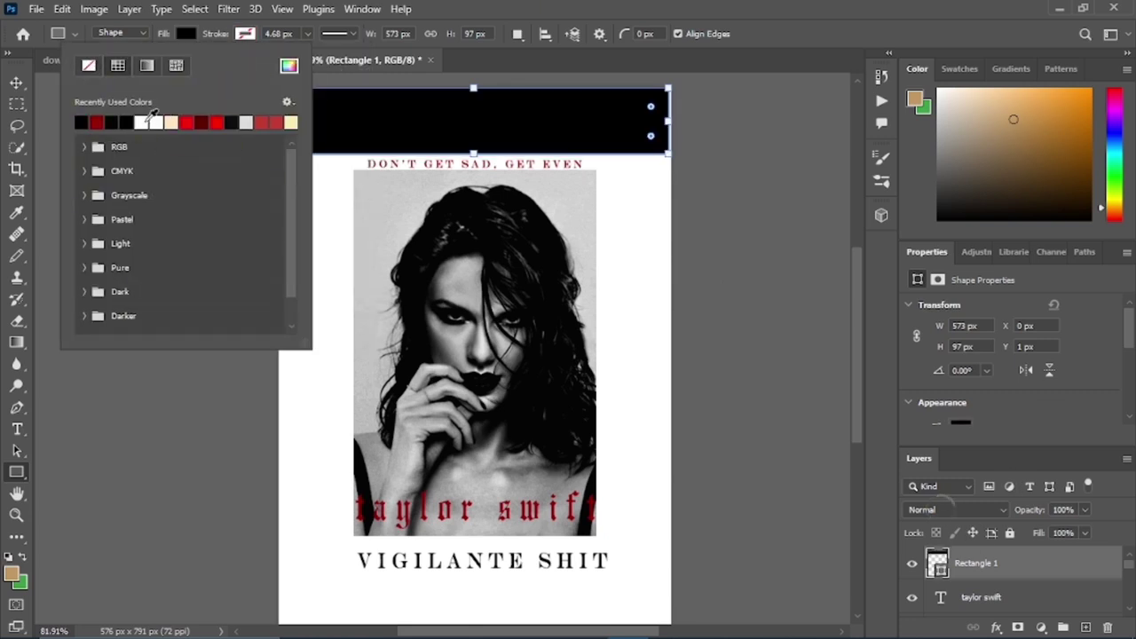
left_click(110, 122)
left_click(203, 123)
left_click(170, 122)
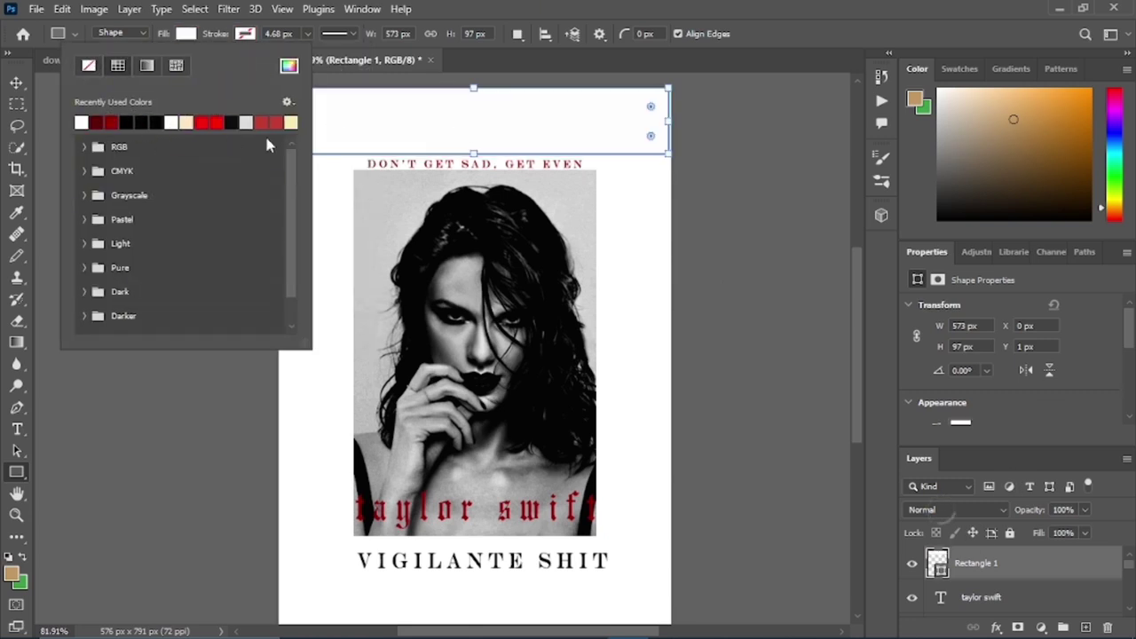
left_click(217, 122)
Stretch the red rectangle to span the poster's full width at the upper edge
left_click(20, 87)
left_click_drag(430, 118, 439, 117)
key("ctrl+t")
left_click_drag(286, 120, 279, 120)
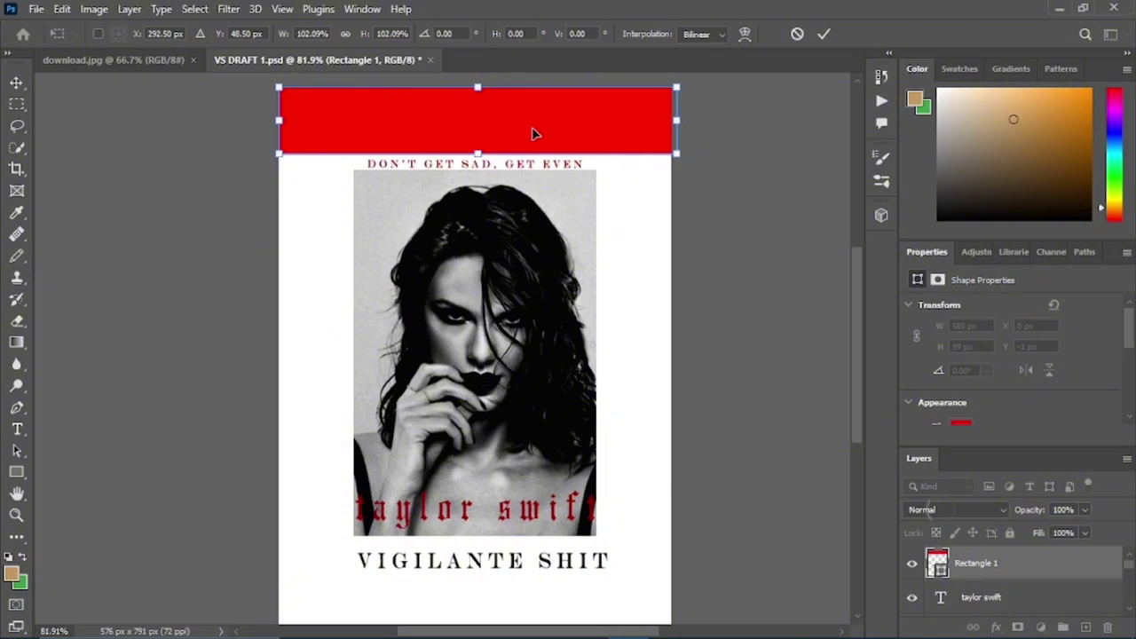
left_click(17, 83)
key("ctrl+t")
left_click_drag(692, 146, 689, 111)
key("Return")
Duplicate the red strip, rotate the copy about 90° and stretch it along the poster's right side
key("ctrl+j")
key("ctrl+t")
left_click_drag(693, 160, 492, 364)
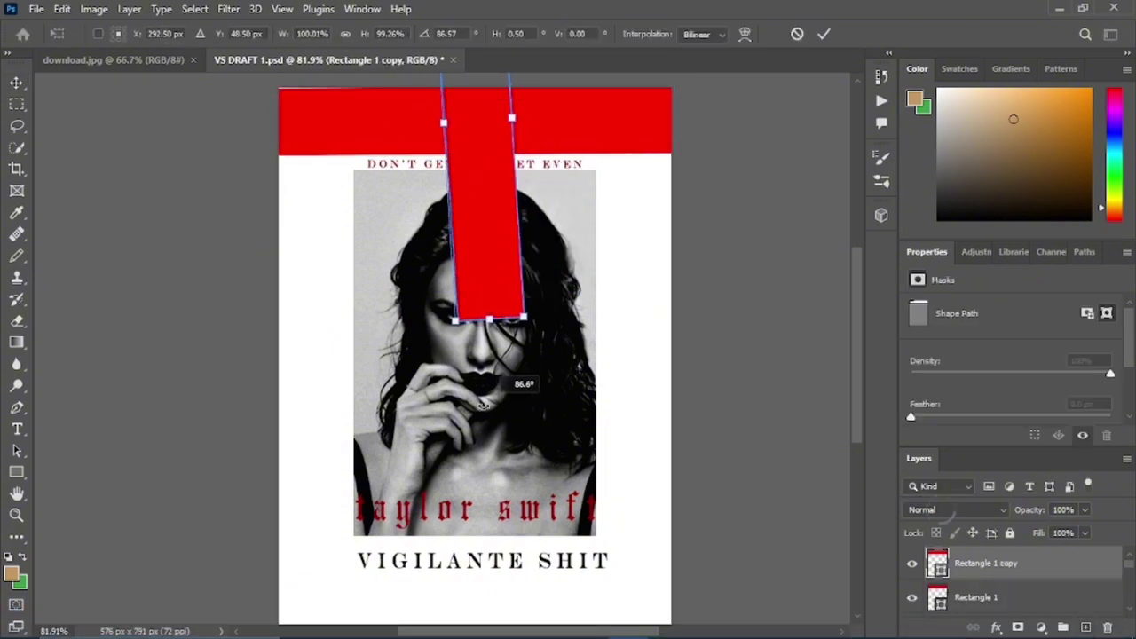
left_click_drag(481, 276, 651, 470)
left_click_drag(712, 306, 713, 309)
left_click_drag(633, 313, 647, 358)
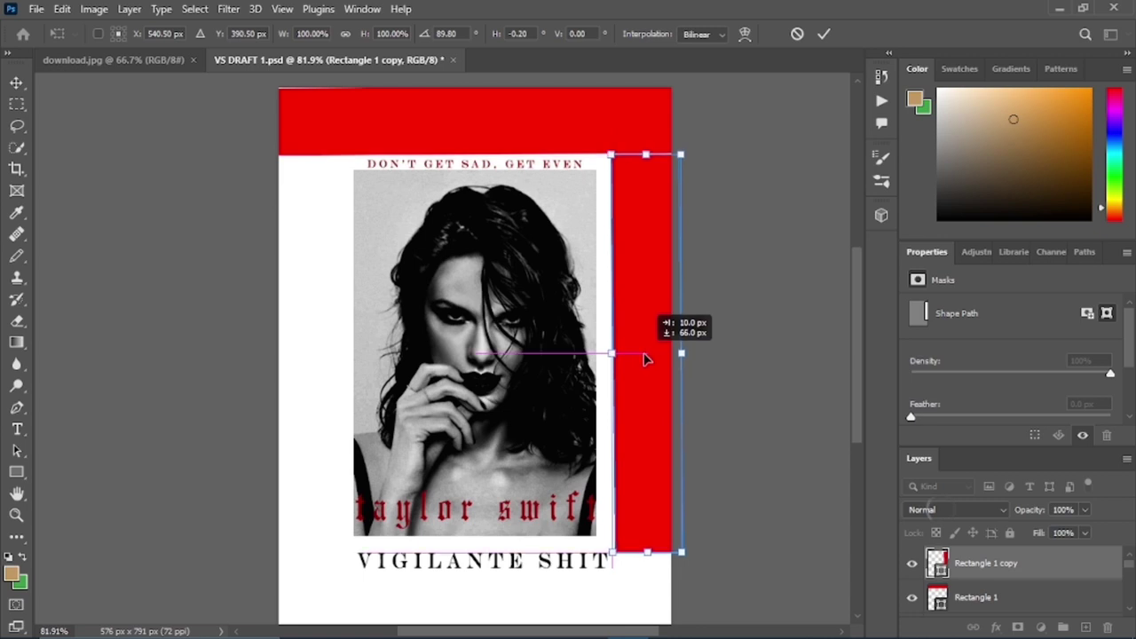
left_click_drag(650, 556, 649, 581)
left_click_drag(612, 370, 618, 371)
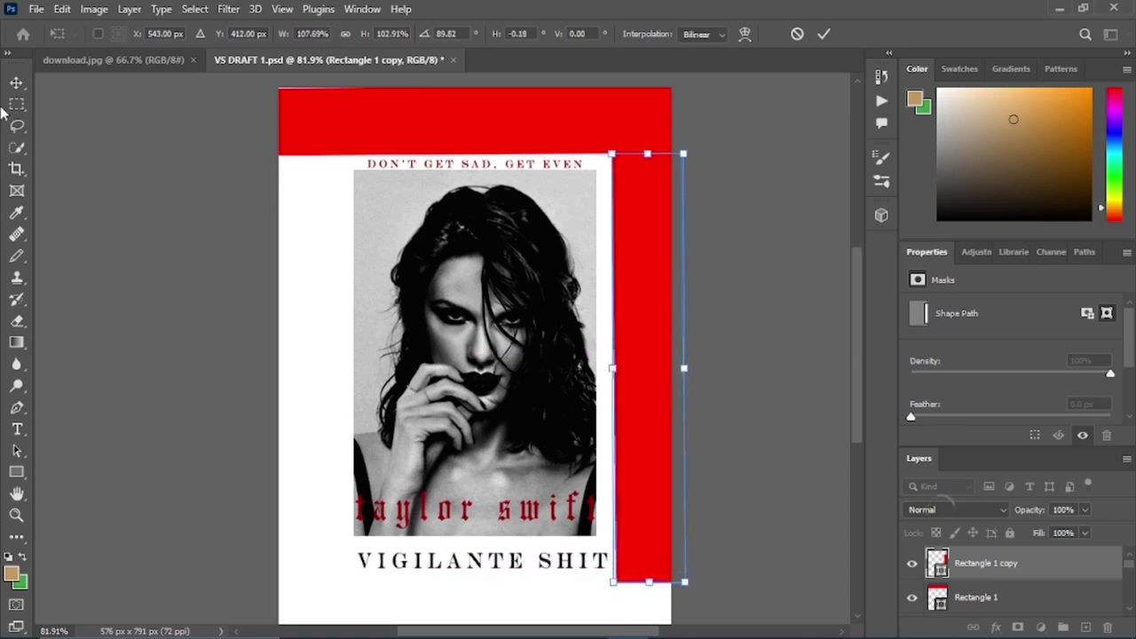
key("Return")
Copy the upper red strip and place a duplicate along the poster's lower edge
scroll(637, 291, "down", 1)
left_click(325, 103)
key("ctrl+c")
key("ctrl+v")
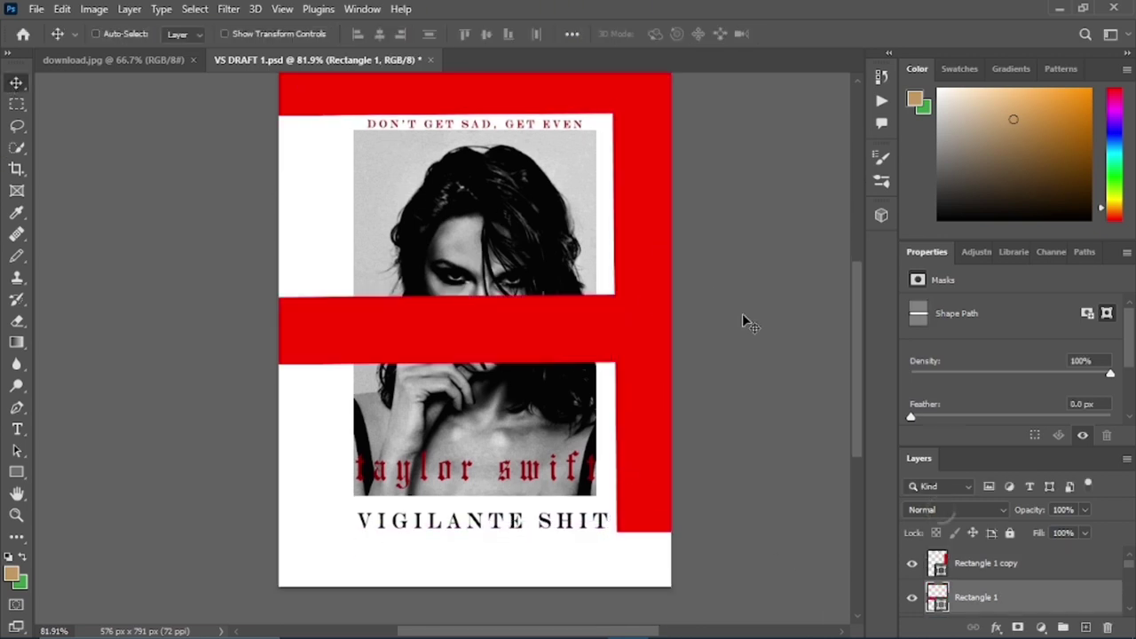
left_click_drag(524, 332, 494, 355)
Rotate another strip copy to -89.80° and stretch it along the poster's left side
key("ctrl+t")
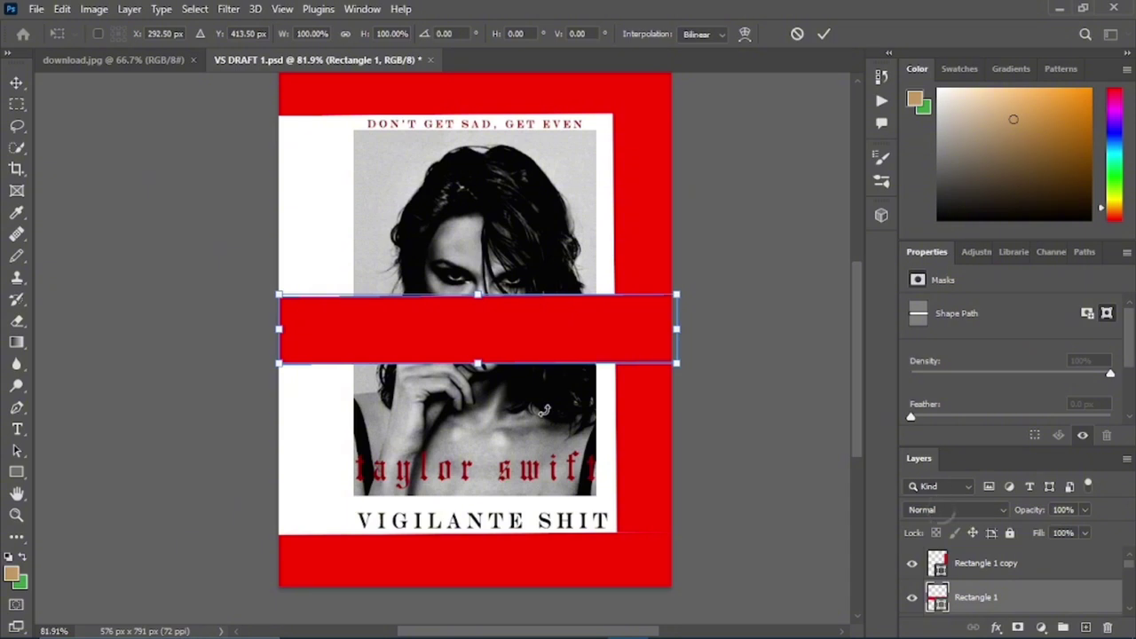
left_click_drag(544, 409, 558, 263)
left_click_drag(477, 340, 304, 320)
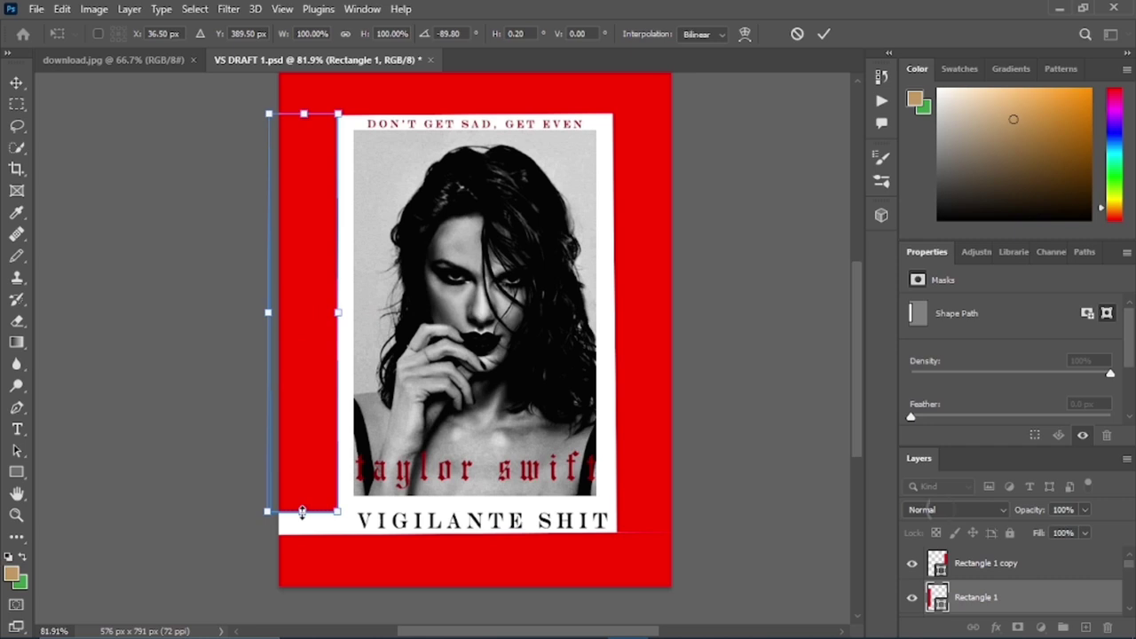
left_click_drag(301, 513, 302, 537)
key("Return")
scroll(690, 243, "up", 2)
Try merging the red strip layers into a single shape
left_click(1028, 564)
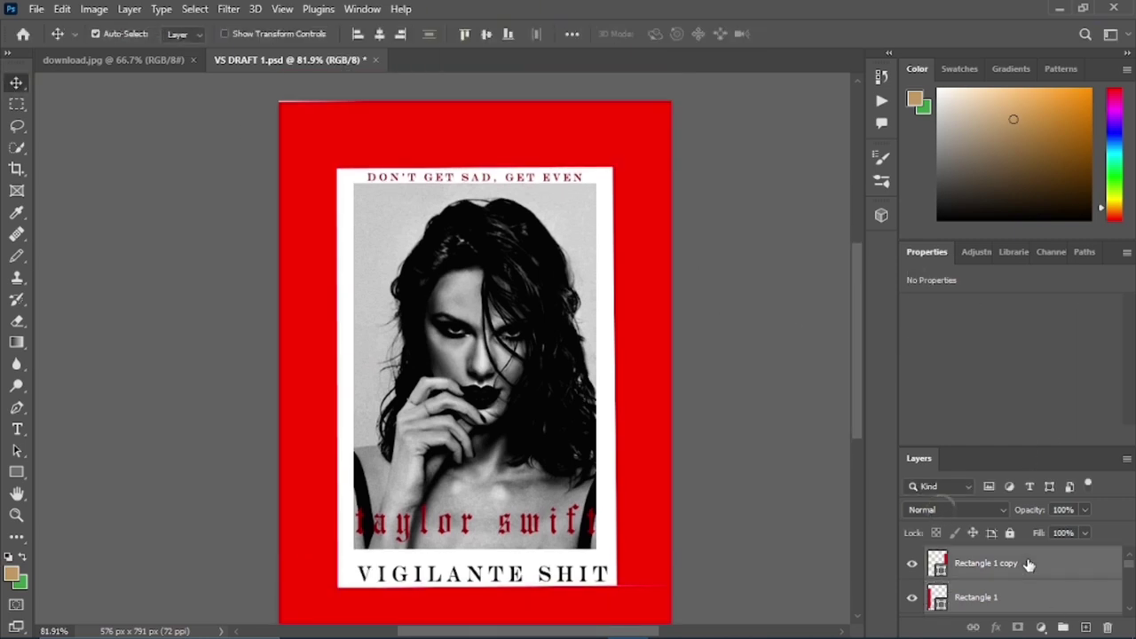
right_click(1033, 563)
left_click(938, 518)
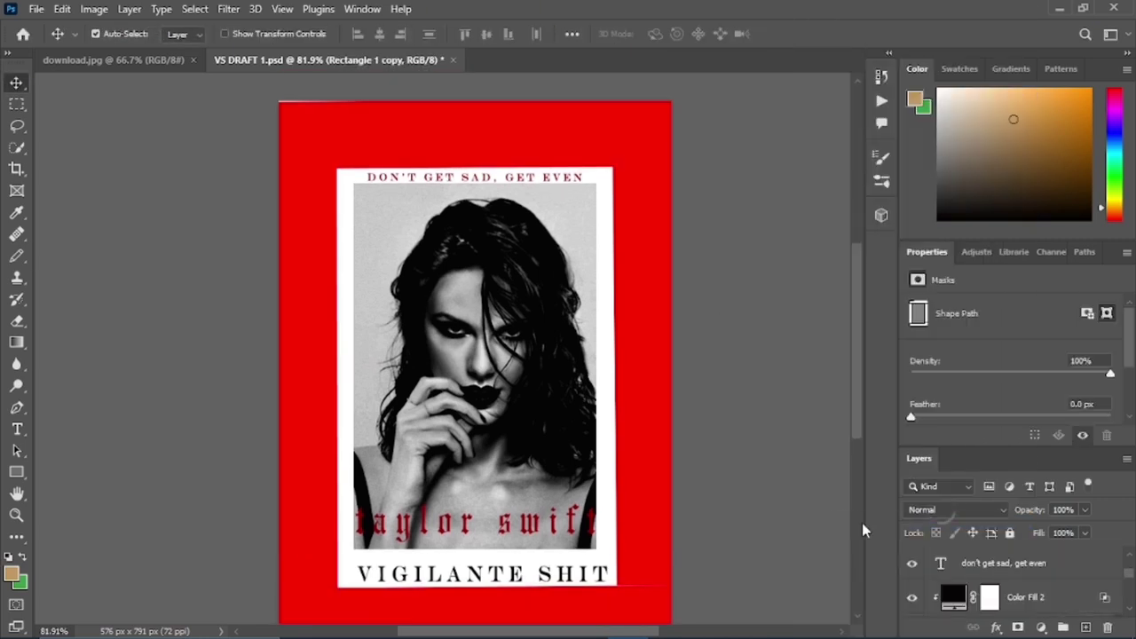
scroll(1060, 593, "down", 5)
scroll(1059, 593, "up", 10)
key("ctrl+t")
left_click(16, 83)
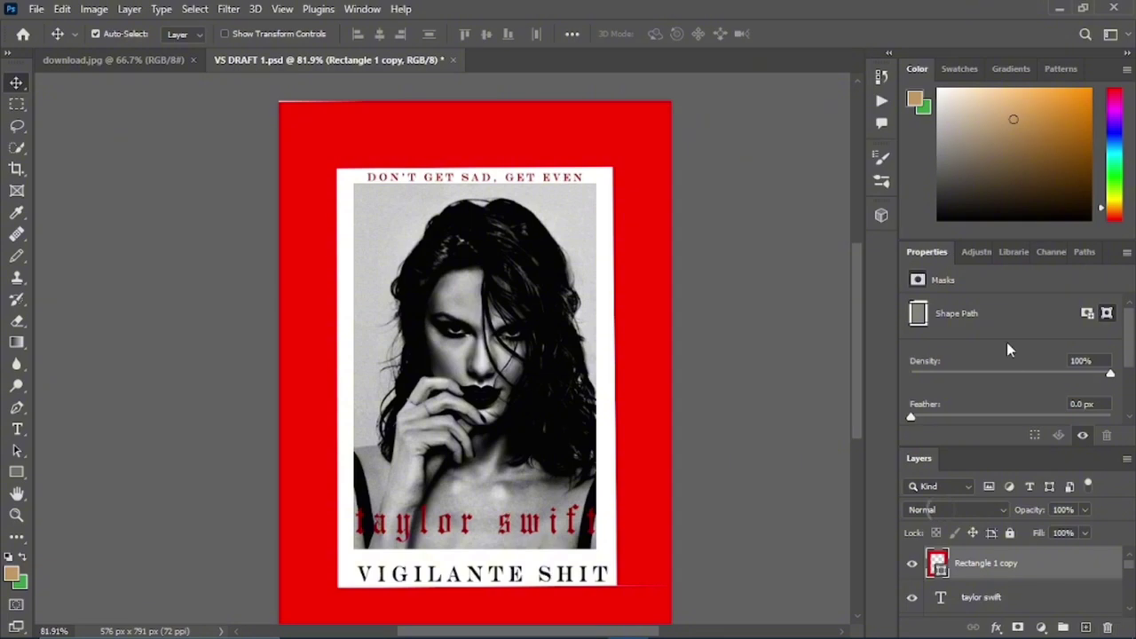
key("ctrl+z")
Select the red strip layers and add a dark red solid colour fill layer above them
scroll(1040, 575, "down", 2)
scroll(1039, 574, "up", 2)
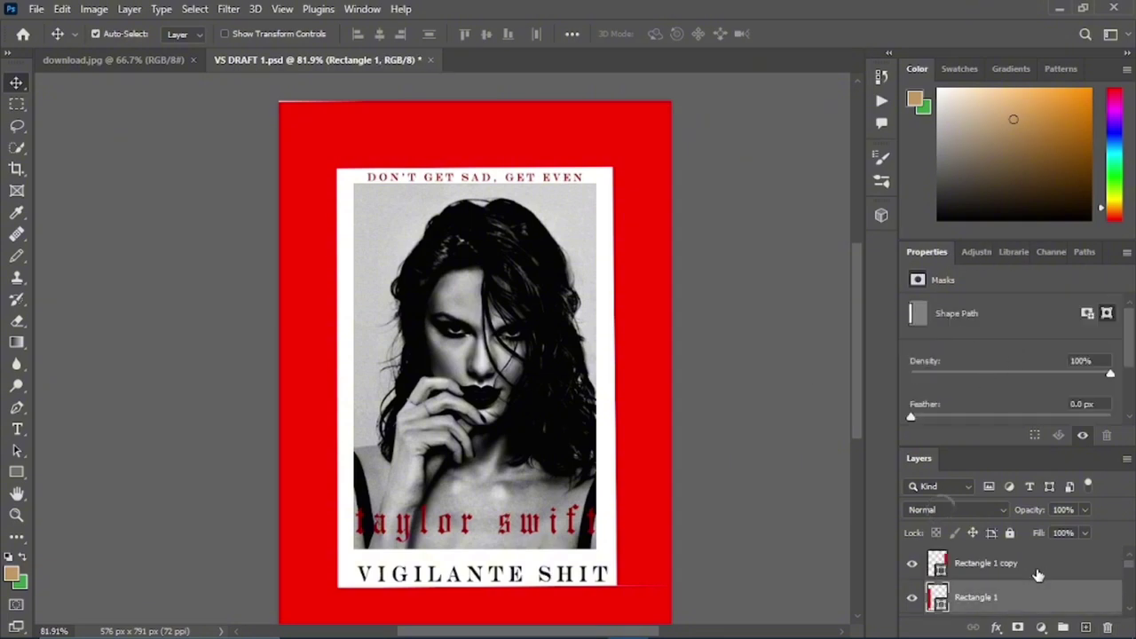
left_click(1038, 575, "shift")
scroll(1037, 575, "down", 3)
left_click(1042, 571, "shift")
scroll(1043, 571, "up", 1)
left_click(1042, 627)
left_click(1030, 333)
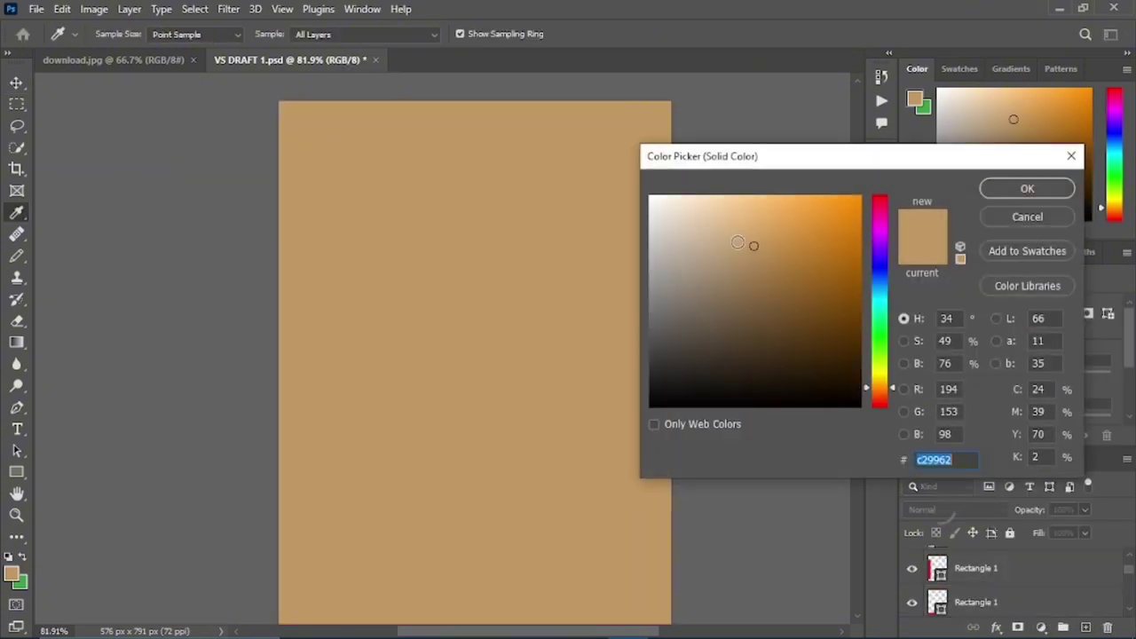
left_click(880, 200)
left_click_drag(821, 253, 837, 302)
left_click(1026, 188)
Try to clip the dark red fill to the strip layer beneath it
right_click(1043, 561)
left_click(906, 354)
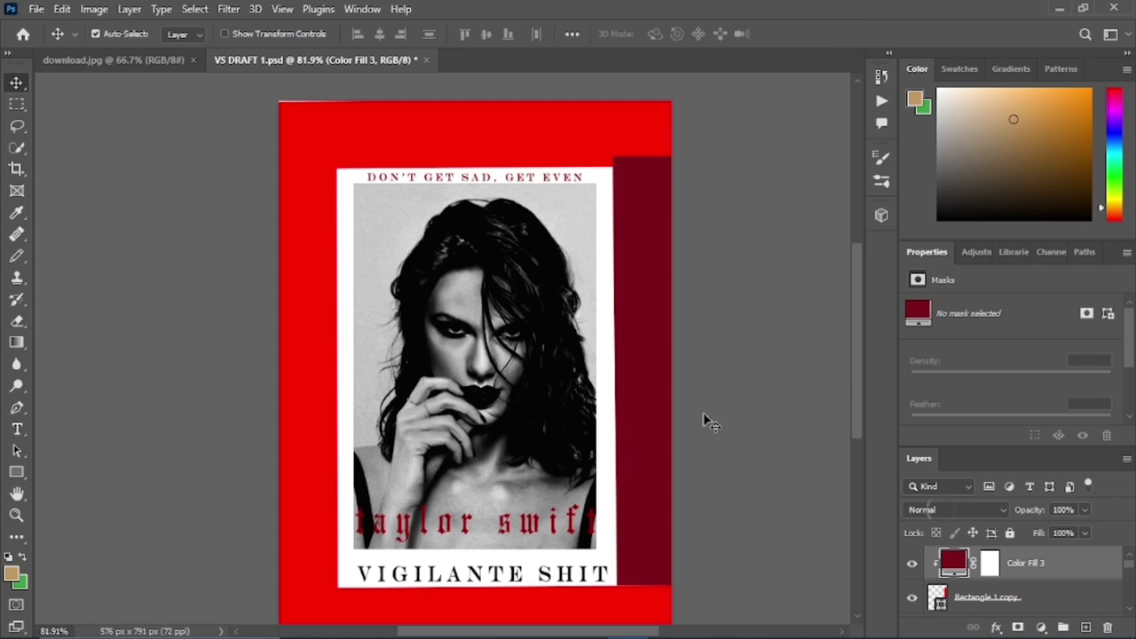
key("ctrl+z")
key("ctrl+z")
Undo the red border strips back to the unfilled rectangle at the poster's upper edge
double_click(1081, 597)
left_click(670, 147)
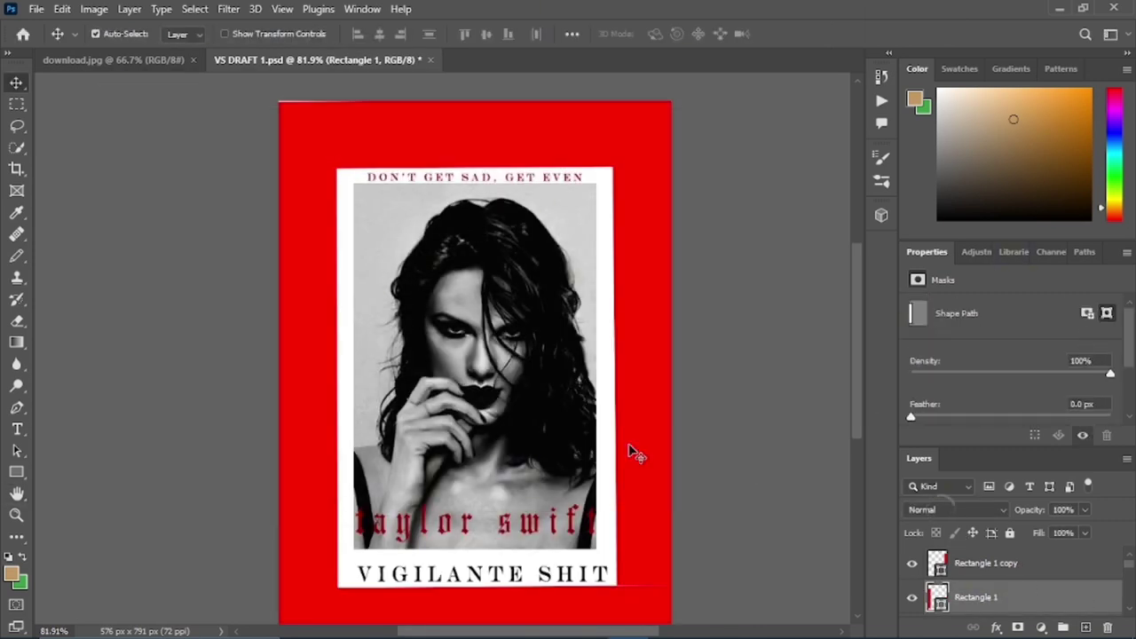
scroll(632, 426, "down", 1)
scroll(533, 266, "up", 1)
left_click_drag(310, 124, 310, 116)
key("ctrl+z")
key("ctrl+z")
key("ctrl+z")
key("ctrl+z")
key("ctrl+z")
key("ctrl+z")
scroll(310, 117, "down", 1)
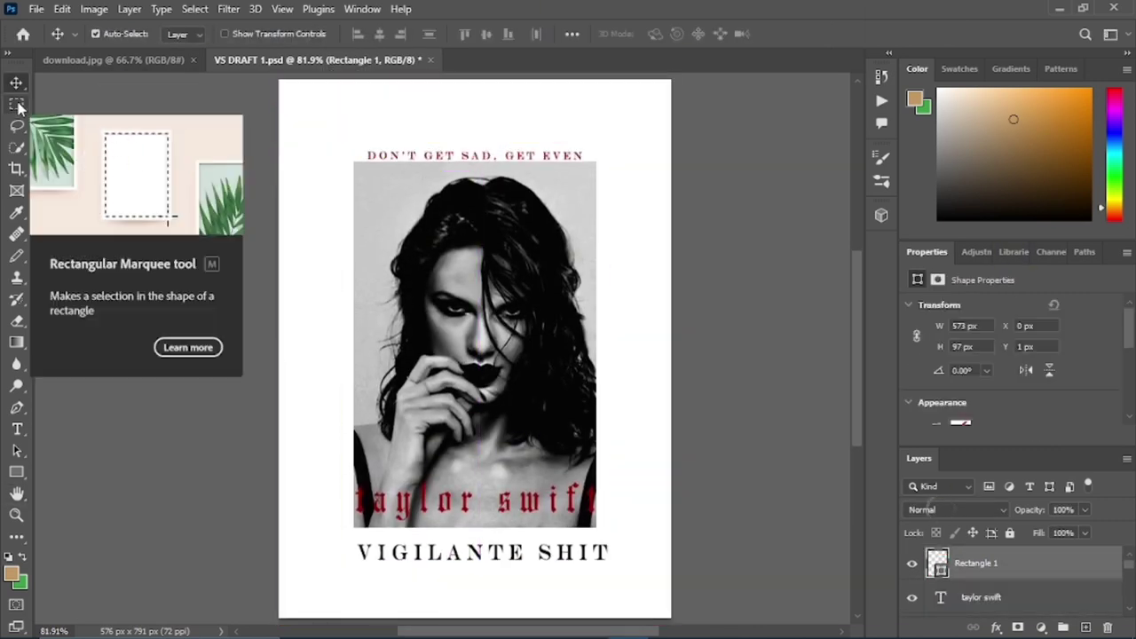
Undo the rectangle at the poster's upper edge and the placement of "taylor swift" on the portrait
left_click(16, 474)
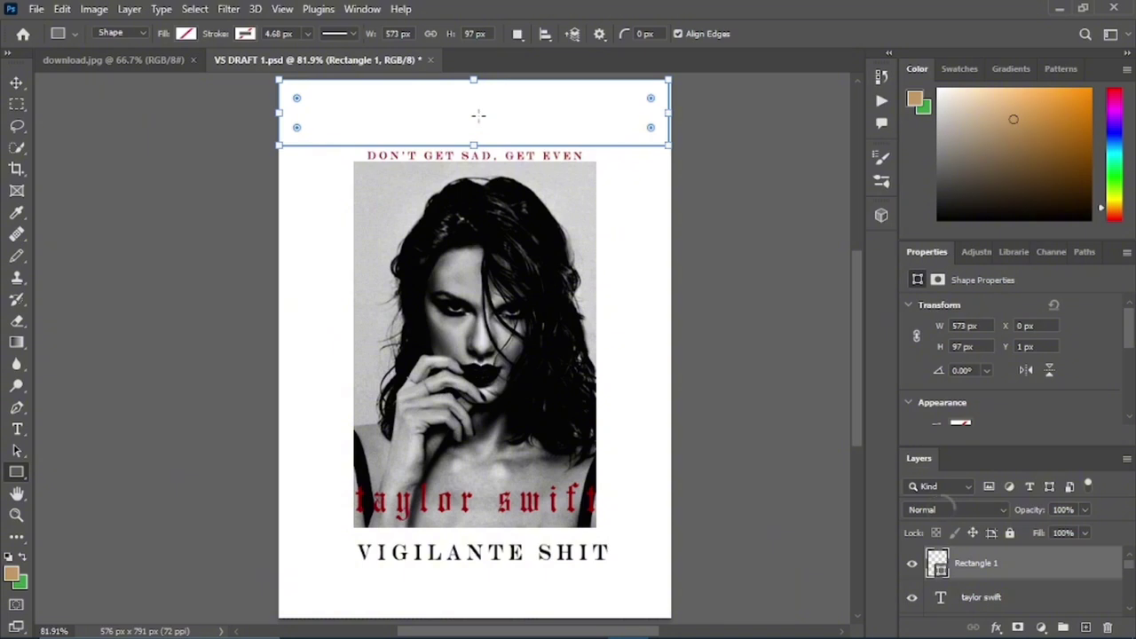
key("ctrl+z")
key("ctrl+z")
key("ctrl+z")
key("ctrl+z")
left_click(17, 84)
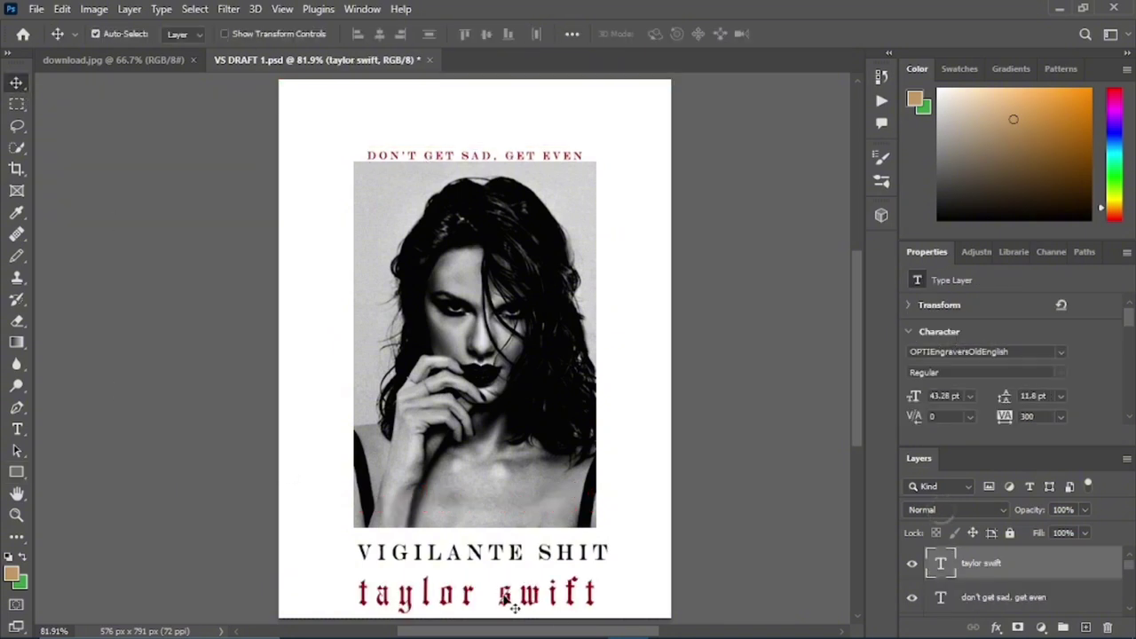
Centre "taylor swift" over the portrait's lower edge at 41.88 pt with its tracking set to 80
left_click_drag(507, 601, 595, 507)
key("ctrl+t")
key("ctrl+z")
key("Return")
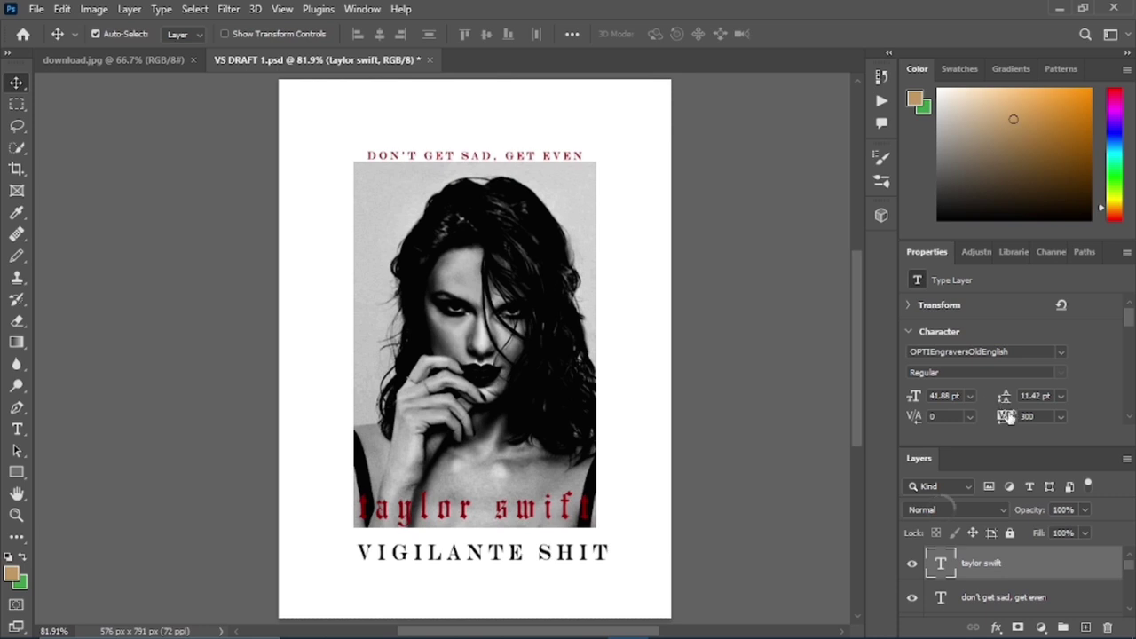
left_click_drag(1001, 414, 998, 413)
left_click_drag(490, 509, 515, 514)
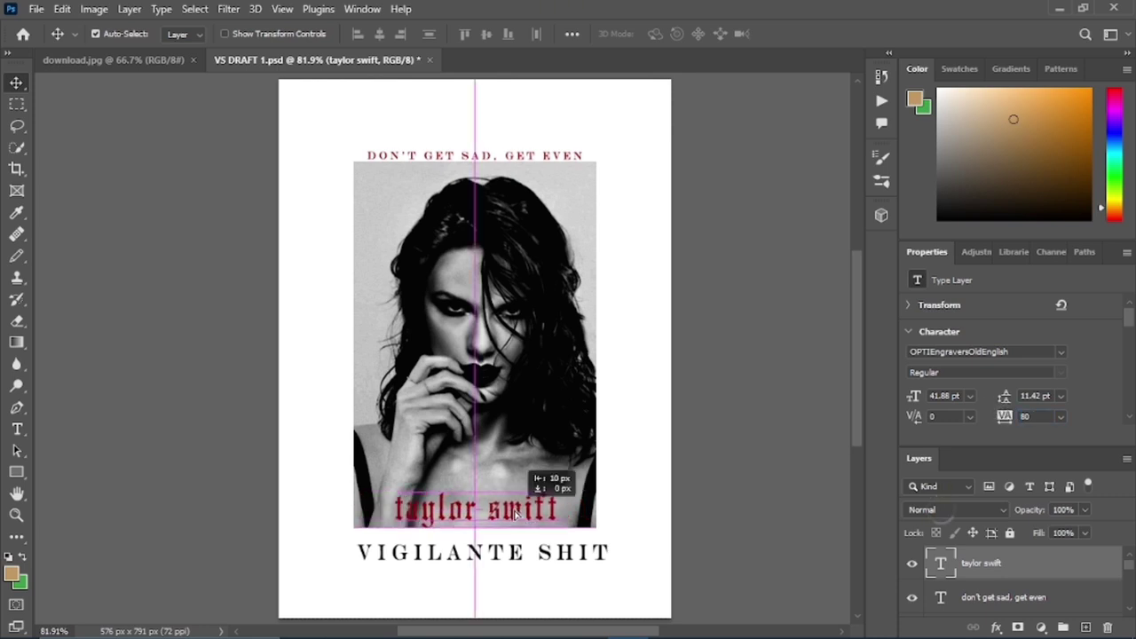
Scale the VIGILANTE SHIT title to 25.36 pt and centre it beneath the portrait to match the portrait's width
left_click_drag(567, 557, 596, 553)
key("ctrl+t")
key("Return")
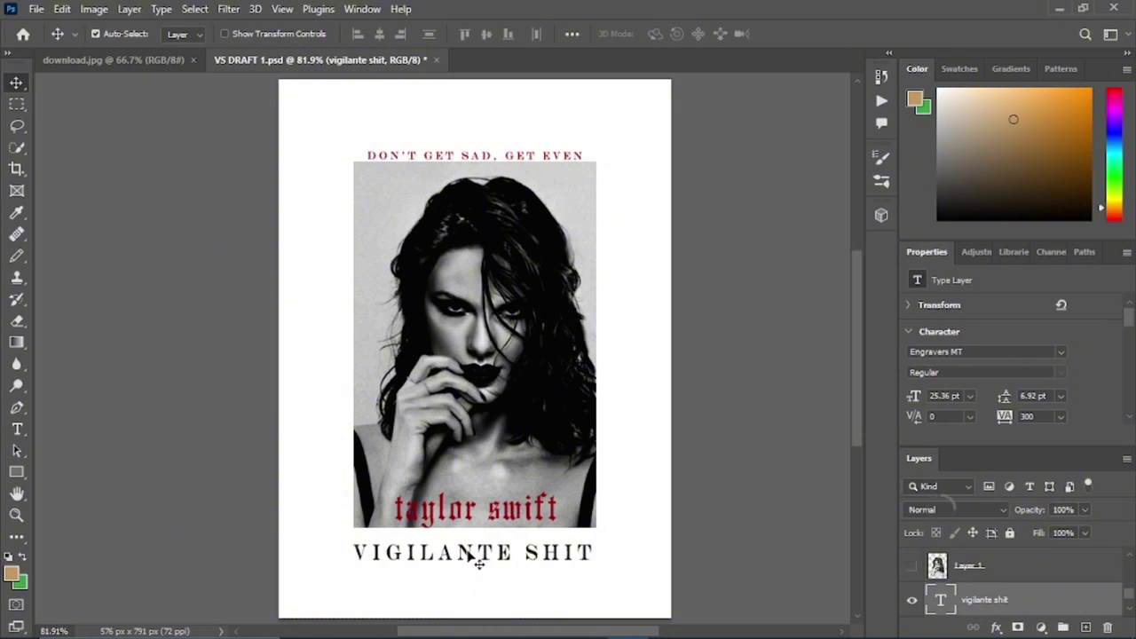
left_click_drag(468, 553, 472, 553)
scroll(596, 288, "down", 1)
scroll(597, 297, "up", 1)
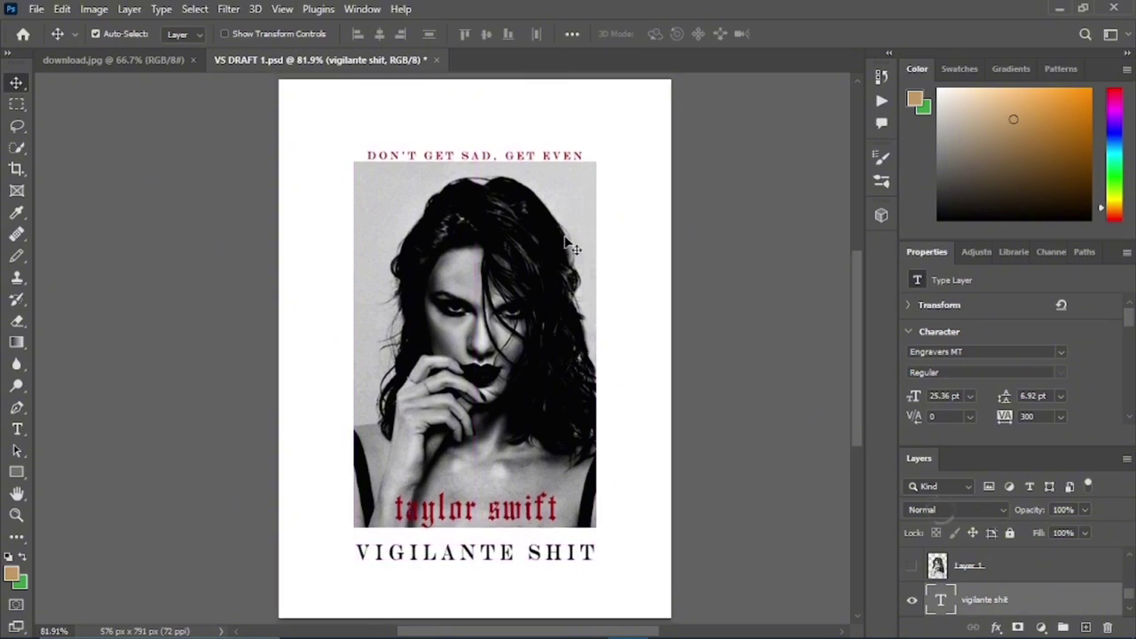
Move "taylor swift" above the tagline and enlarge it to 78.18 pt, nearly the full poster width
scroll(510, 140, "up", 2)
left_click_drag(512, 543, 671, 126)
key("ctrl+t")
left_click_drag(393, 126, 280, 136)
left_click_drag(466, 133, 466, 166)
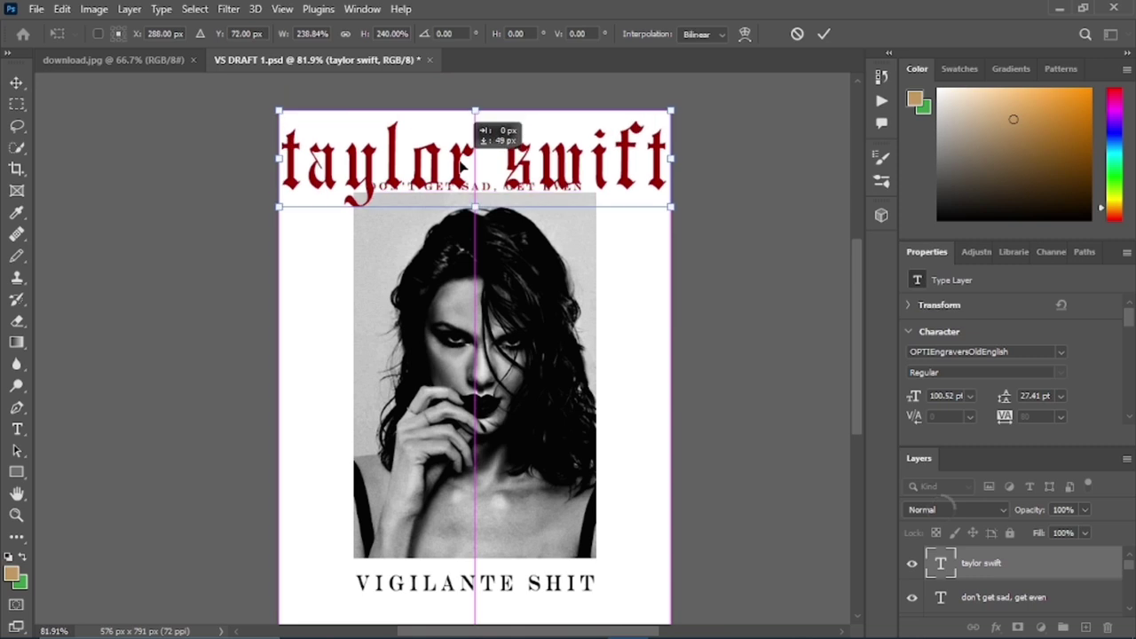
left_click_drag(476, 205, 476, 173)
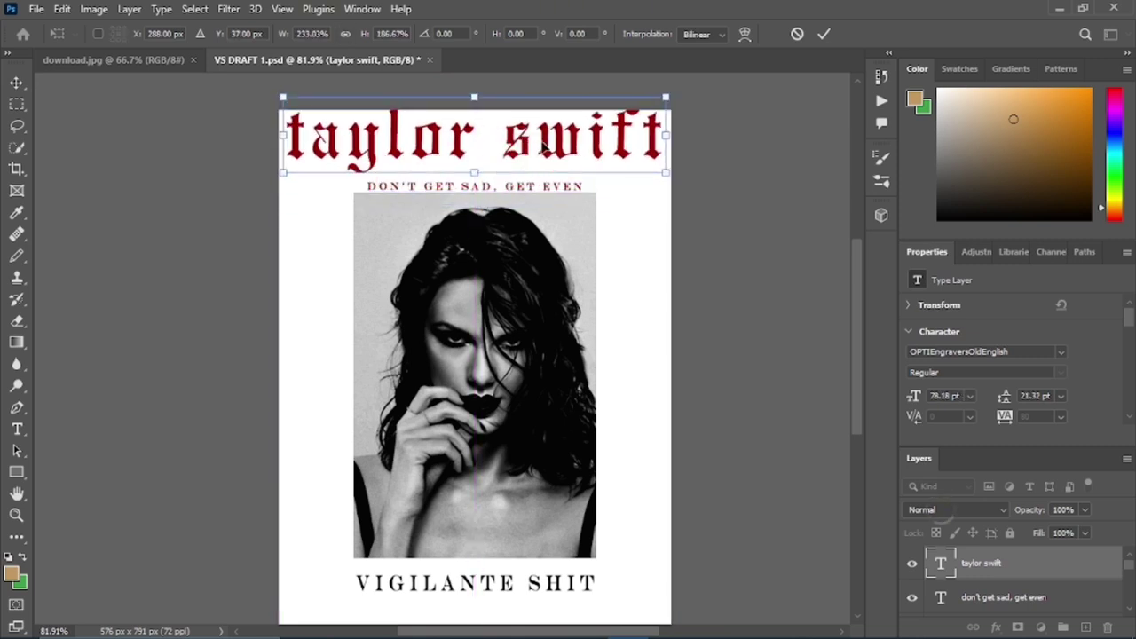
left_click_drag(544, 140, 540, 150)
key("Return")
Place "taylor swift" behind the portrait and repeat it in copies spaced down the poster
scroll(1020, 577, "down", 3)
left_click_drag(1065, 625, 1064, 585)
key("ctrl+c")
key("ctrl+v")
left_click_drag(628, 374, 619, 250)
left_click_drag(623, 381, 634, 466)
left_click_drag(617, 258, 631, 276)
left_click_drag(634, 458, 624, 458)
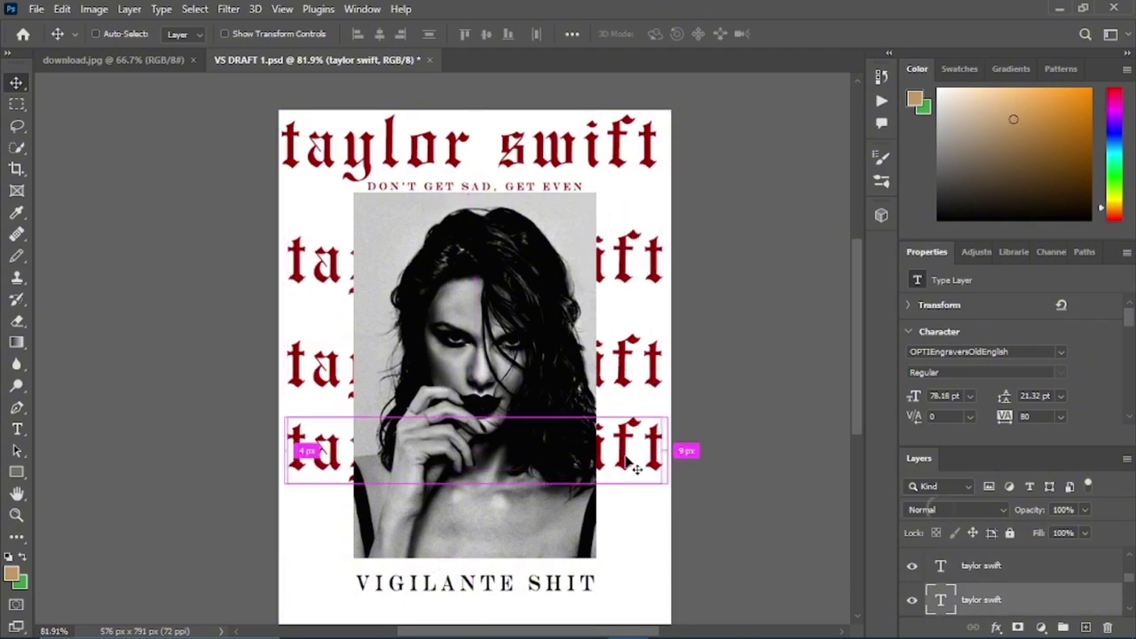
Undo the repeated "taylor swift" copies so that one line is left at the poster's upper edge
key("ctrl+z")
key("ctrl+z")
key("ctrl+z")
key("ctrl+z")
key("ctrl+z")
key("ctrl+z")
key("ctrl+z")
Scale "taylor swift" down to 64.22 pt
scroll(681, 282, "down", 2)
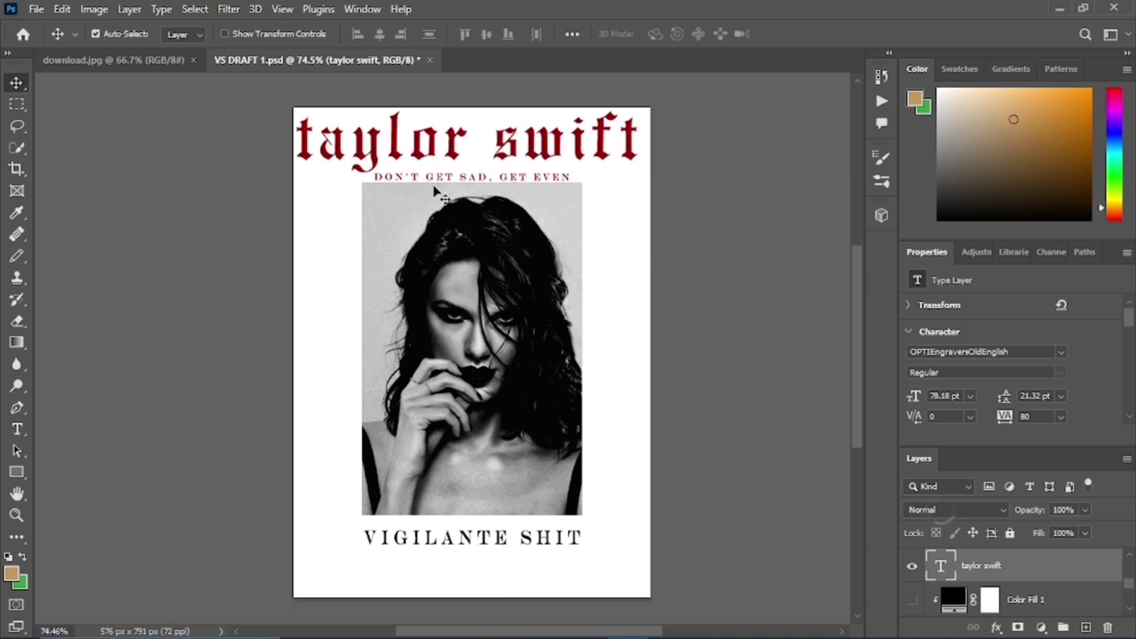
key("ctrl+t")
left_click_drag(468, 109, 467, 116)
key("Return")
Centre "taylor swift" below VIGILANTE SHIT, bring its layer to the front and shift both lines up towards the portrait
left_click_drag(409, 158, 424, 578)
left_click_drag(1048, 566, 1054, 538)
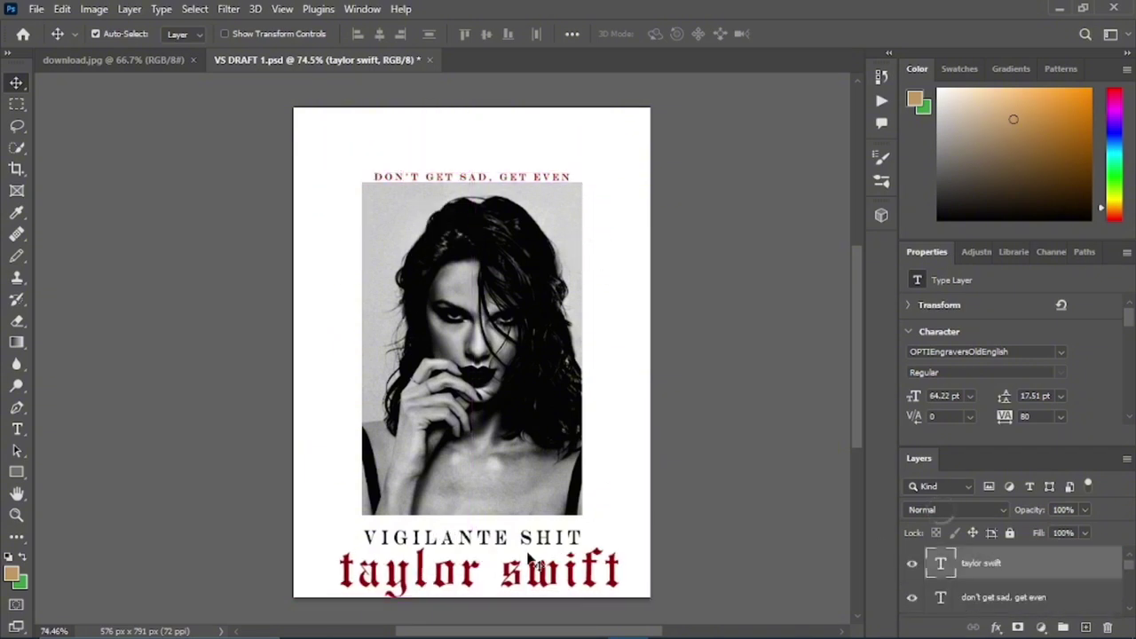
left_click_drag(522, 585, 557, 557)
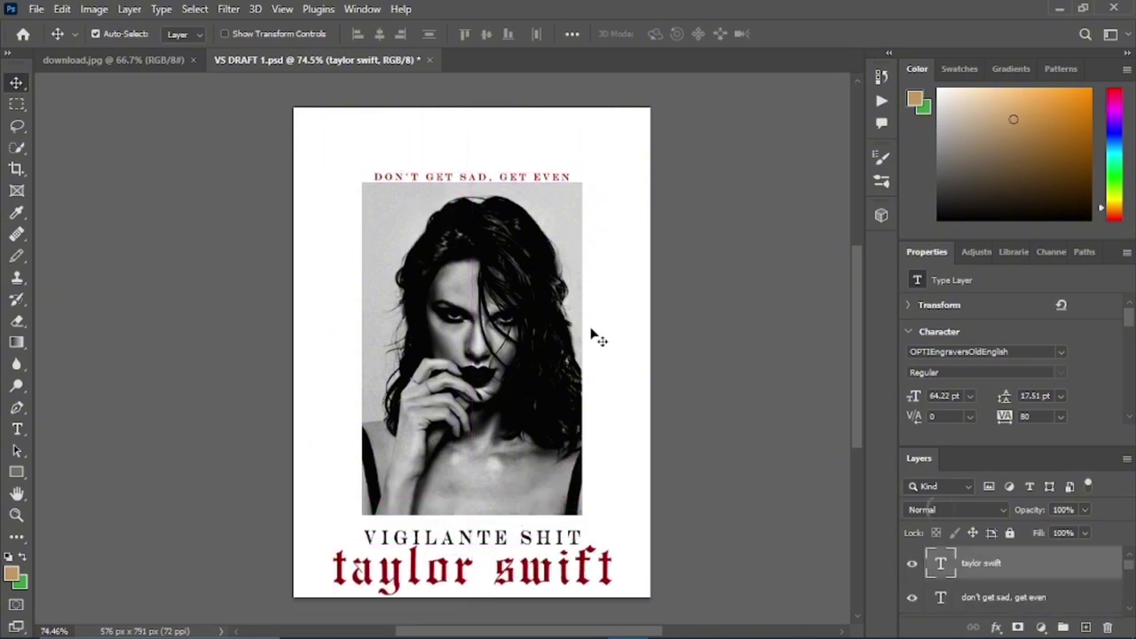
left_click_drag(489, 539, 489, 532)
left_click_drag(538, 588, 538, 581)
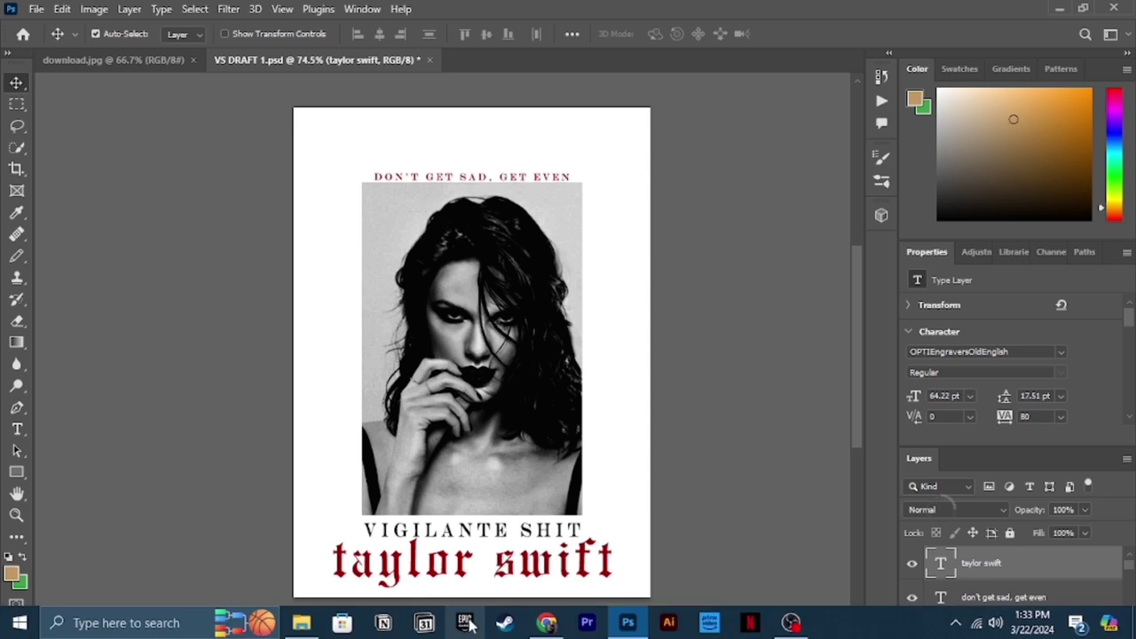
left_click_drag(340, 166, 636, 383)
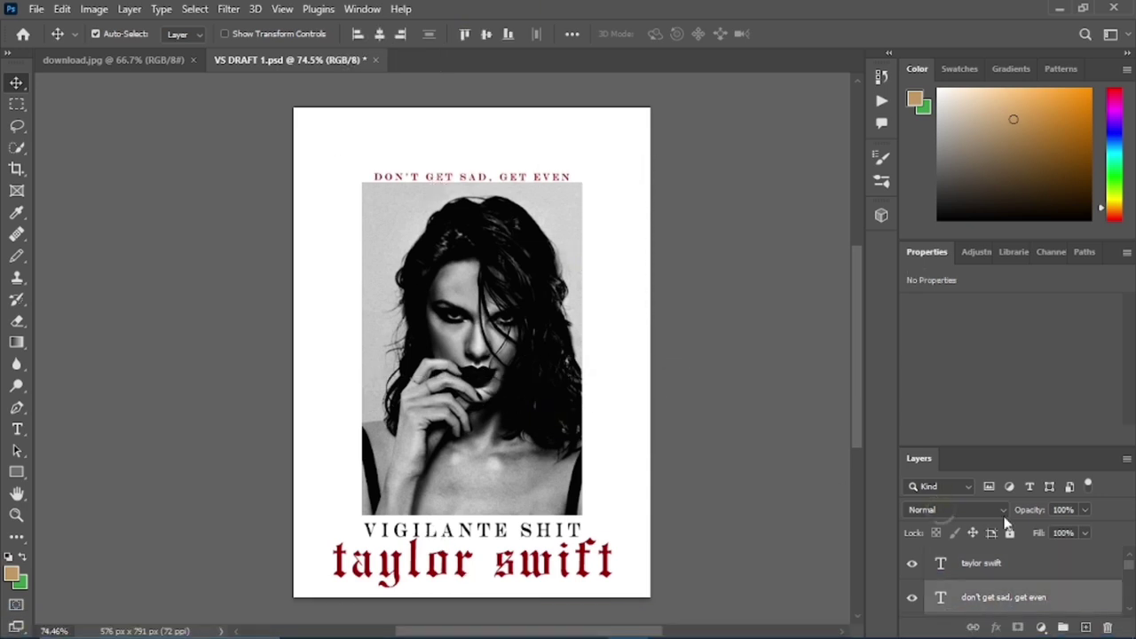
scroll(1035, 590, "down", 2)
scroll(1019, 583, "down", 3)
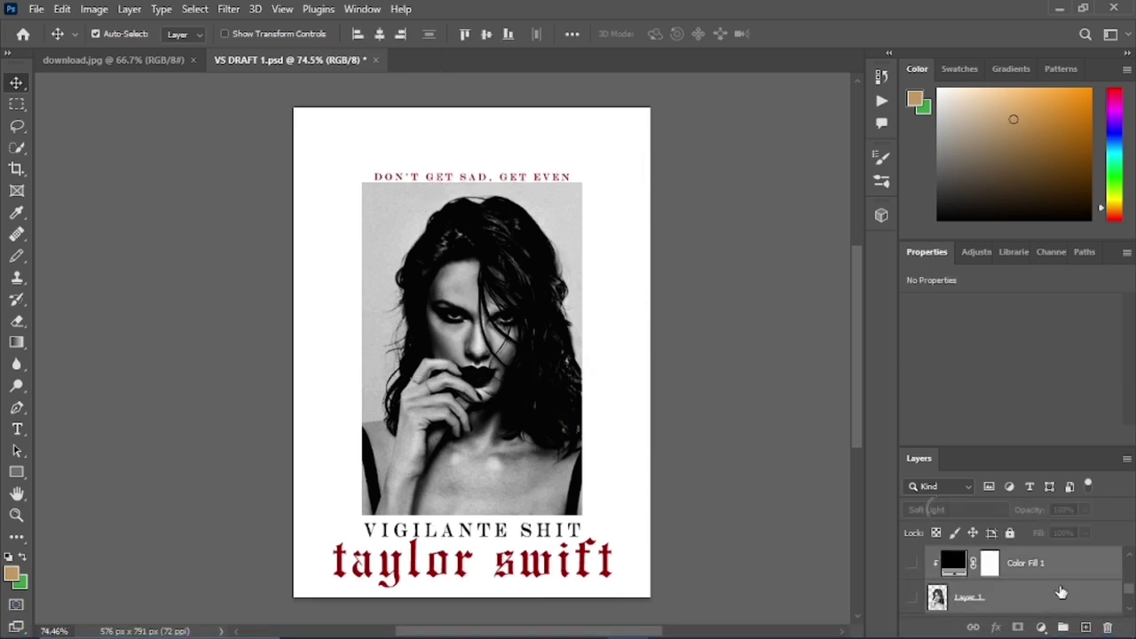
left_click(1036, 575)
left_click(1031, 575, "ctrl")
key("ctrl+t")
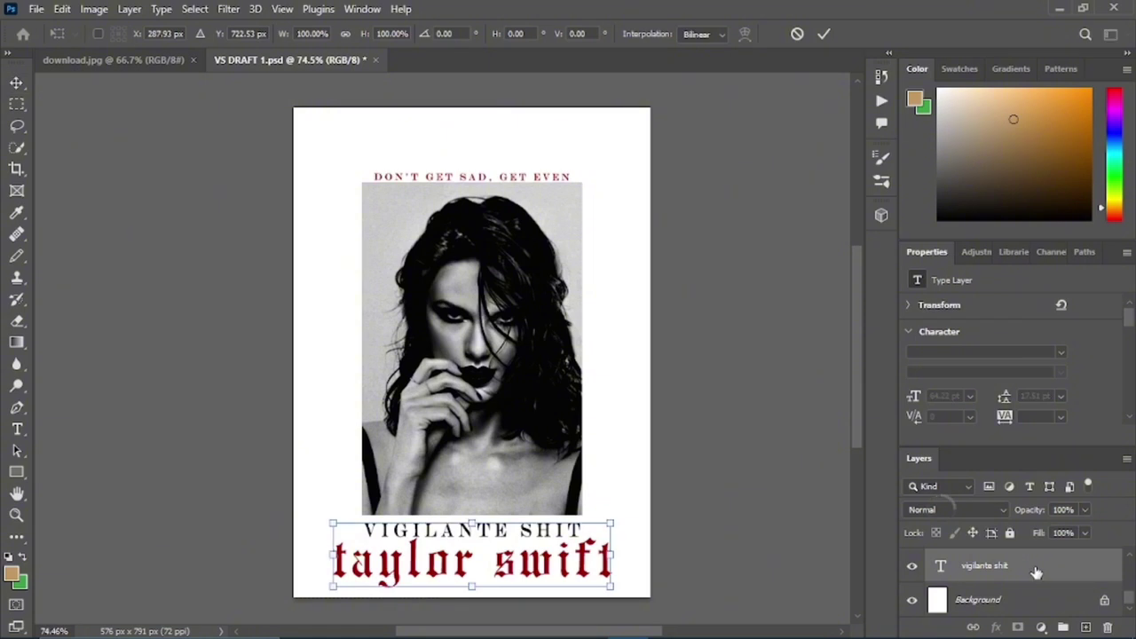
Select all layers above the background and move the portrait and its texts up together on the poster
scroll(1037, 575, "up", 5)
left_click(1038, 575)
scroll(1033, 597, "down", 5)
left_click(1044, 574, "ctrl")
key("ctrl+t")
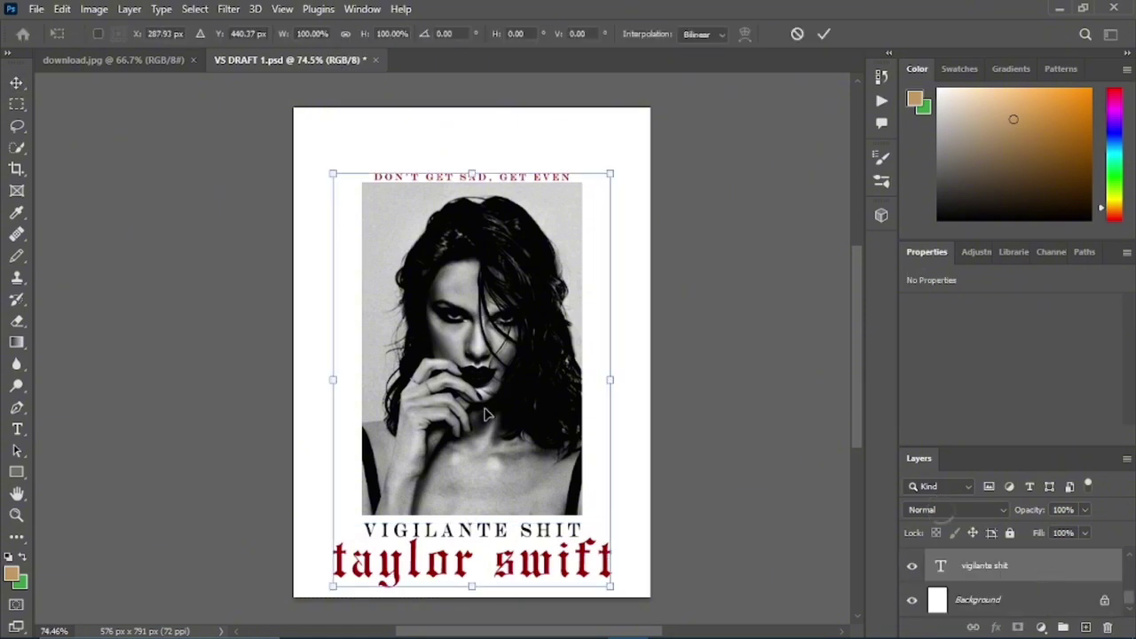
left_click_drag(494, 406, 494, 377)
key("Return")
scroll(701, 332, "up", 1)
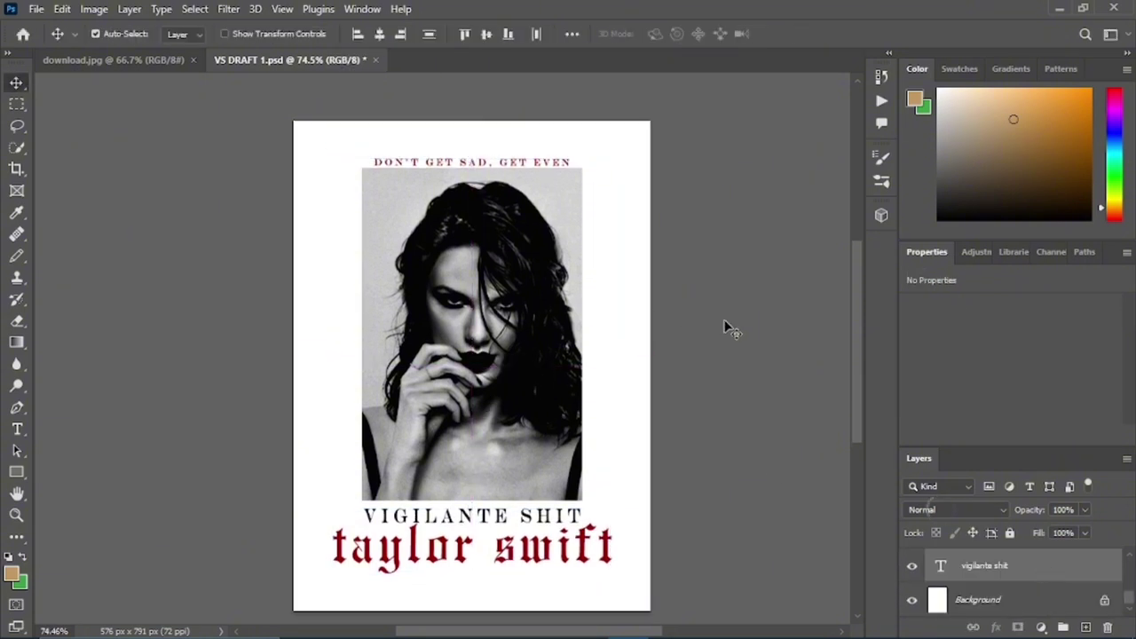
Add a pale cream solid colour fill layer directly above the background
left_click(1005, 601)
left_click(1041, 626)
left_click(1026, 327)
mouse_move(667, 240)
left_mouse_down()
mouse_move(675, 195)
mouse_move(645, 187)
left_mouse_up()
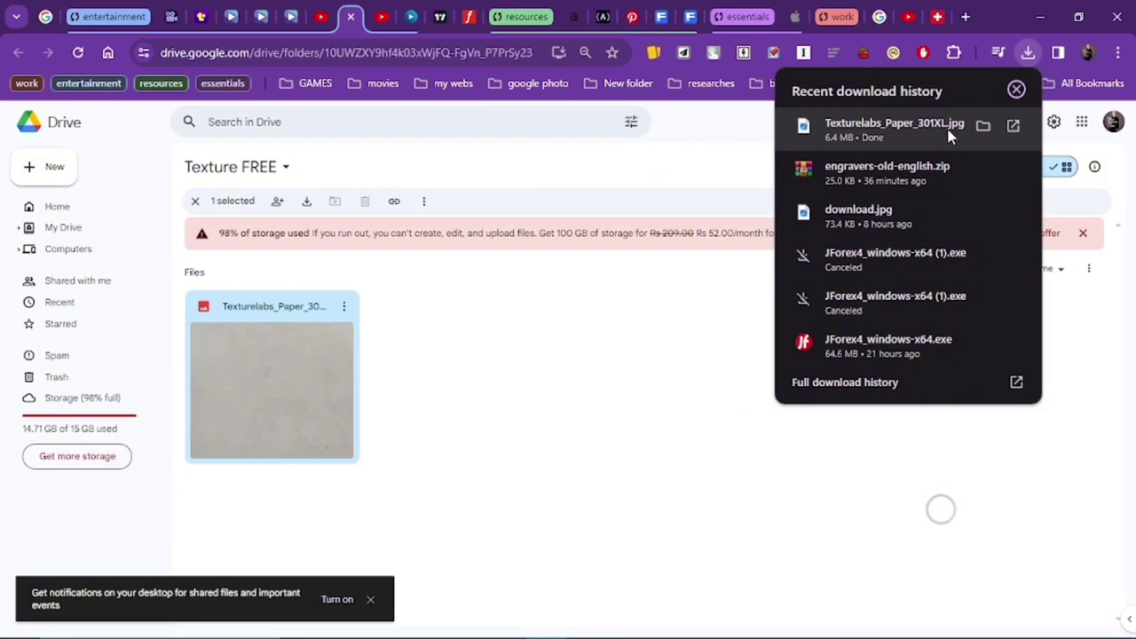
Place the downloaded Texturelabs_Paper_301XL image from its folder into the poster and rotate it about -90° to portrait orientation
left_click(983, 126)
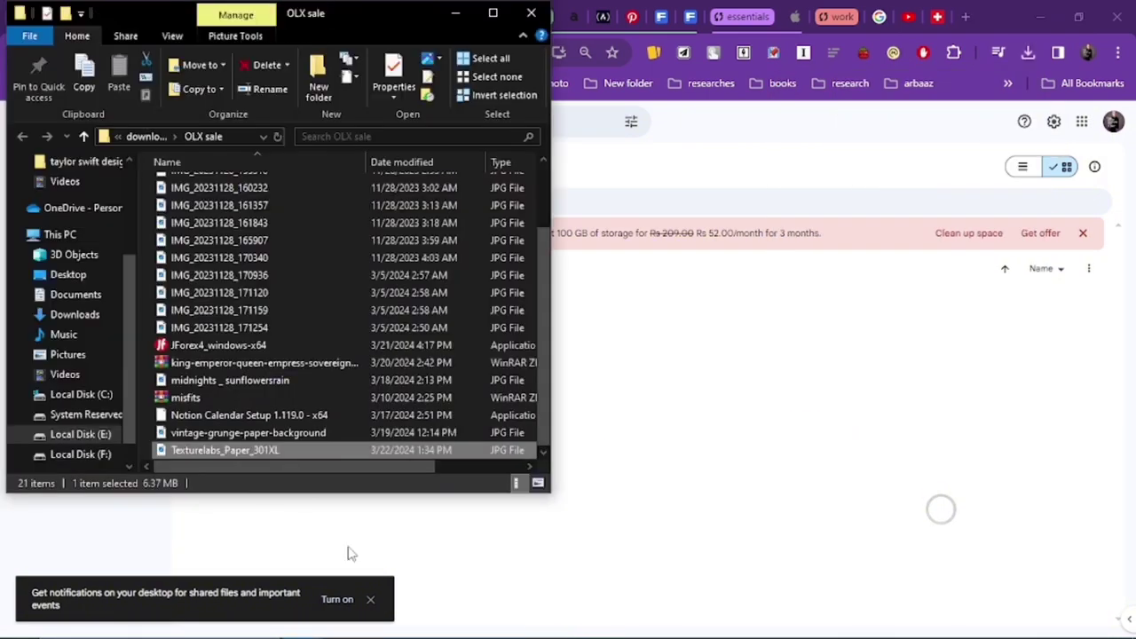
left_click_drag(230, 450, 478, 360)
left_click_drag(566, 508, 615, 319)
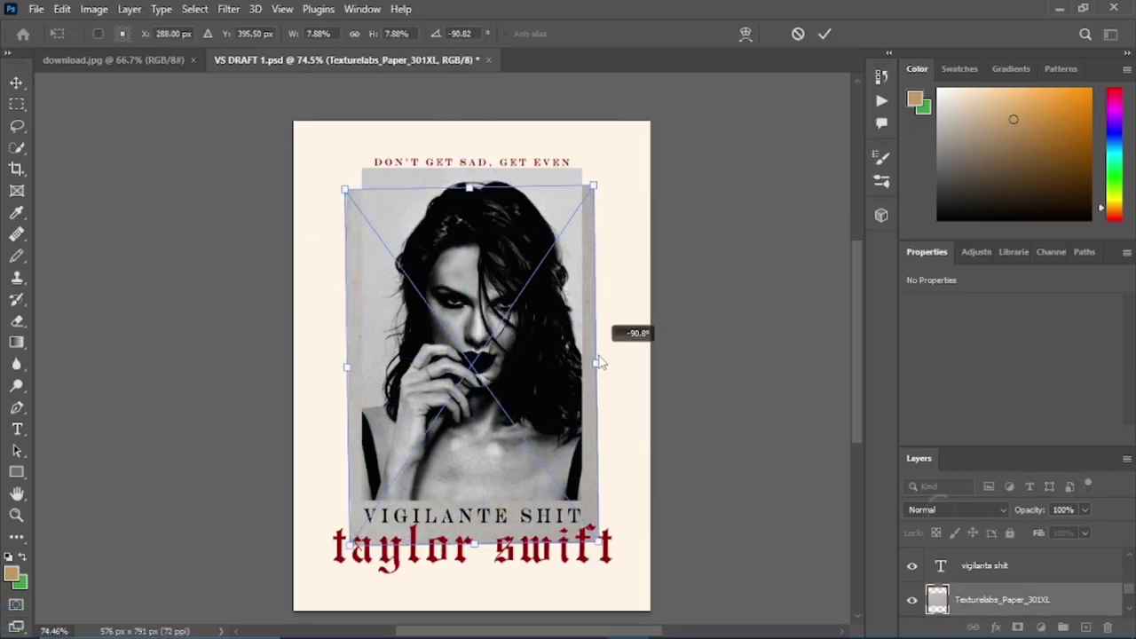
key("Return")
Bring the Texturelabs_Paper_301XL layer to the front and enlarge it to cover the whole poster
left_click_drag(1048, 600, 1056, 543)
key("ctrl+t")
left_click_drag(468, 188, 482, 122)
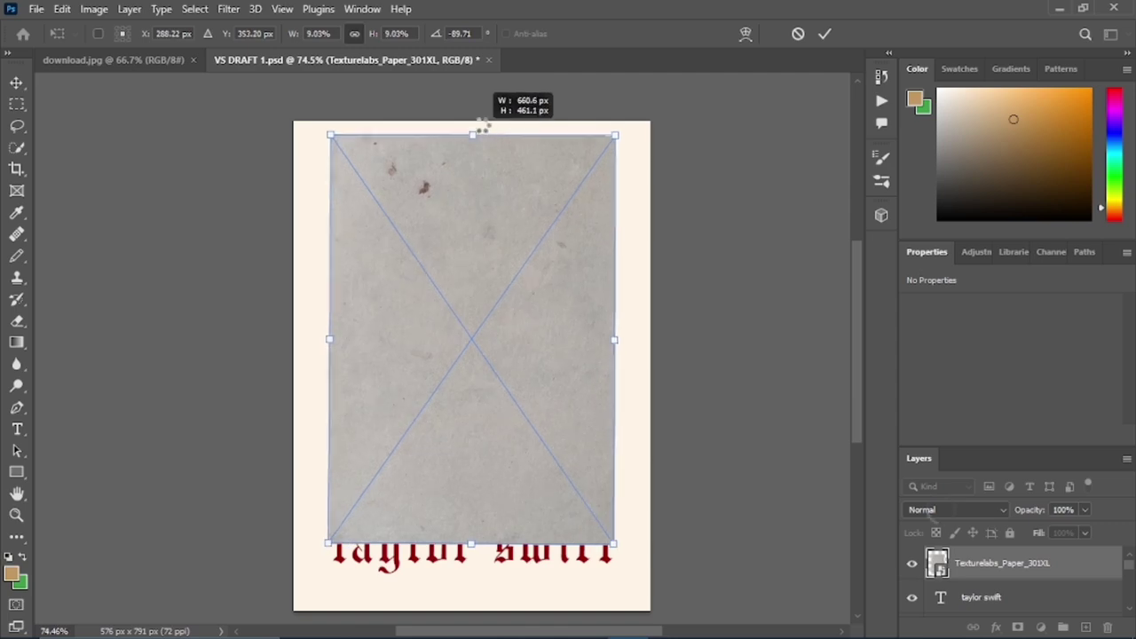
left_click_drag(474, 552, 474, 609)
left_click_drag(651, 426, 658, 445)
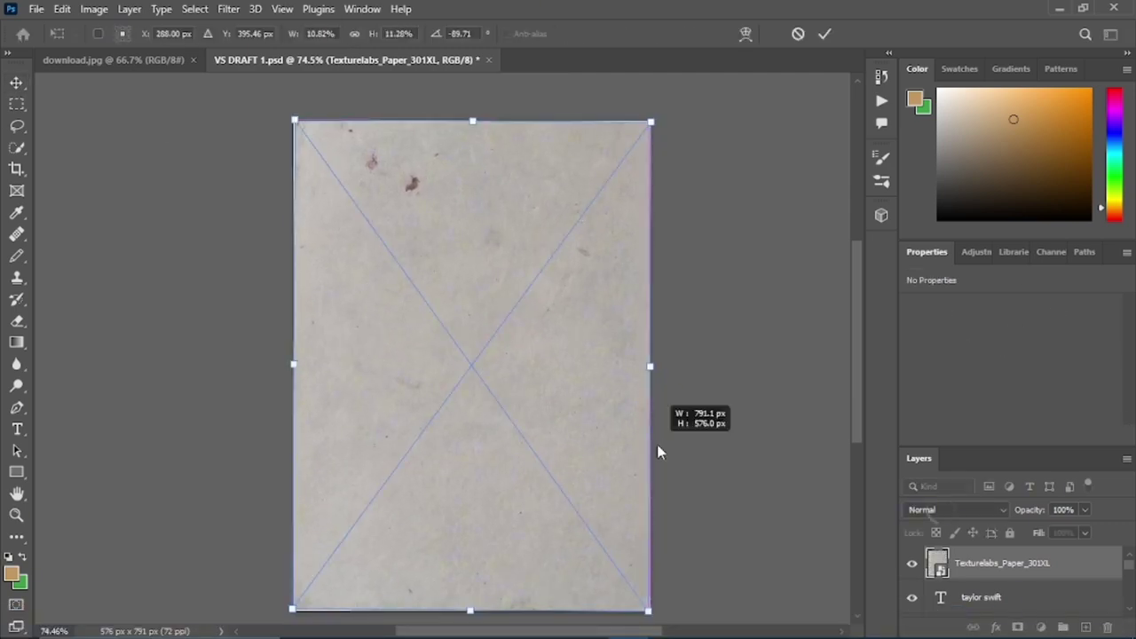
key("Return")
Set the paper texture's blend mode to Hard Light and its opacity to 29%
left_click(957, 510)
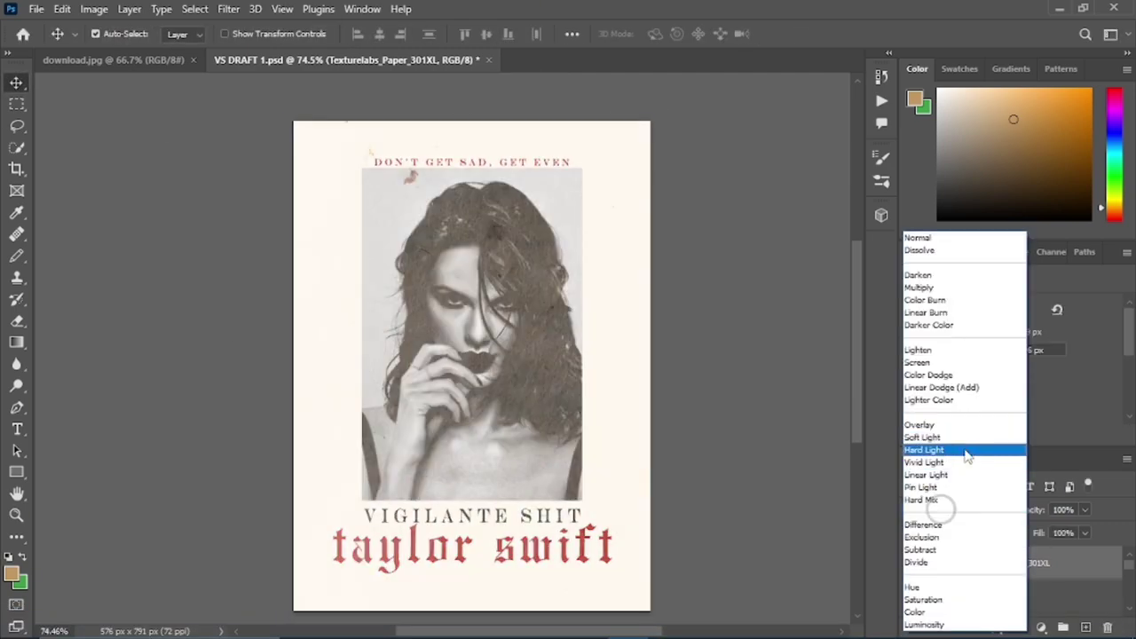
left_click(966, 449)
left_click(1085, 509)
left_click_drag(1090, 530, 1033, 531)
scroll(1063, 571, "up", 2)
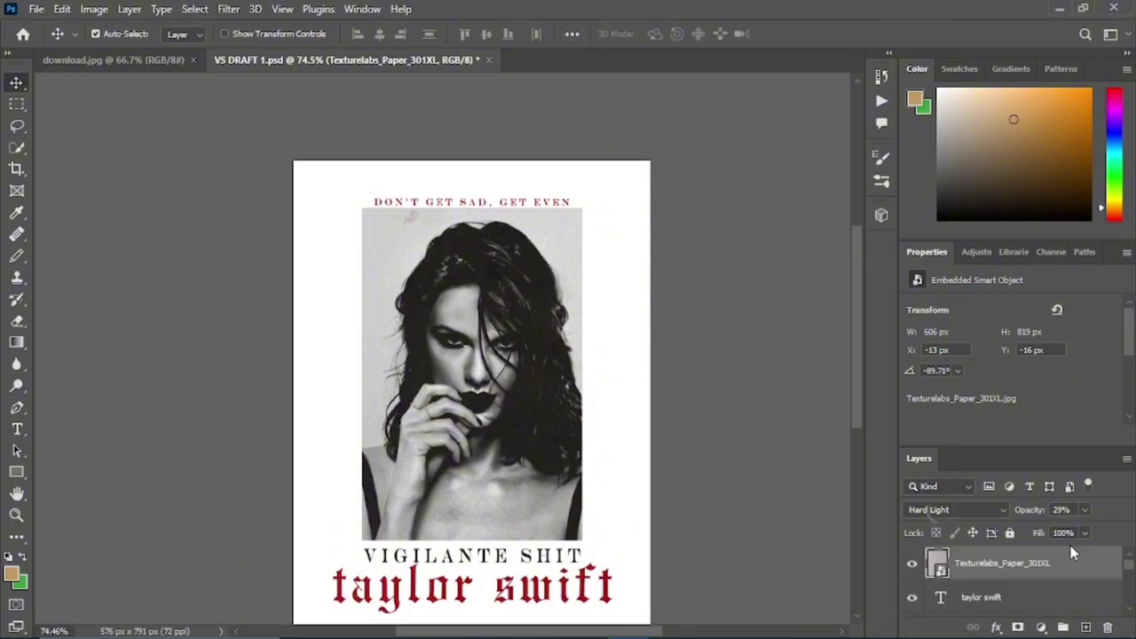
Set the retro film grain and dust overlay to Lighten and try bringing another image file into the poster
left_click(957, 509)
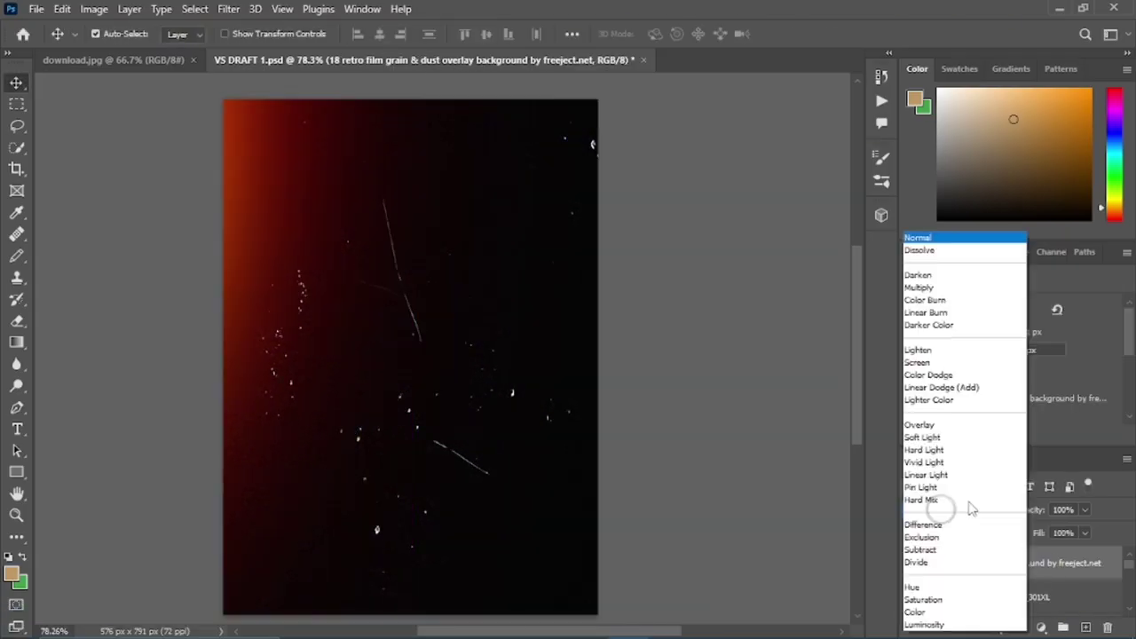
left_click(967, 500)
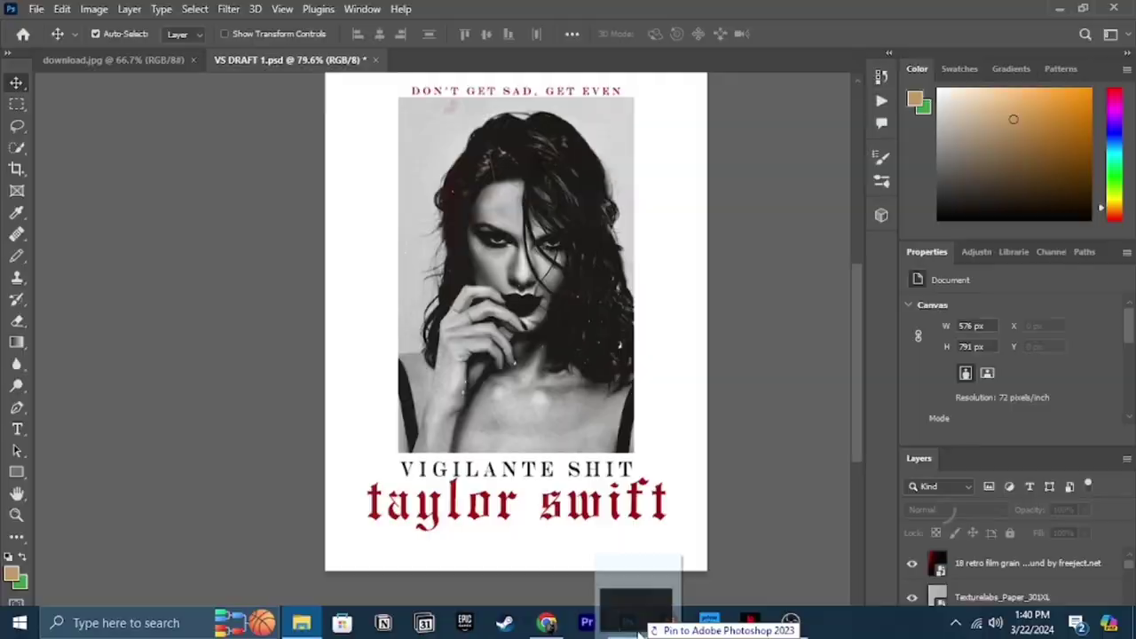
left_click_drag(626, 622, 533, 355)
left_click_drag(531, 596, 559, 632)
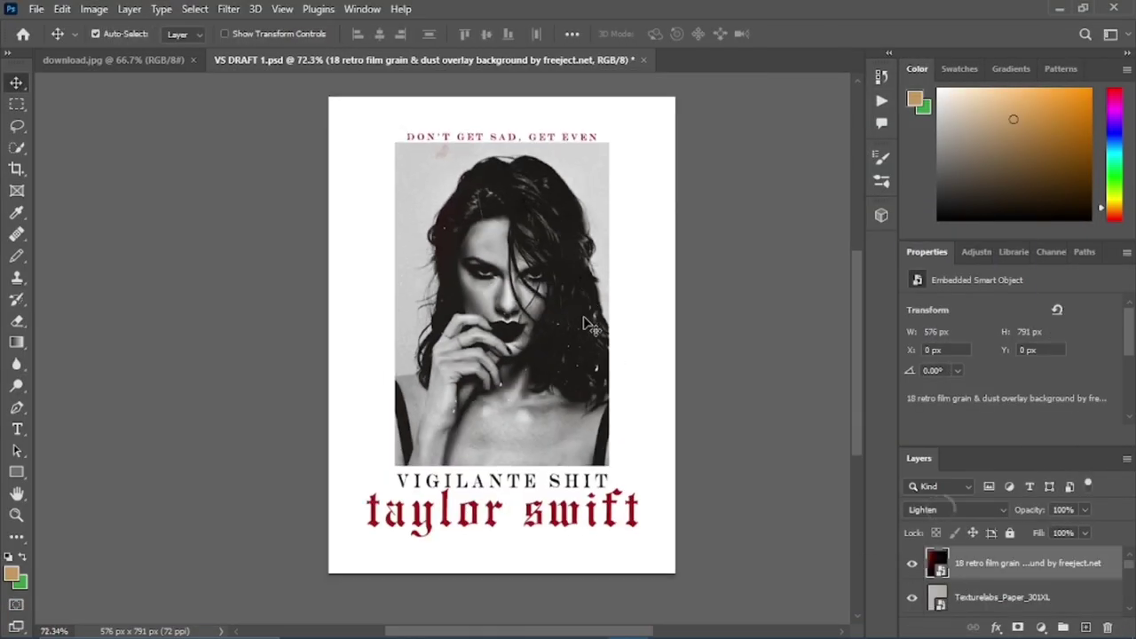
Apply a Texture effect from the Filter Gallery to the retro film grain and dust overlay
left_click(228, 9)
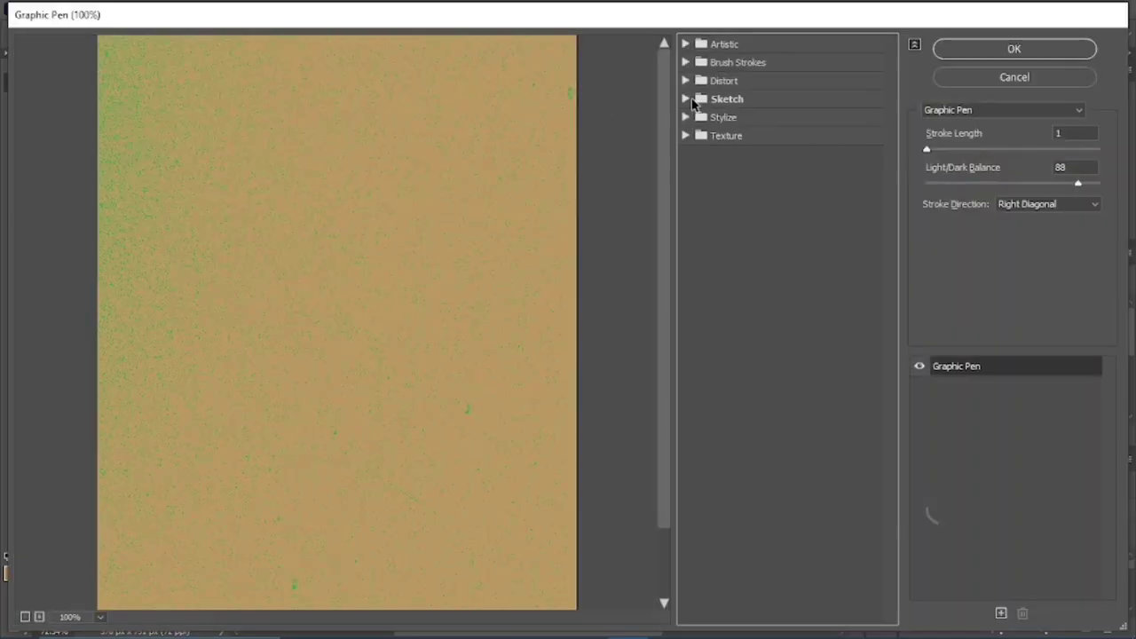
left_click(690, 145)
key("Return")
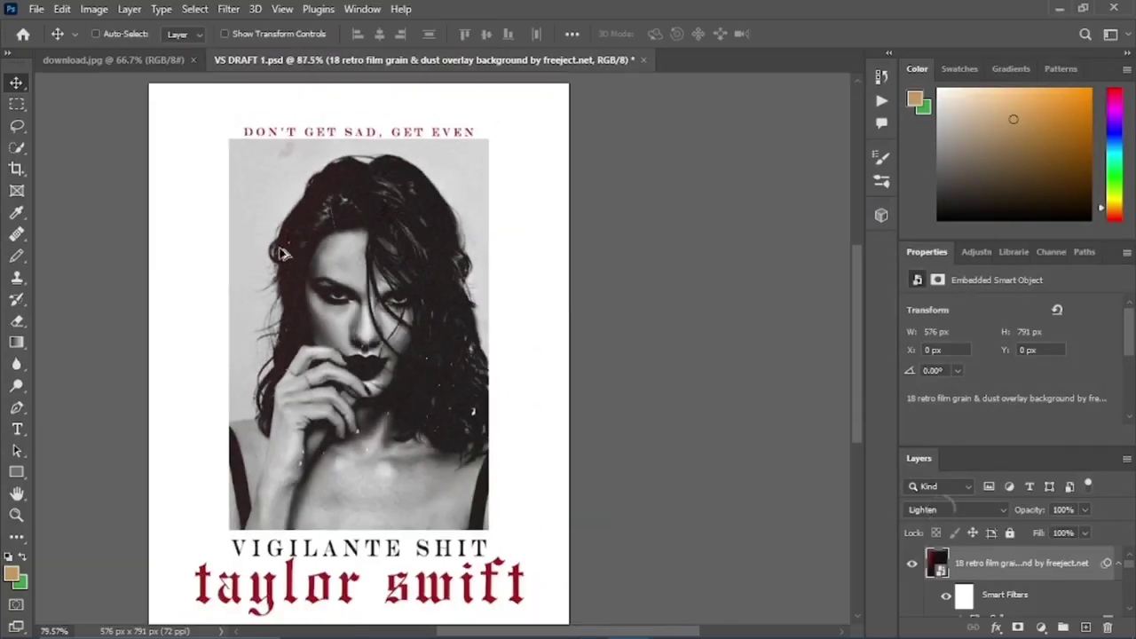
scroll(280, 253, "up", 5)
scroll(491, 243, "up", 5)
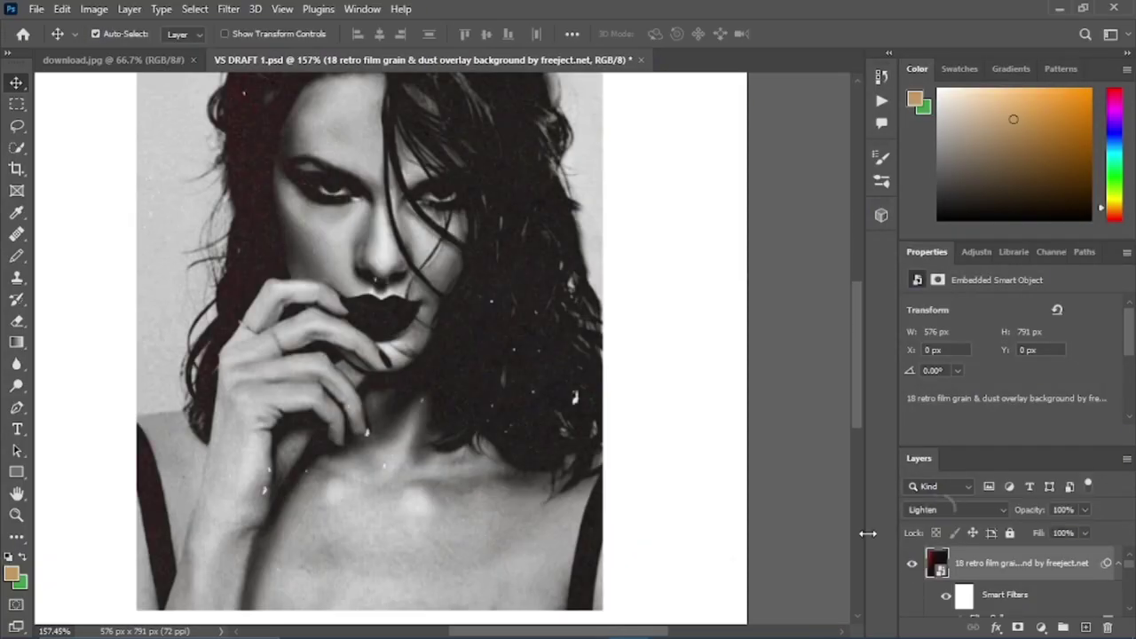
key("ctrl+0")
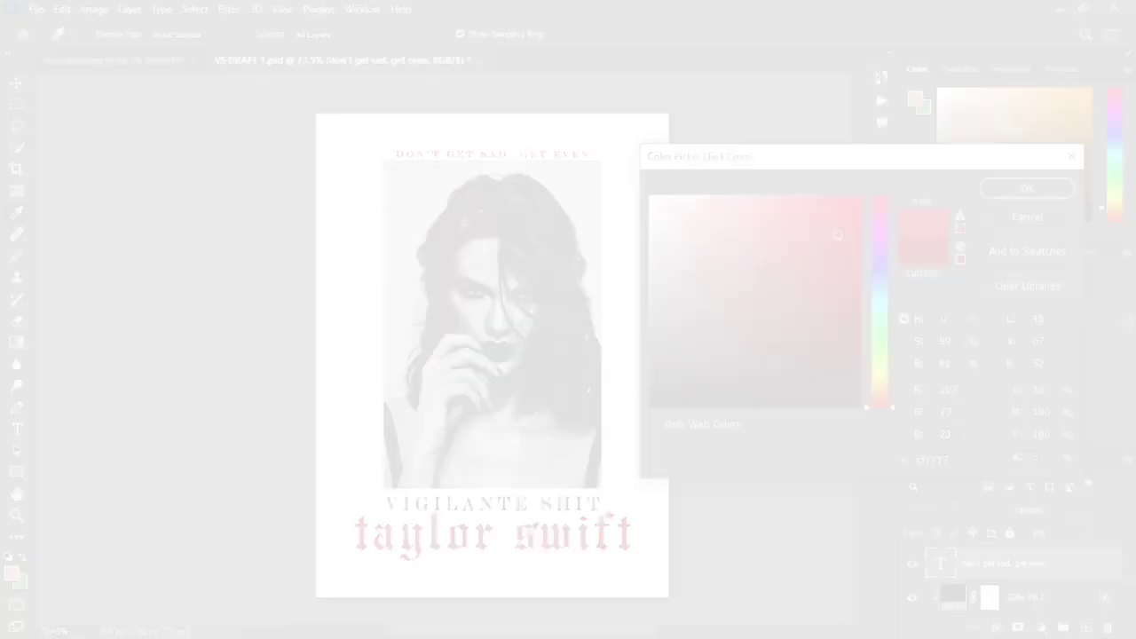